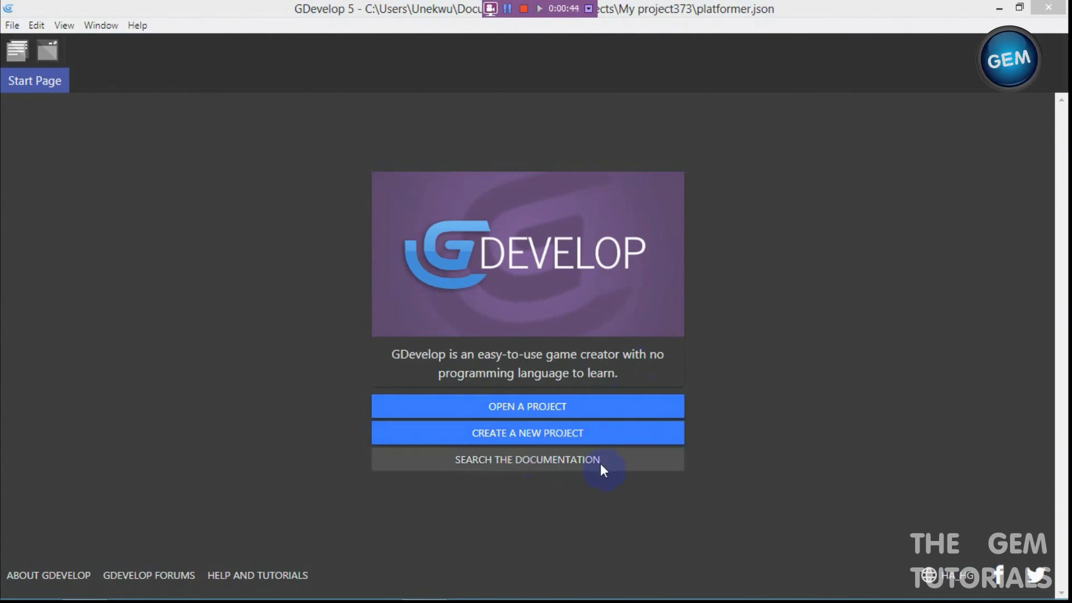
Start creating a new project and browse the available starter games, examples and tutorials
left_click(582, 428)
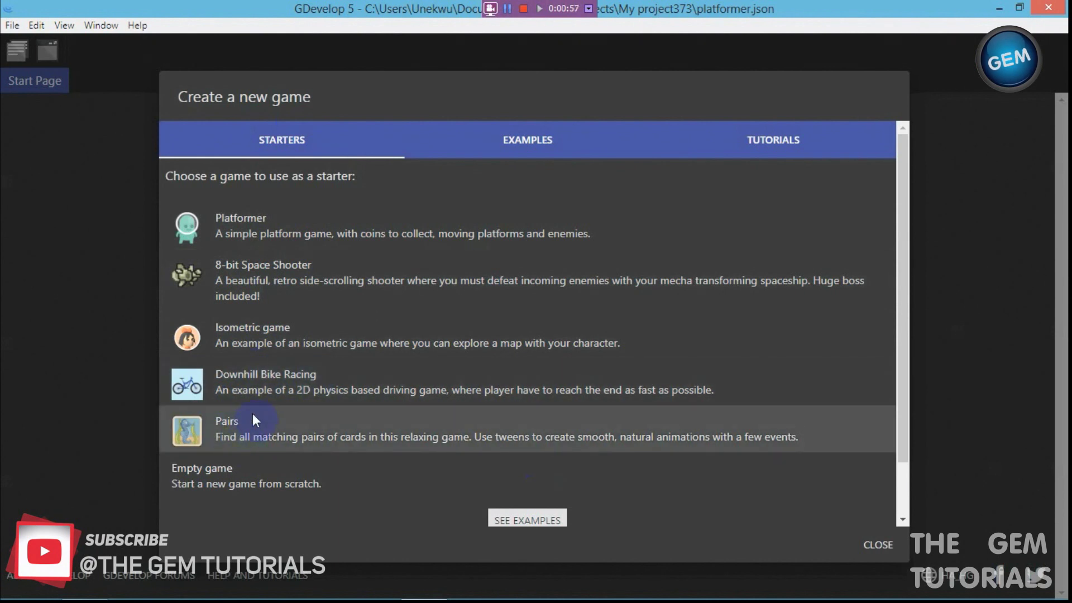
left_click(528, 142)
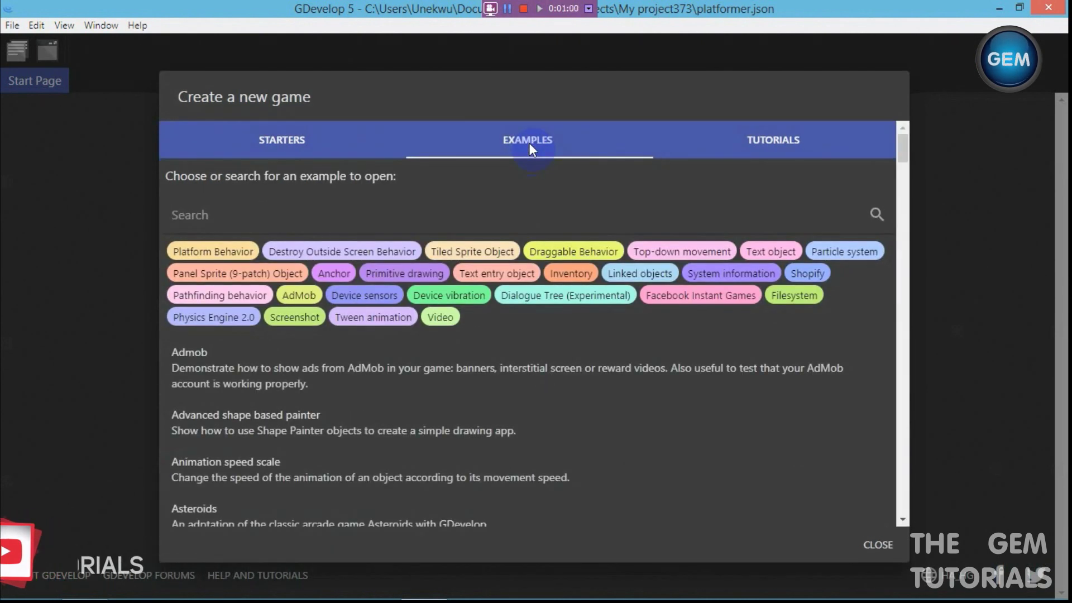
left_click_drag(903, 149, 902, 504)
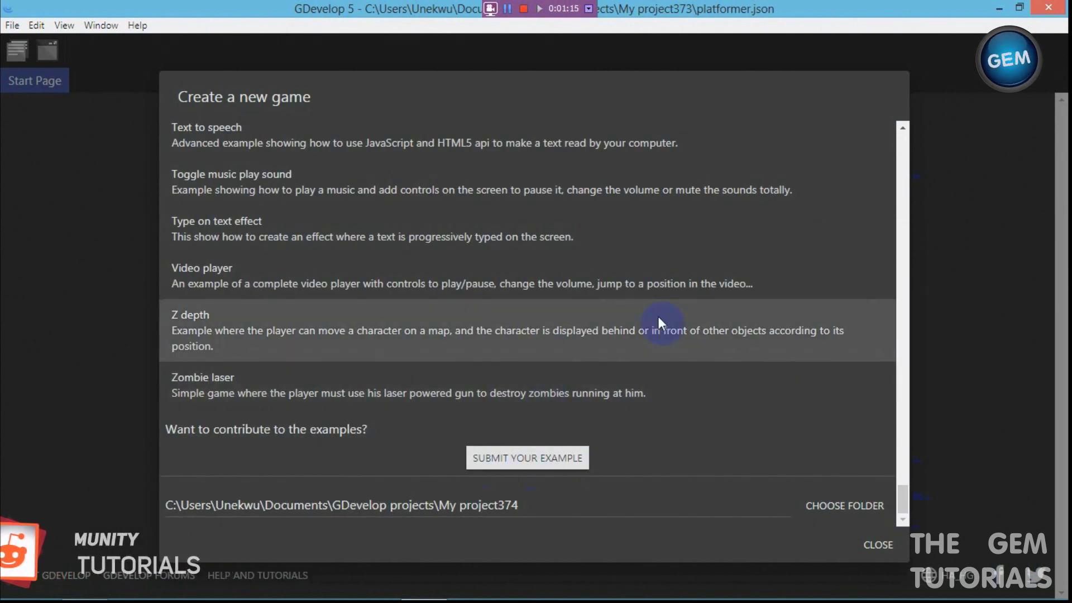
left_click_drag(905, 491, 912, 465)
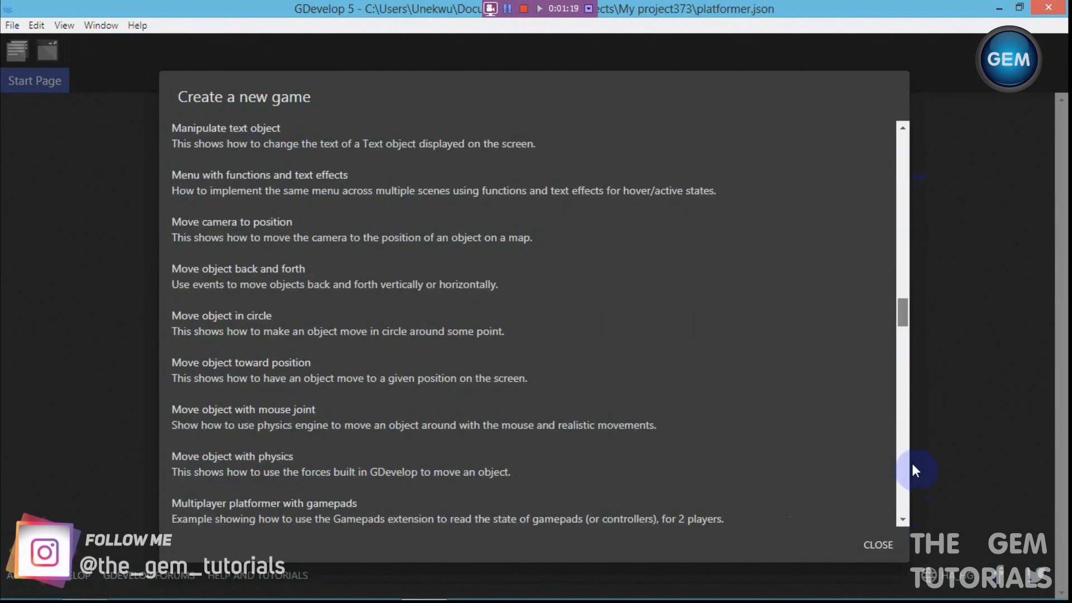
scroll(914, 471, "down", 15)
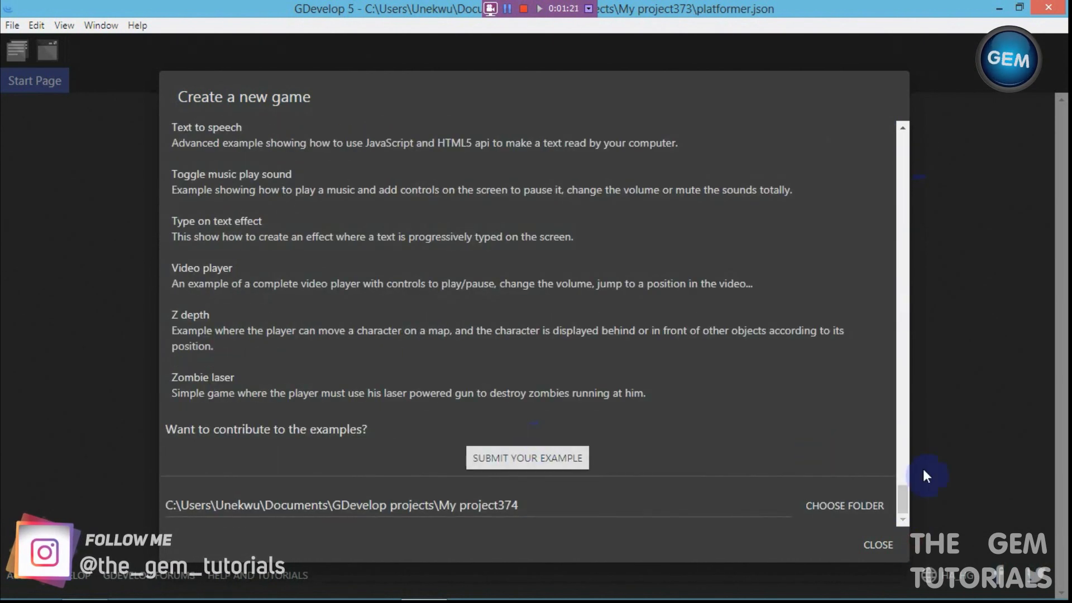
left_click_drag(904, 501, 893, 115)
left_click(750, 133)
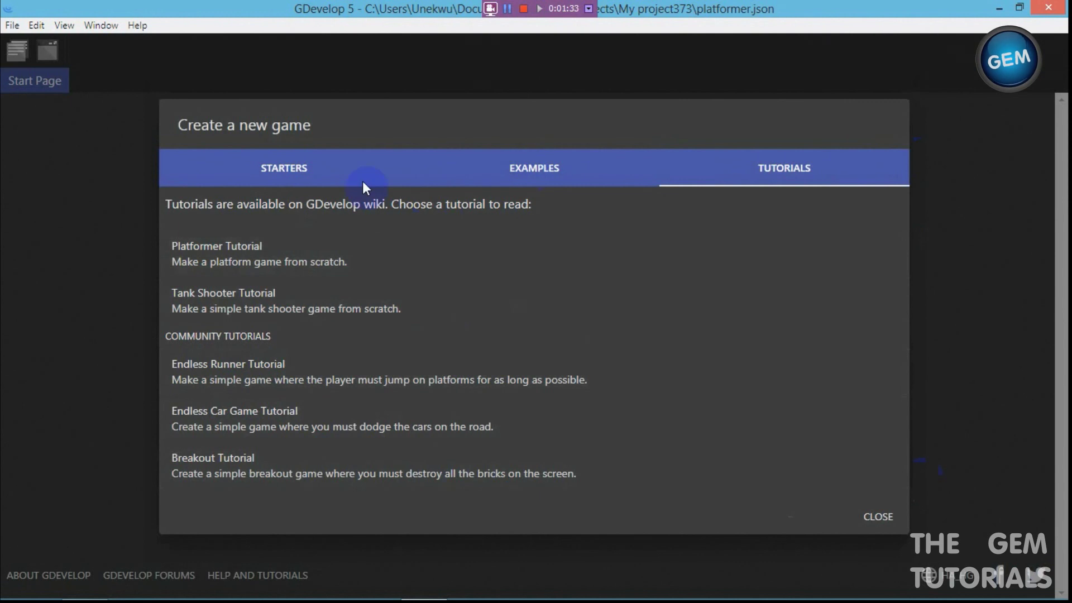
Create a new project from the Platformer starter game
left_click(285, 159)
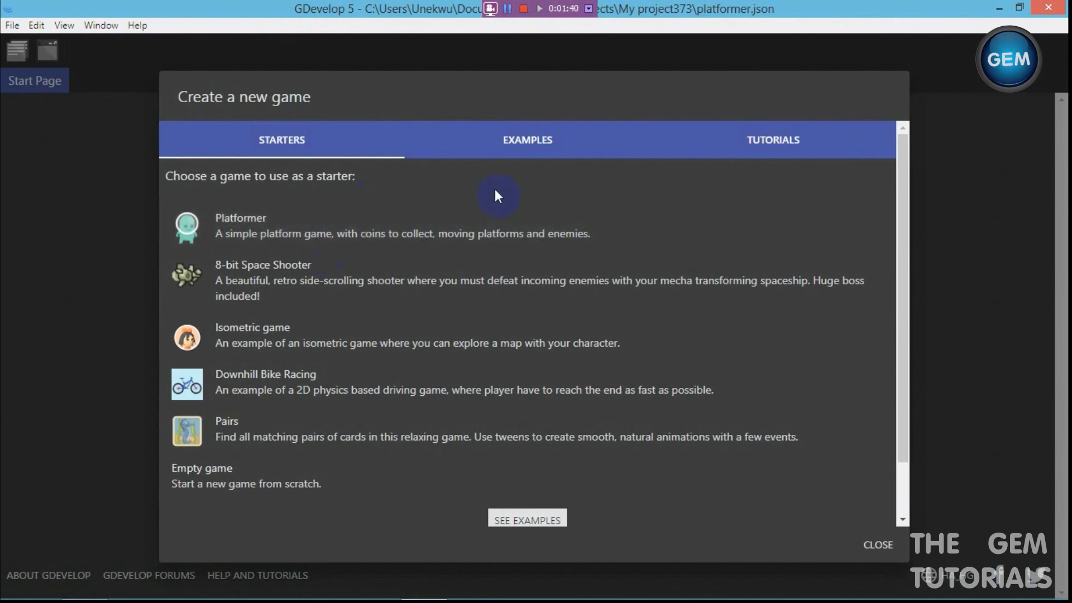
left_click(340, 213)
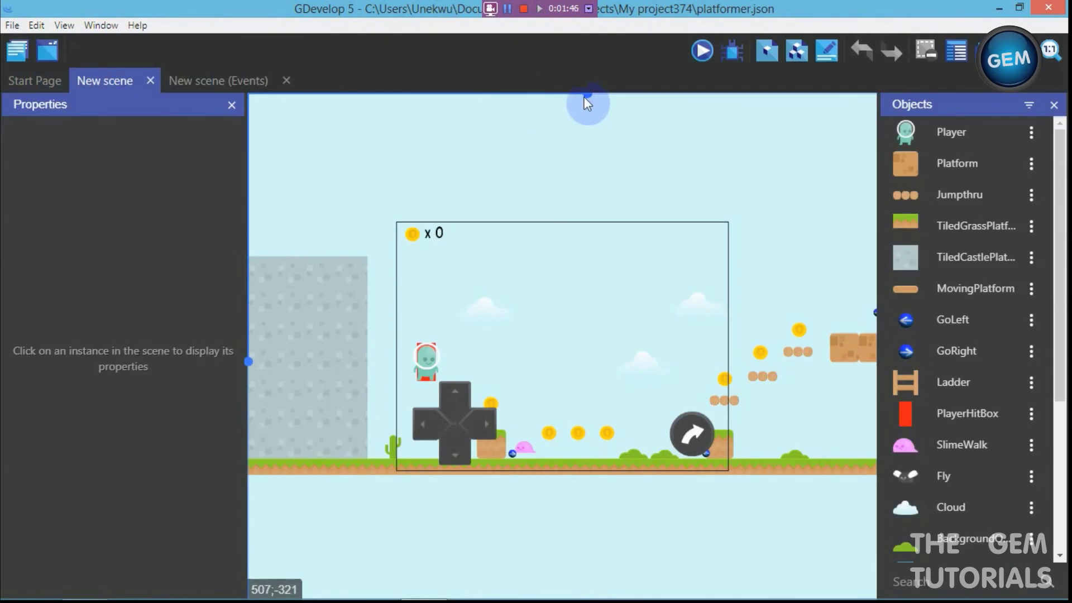
Examine the layout of the platformer scene across its width
scroll(666, 110, "right", 10)
scroll(541, 115, "left", 15)
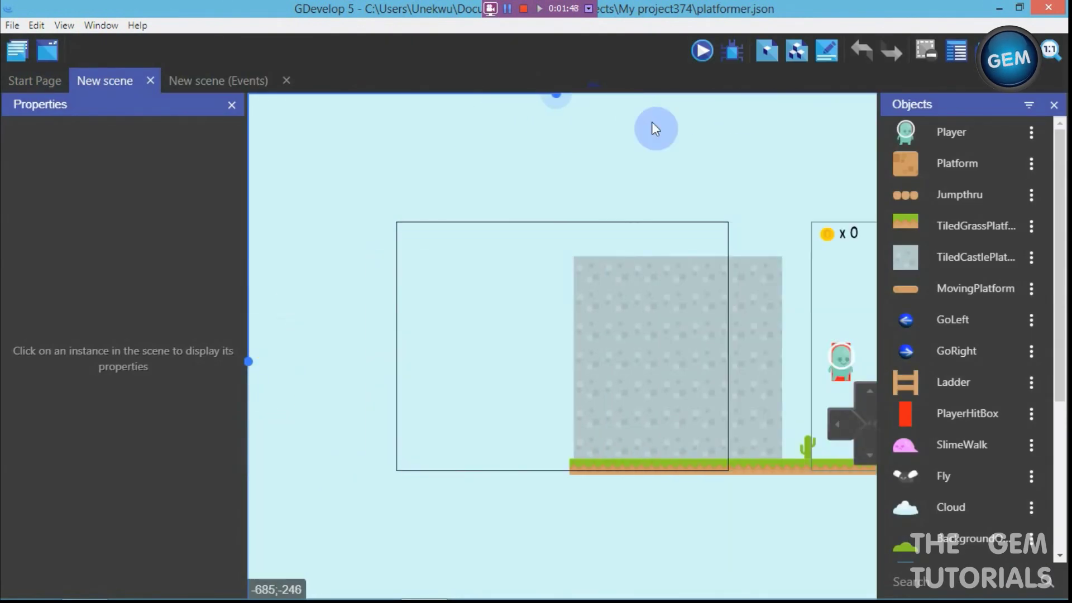
scroll(652, 123, "right", 8)
scroll(594, 128, "left", 5)
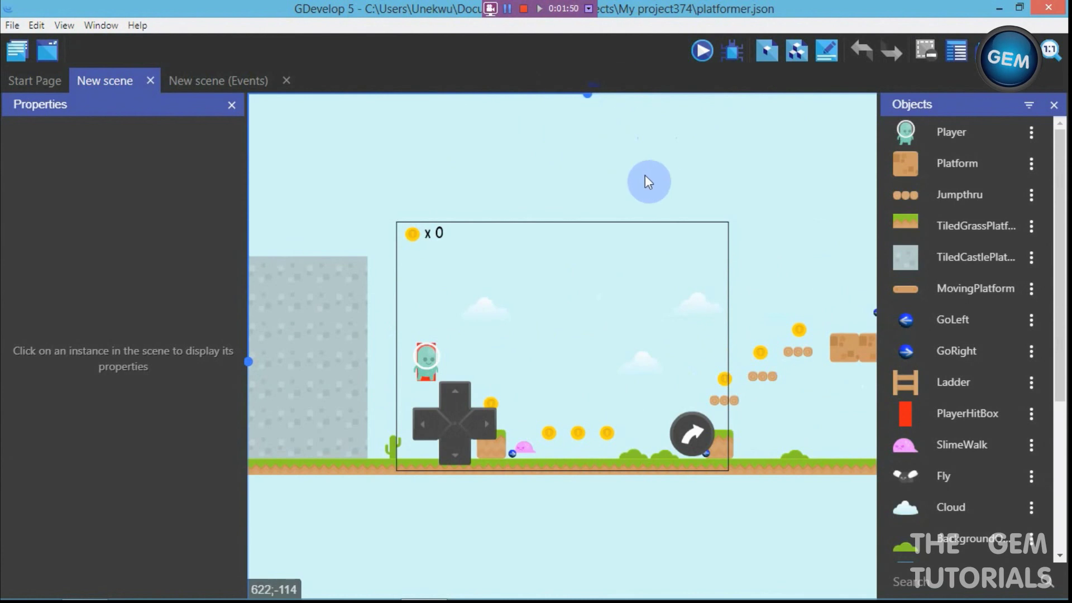
scroll(614, 103, "right", 8)
scroll(562, 124, "left", 10)
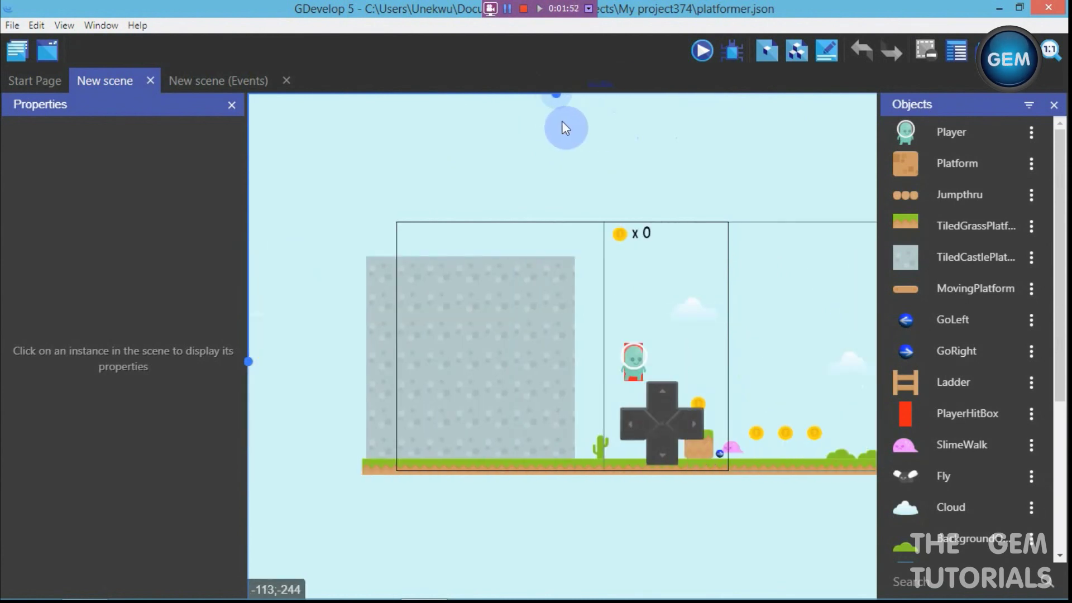
scroll(565, 128, "right", 5)
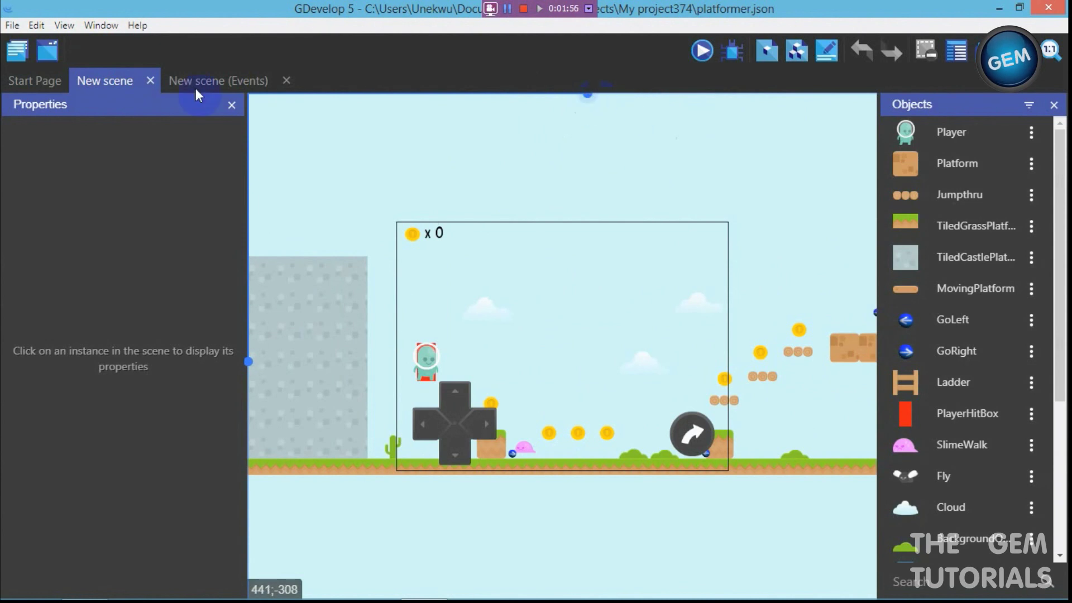
Create another new project from the Empty game starter
left_click(12, 25)
left_click(497, 313)
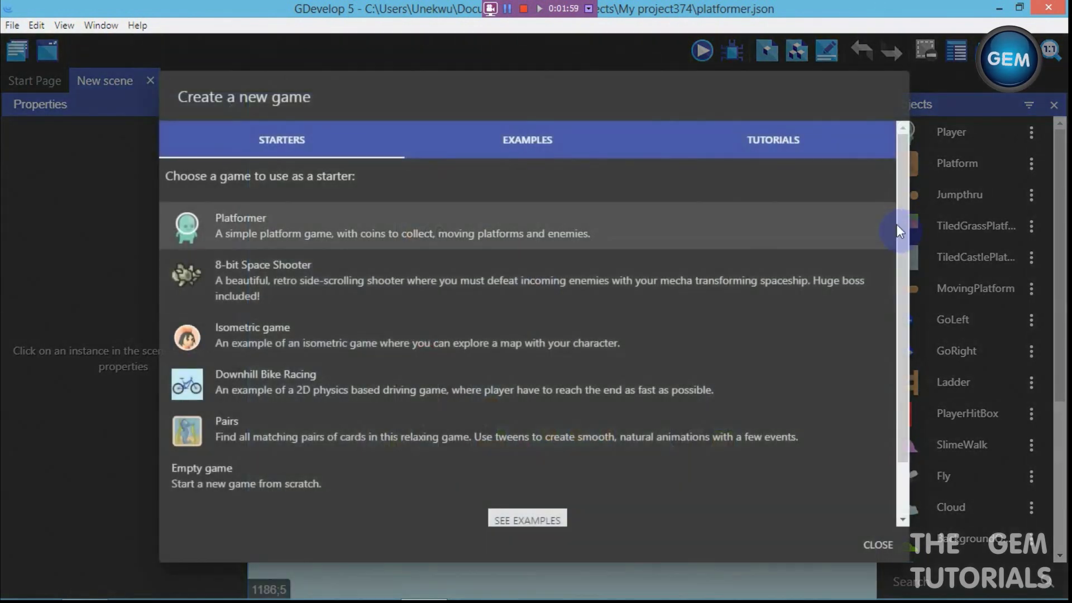
left_click_drag(896, 223, 899, 303)
left_click(265, 419)
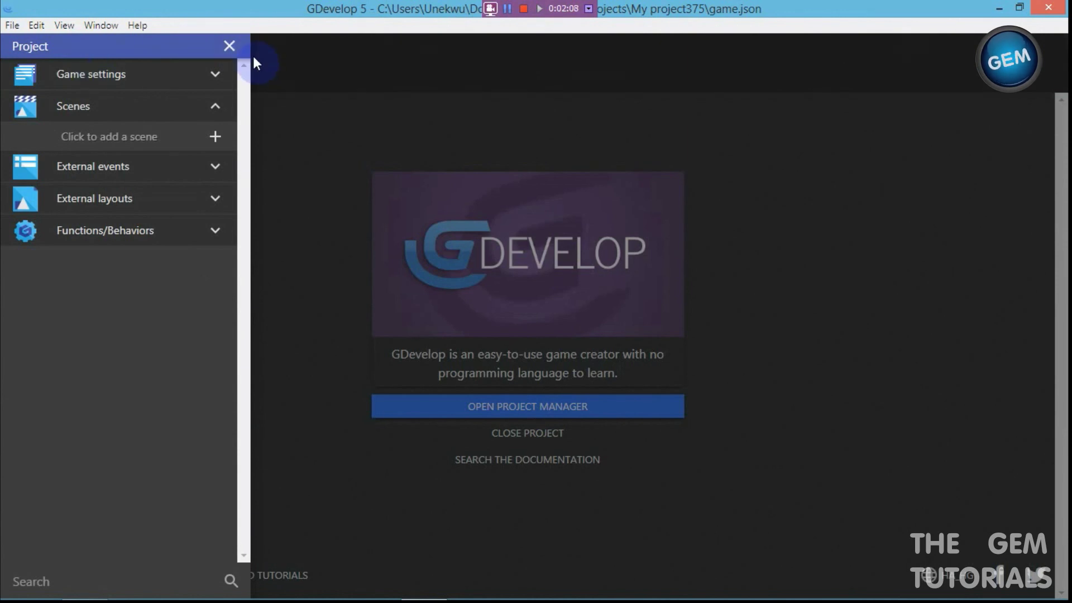
Open the game properties in the game settings and set the game name to EXAMPLES
left_click(195, 67)
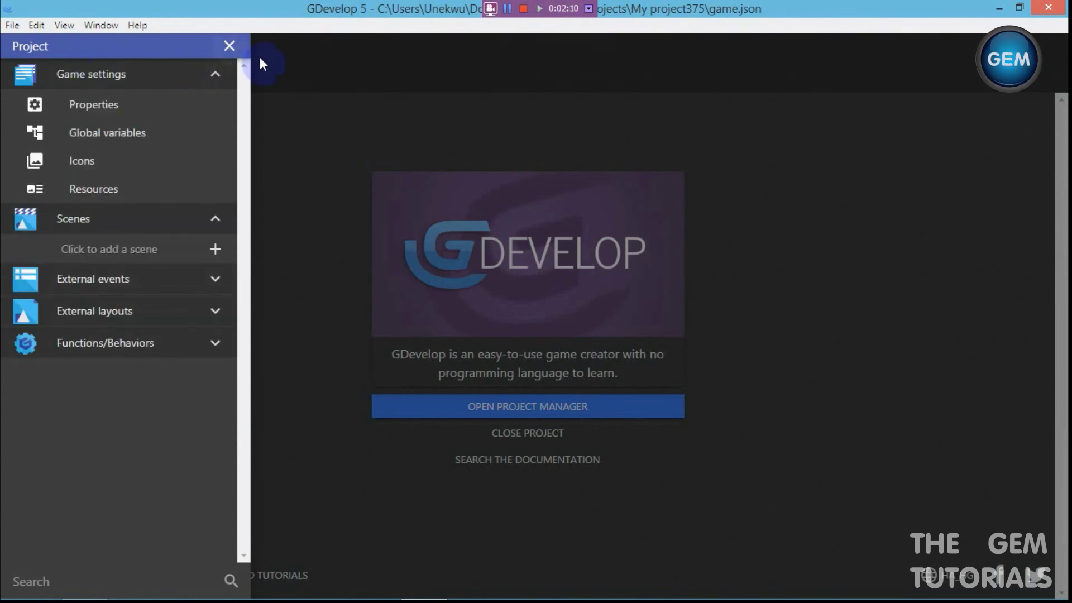
left_click(152, 103)
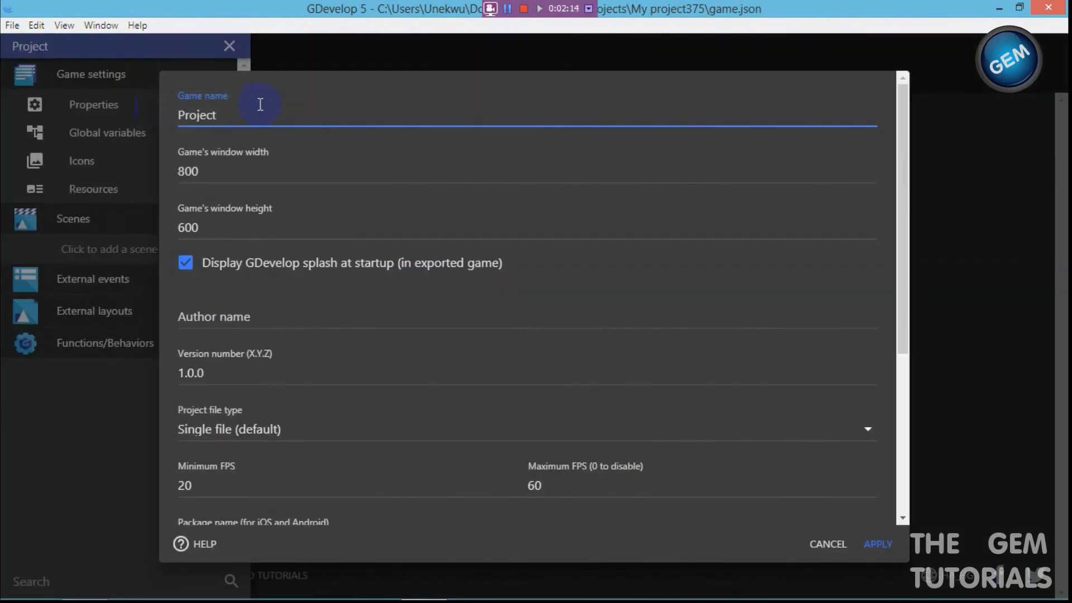
key("BackSpace")
key("BackSpace")
key("BackSpace")
key("BackSpace")
key("BackSpace")
key("BackSpace")
key("BackSpace")
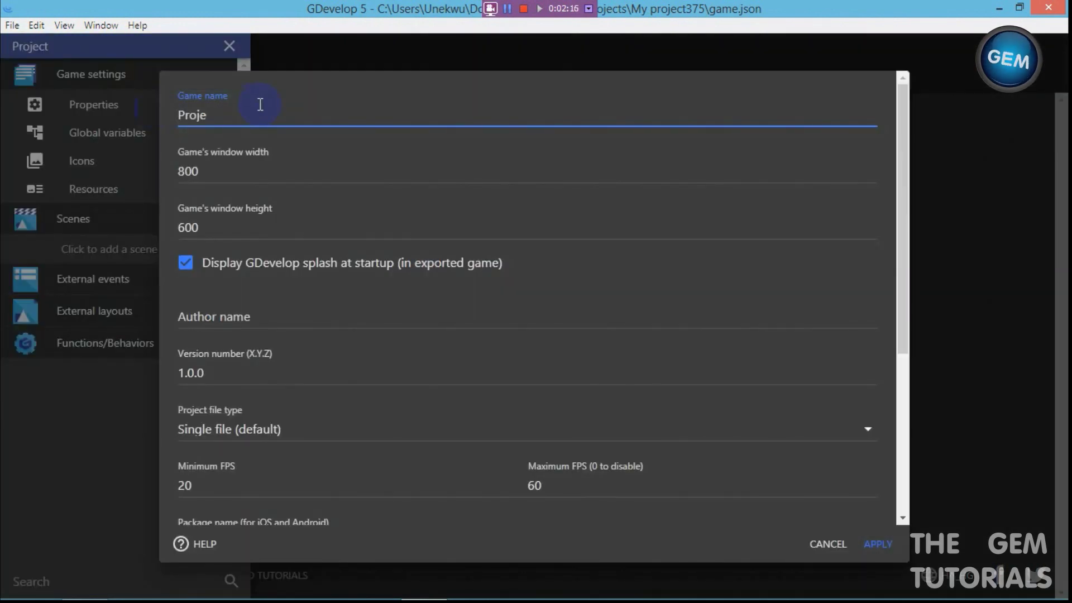
type("EXAMPLES")
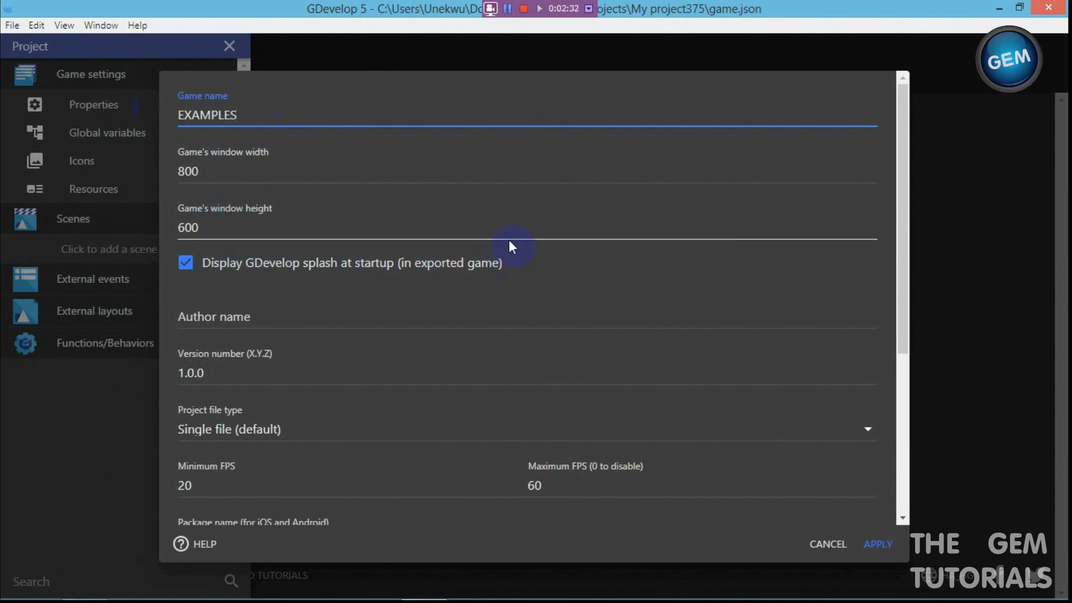
Try to disable the GDevelop splash at startup, decline the subscription offer, and set the author name to THEGEMTUTORIALS
left_click(189, 258)
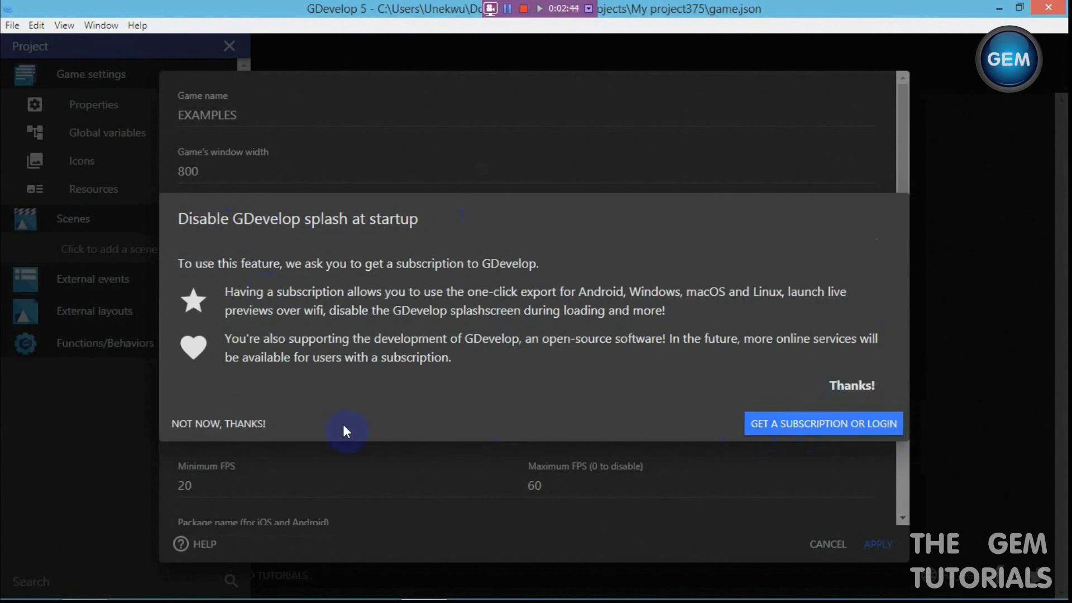
left_click(257, 425)
left_click(413, 306)
type("THEGEMTUTORIALS")
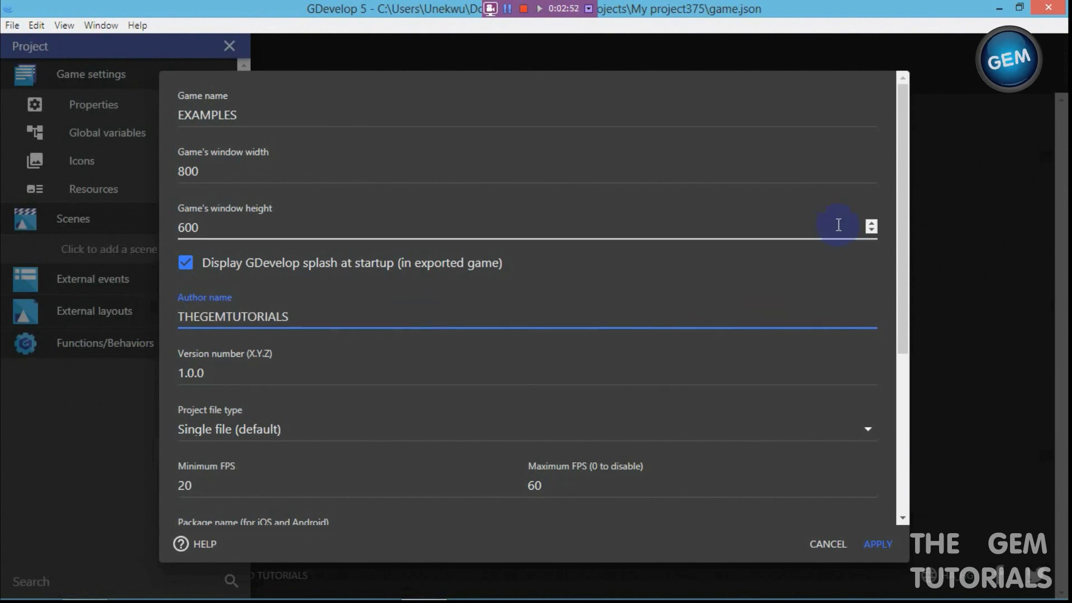
Review the project file type options and the minimum and maximum FPS settings
left_click_drag(898, 223, 893, 316)
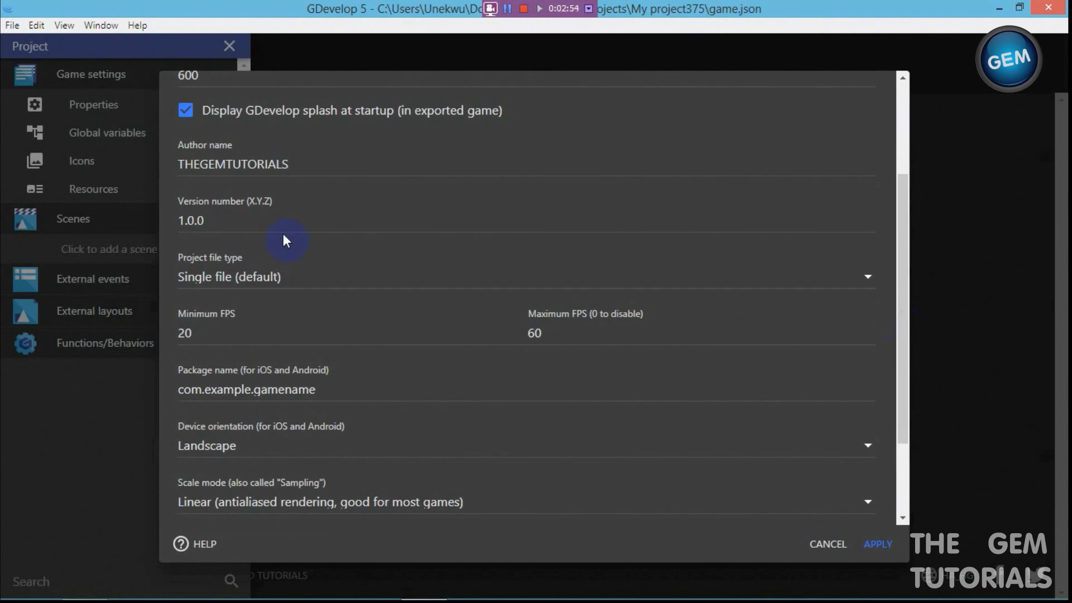
left_click(268, 283)
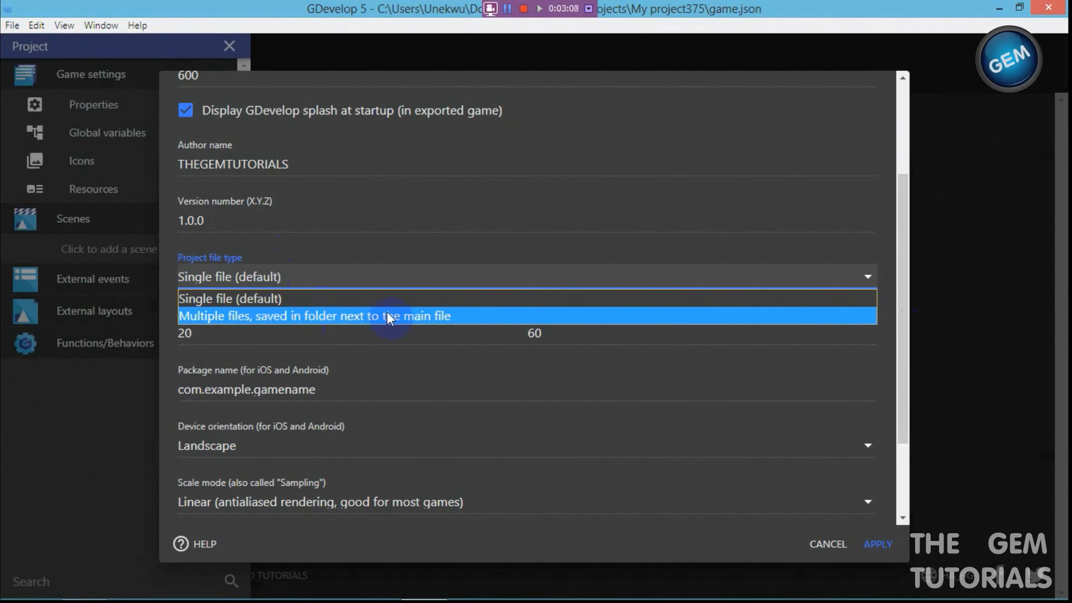
left_click(760, 213)
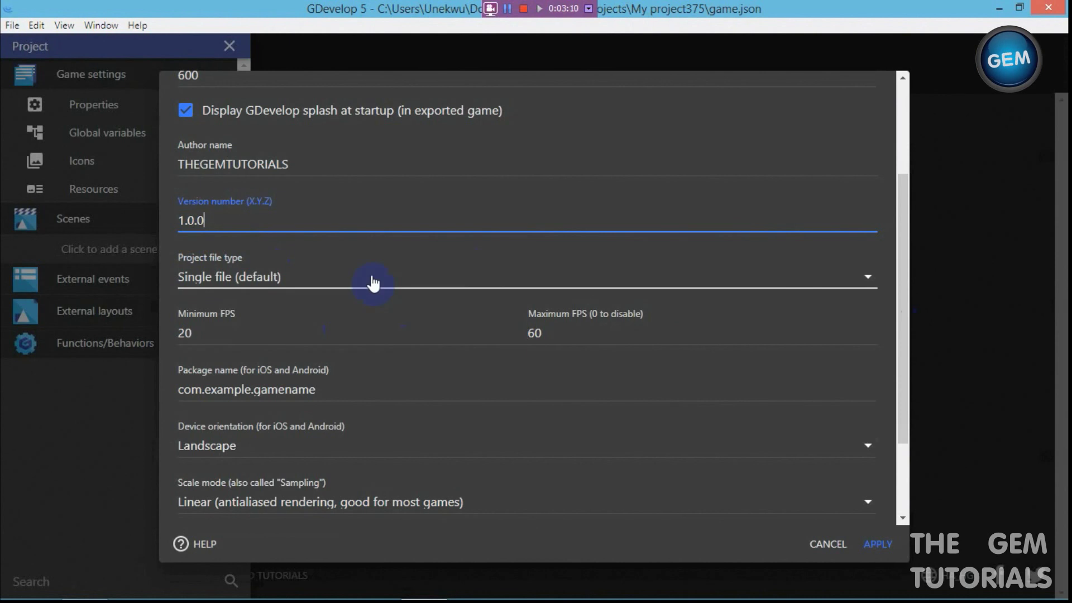
left_click(268, 337)
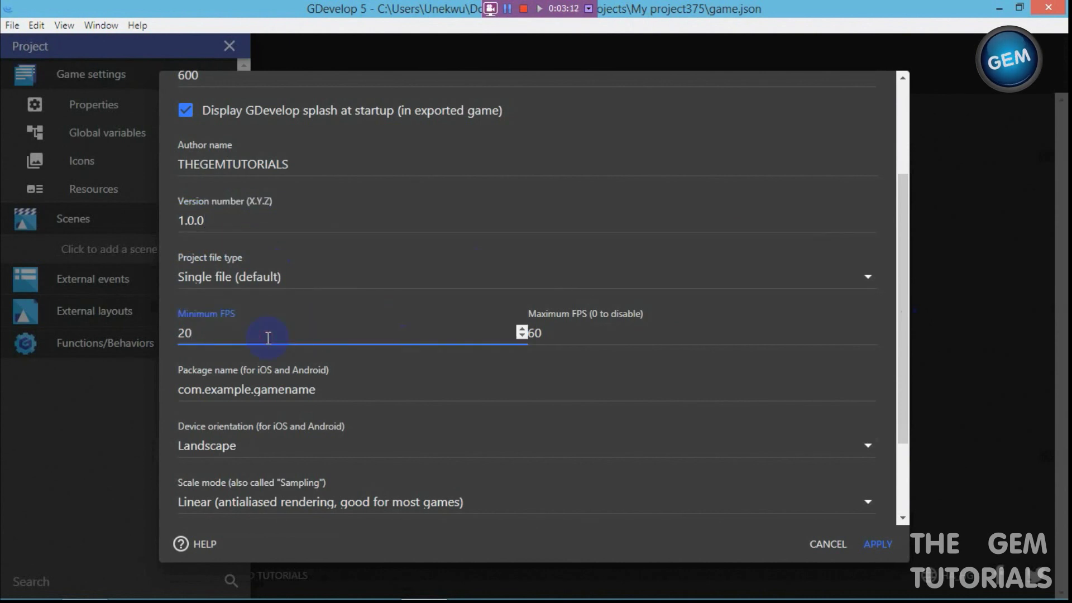
left_click(589, 328)
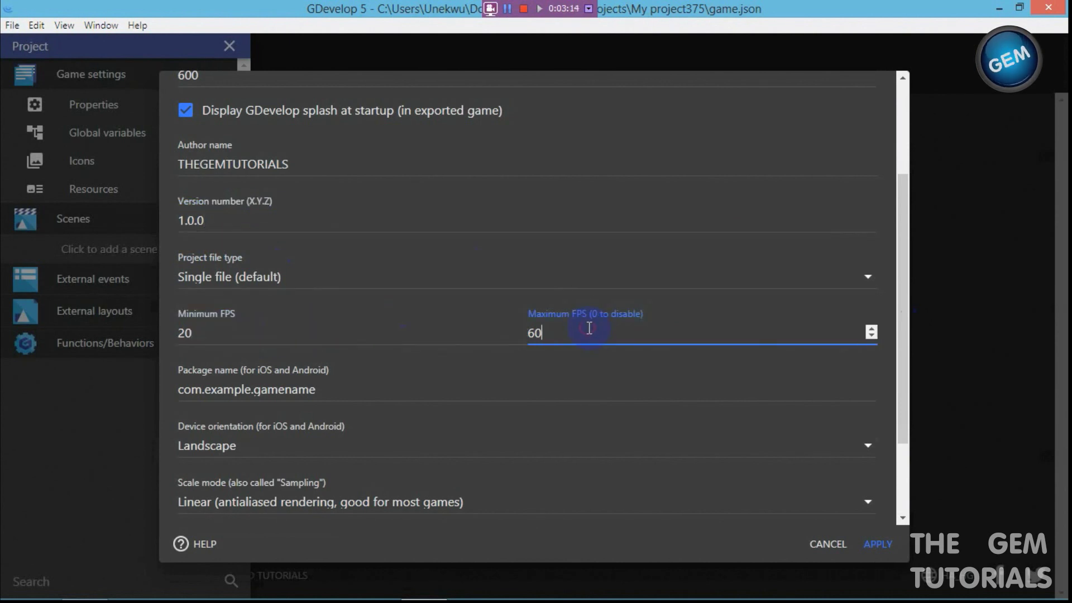
left_click_drag(905, 247, 905, 300)
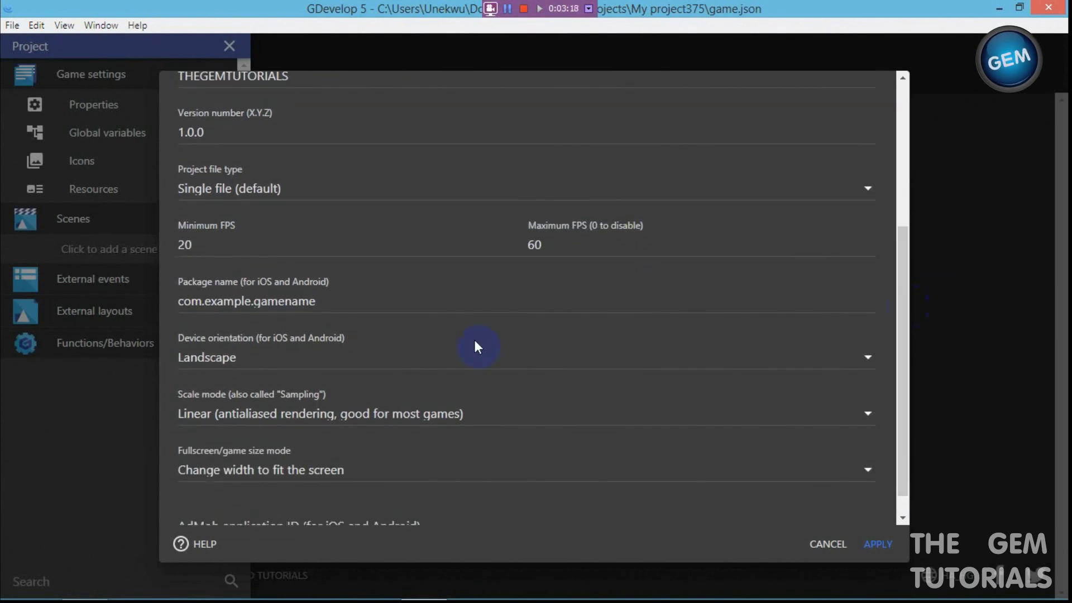
Set the iOS and Android package name to com.example.example
left_click(351, 295)
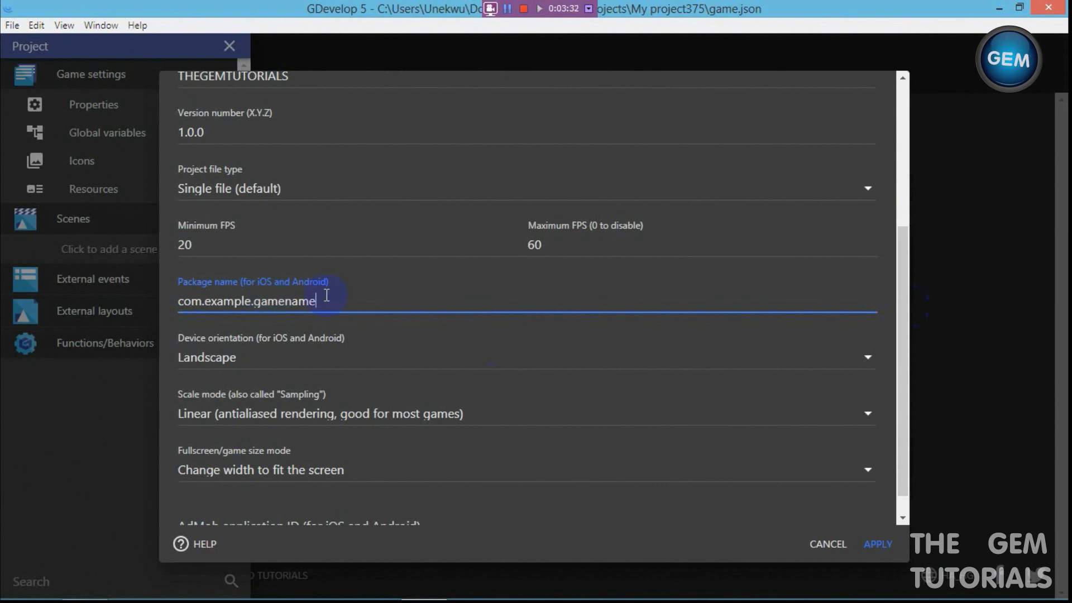
key("BackSpace")
key("BackSpace")
key("BackSpace")
key("BackSpace")
key("BackSpace")
key("BackSpace")
key("BackSpace")
key("BackSpace")
key("BackSpace")
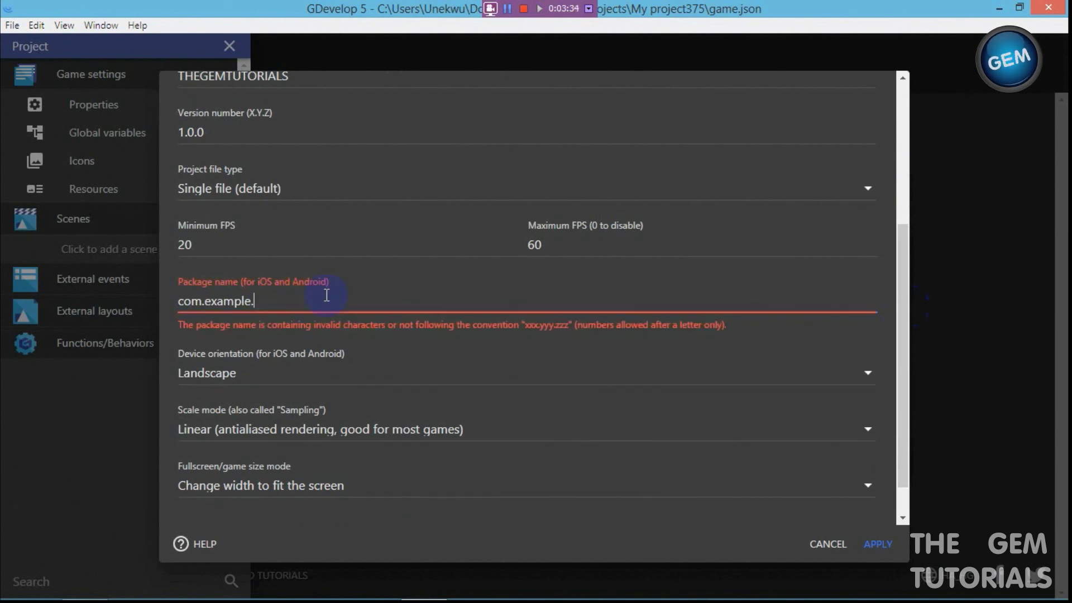
type(".example")
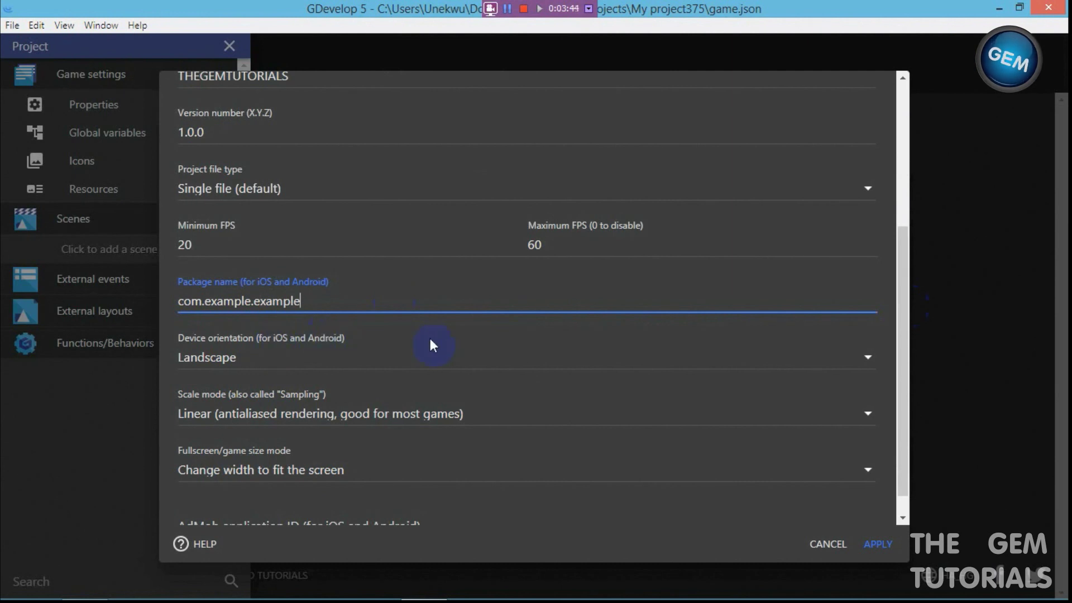
Try the Platform default and Landscape device orientations, and settle on Portrait
left_click(486, 364)
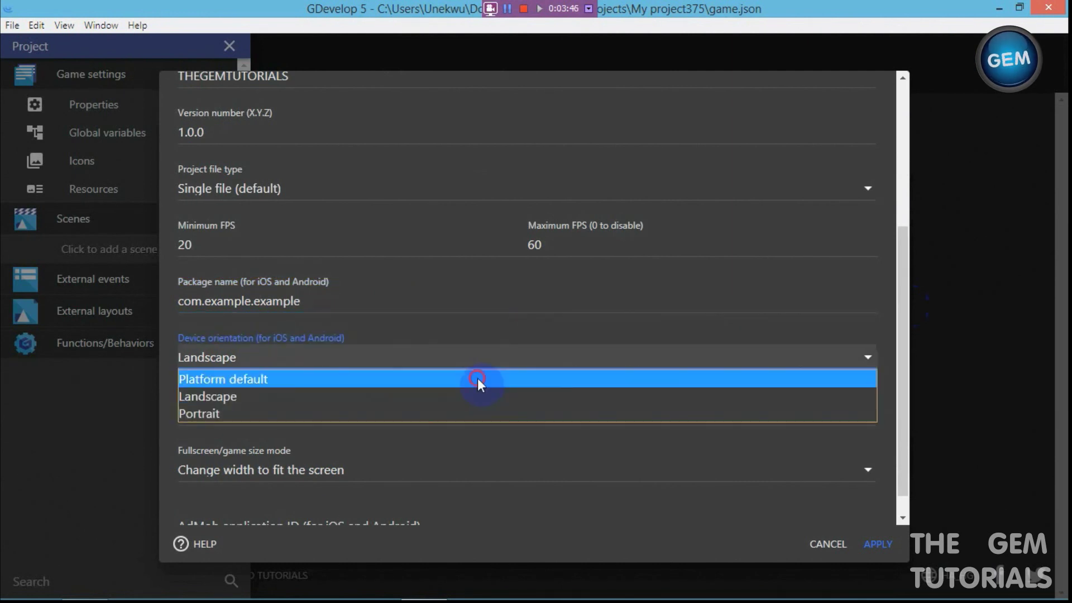
left_click(479, 380)
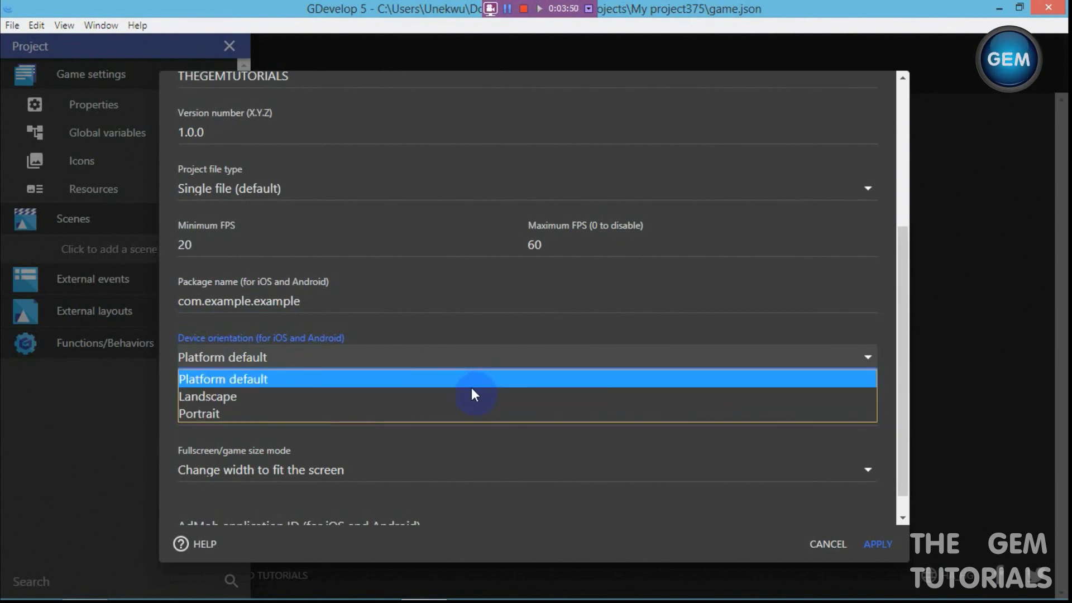
left_click(470, 391)
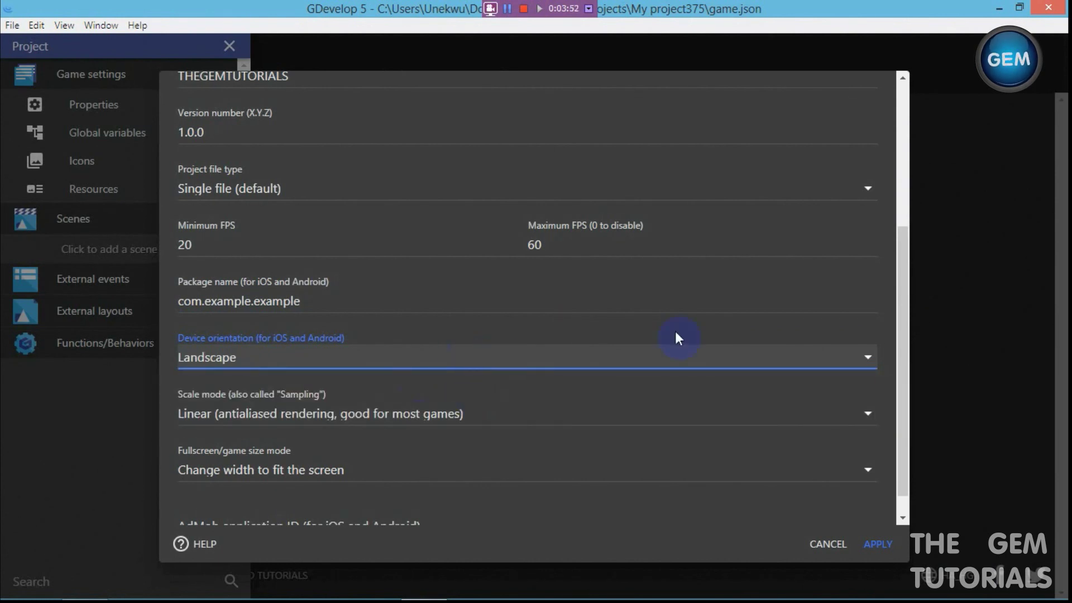
left_click(625, 356)
left_click(586, 410)
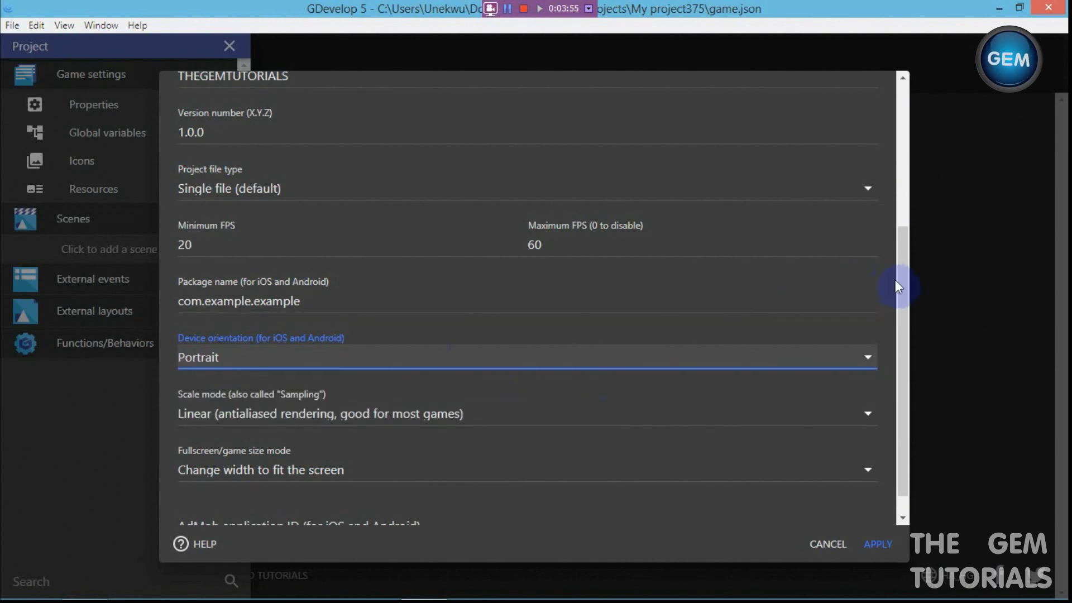
Review the scale mode and fullscreen/game size mode options, keeping Linear and Change width to fit the screen
scroll(898, 313, "down", 1)
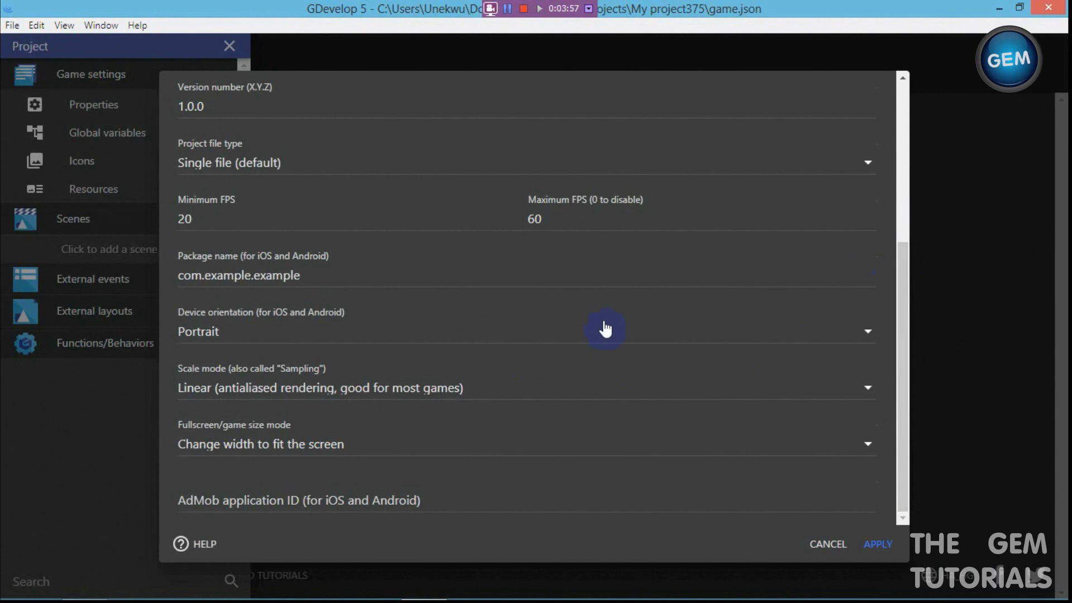
left_click(321, 388)
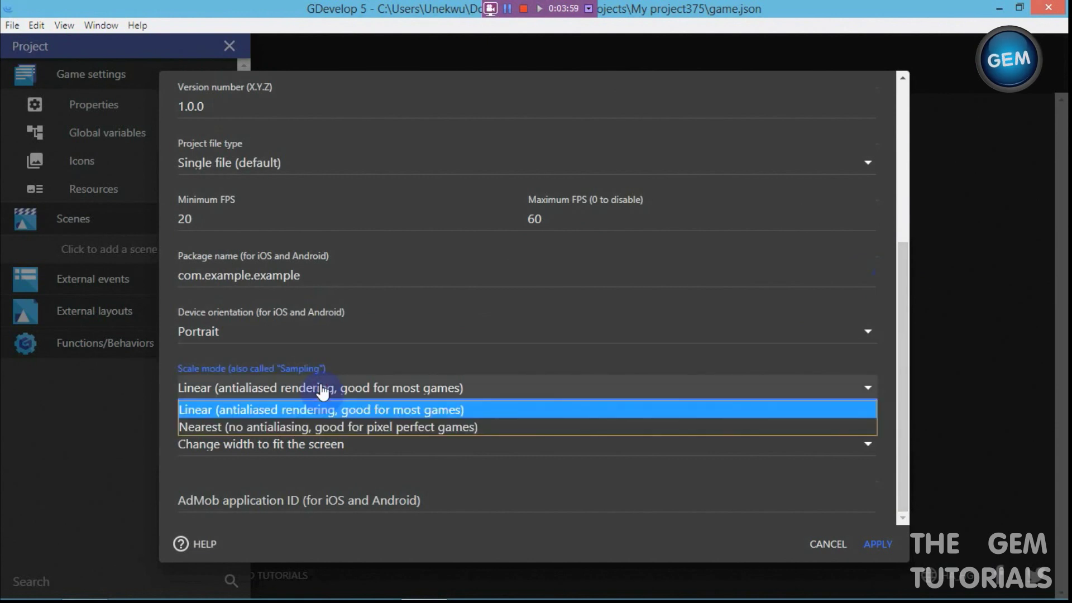
left_click(342, 409)
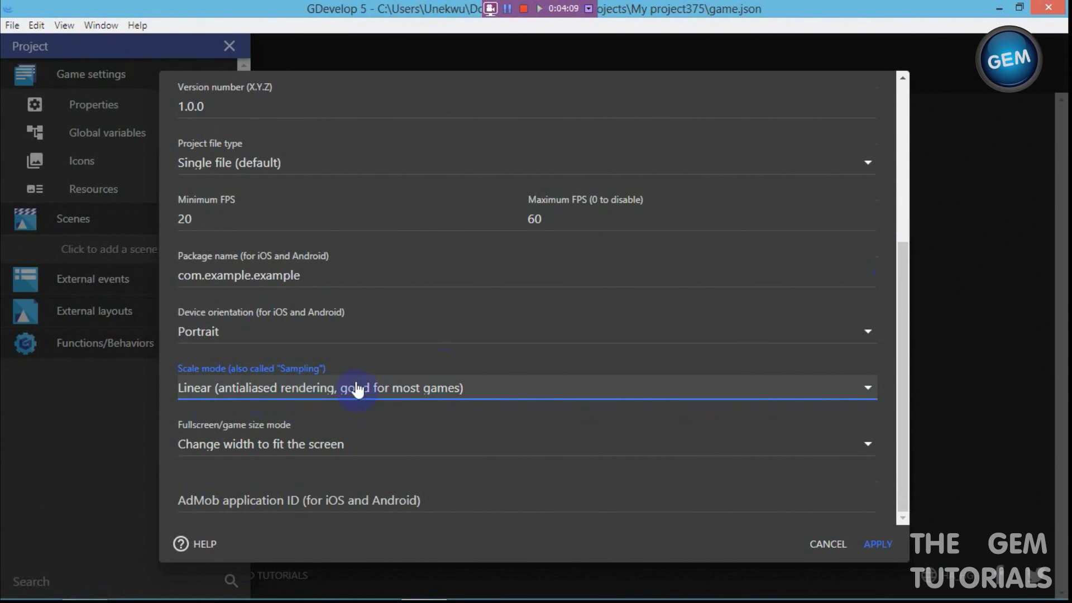
left_click(397, 391)
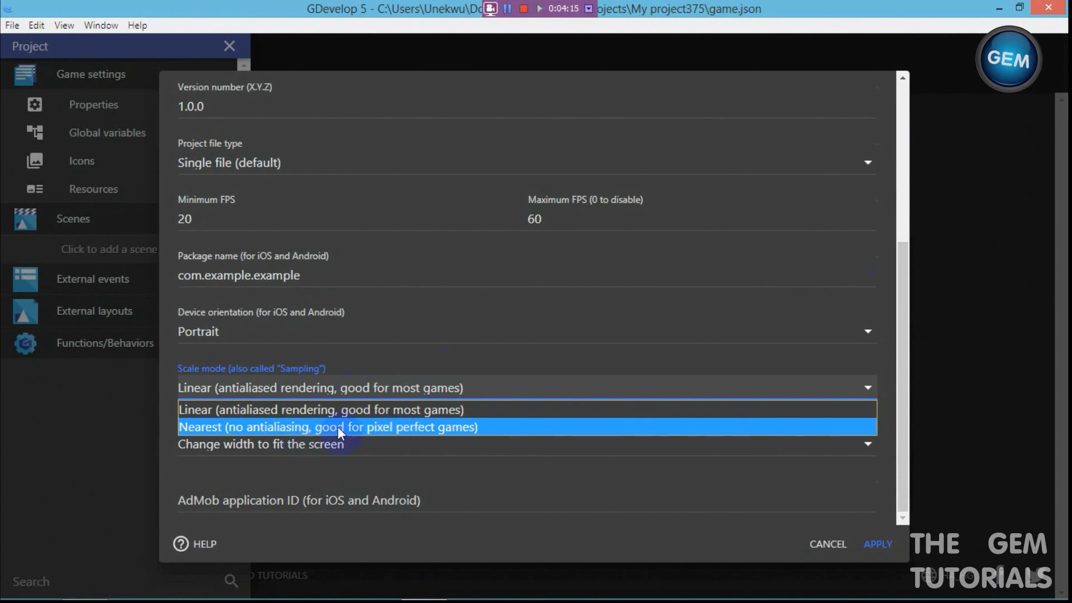
left_click(475, 408)
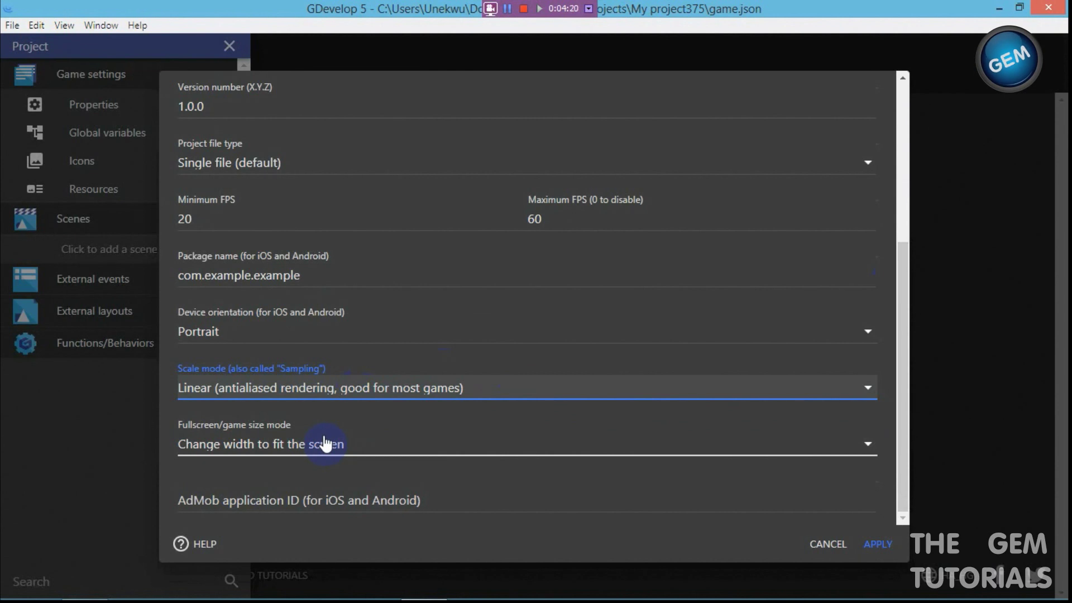
left_click(311, 447)
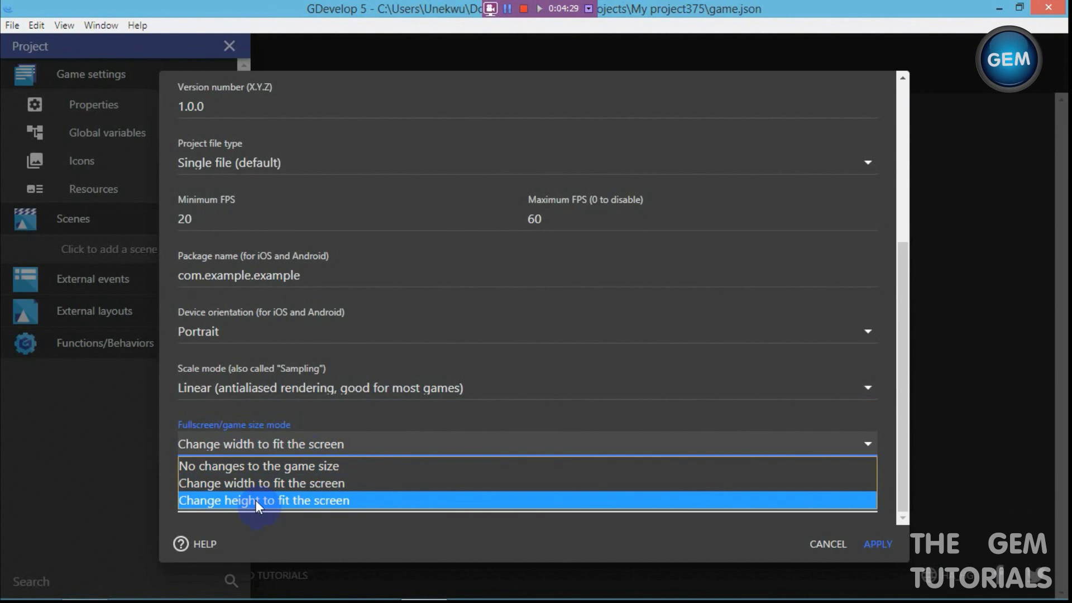
left_click(305, 524)
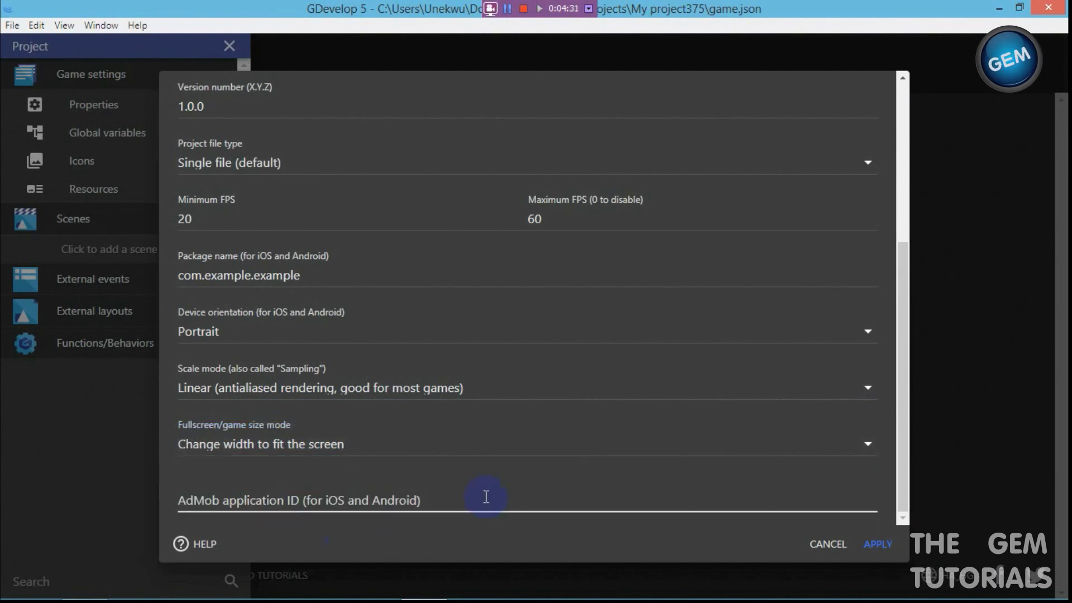
Apply the game properties with the AdMob application ID left empty, and open and close the global variables without adding any
left_click(430, 500)
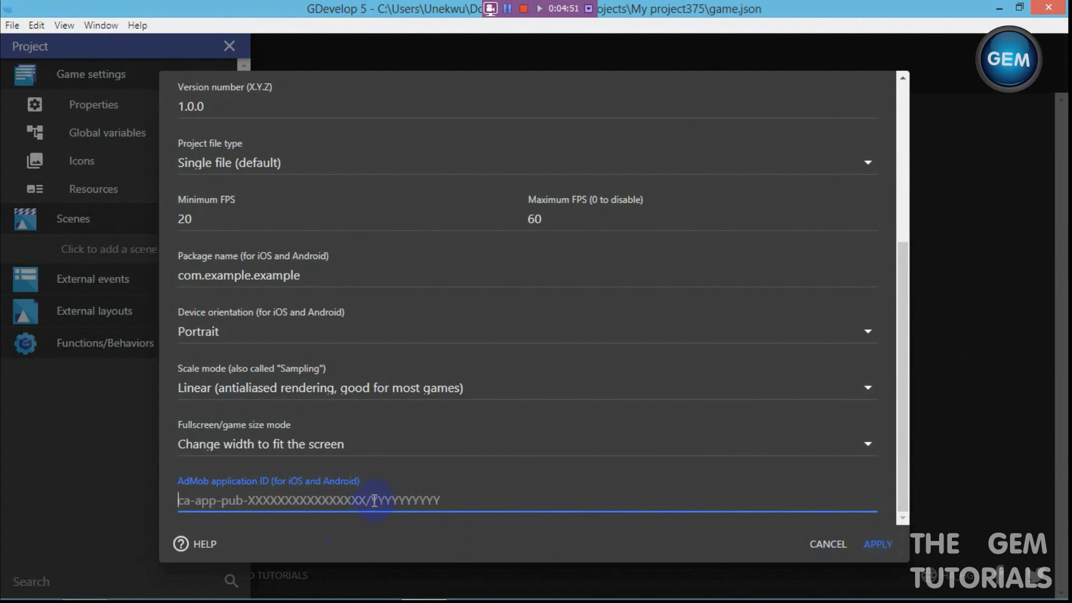
left_click(879, 544)
left_click(111, 134)
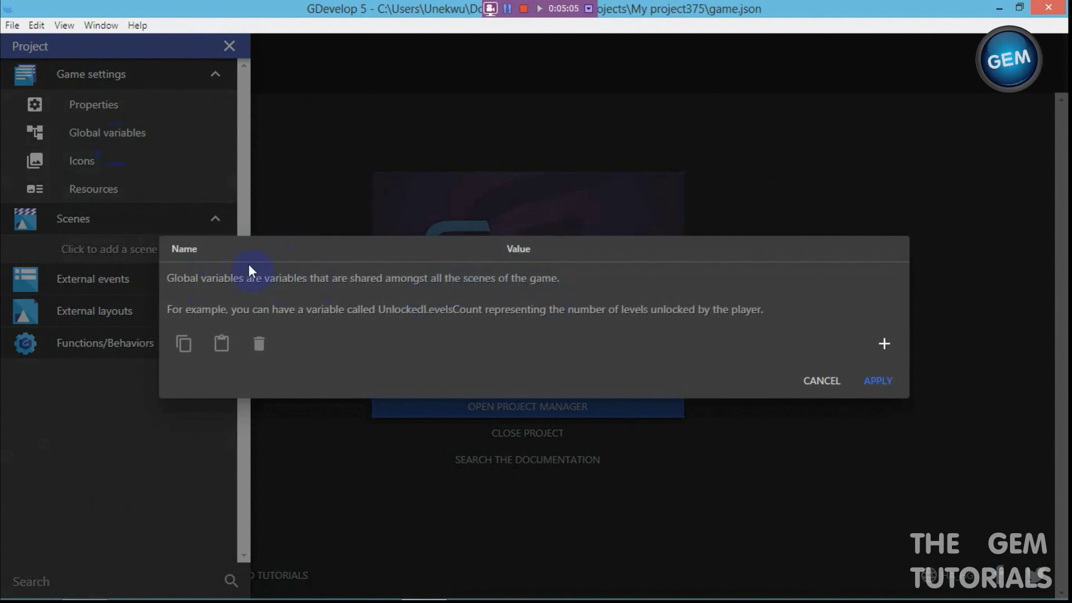
left_click(881, 383)
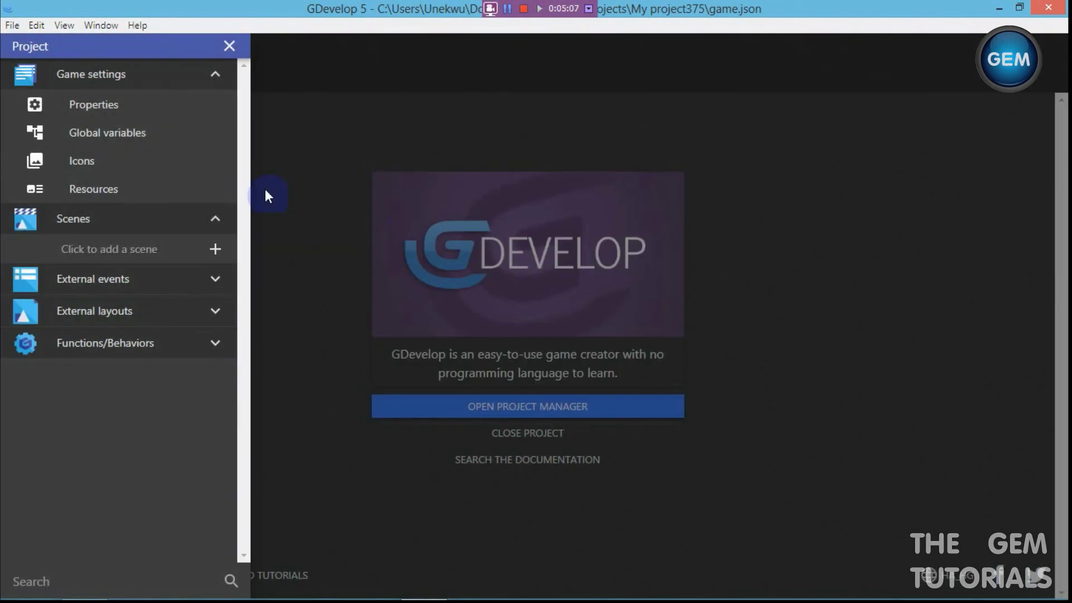
Start generating the game icons from a file and paste the image files into the My project375 folder
left_click(172, 162)
left_click(575, 94)
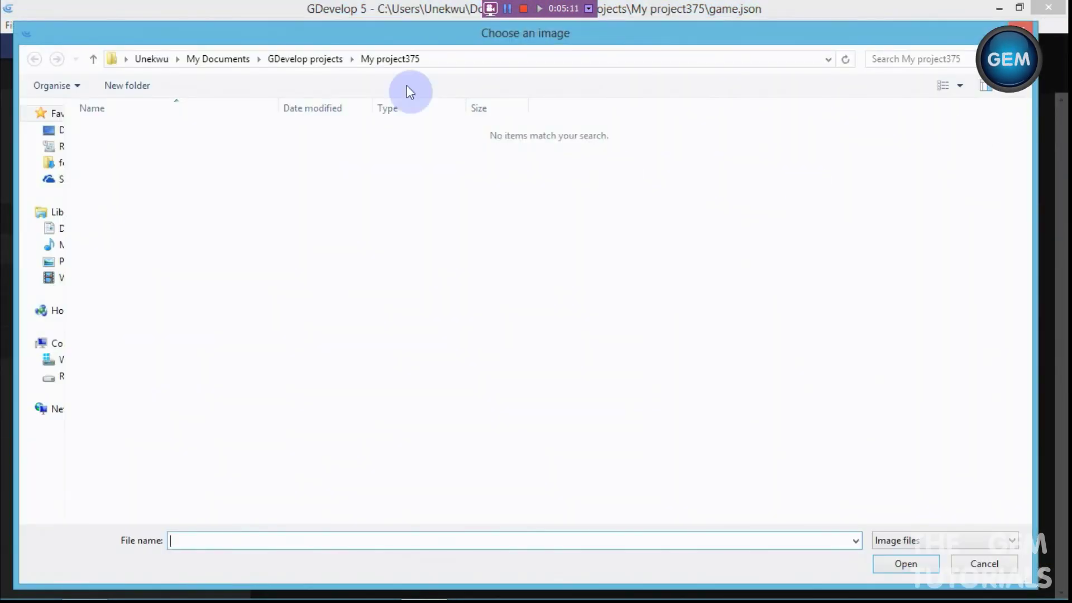
left_click(494, 295)
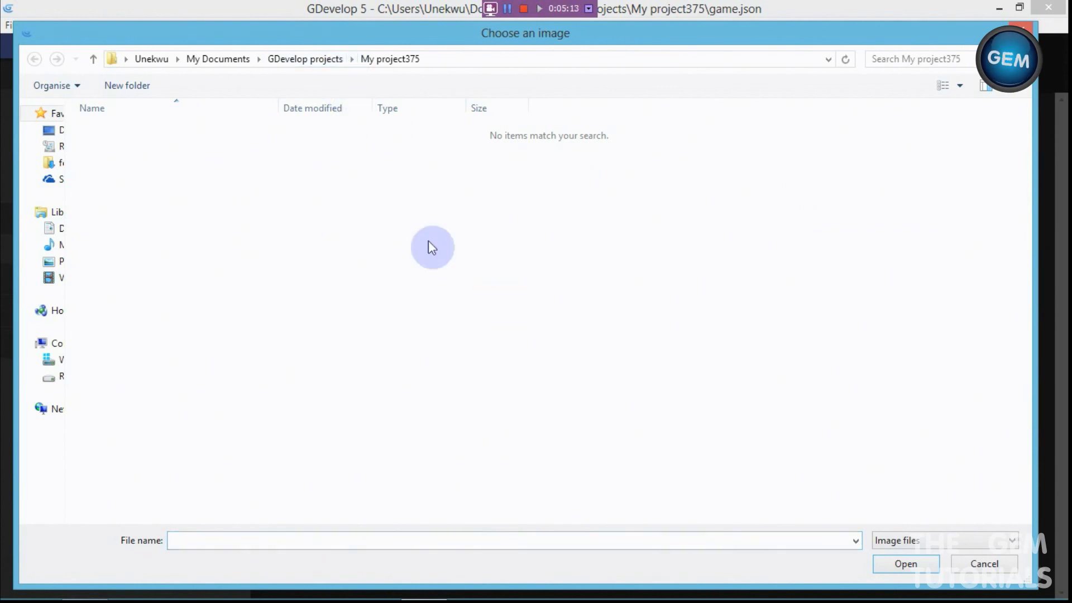
right_click(472, 229)
left_click(402, 226)
left_click(404, 228)
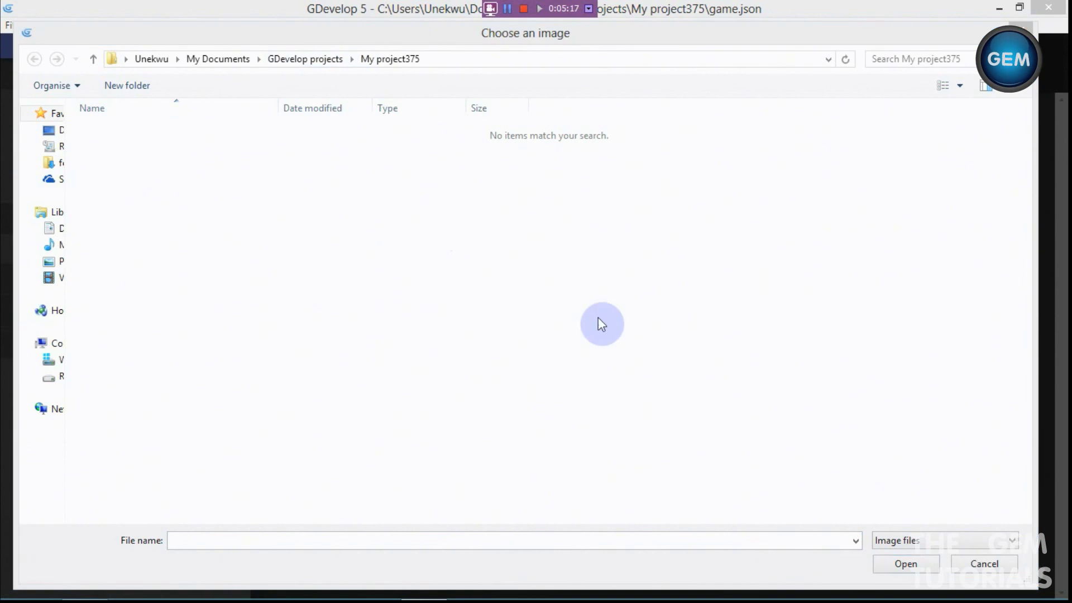
Display the project images as large thumbnails and generate the game icons from p1_walk02
left_click(942, 85)
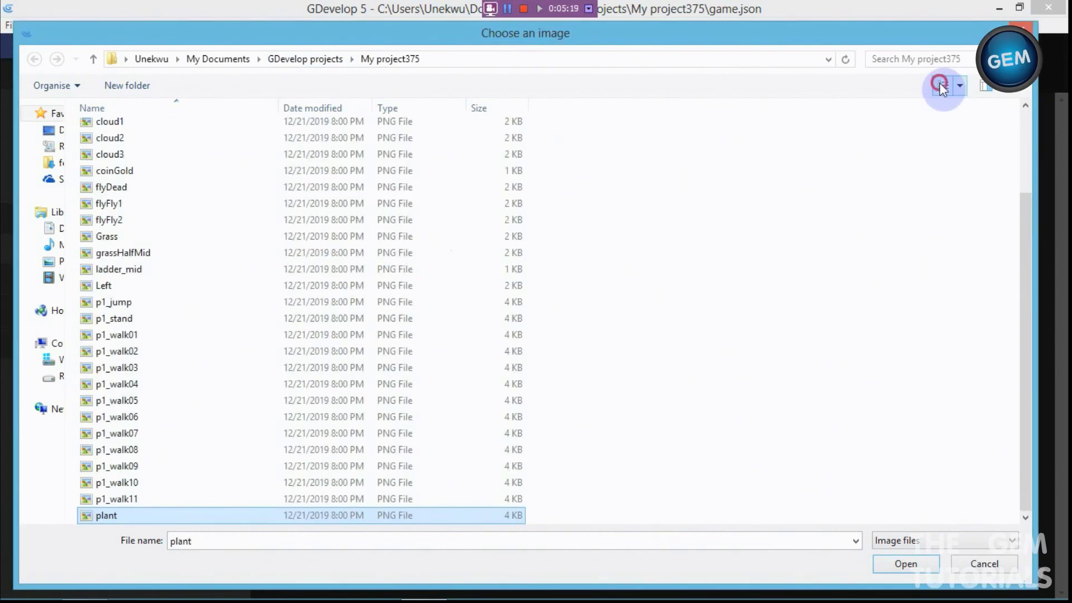
left_click(941, 84)
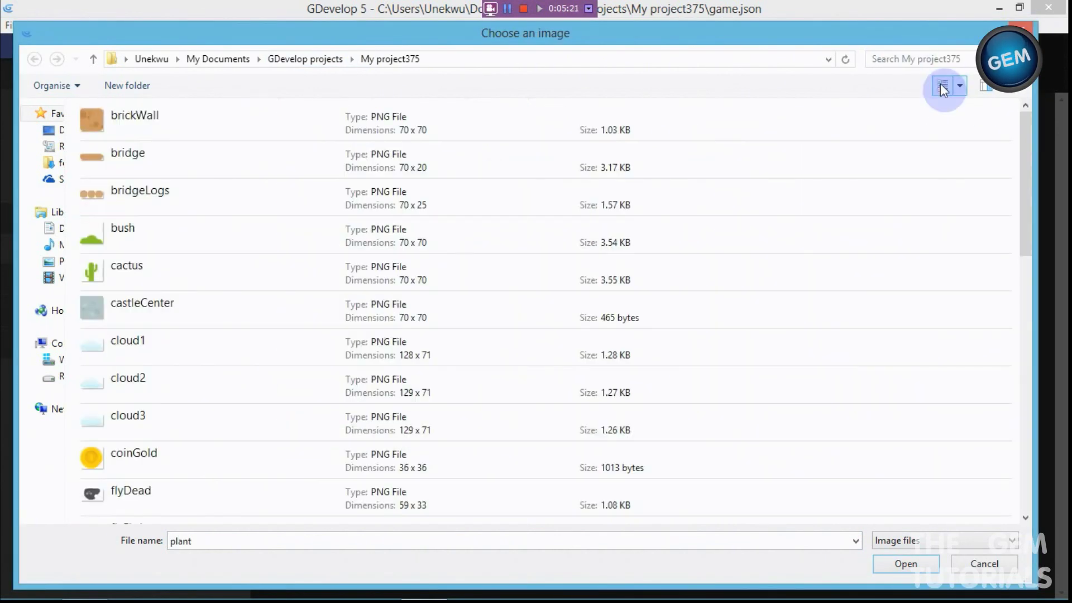
left_click(941, 85)
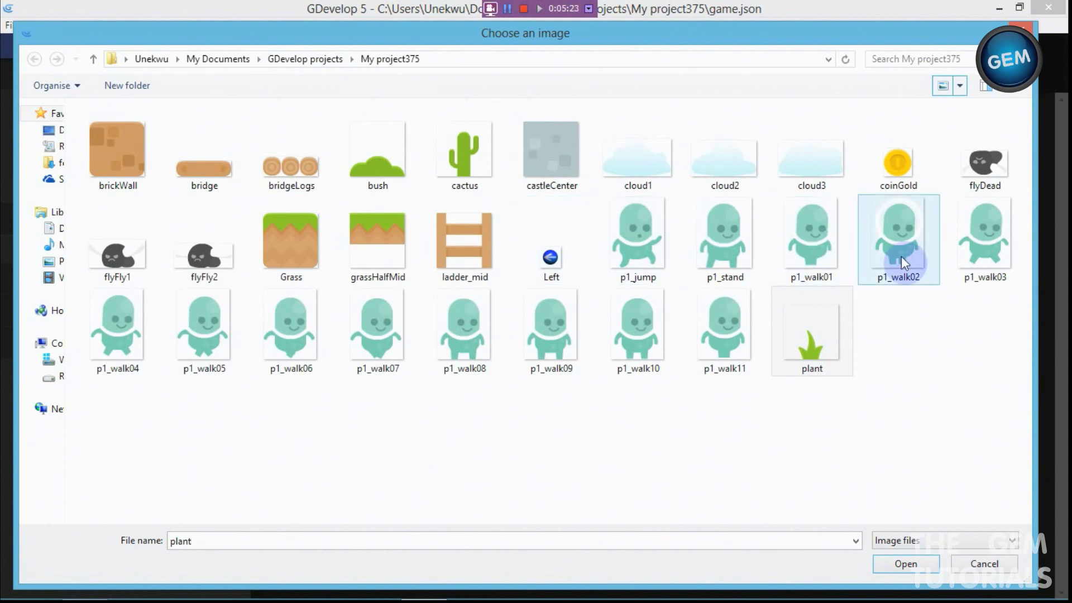
double_click(886, 219)
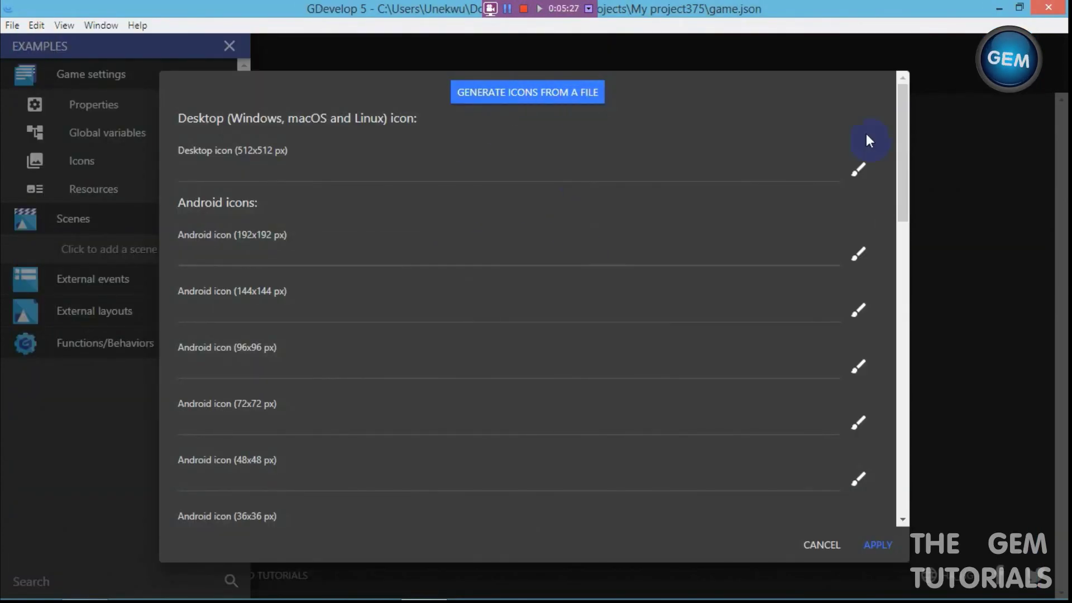
left_click_drag(900, 133, 426, 191)
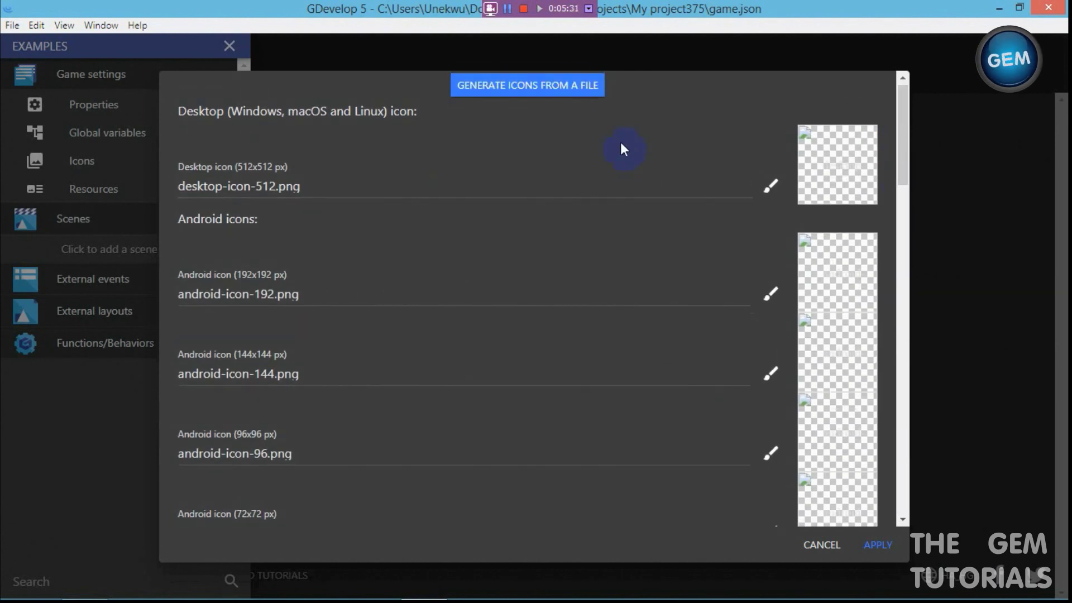
Generate the icons again from an image in the project folder and check the desktop, Android and iOS previews
left_click(575, 92)
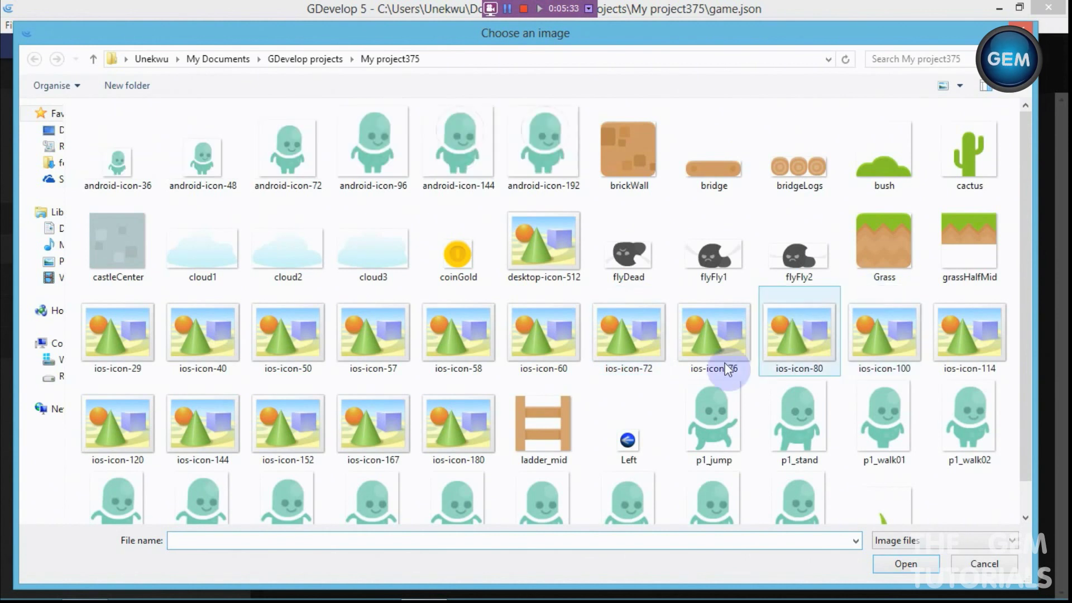
double_click(550, 196)
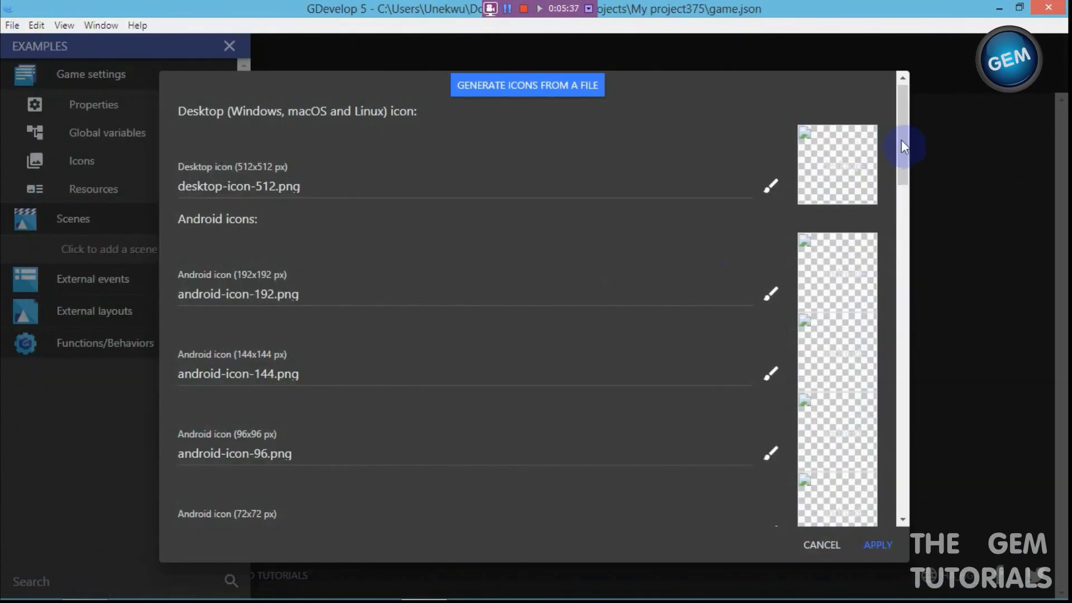
left_click_drag(902, 141, 904, 157)
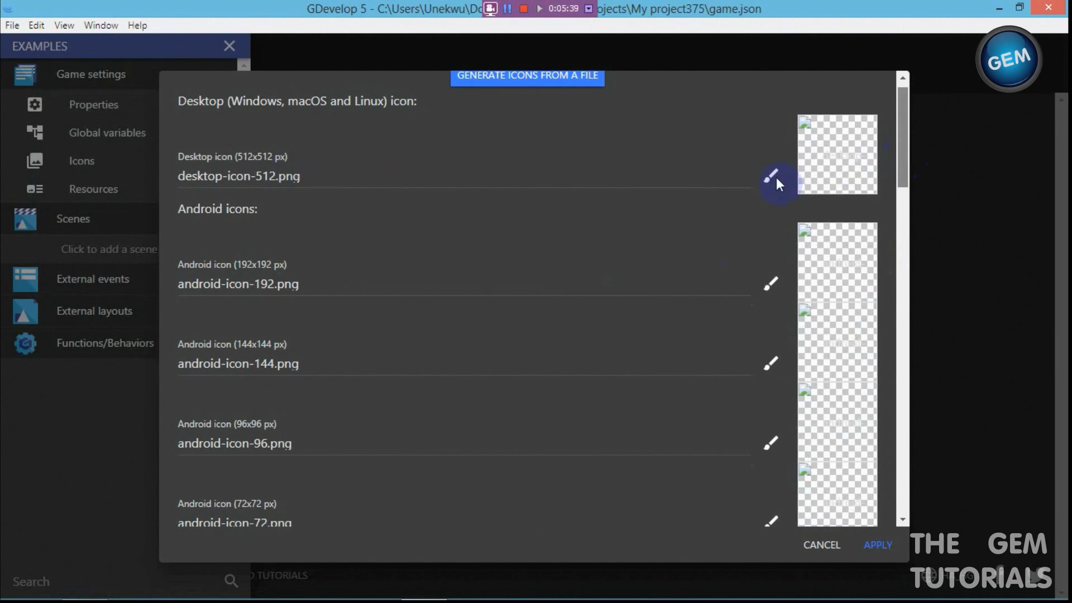
scroll(711, 177, "down", 1)
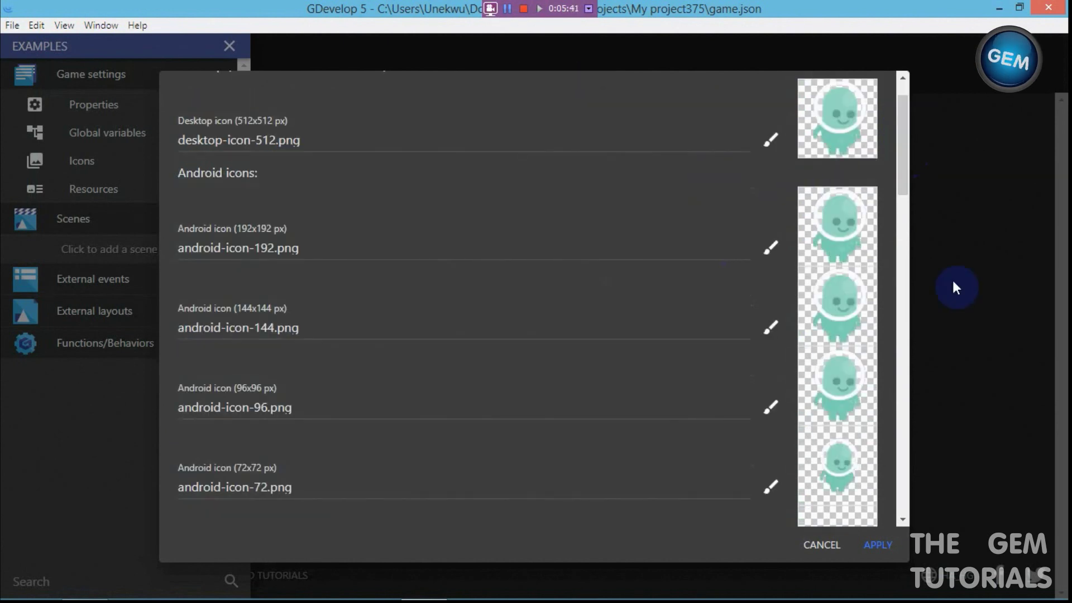
left_click_drag(905, 128, 906, 243)
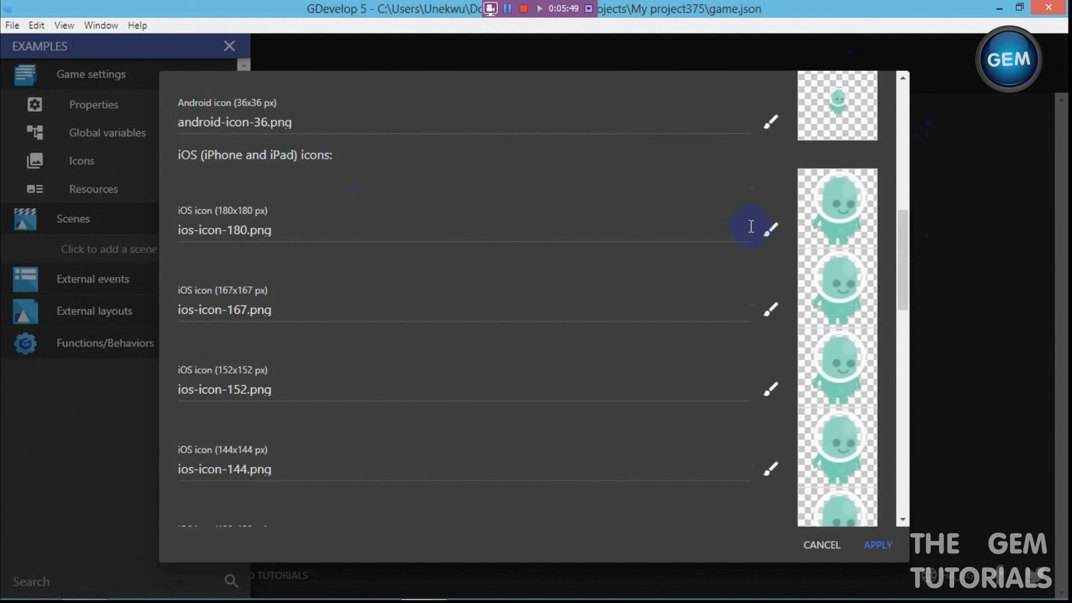
left_click_drag(902, 241, 900, 108)
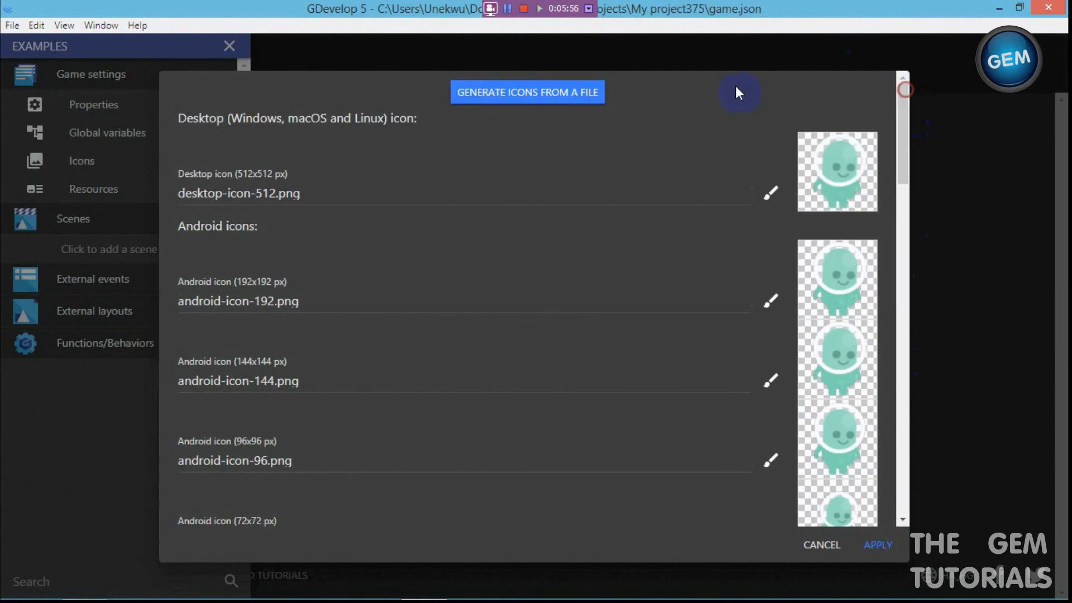
View the 512x512 desktop icon in the Piskel pixel editor, close it without editing, and apply the generated icons
left_click(769, 195)
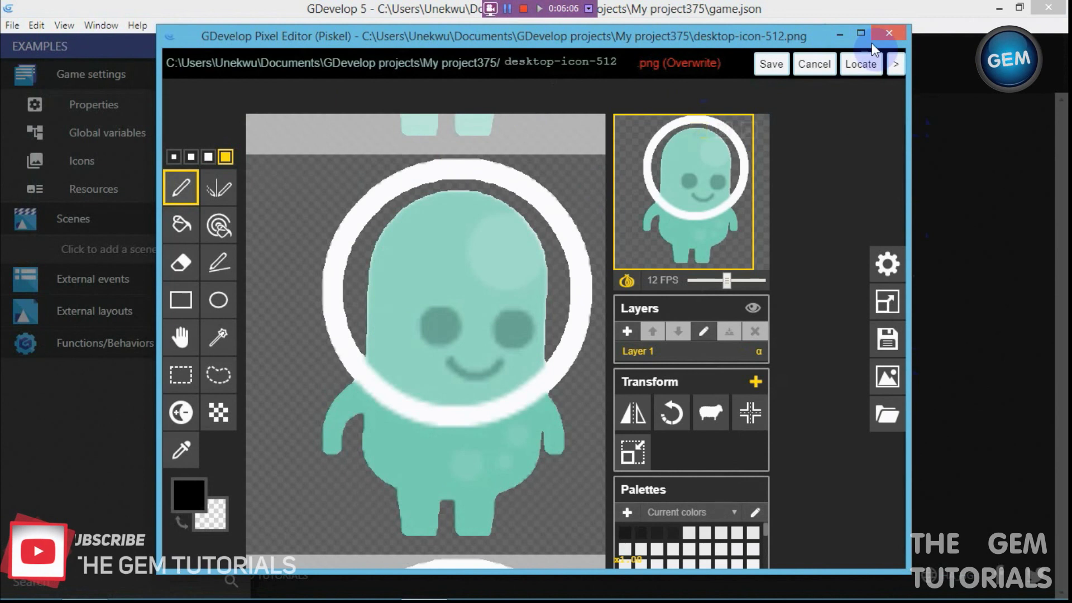
left_click(893, 31)
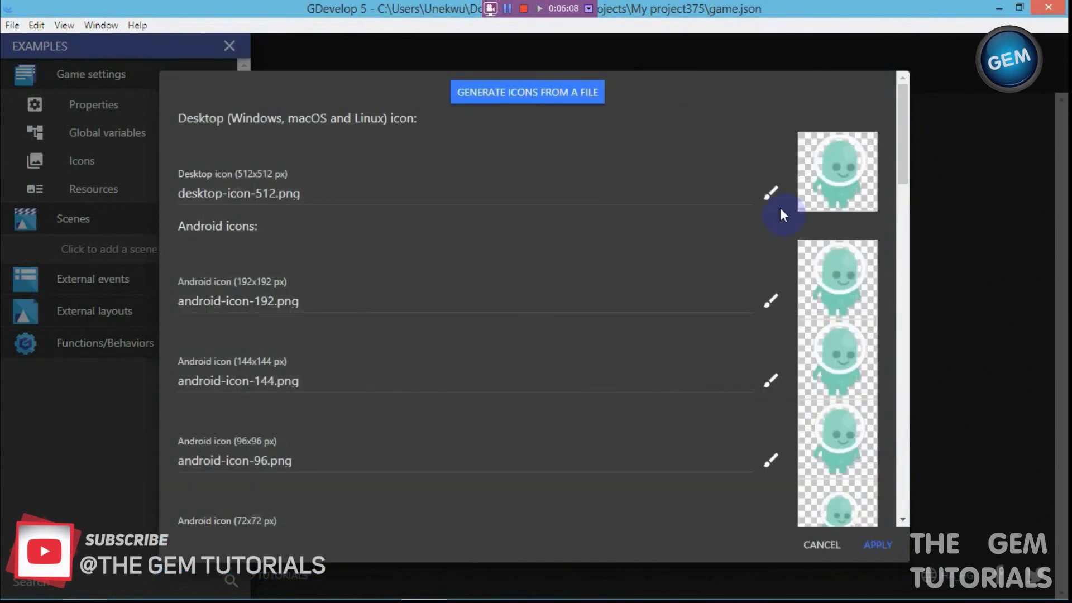
scroll(886, 306, "down", 15)
left_click(873, 544)
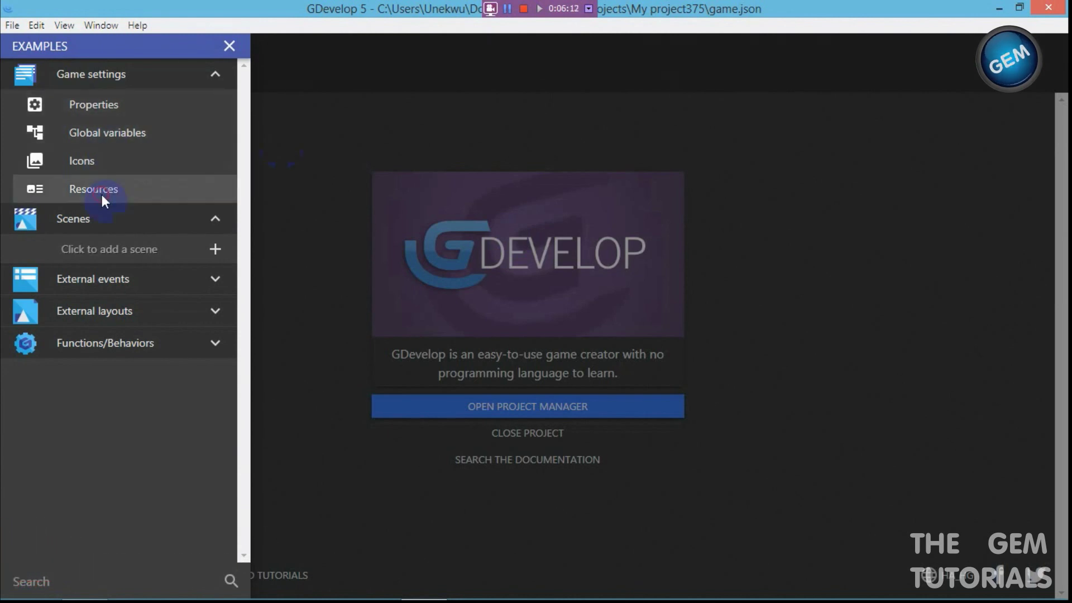
Open the project resources and review the list of icon files and the actions available for desktop-icon-512.png
left_click(102, 194)
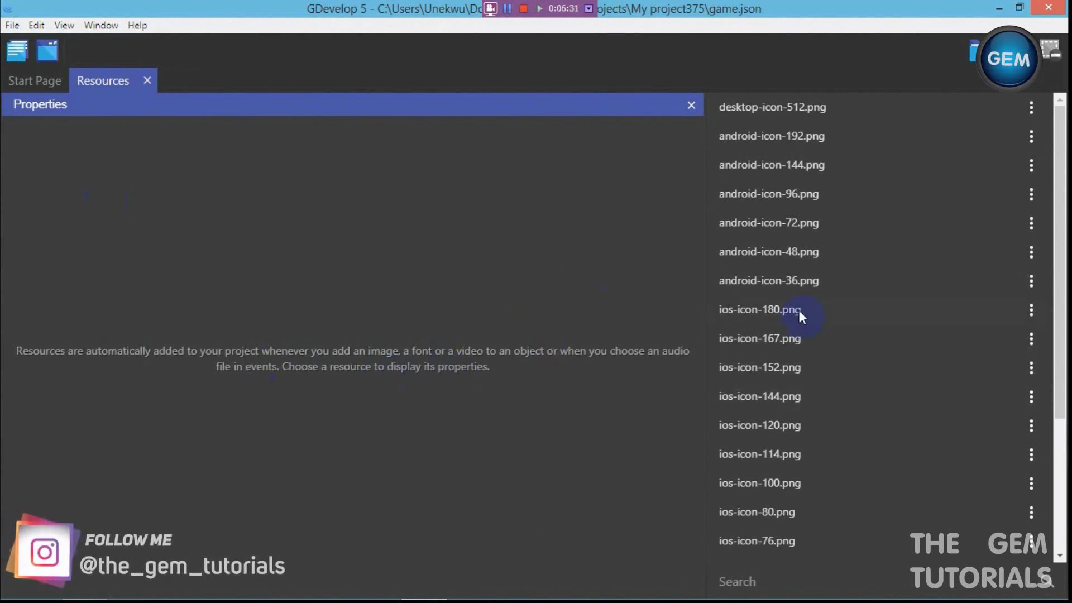
left_click_drag(1063, 223, 1062, 144)
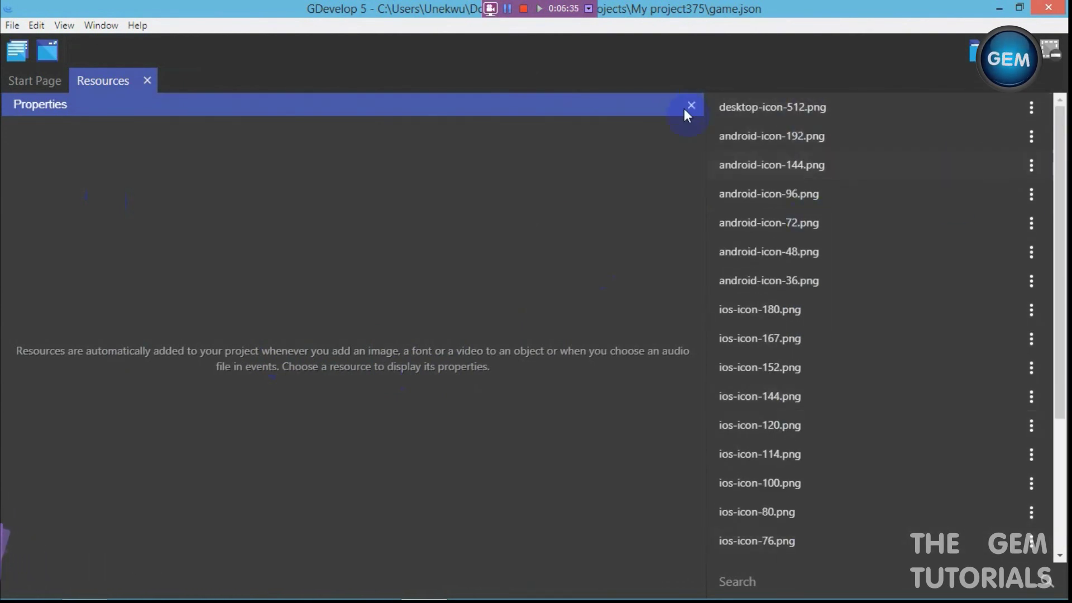
left_click_drag(1060, 230, 1059, 120)
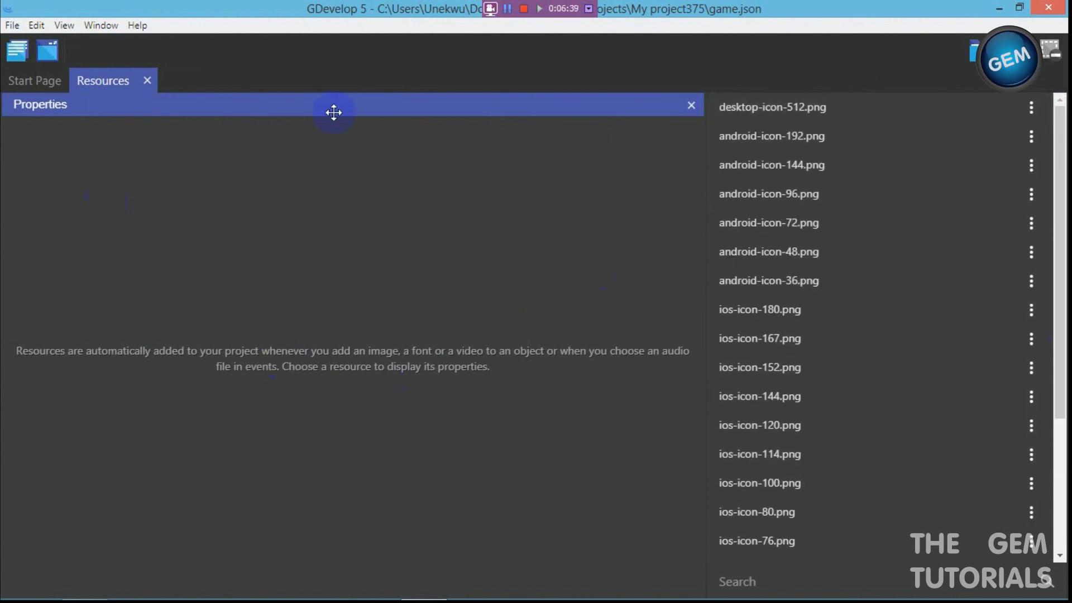
left_click(1032, 106)
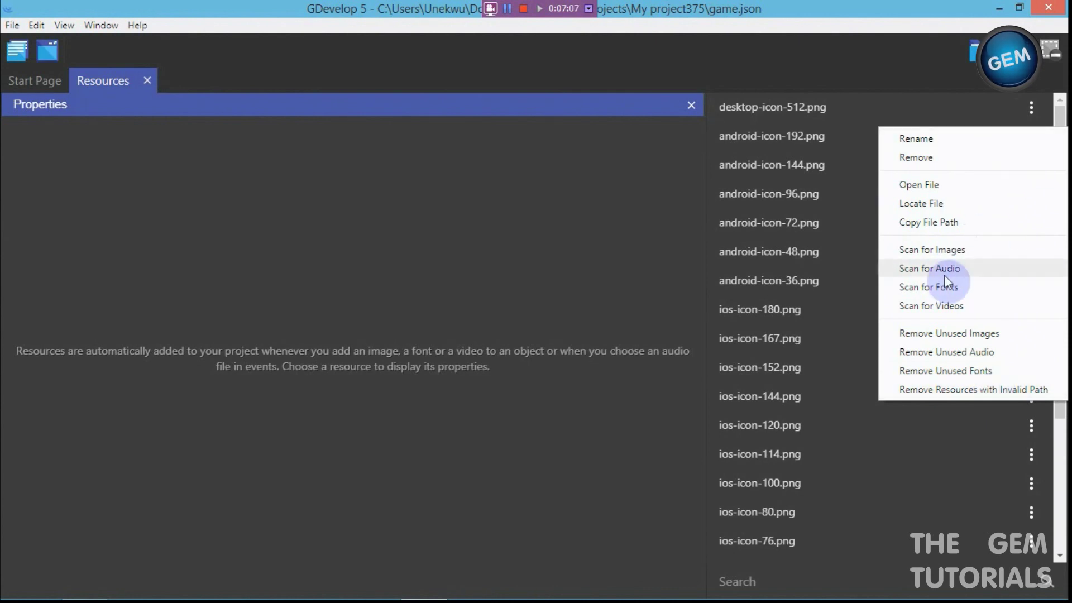
left_click(543, 254)
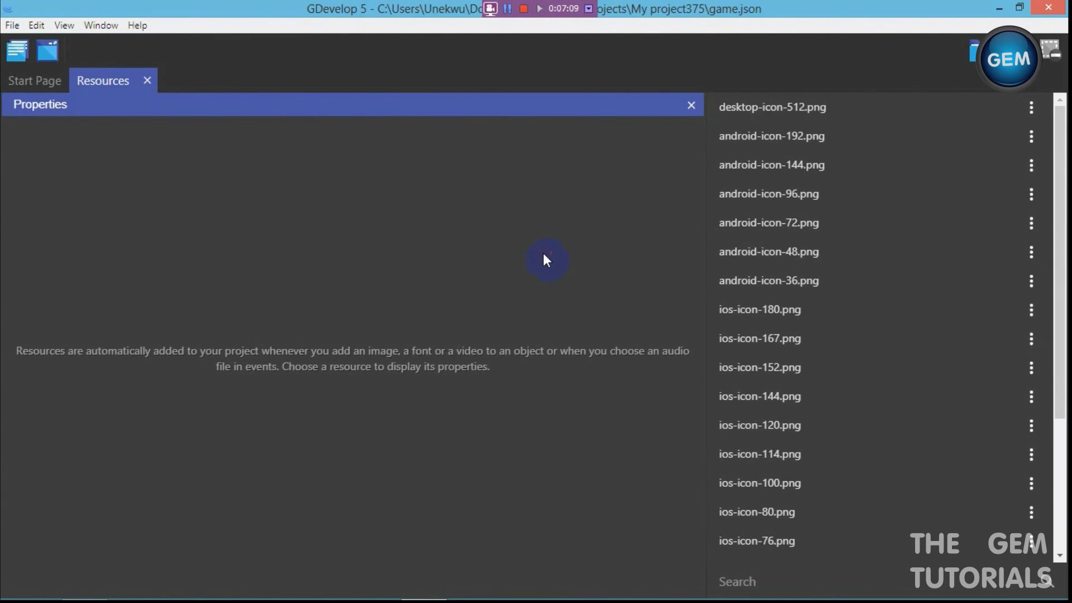
Reopen the project manager, glance over the Game settings entries and collapse that group
left_click(18, 52)
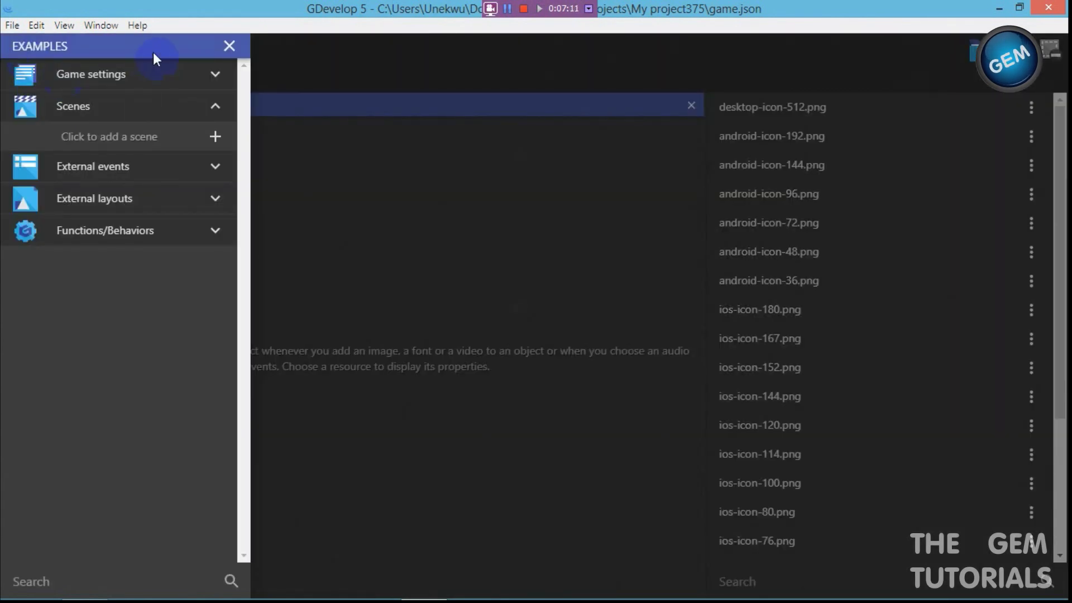
left_click(157, 66)
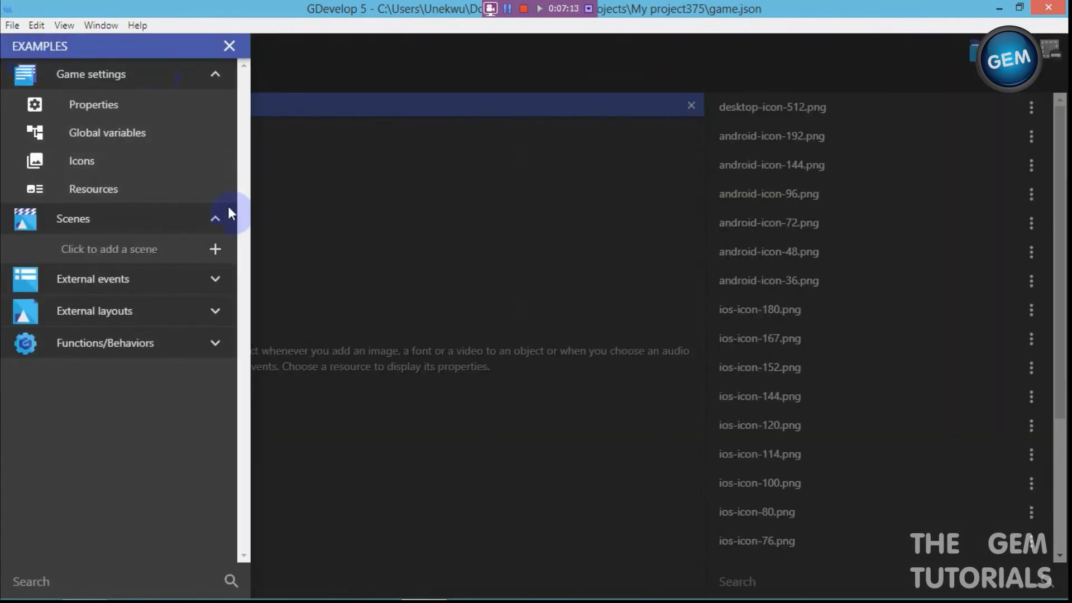
left_click(205, 74)
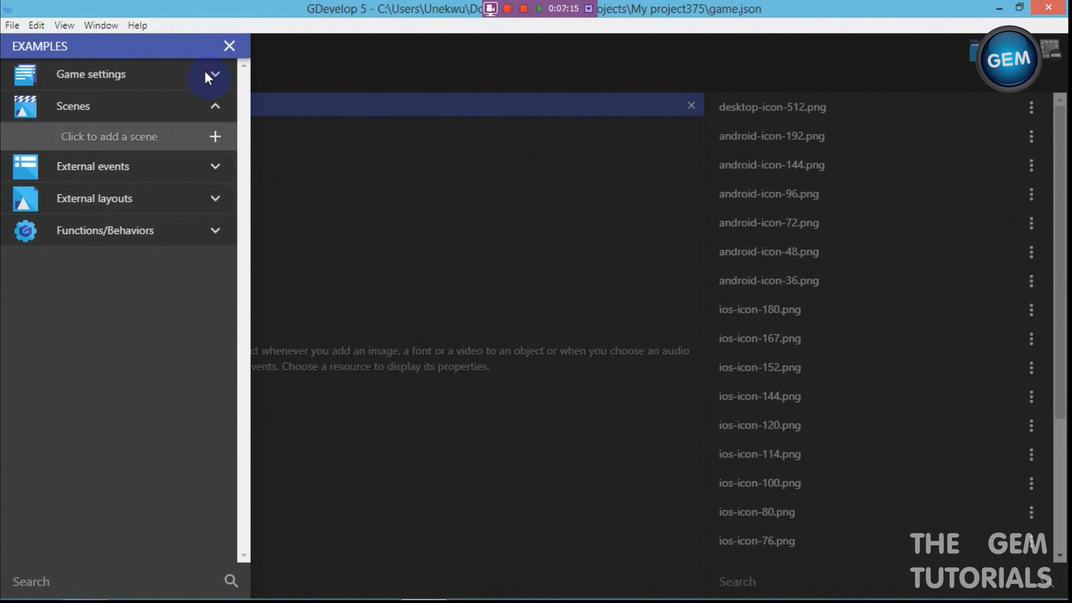
Add a new scene to the project and rename it Game1
left_click(179, 144)
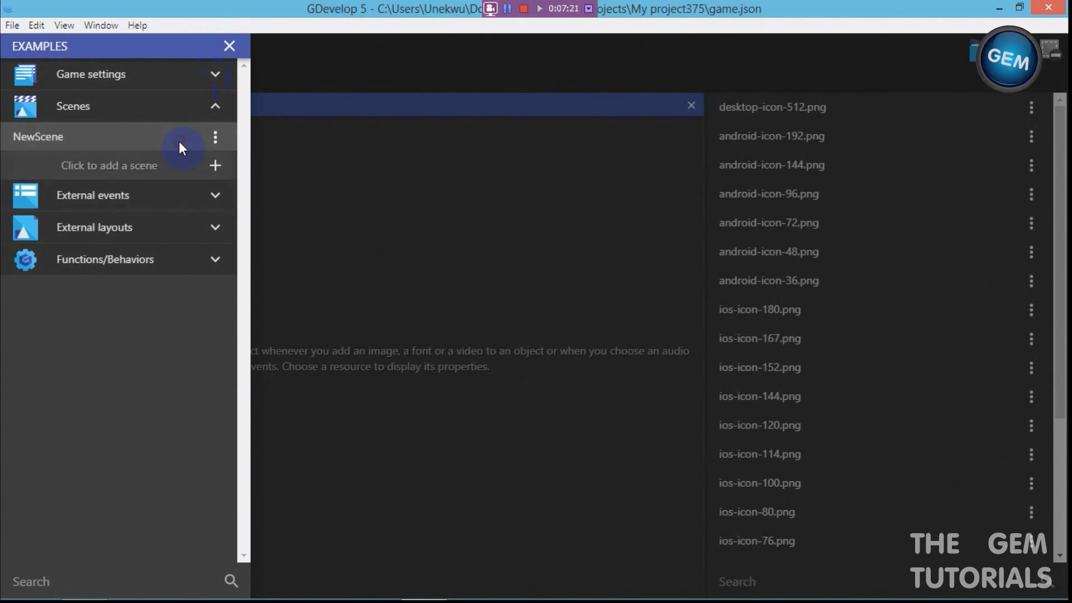
left_click(215, 138)
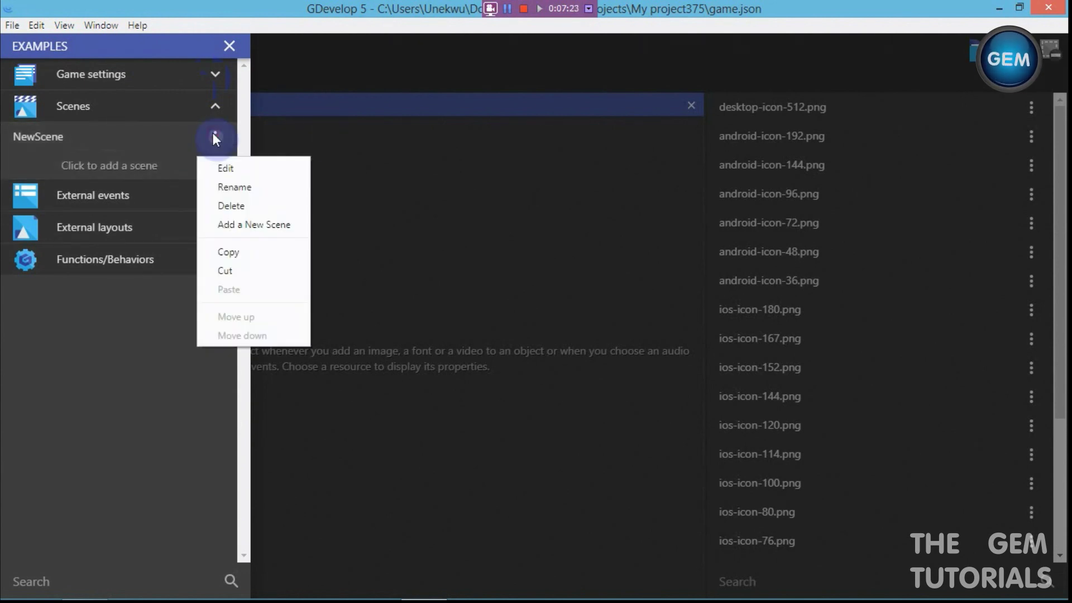
left_click(233, 184)
key("BackSpace")
key("BackSpace")
key("BackSpace")
key("BackSpace")
key("BackSpace")
key("BackSpace")
type("Game1")
key("Return")
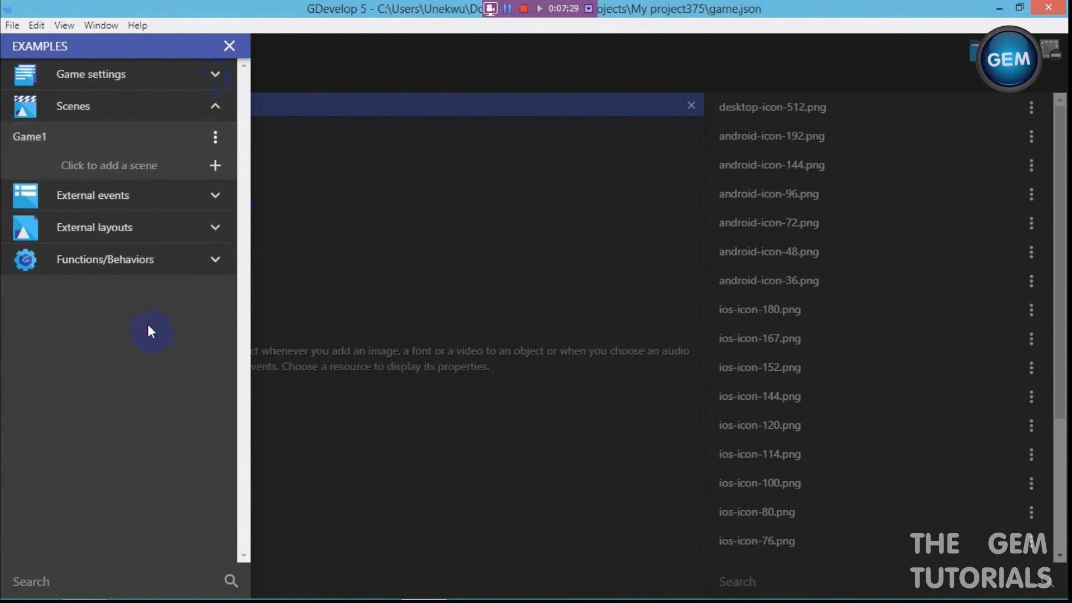
Open the Game1 scene in the editor and add a new Sprite object to it
left_click(111, 143)
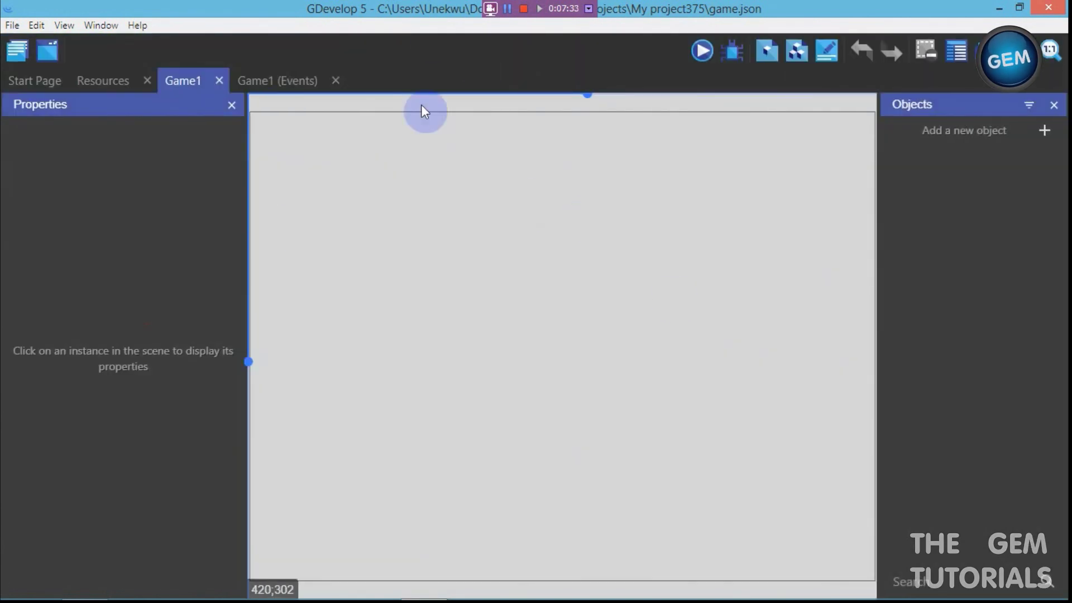
left_click(19, 51)
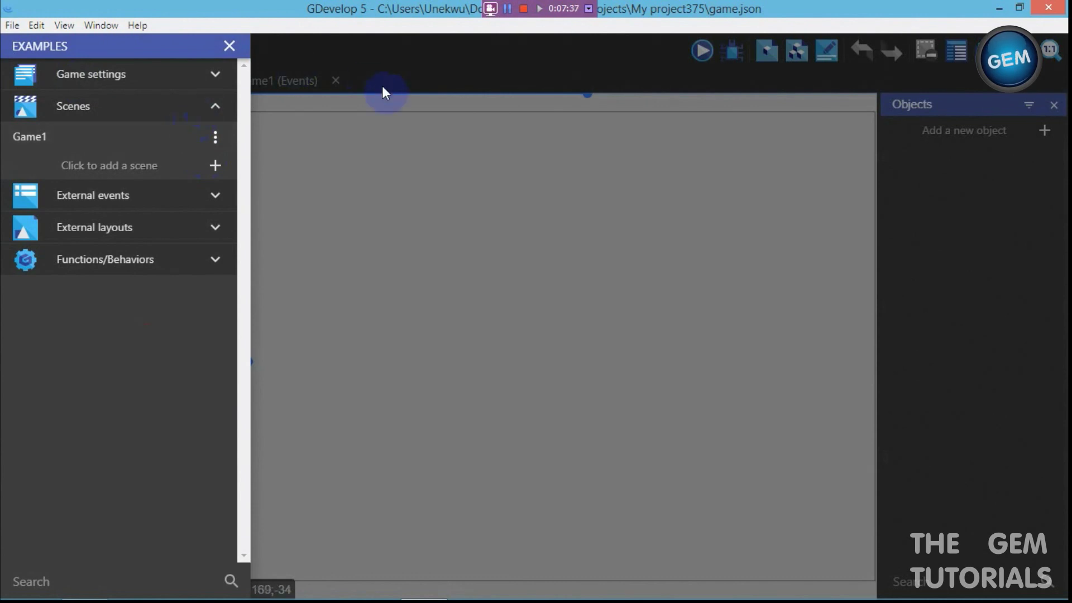
left_click(229, 45)
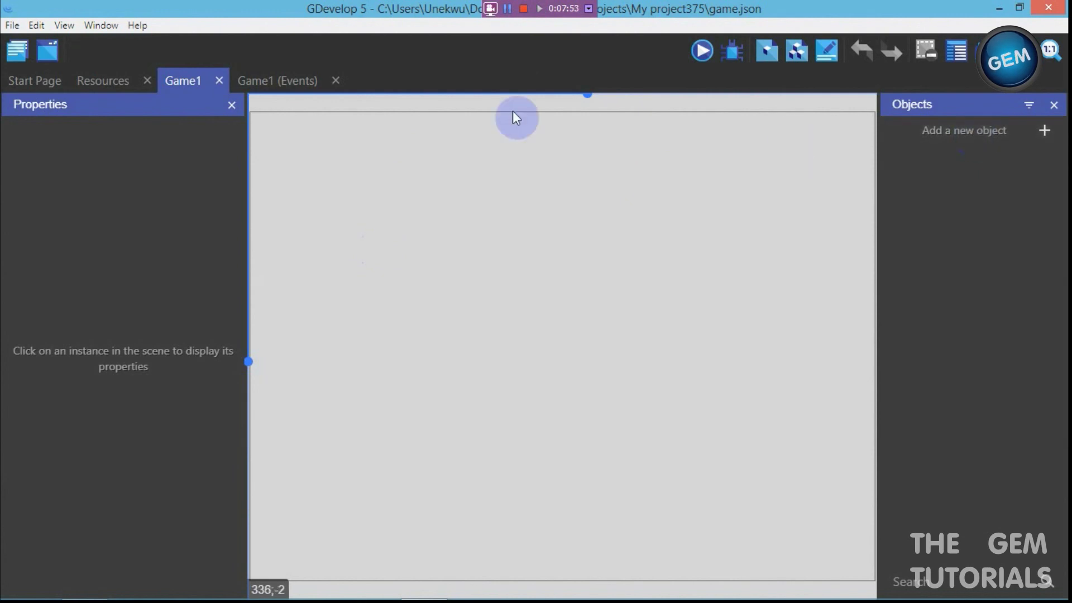
left_click(957, 129)
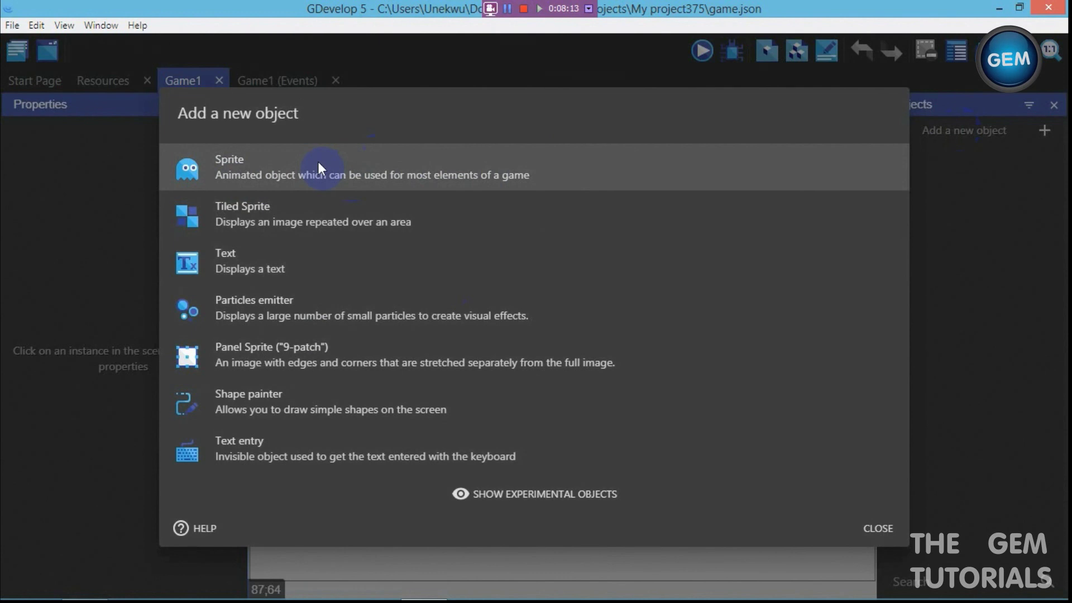
left_click(357, 153)
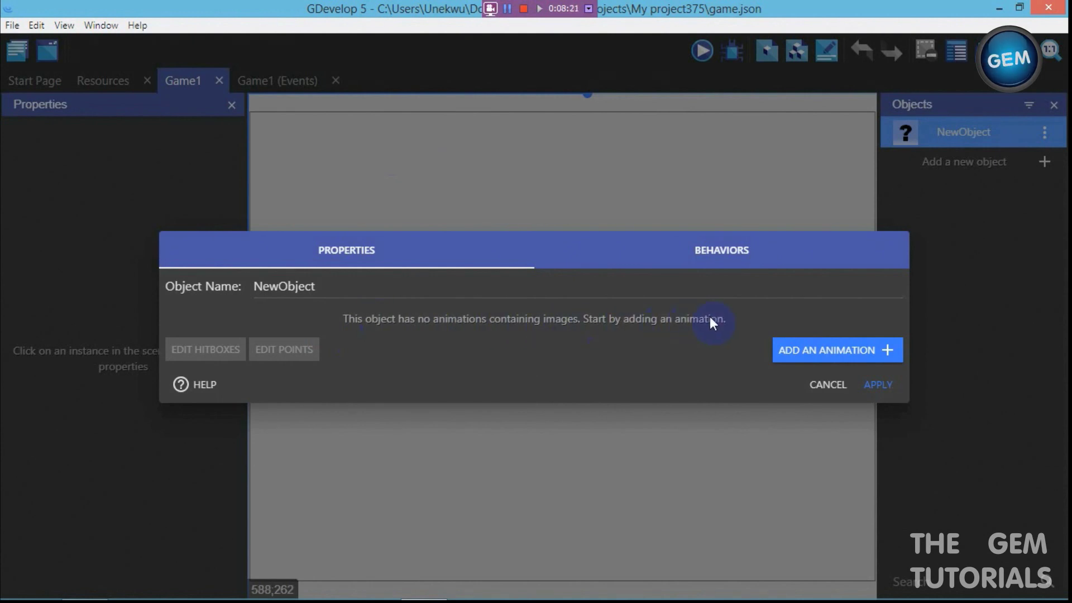
Add an animation to the new object using the grassHalfMid image
left_click(833, 345)
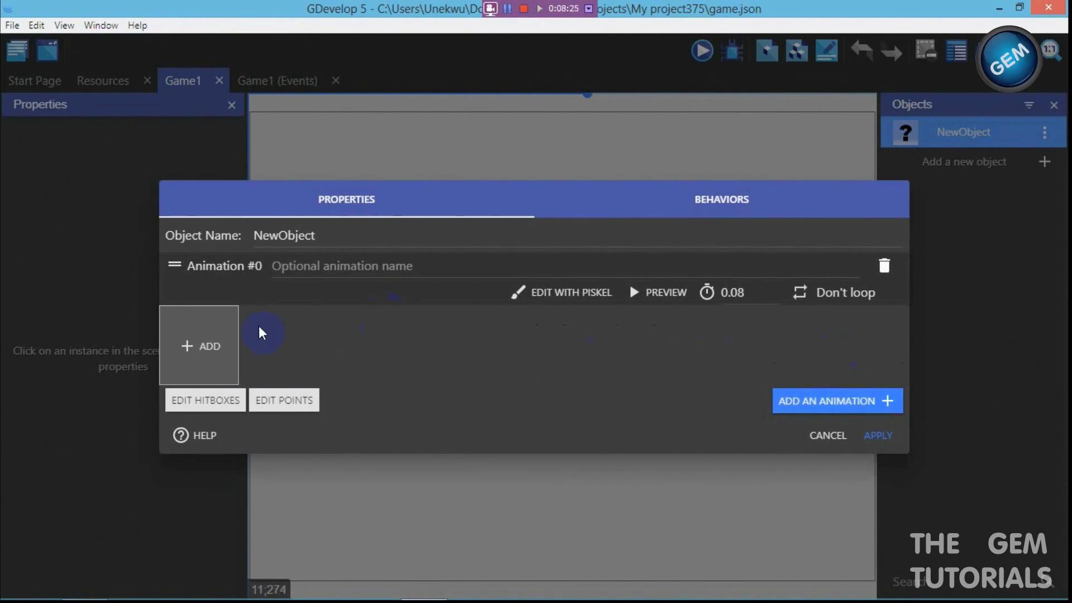
left_click(200, 345)
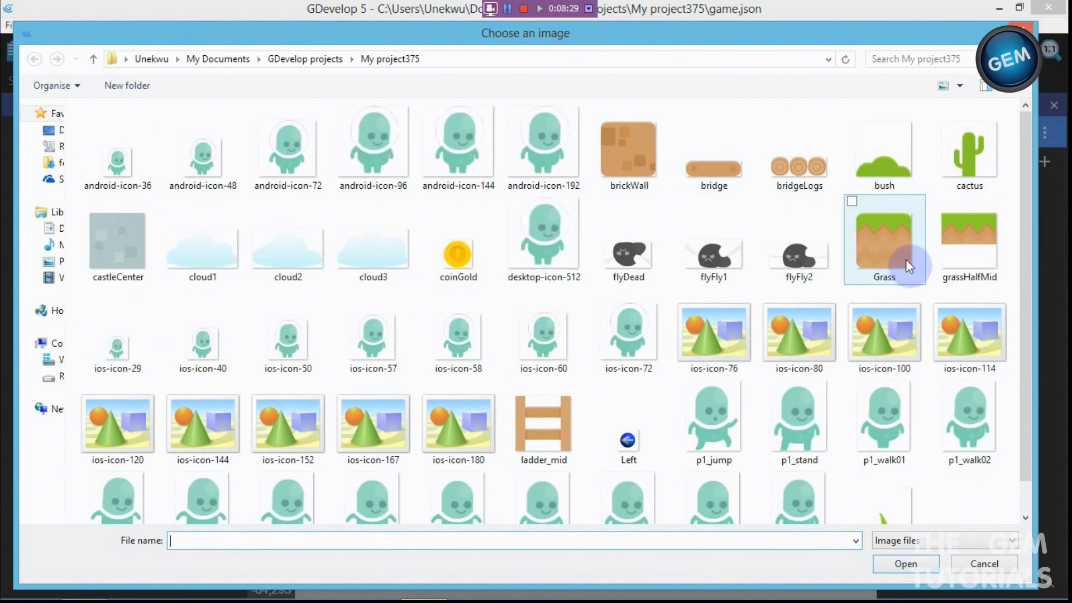
double_click(955, 251)
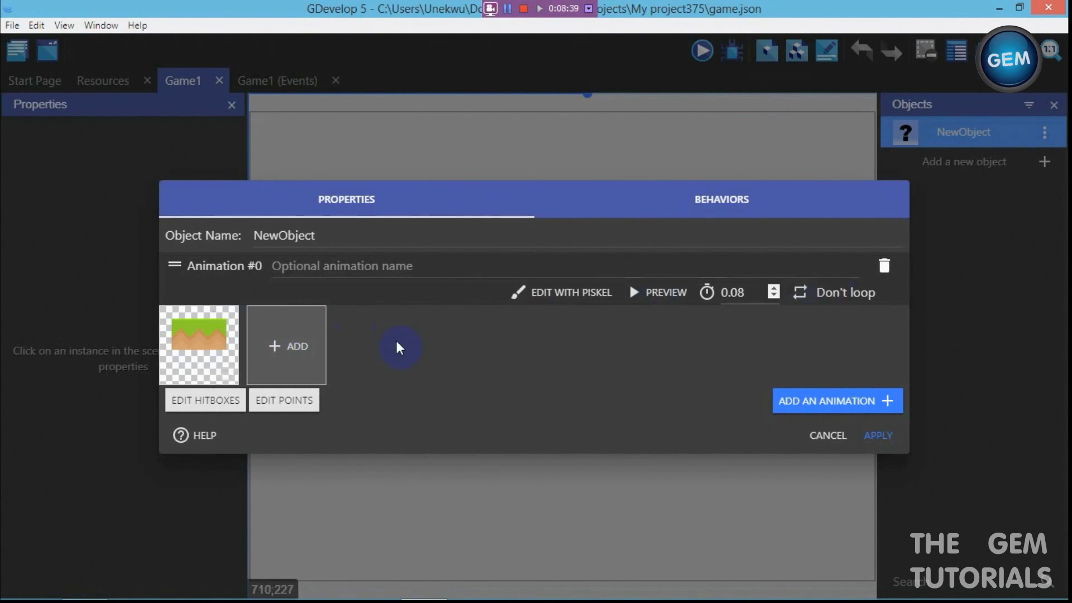
Replace the grass image in the animation with the walking frames p1_walk01 to p1_walk11
right_click(231, 340)
left_click(262, 348)
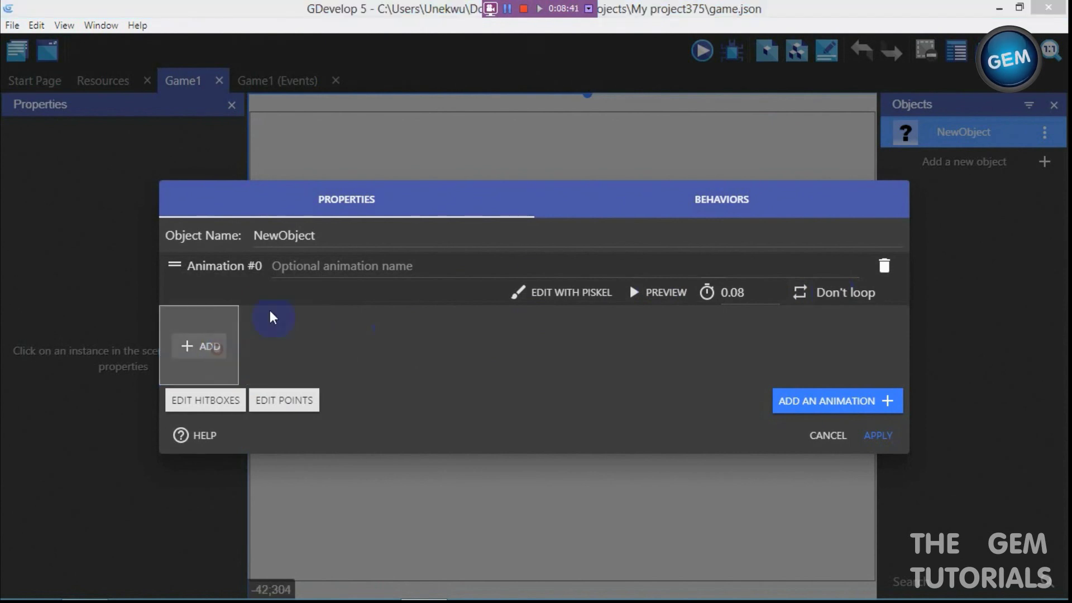
left_click_drag(1027, 184, 1031, 161)
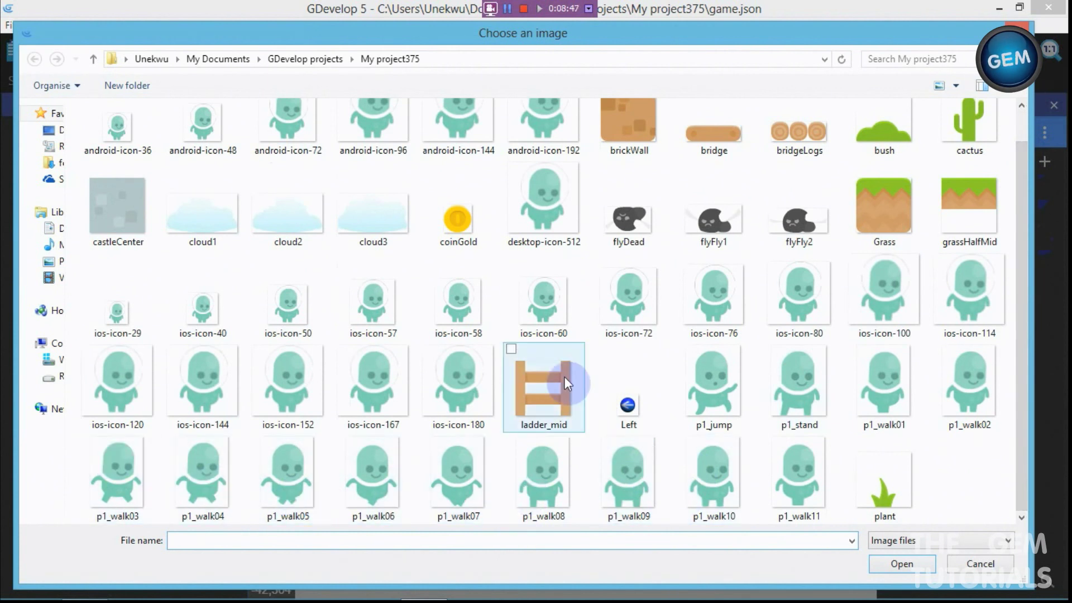
left_click(871, 397)
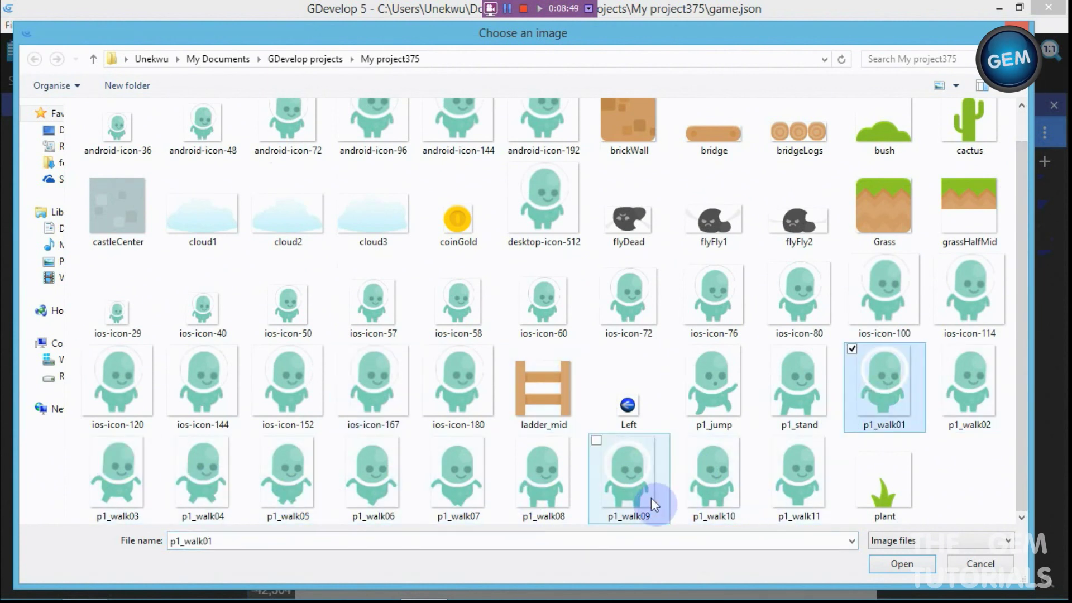
left_click(810, 479, "shift")
left_click(902, 565)
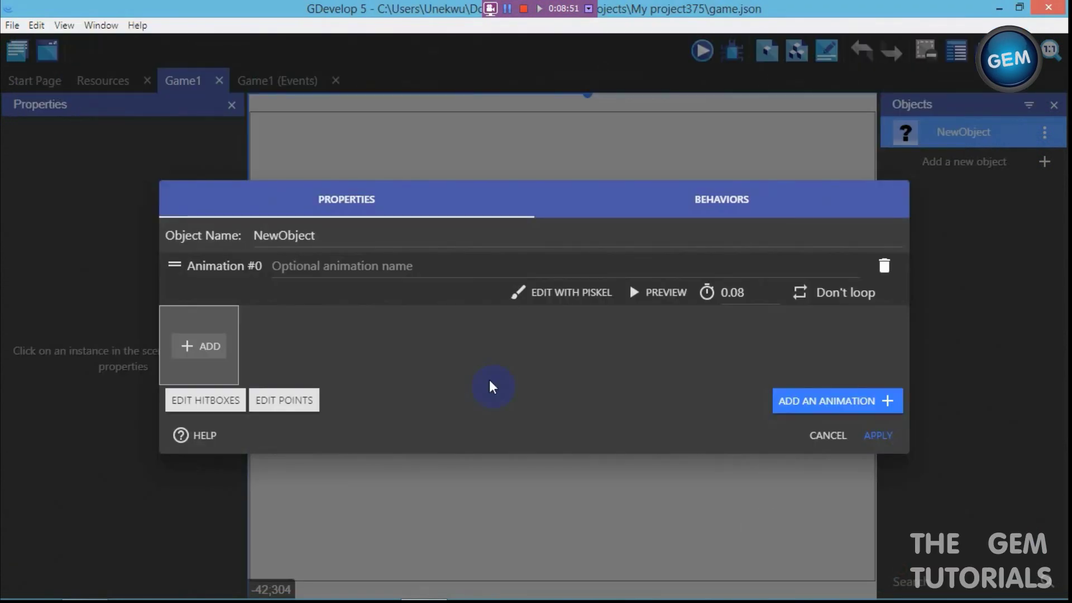
Set the walking animation to loop, preview it and close the preview
left_click(823, 283)
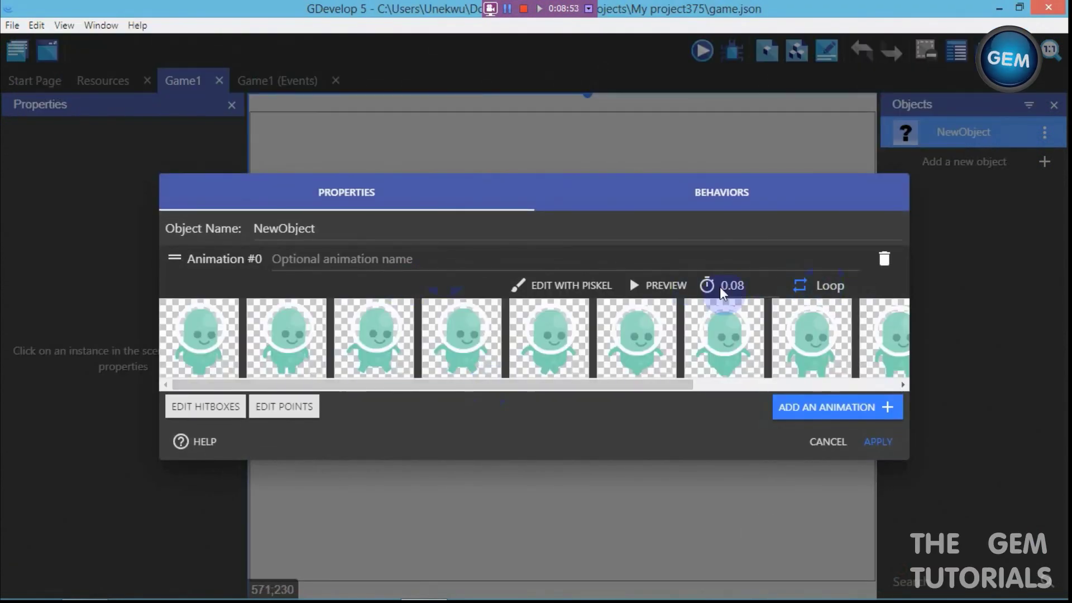
left_click(660, 285)
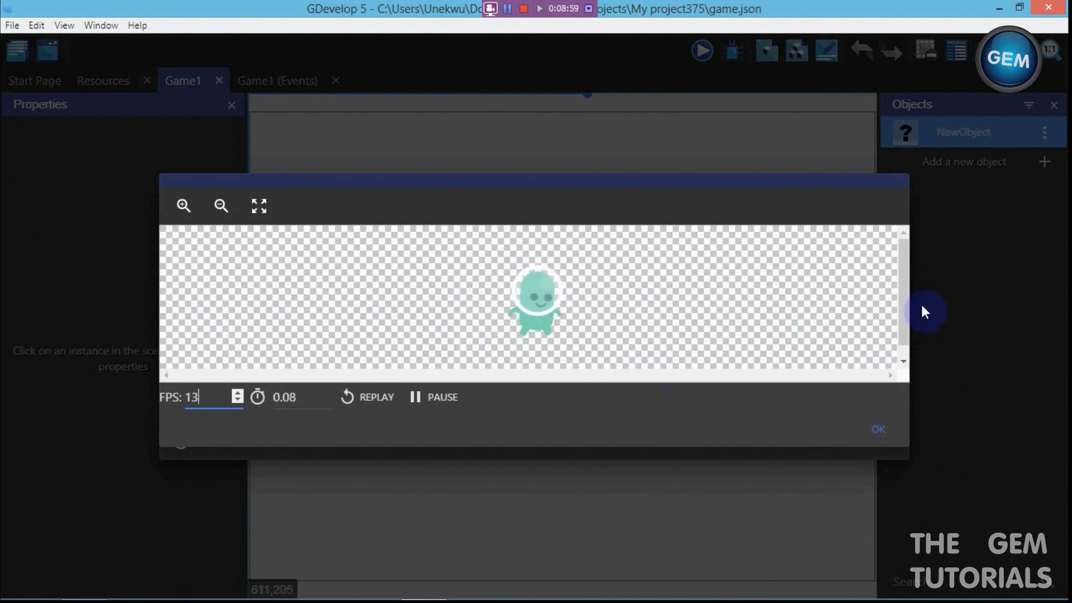
left_click(878, 428)
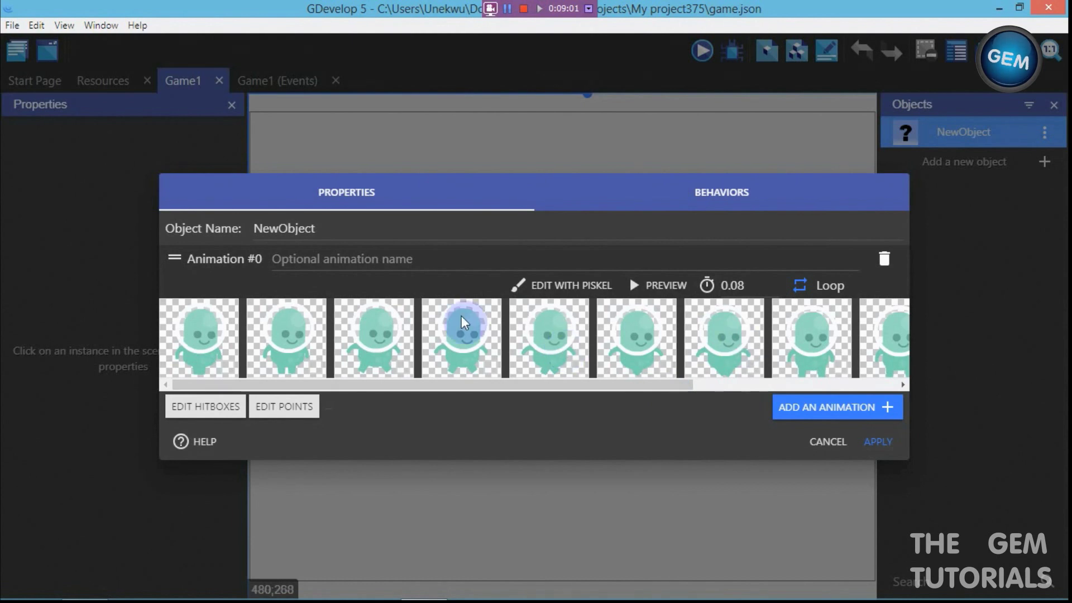
Remove the walking animation and add a new animation with the single image p1_stand
left_click(884, 258)
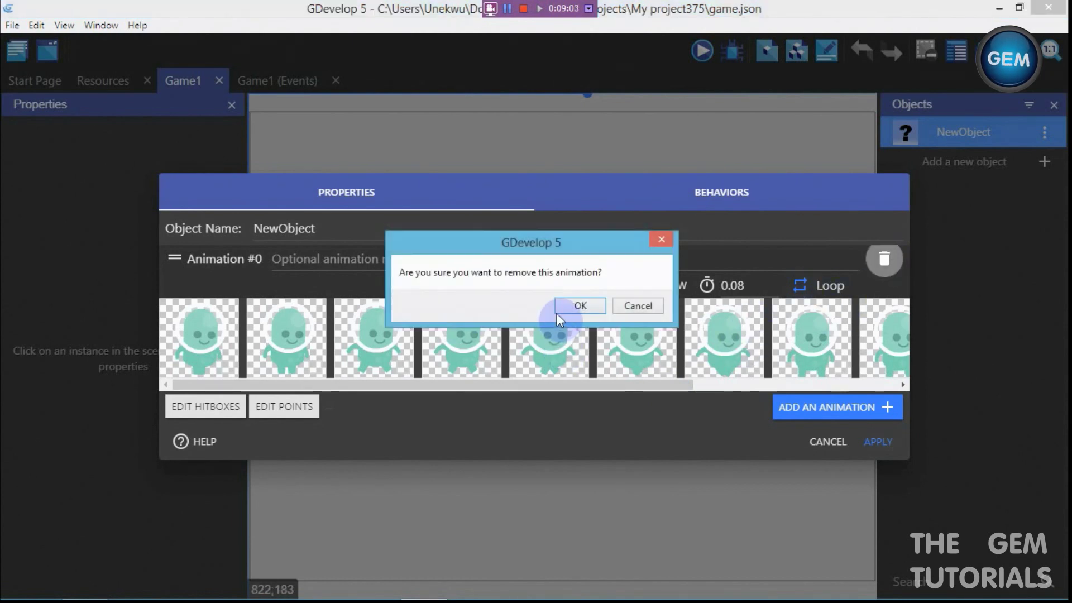
left_click(572, 305)
left_click(799, 350)
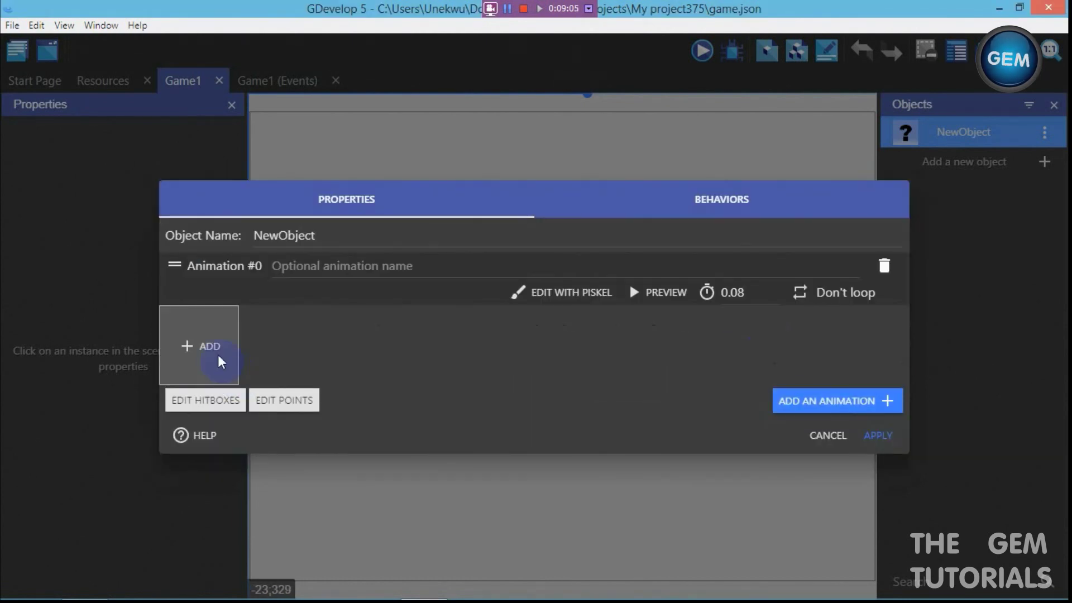
left_click(200, 346)
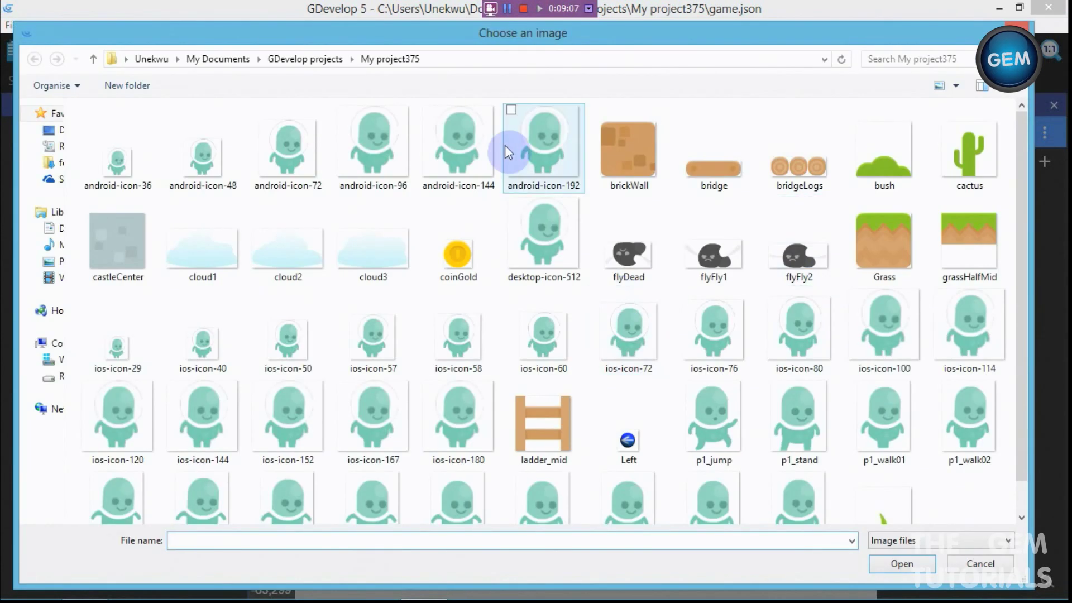
double_click(804, 413)
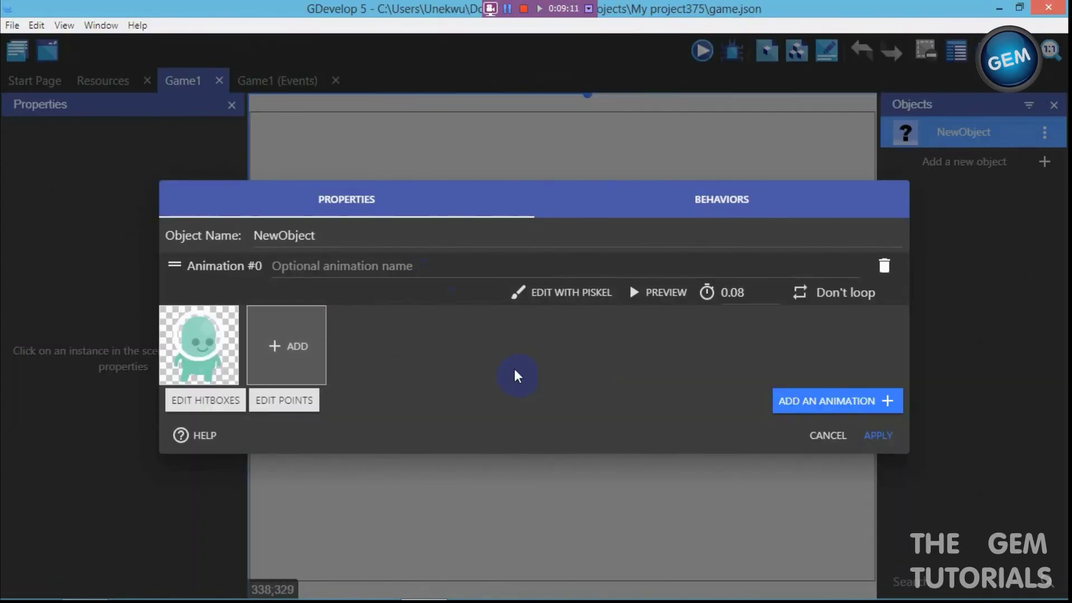
View the p1_stand image in the Piskel pixel editor without editing it, and name the object sprite
left_click(574, 295)
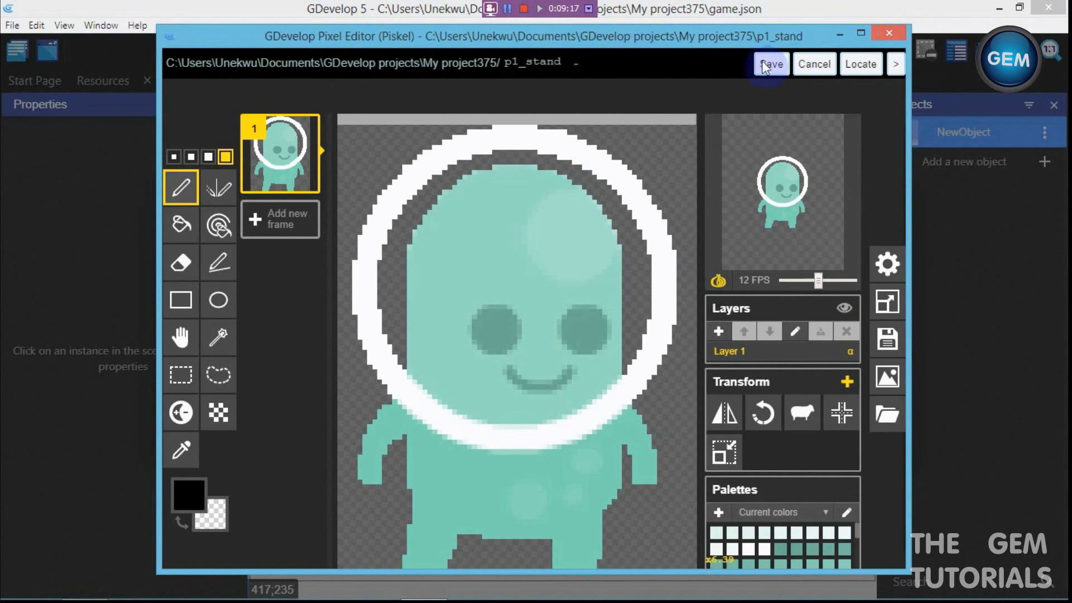
left_click(881, 32)
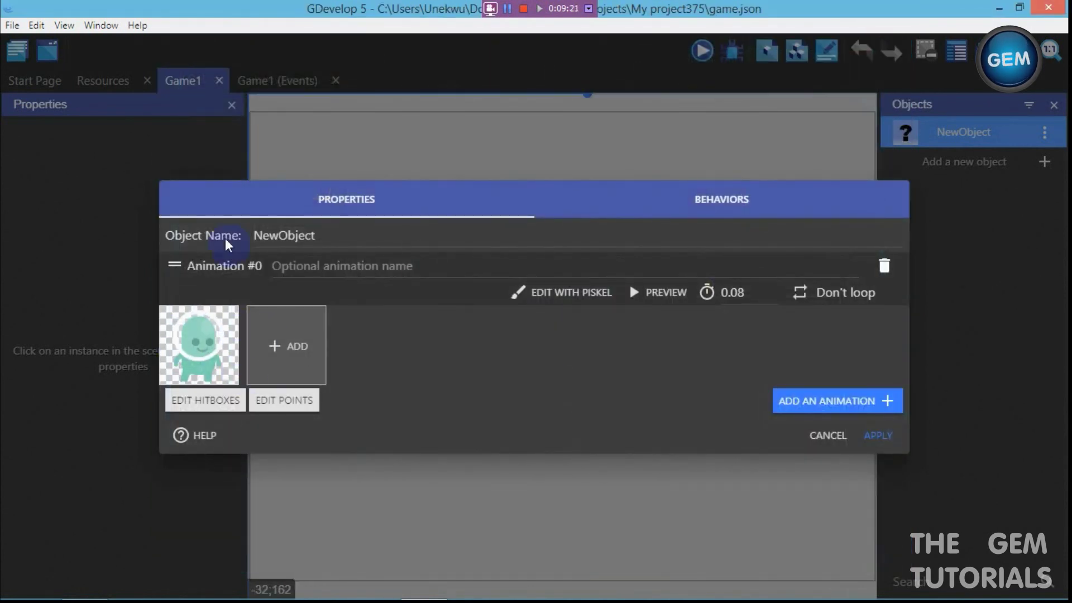
double_click(347, 237)
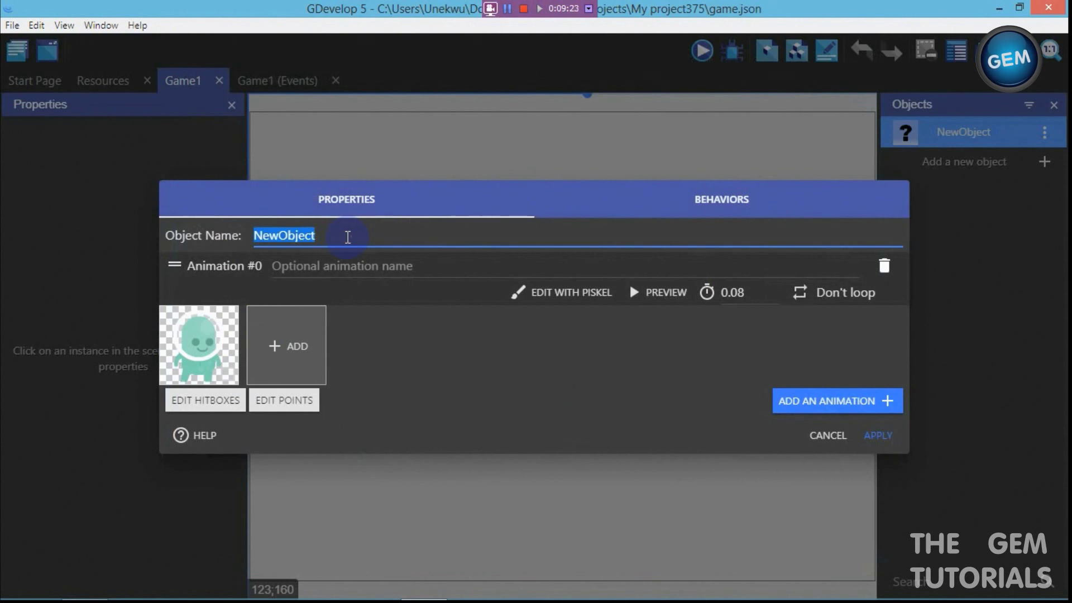
type("sp")
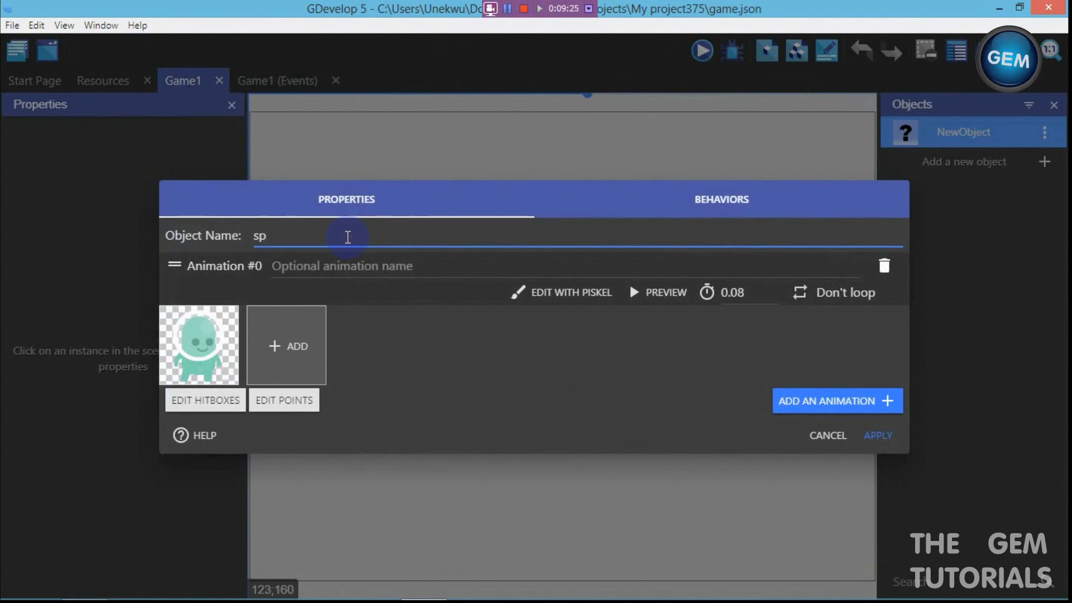
type("rite")
left_click(611, 381)
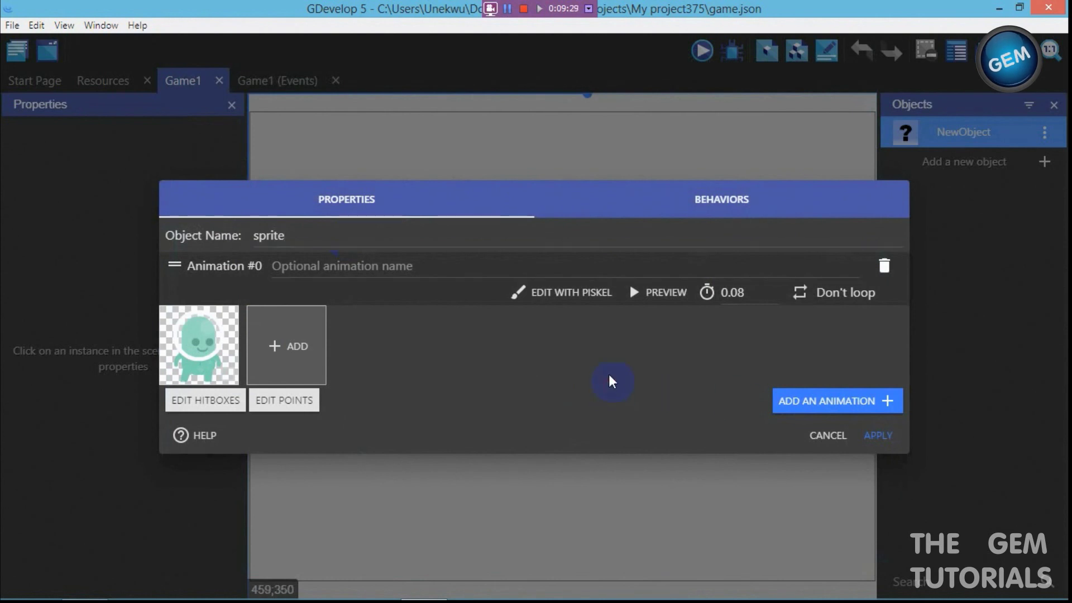
Check the installed and online behaviors available for the object and add the Platformer character behavior
left_click(734, 199)
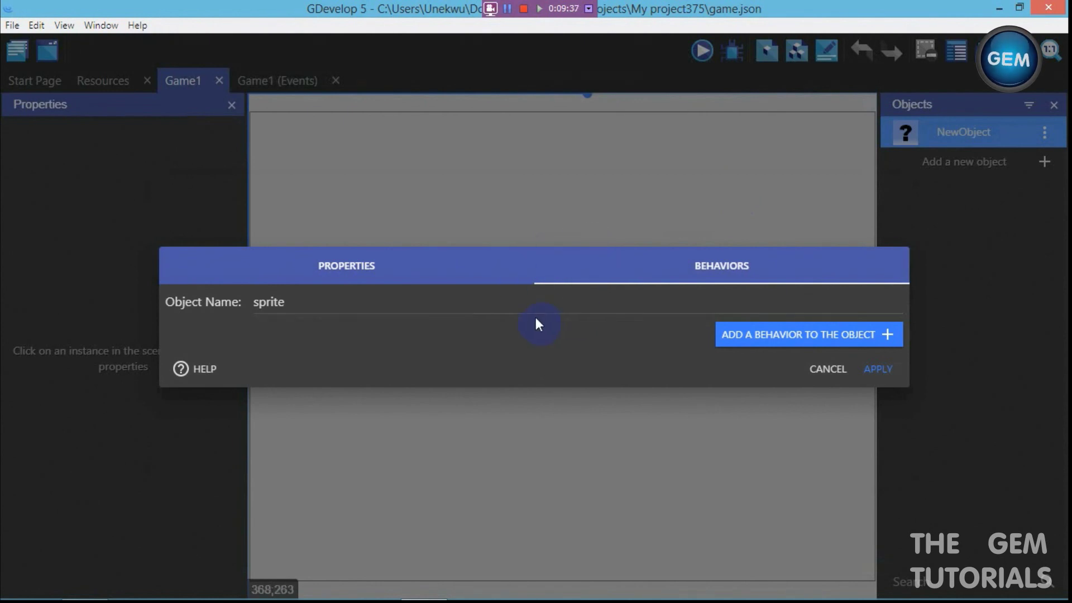
left_click(783, 335)
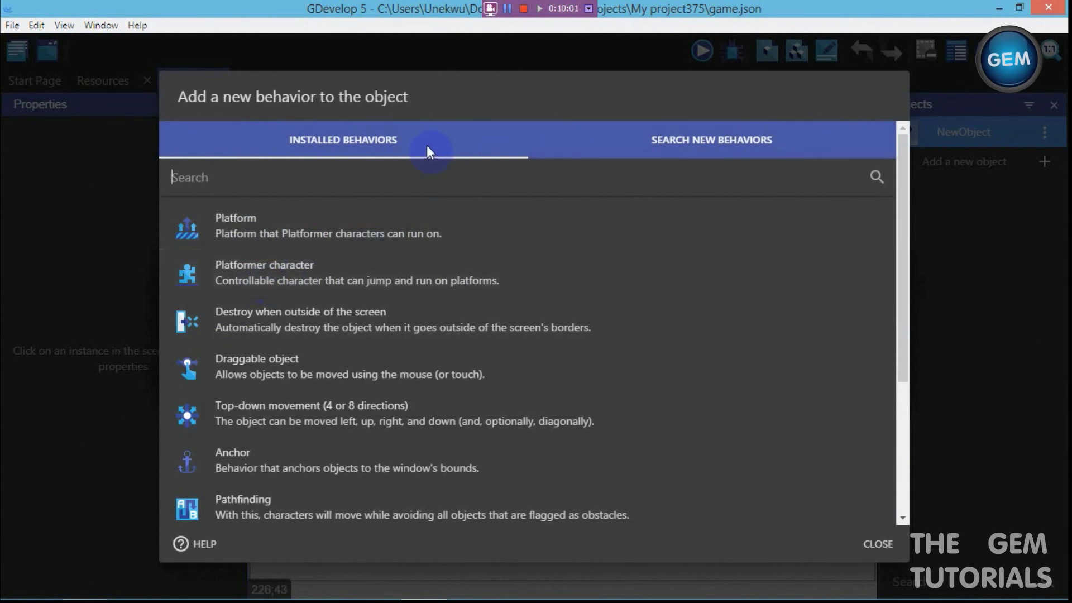
left_click(667, 140)
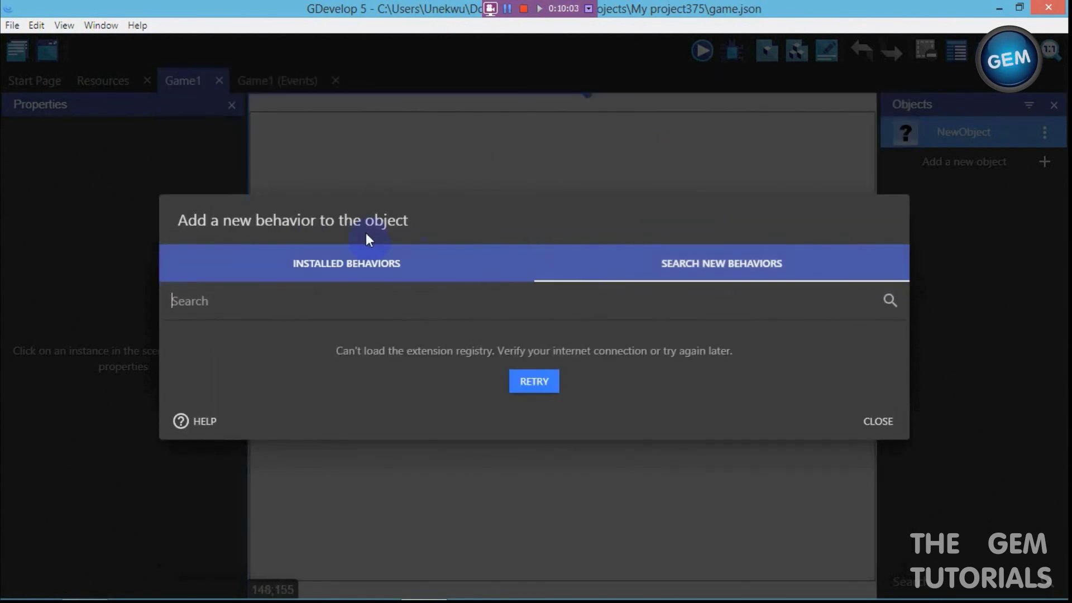
left_click(357, 262)
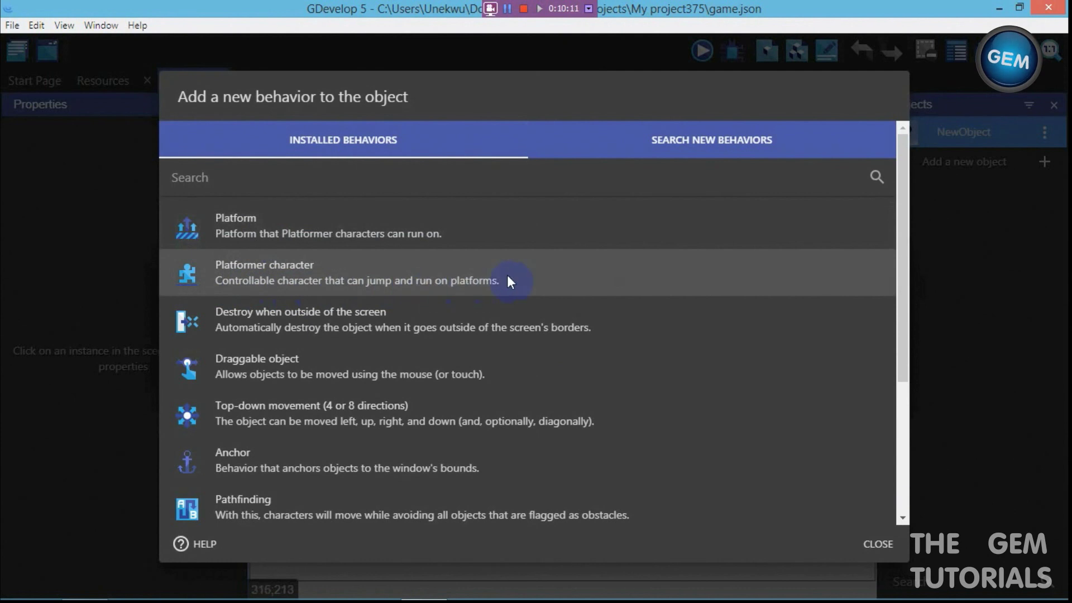
left_click(350, 273)
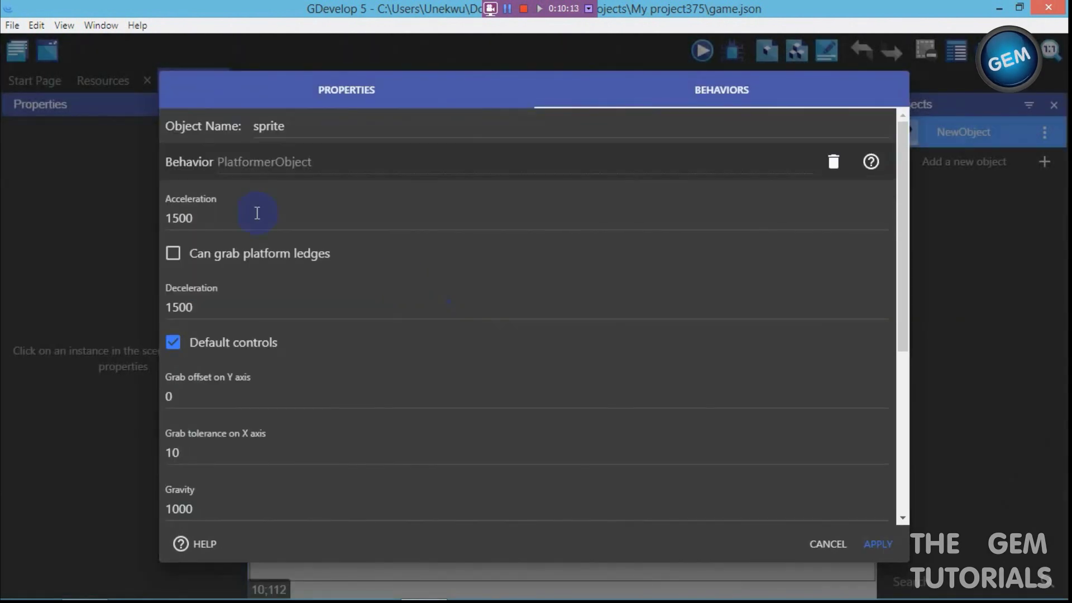
Review the Platformer character settings from acceleration through gravity, jump and falling speeds to slope angle, and apply the sprite object's changes
left_click(220, 218)
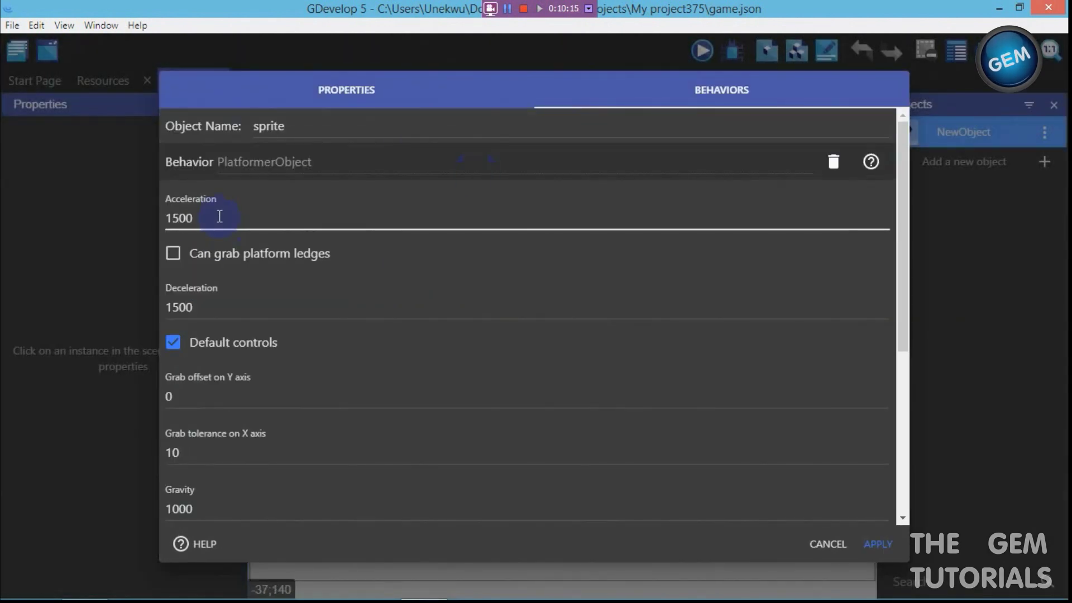
left_click(174, 253)
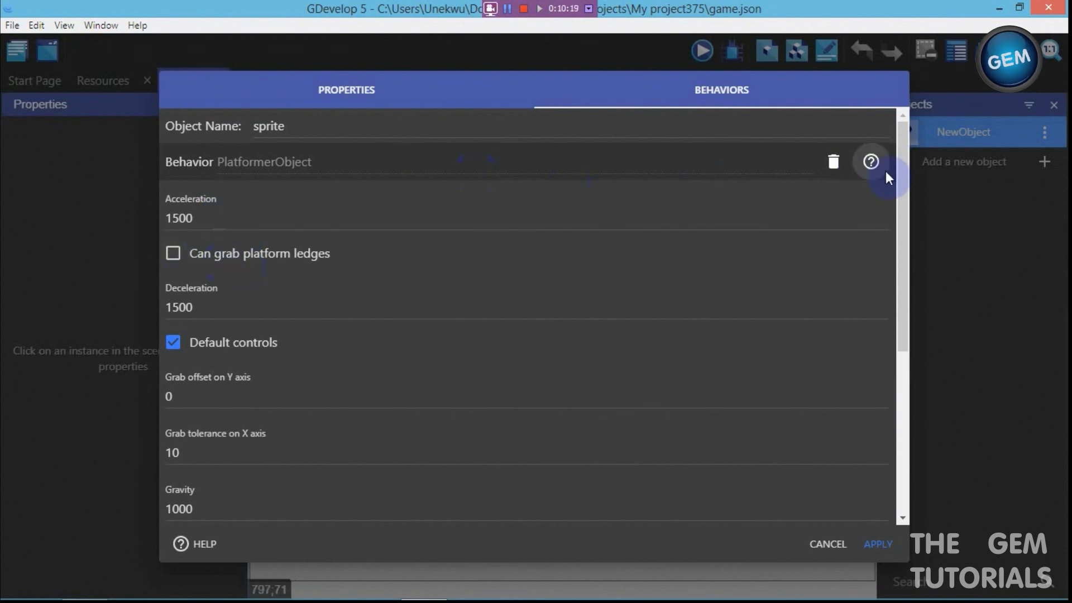
scroll(903, 214, "down", 2)
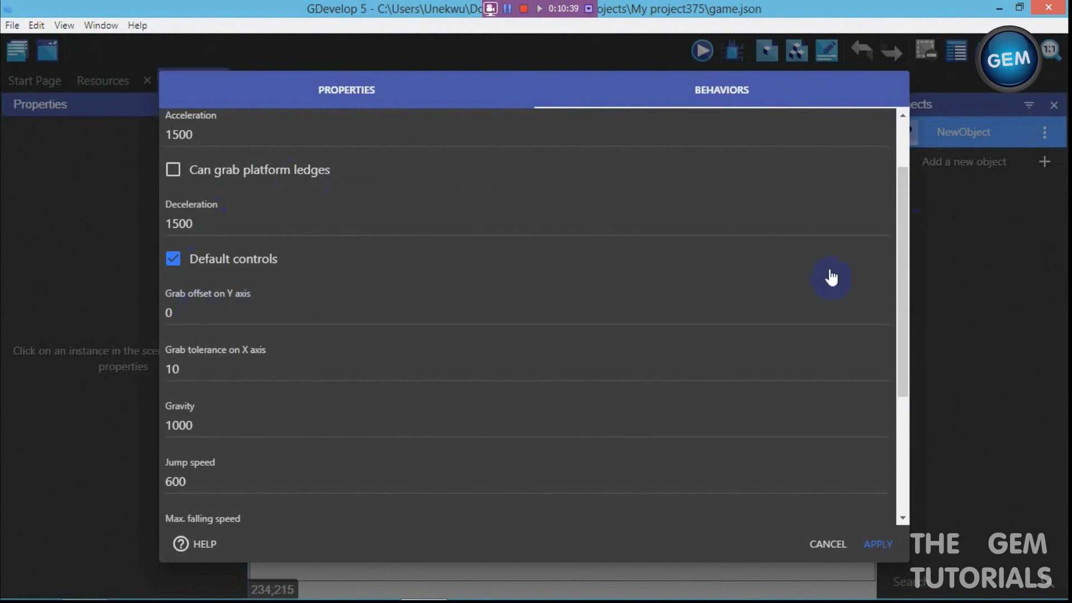
left_click_drag(897, 284, 897, 351)
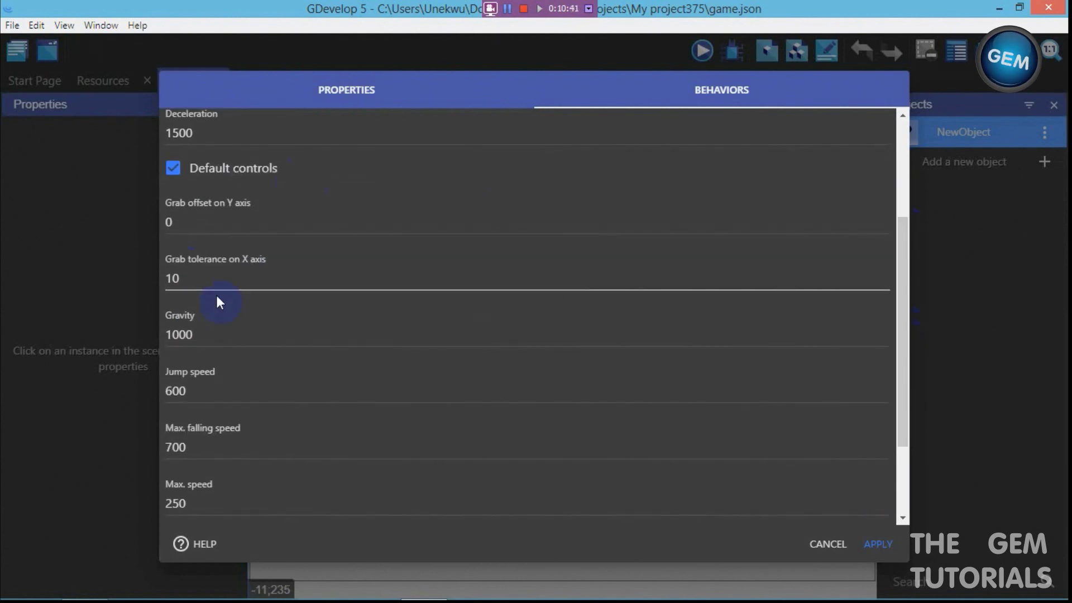
left_click_drag(903, 391, 904, 440)
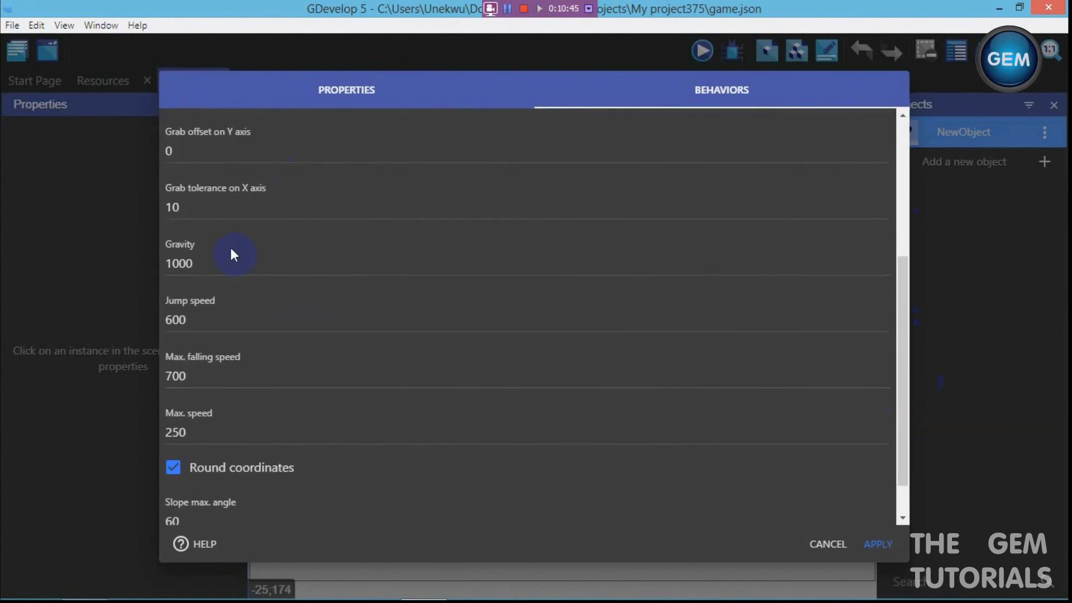
left_click(228, 259)
left_click(209, 317)
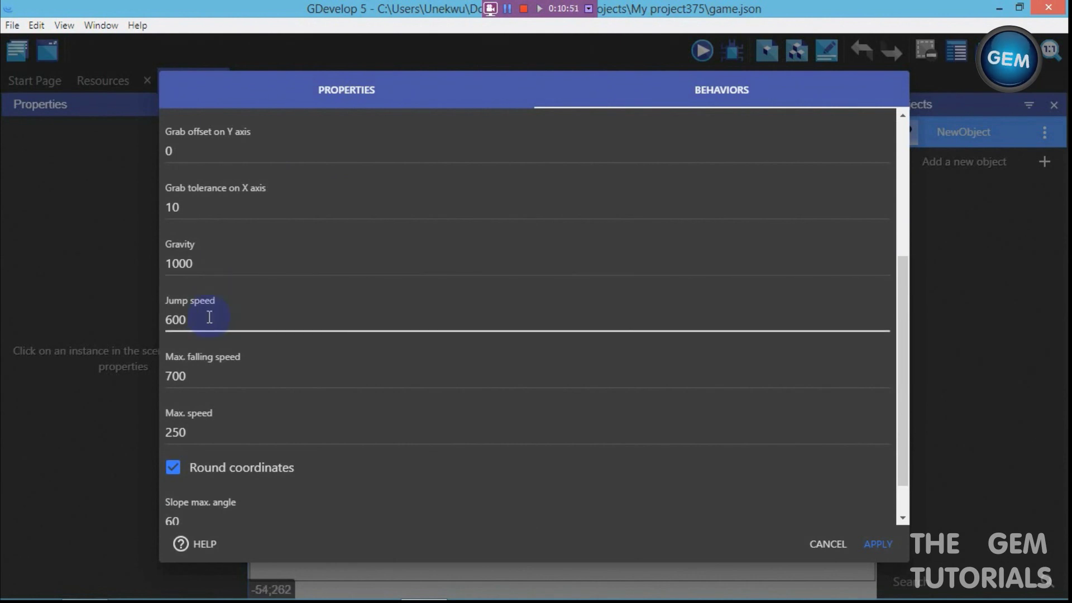
left_click(218, 372)
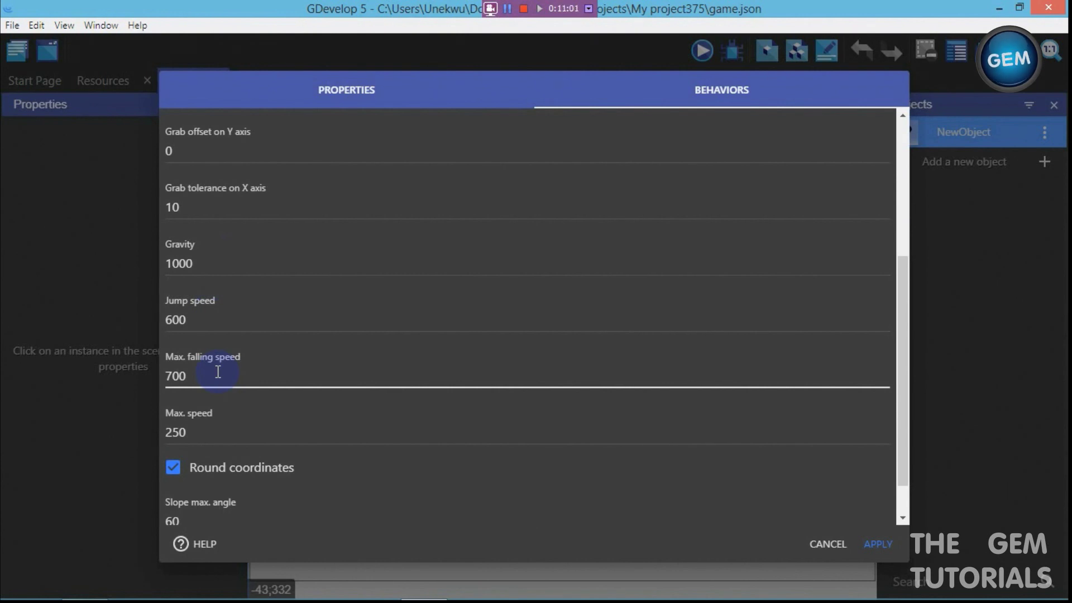
left_click(199, 432)
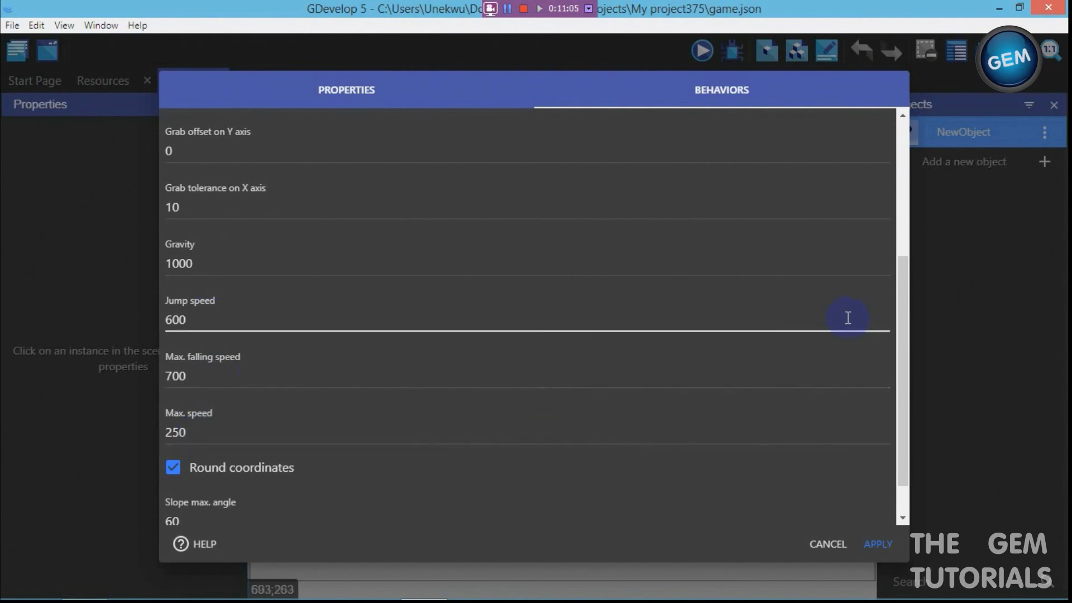
left_click_drag(902, 339, 905, 397)
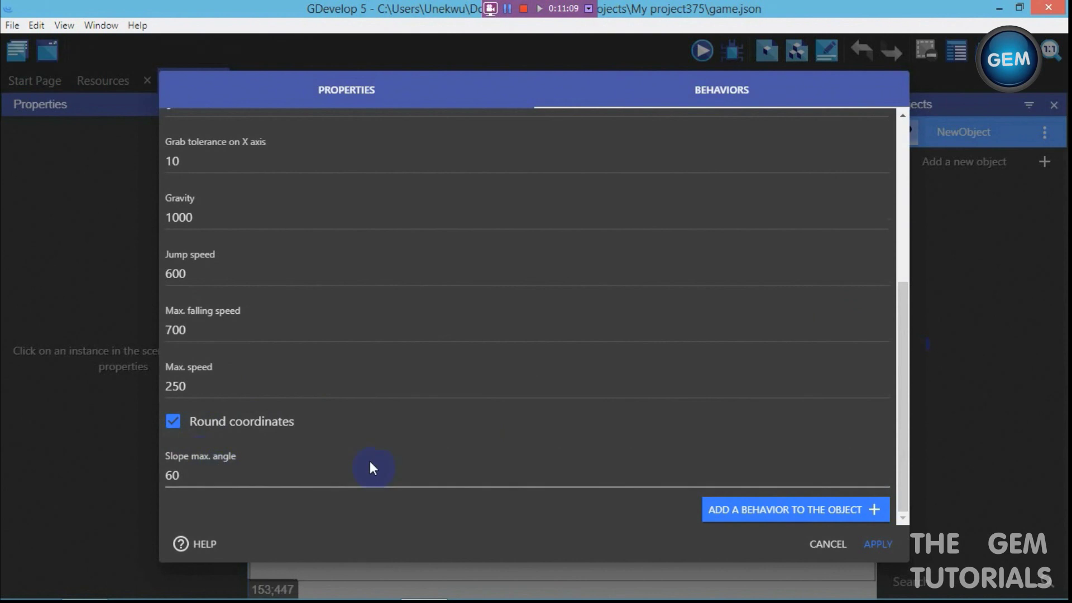
left_click(875, 544)
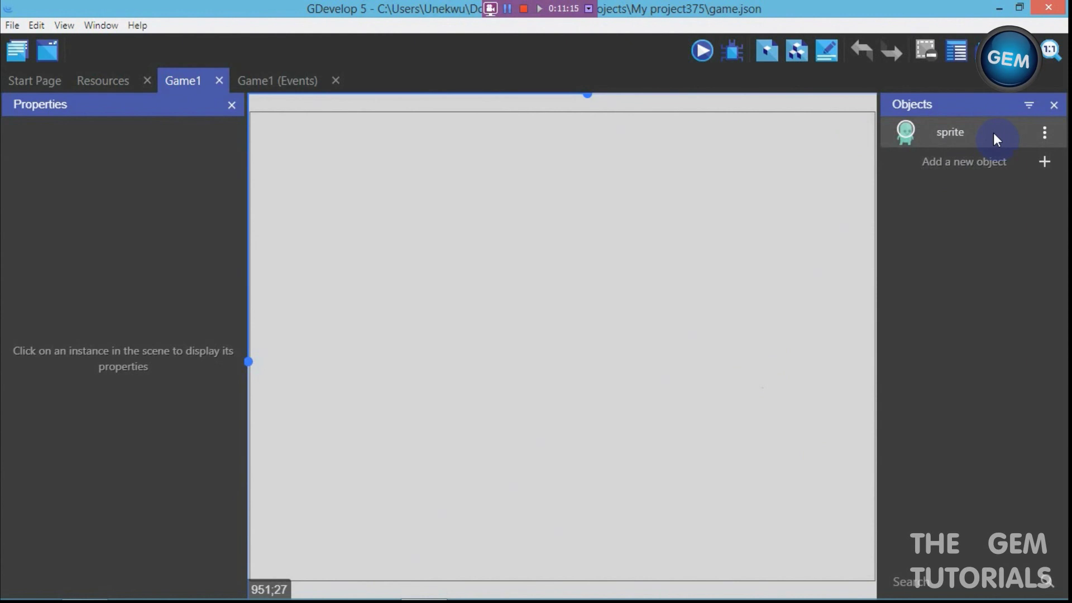
Add a new Tiled Sprite object and choose grassHalfMid.png from the project folder as its image
left_click(1004, 168)
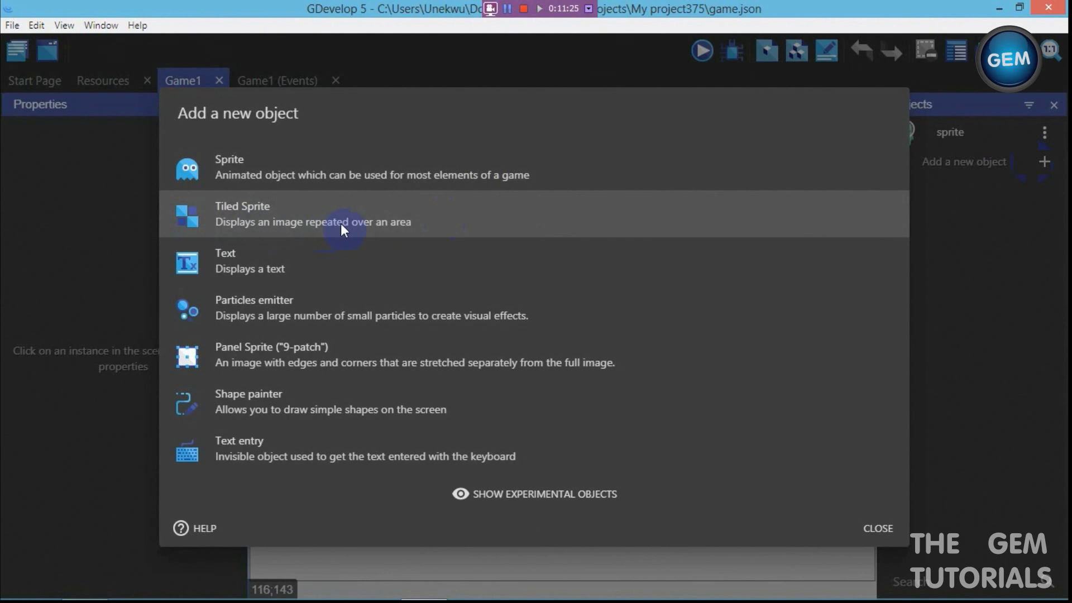
left_click(360, 213)
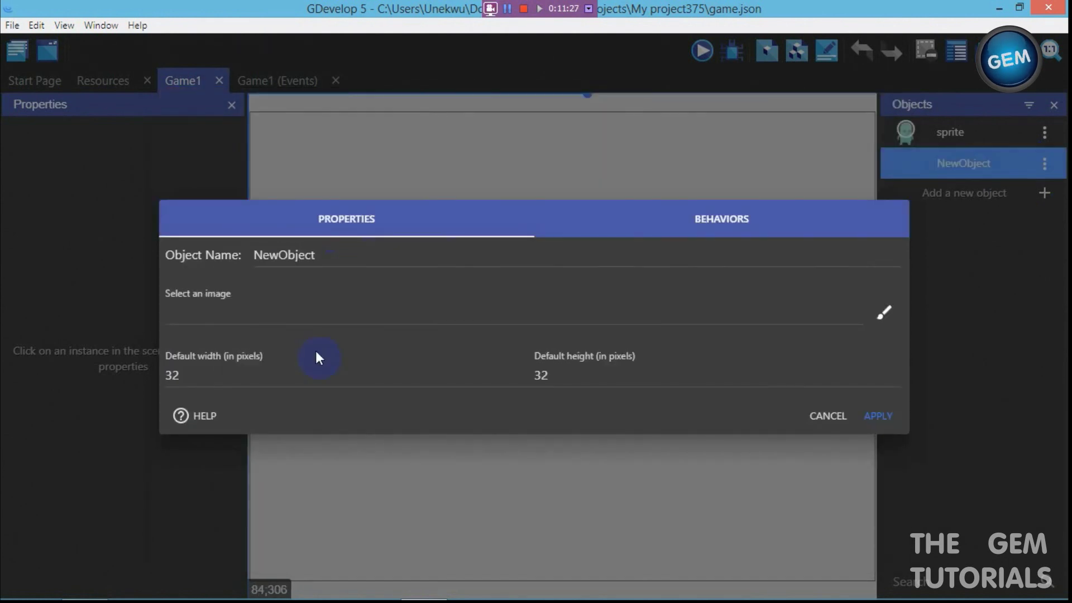
left_click(297, 316)
left_click(293, 343)
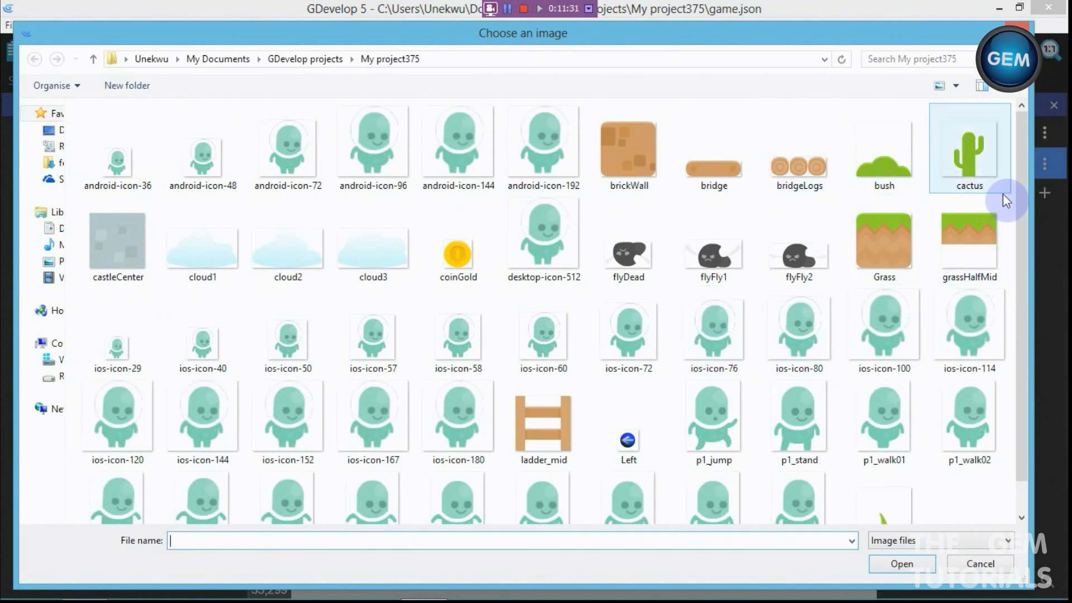
double_click(967, 233)
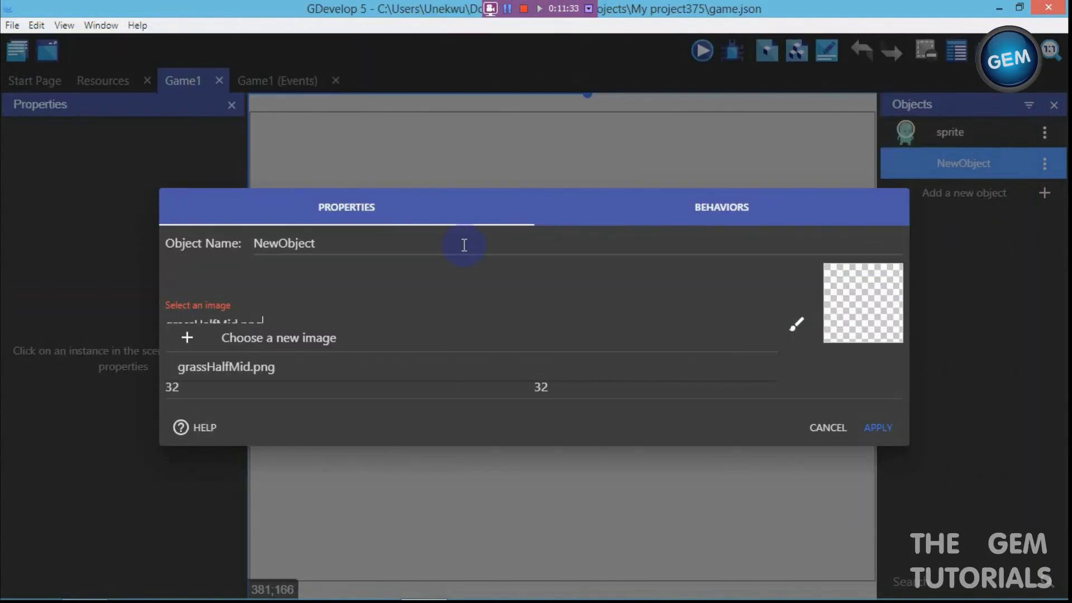
Set the tiled sprite's default width and default height to 70 pixels each
left_click(295, 384)
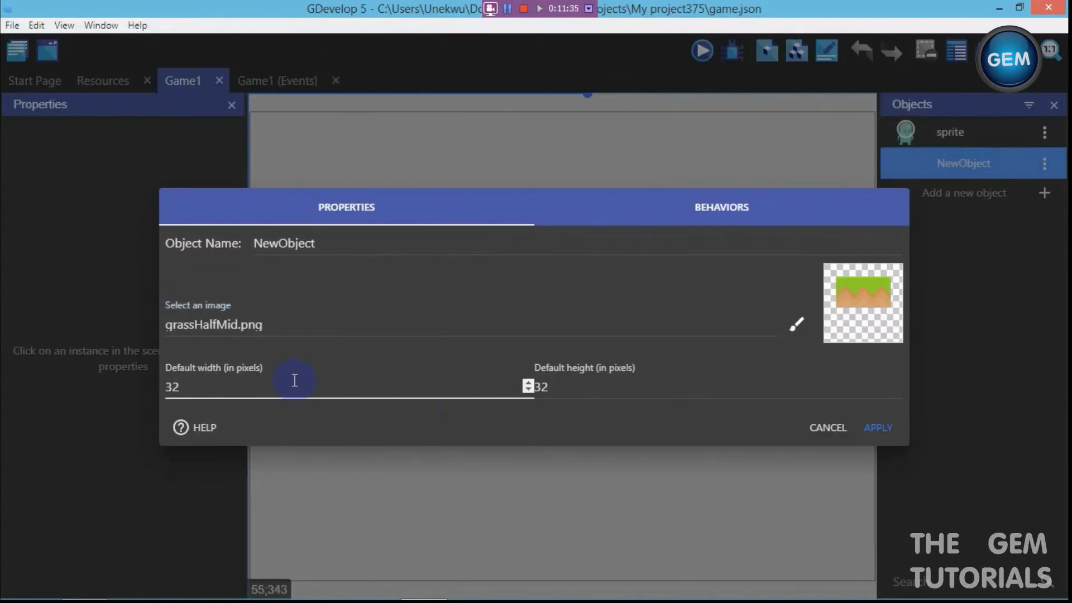
double_click(199, 392)
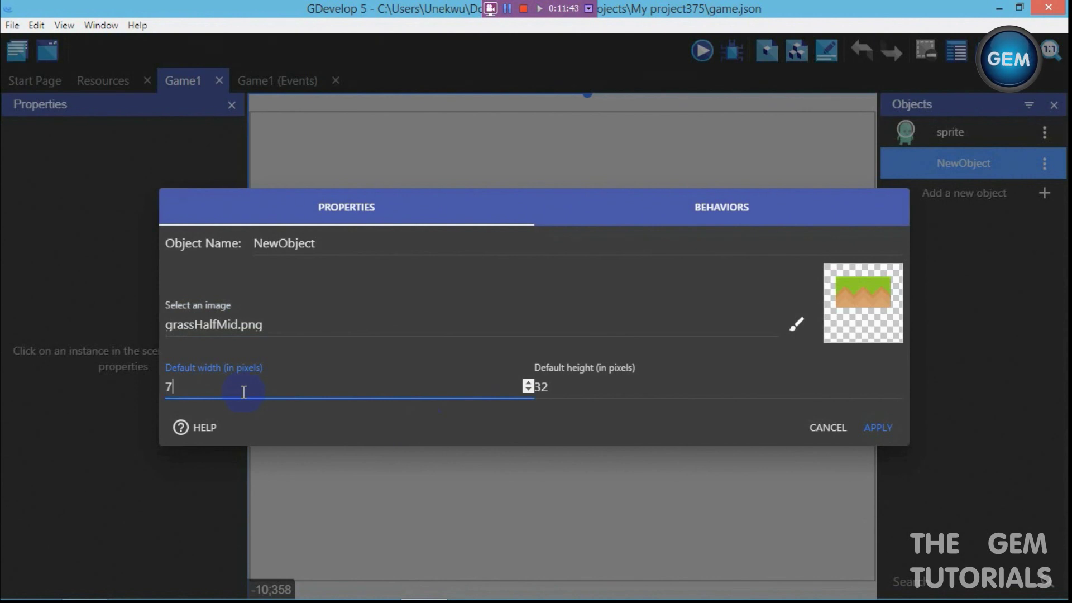
double_click(581, 391)
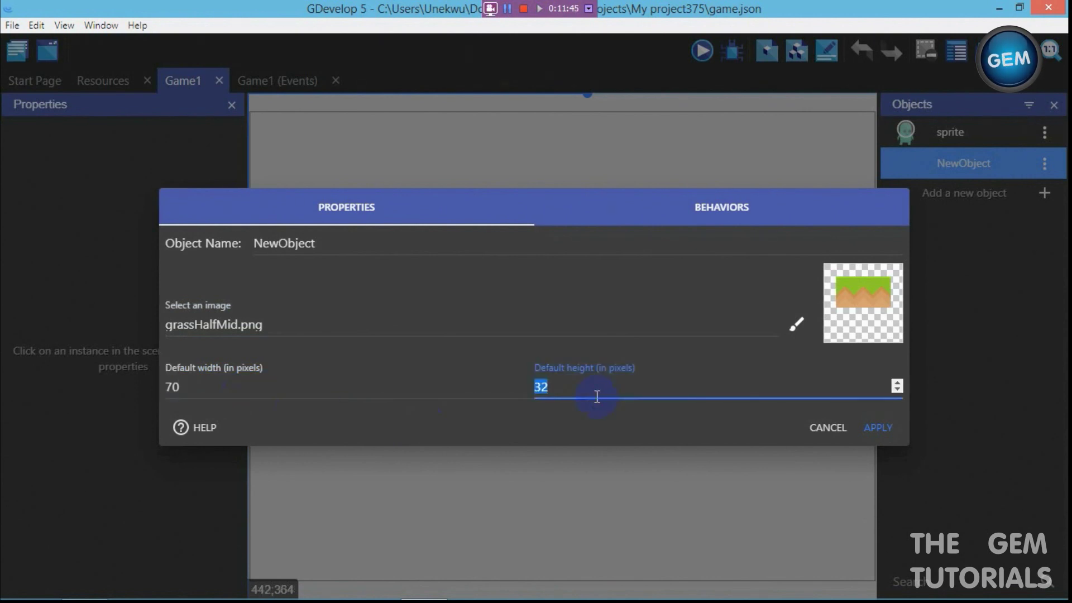
left_click(594, 420)
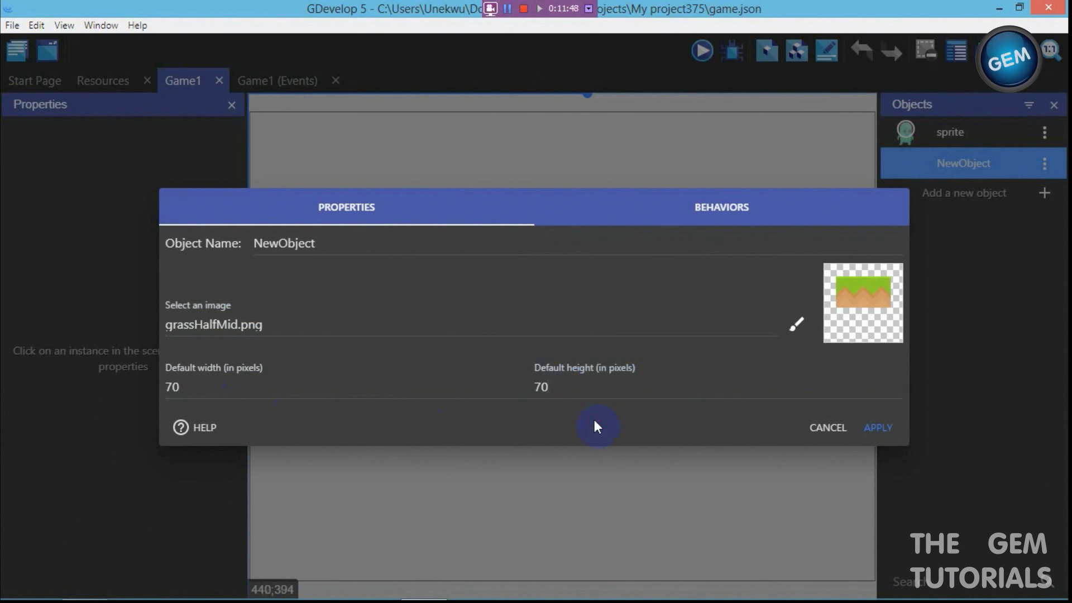
Name the new tiled sprite object tiledsprite and apply its properties
double_click(395, 236)
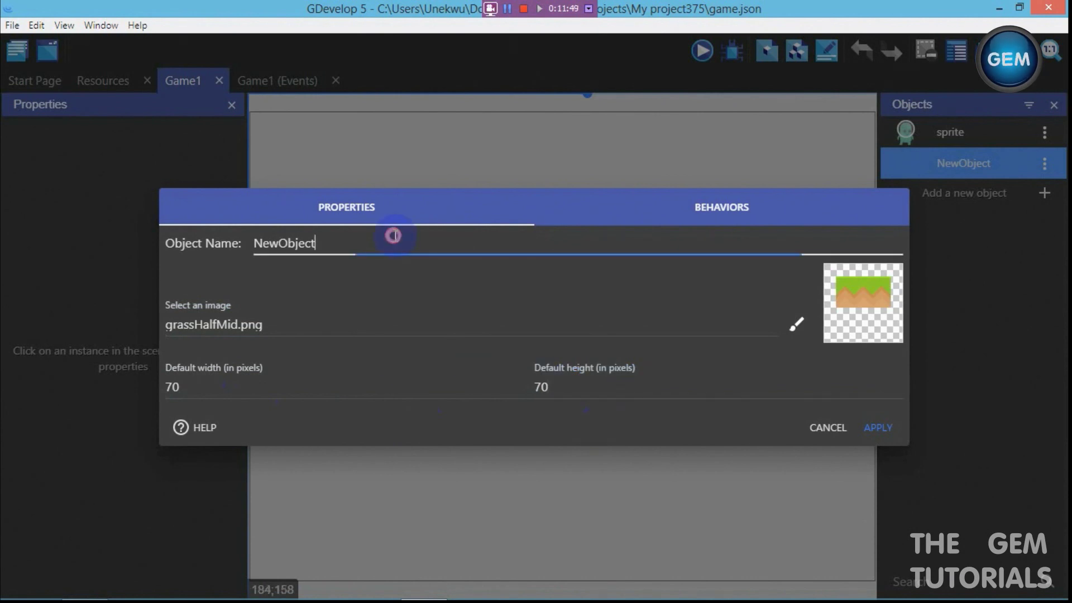
type("tiledsprite")
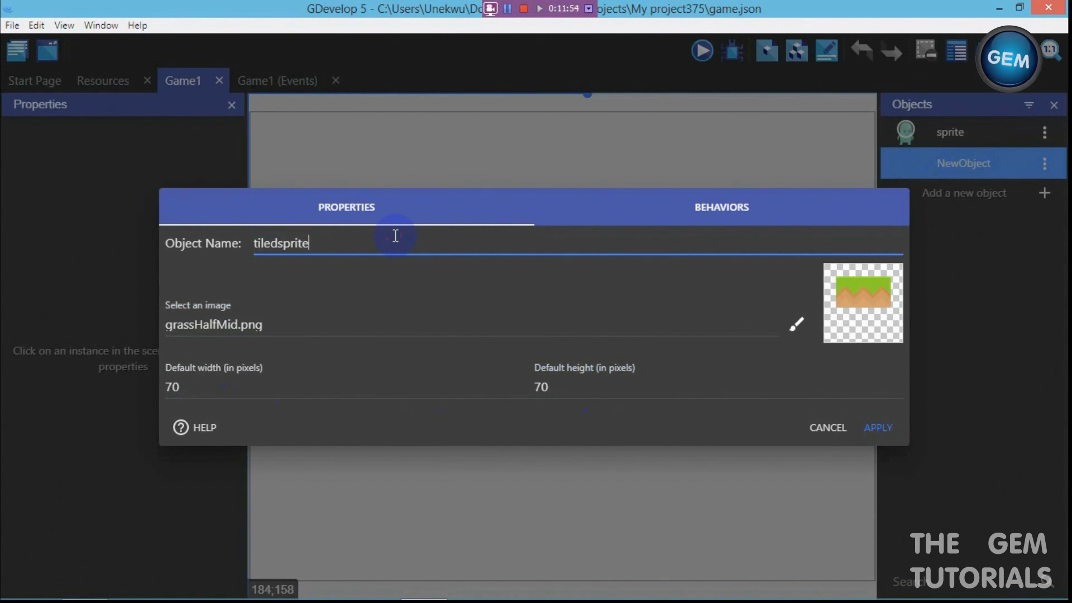
left_click(873, 428)
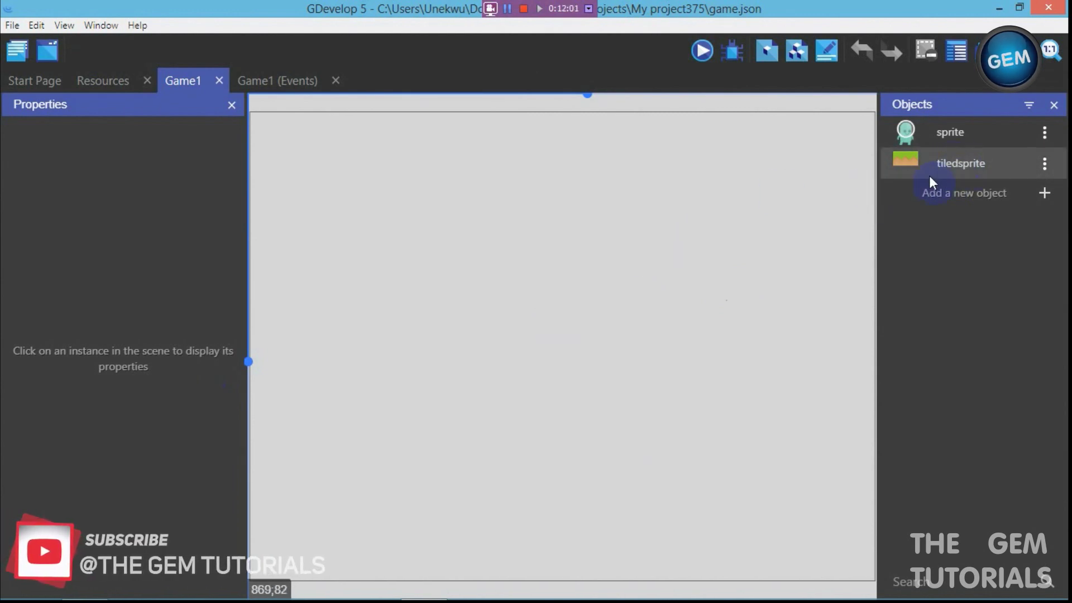
Place tiledsprite in the scene's lower-left corner at about X -1, Y 531 and stretch it to about 813 pixels wide as ground
left_click_drag(949, 162, 275, 536)
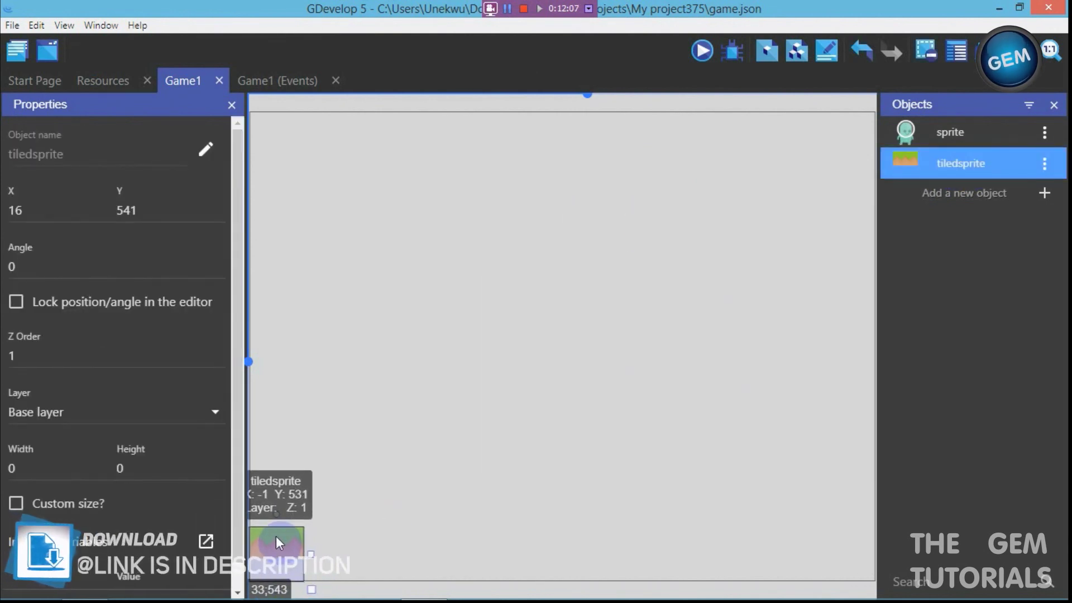
left_click(399, 481)
left_click(286, 558)
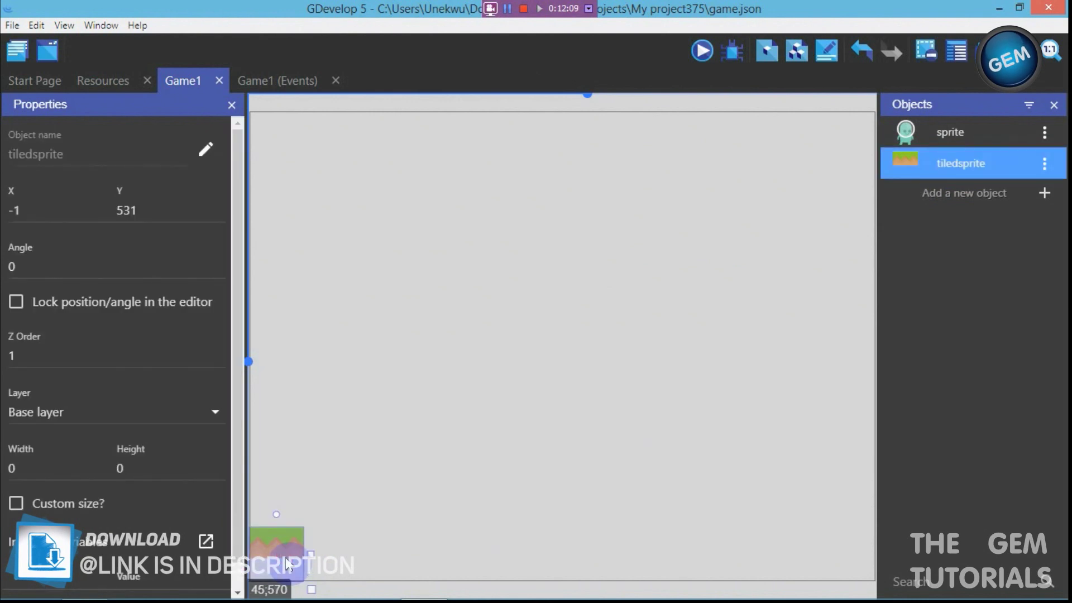
left_click_drag(312, 554, 895, 538)
left_click(735, 458)
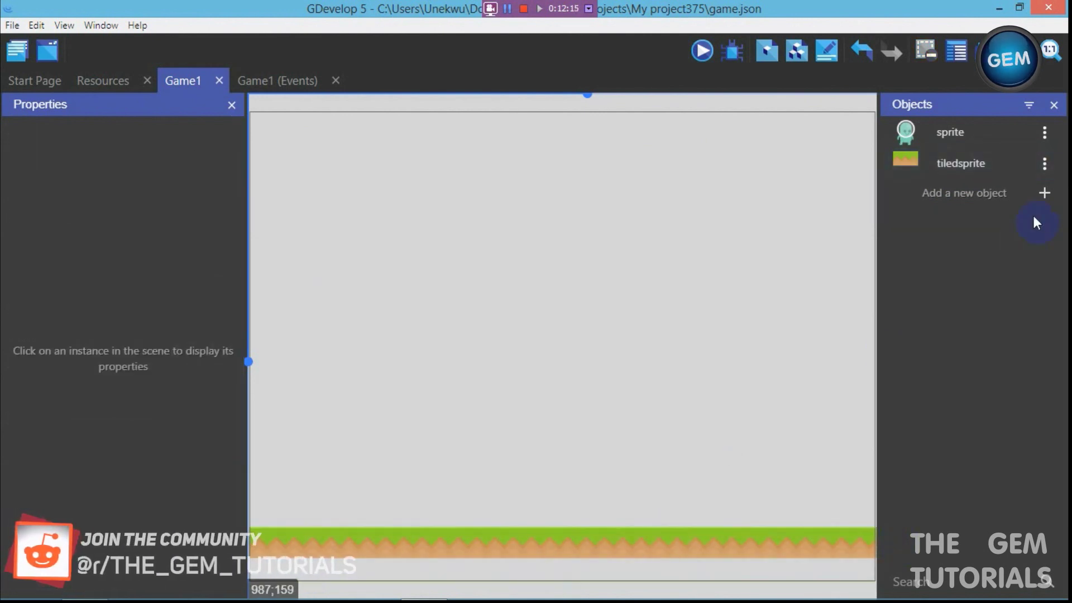
Add a new Sprite object with one animation using the grassHalfMid image, keeping its default name, and apply it
left_click(1028, 194)
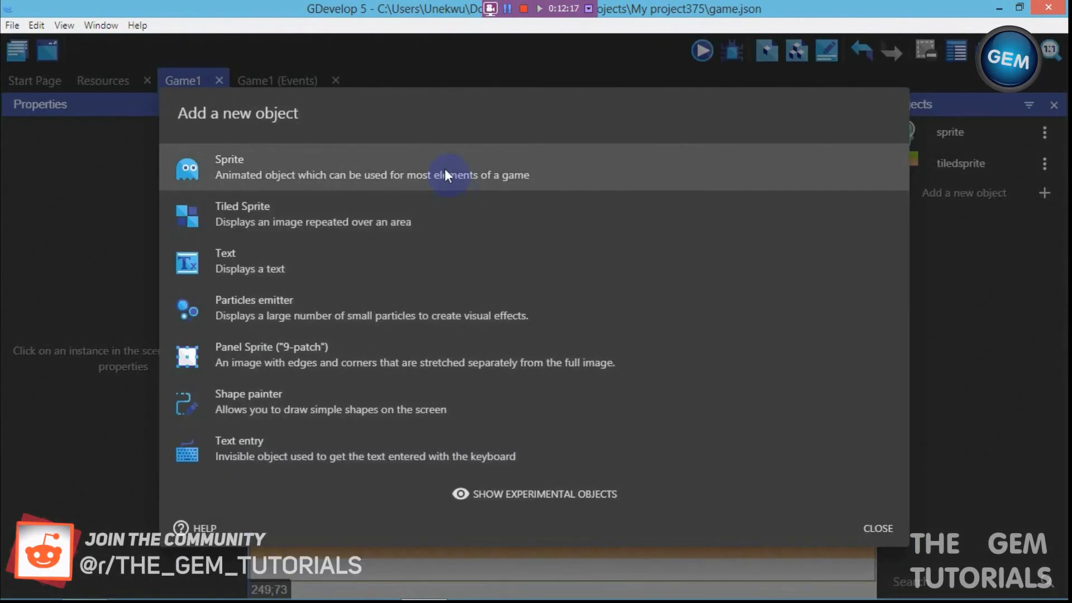
left_click(444, 170)
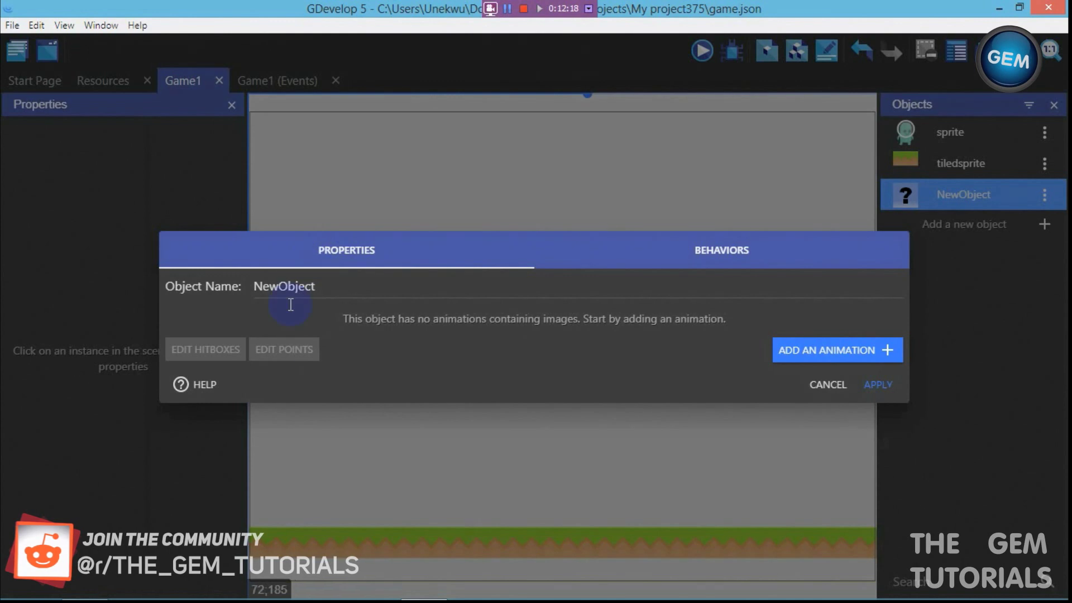
left_click(822, 352)
left_click(214, 347)
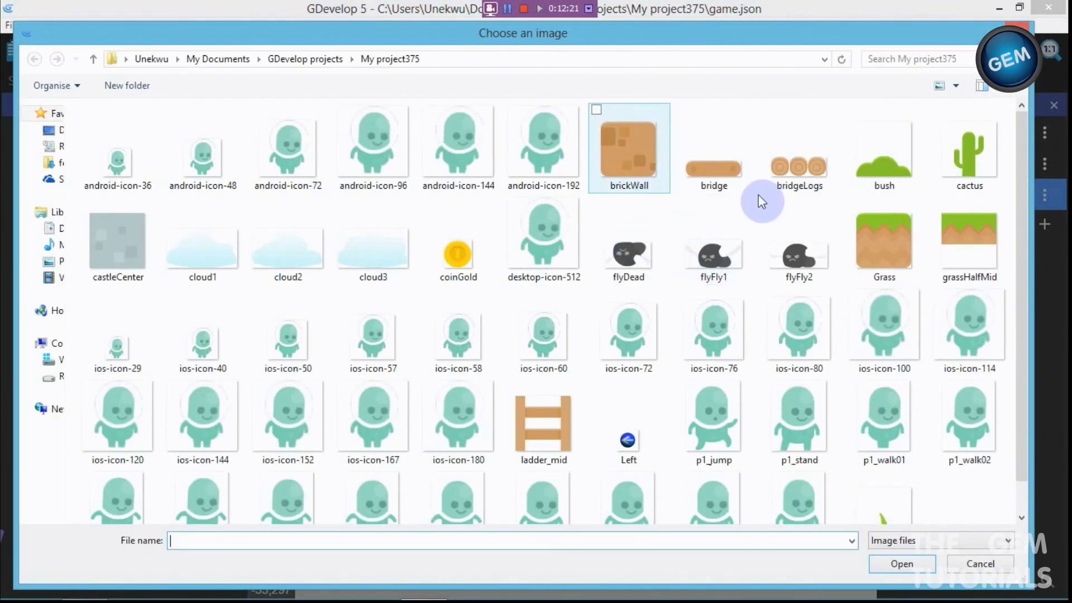
double_click(971, 245)
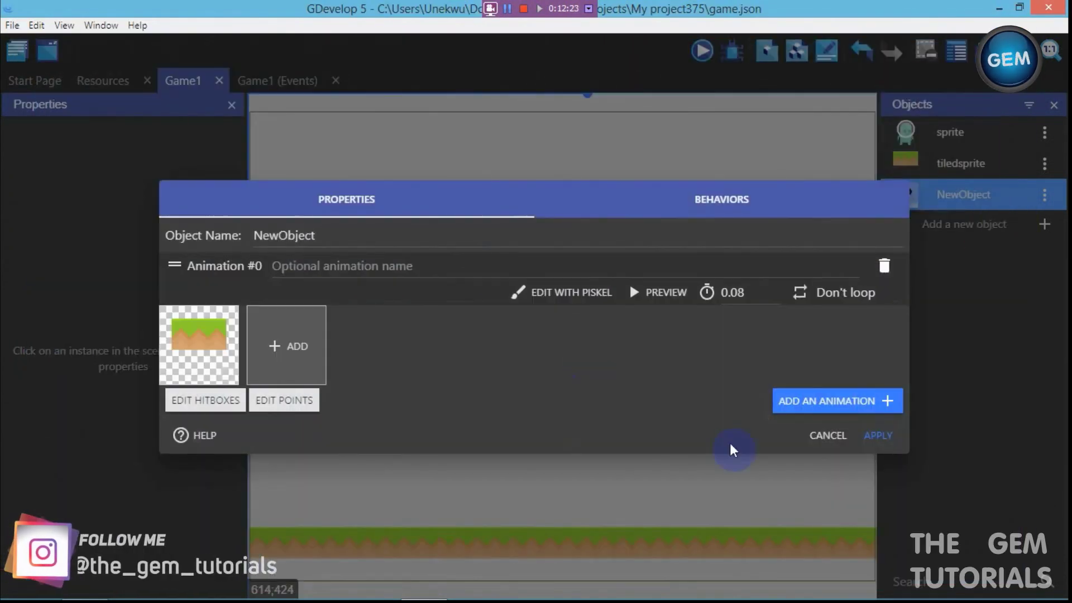
left_click(877, 435)
Place the grass sprite at about X 11, Y 255, stretch it to about 719 pixels wide and compare it with the tiled ground
left_click_drag(938, 196, 259, 311)
left_click(286, 335)
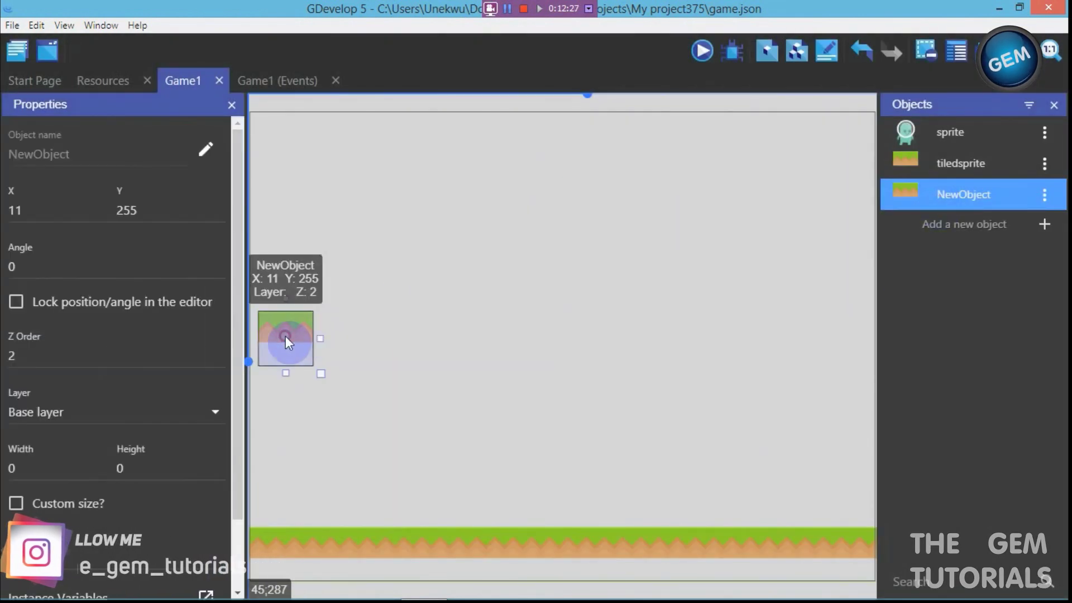
left_click_drag(317, 339, 827, 339)
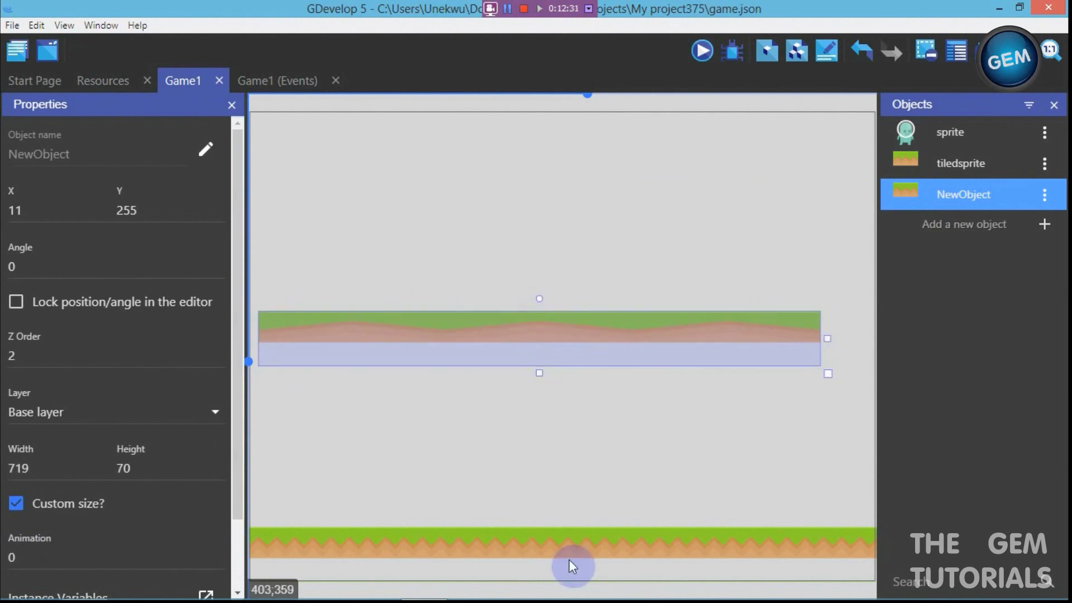
left_click(557, 547)
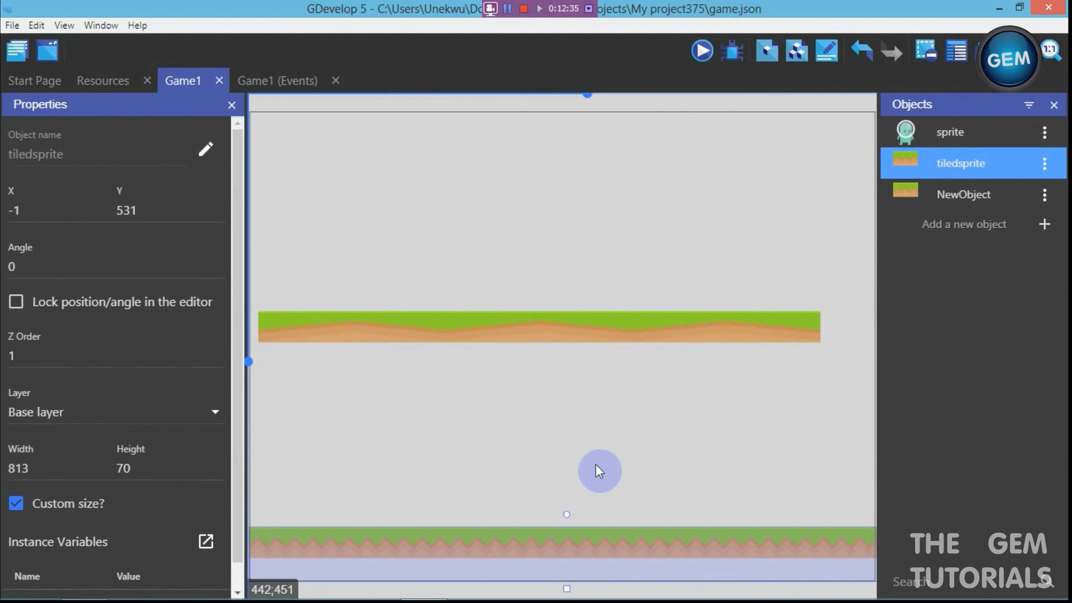
Delete the stretched grass sprite from the scene and remove its NewObject entry from the object list
left_click(594, 350)
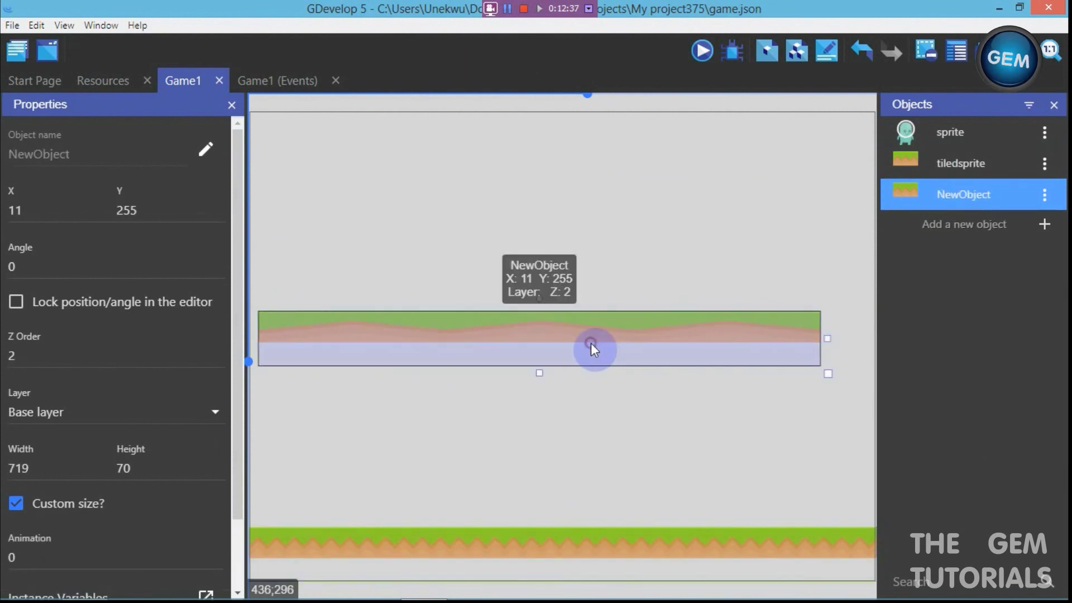
key("Delete")
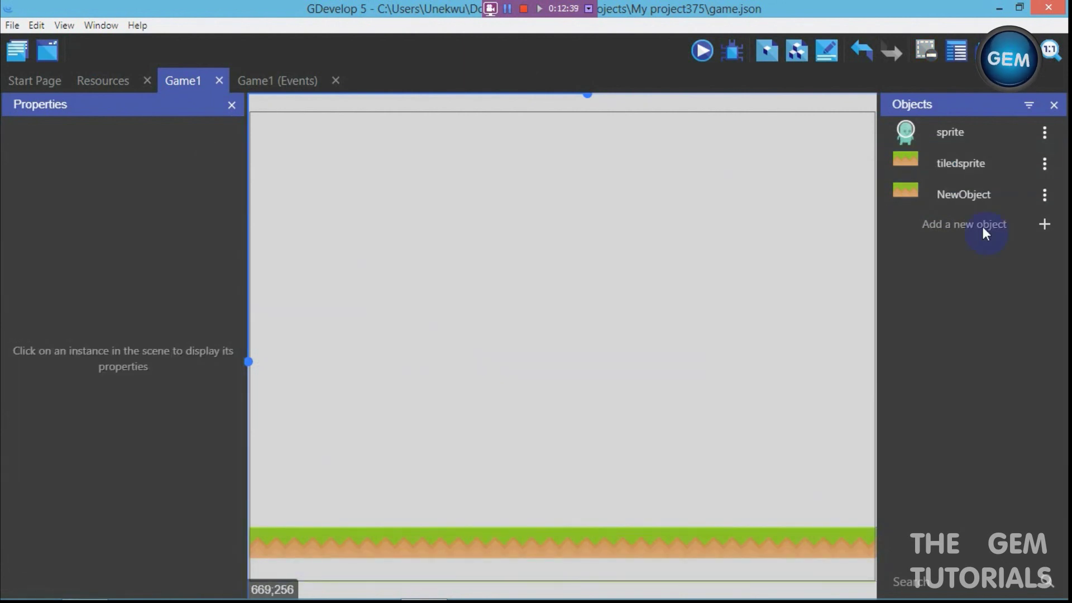
left_click(1041, 192)
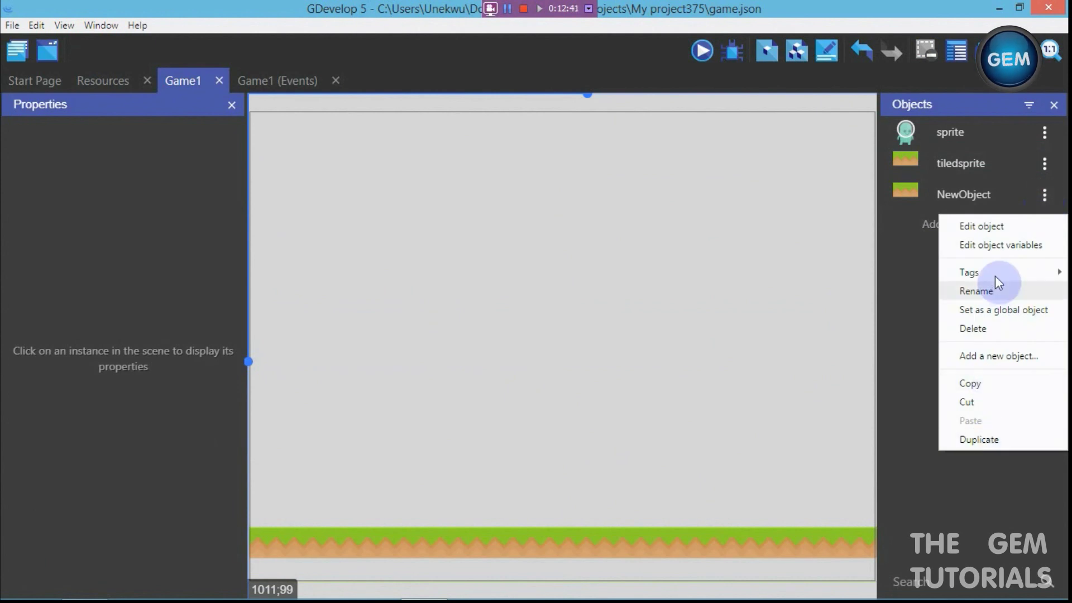
left_click(985, 327)
left_click(604, 303)
left_click(656, 312)
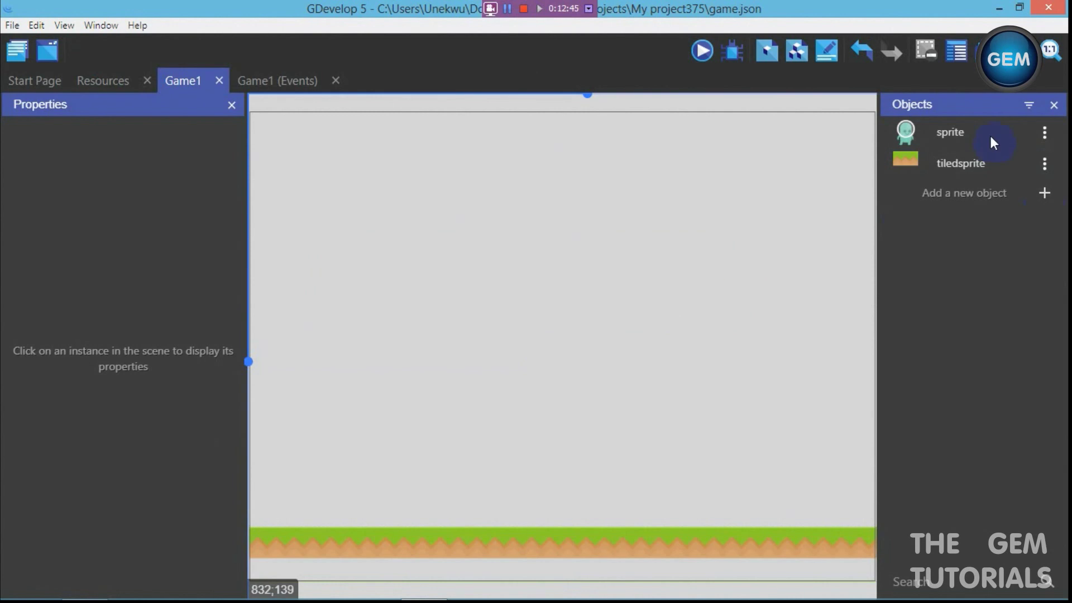
Review the sprite object's PlatformerObject behavior settings and place the character in the scene above the ground at about X 219, Y 307
left_click(1043, 133)
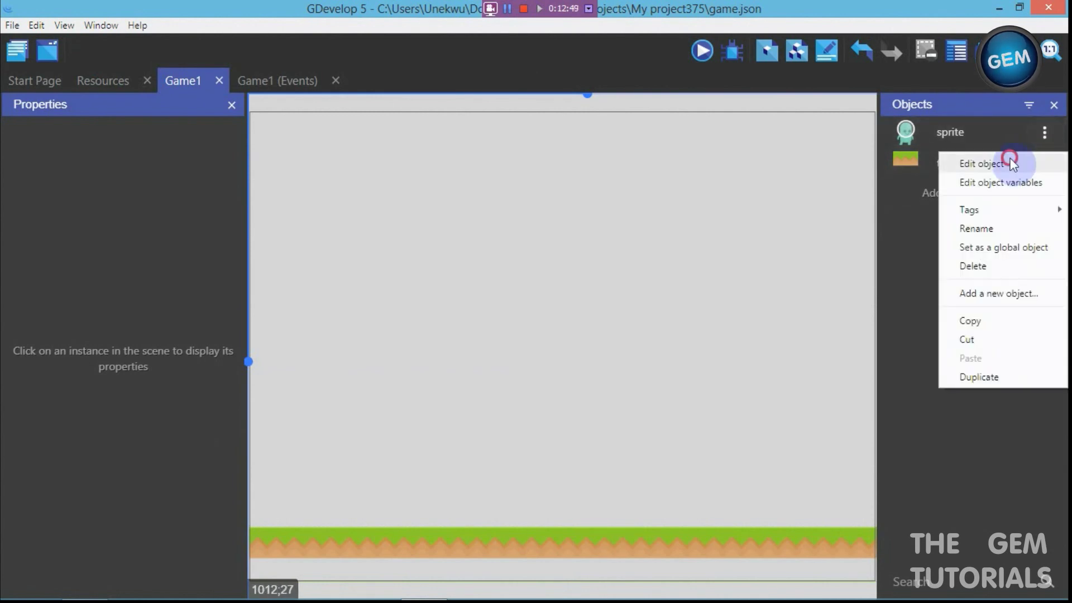
left_click(938, 163)
left_click(724, 198)
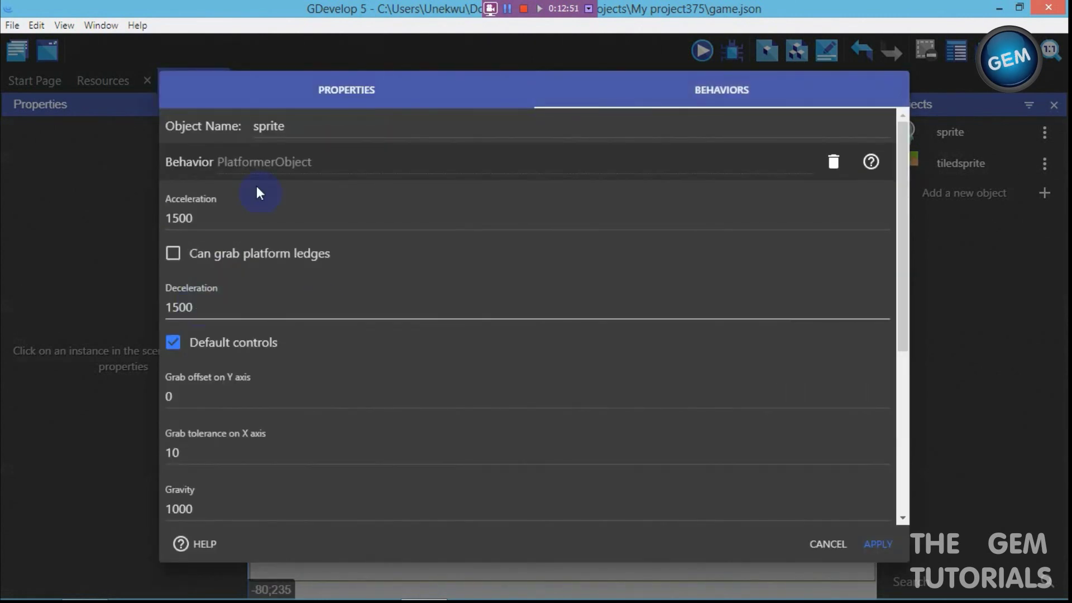
left_click(878, 544)
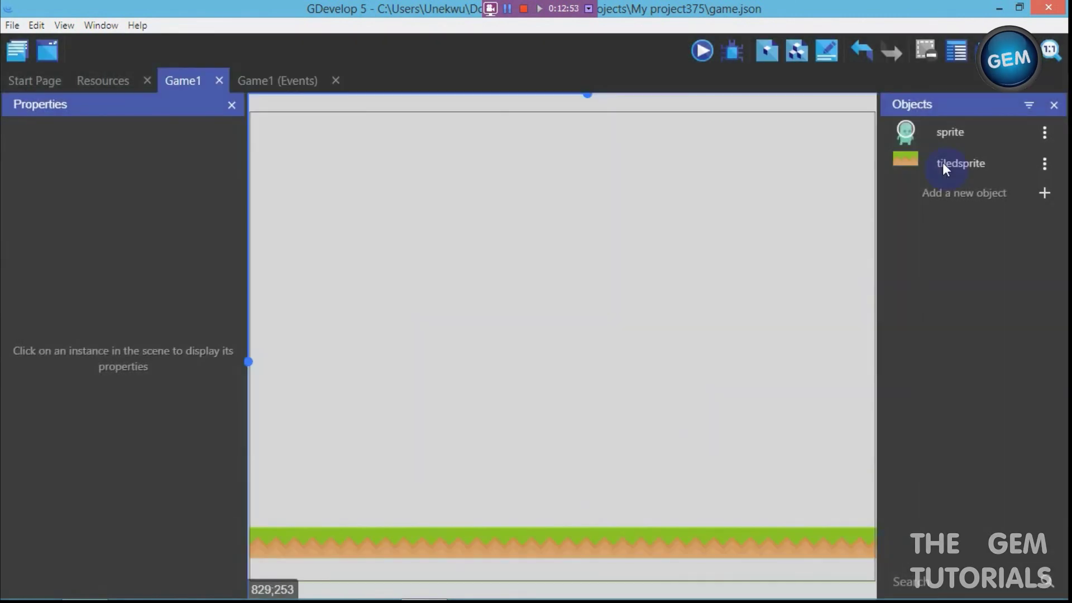
left_click_drag(950, 133, 455, 367)
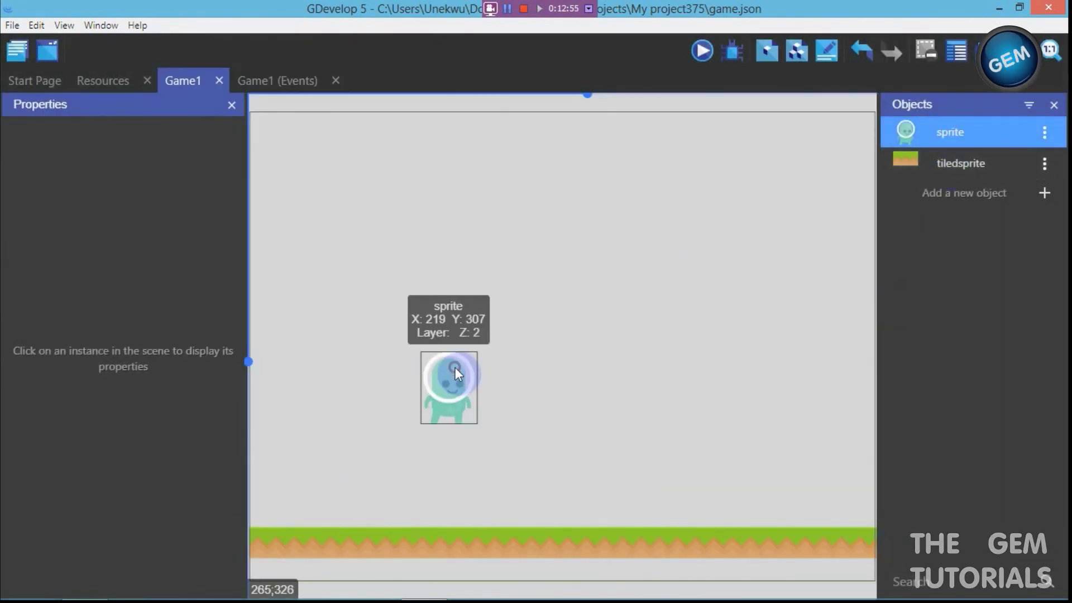
Add the Platform behavior to tiledsprite, keeping its type as Platform and ledges grabbable, and apply it
left_click(612, 533)
left_click(1043, 163)
left_click(1002, 197)
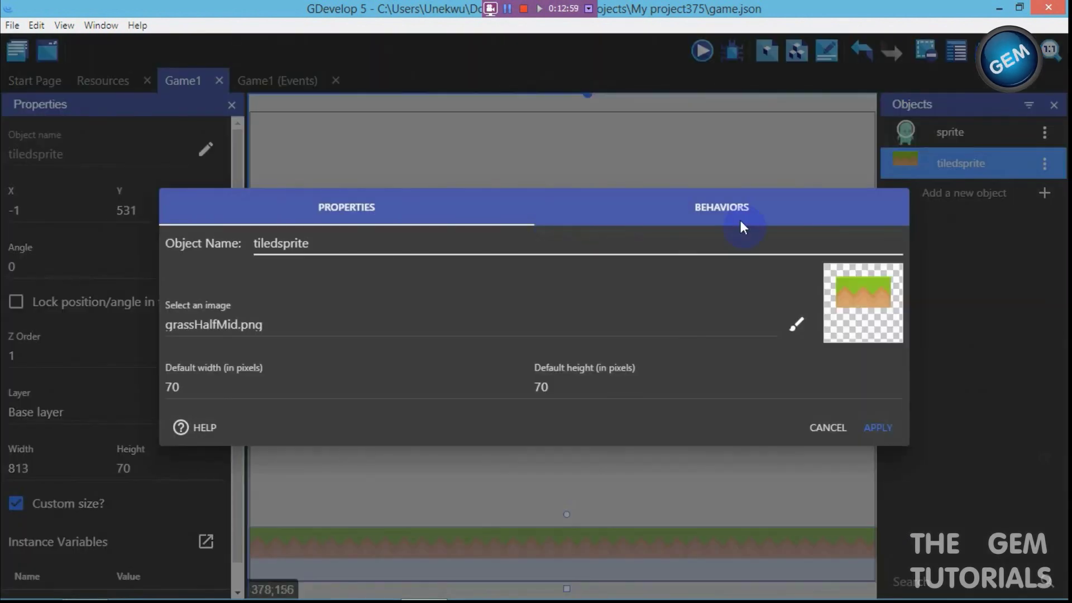
left_click(747, 203)
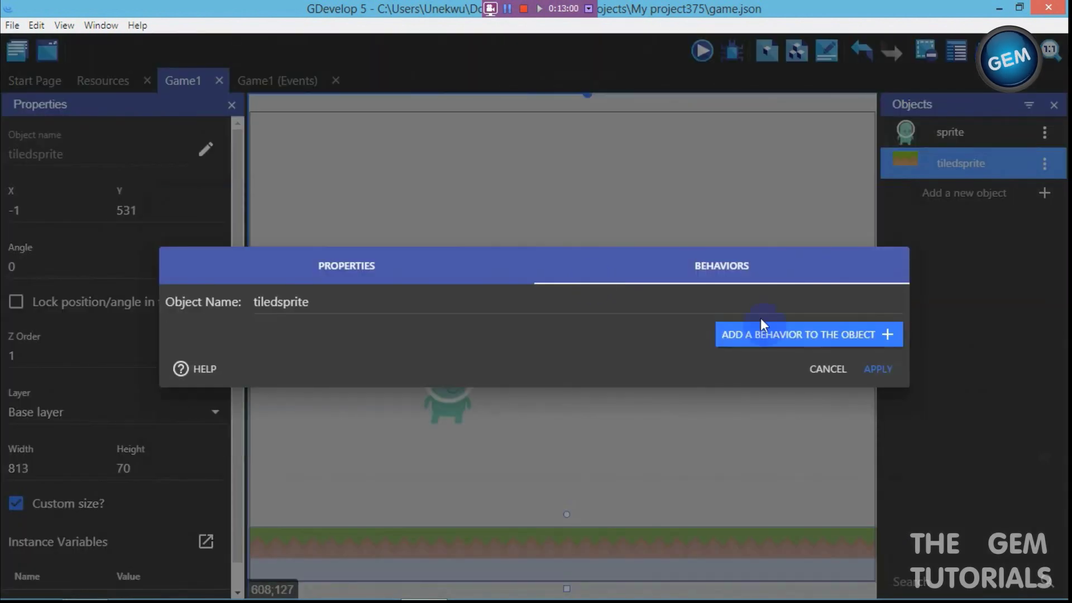
left_click(832, 335)
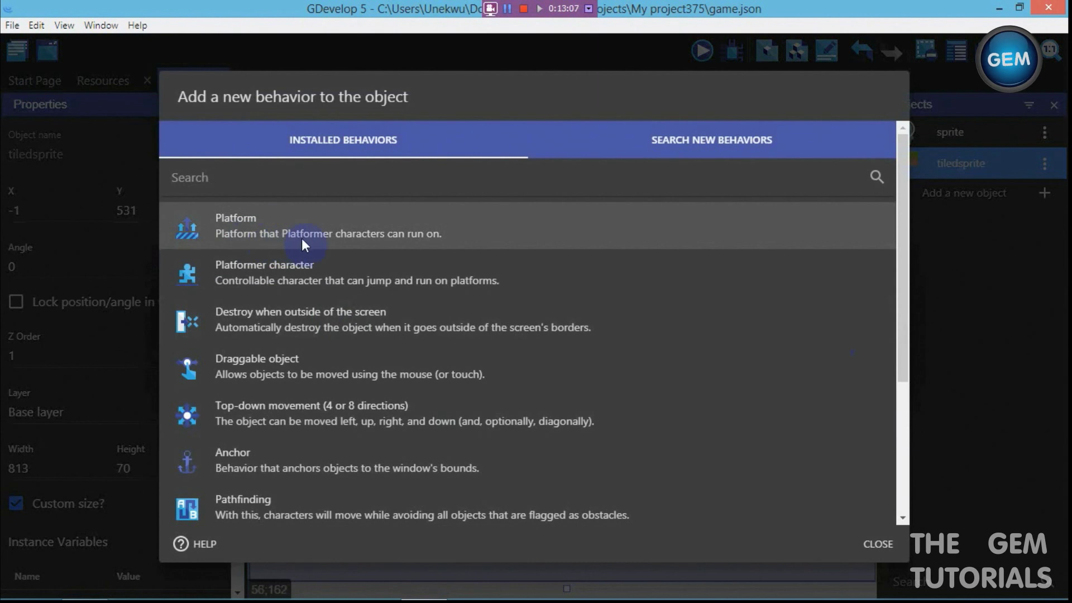
left_click(429, 243)
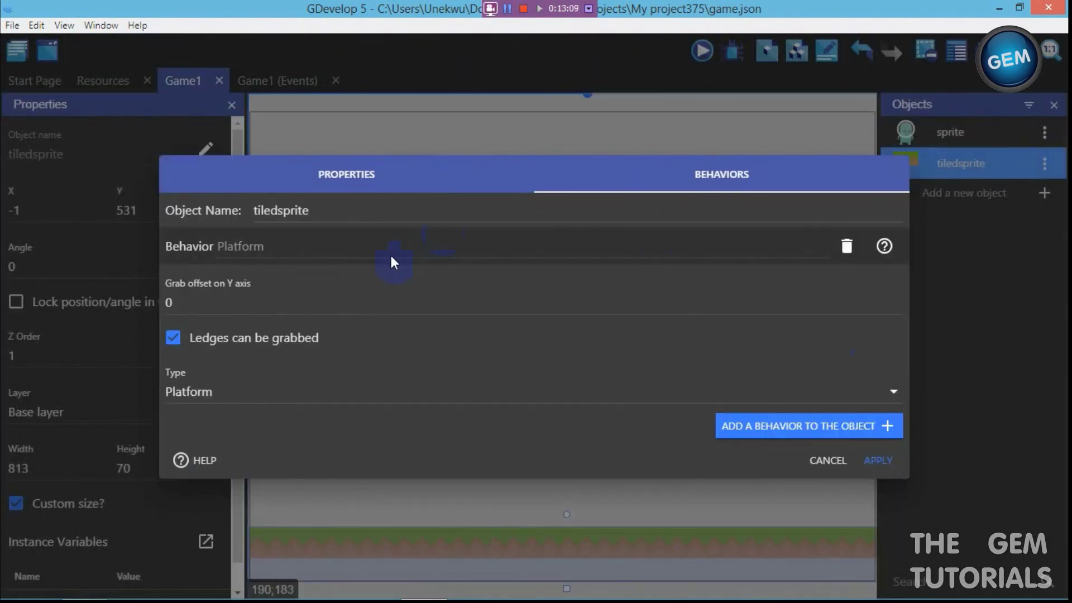
left_click(230, 399)
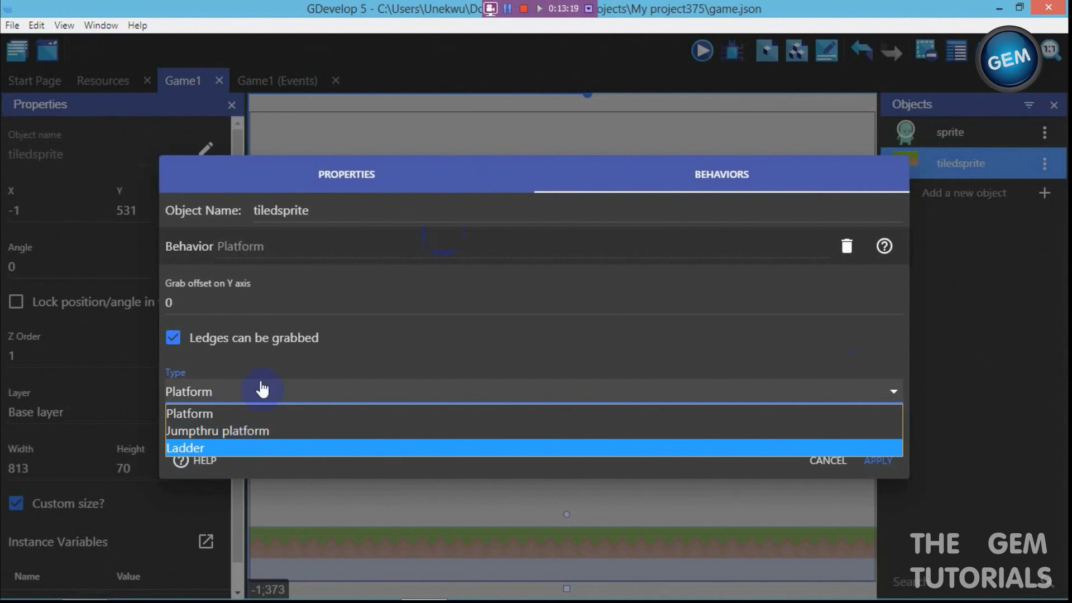
left_click(313, 344)
left_click(206, 336)
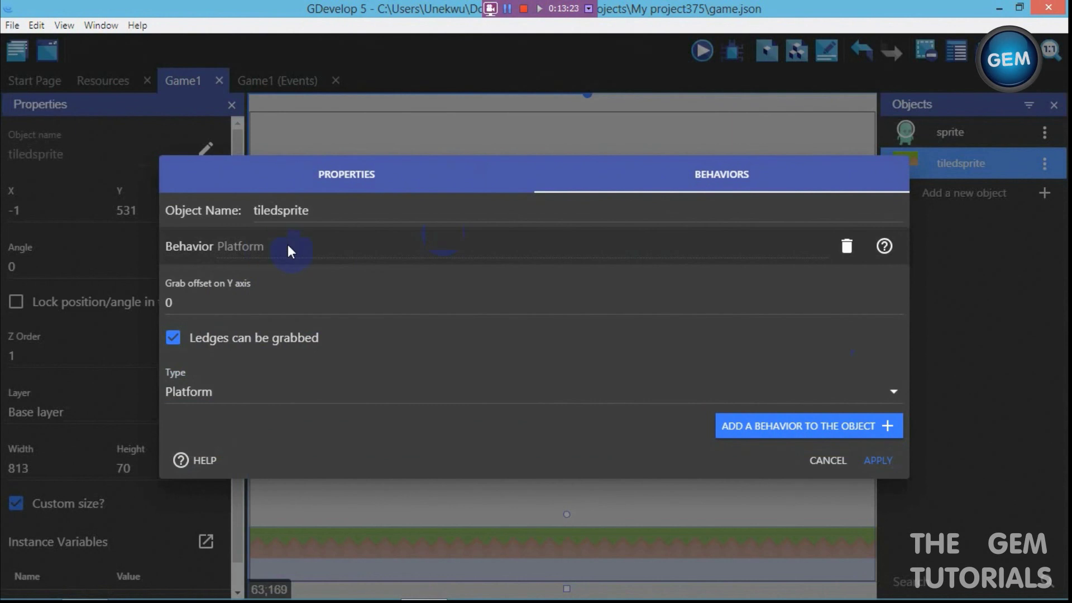
left_click(880, 455)
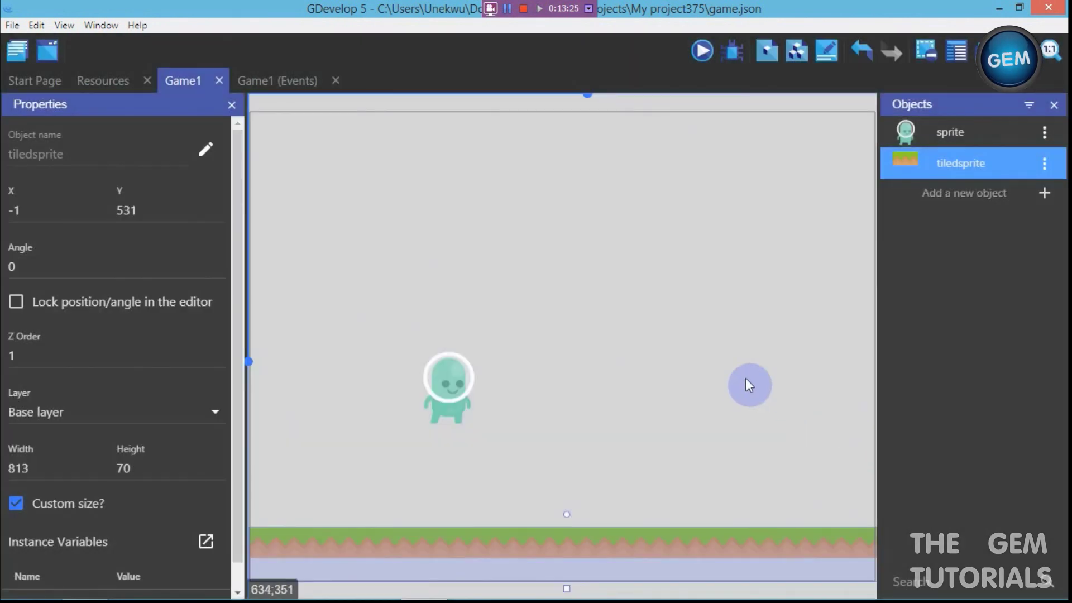
Preview the game, test the character walking left and right and jumping on the ground, and close the preview
left_click(703, 51)
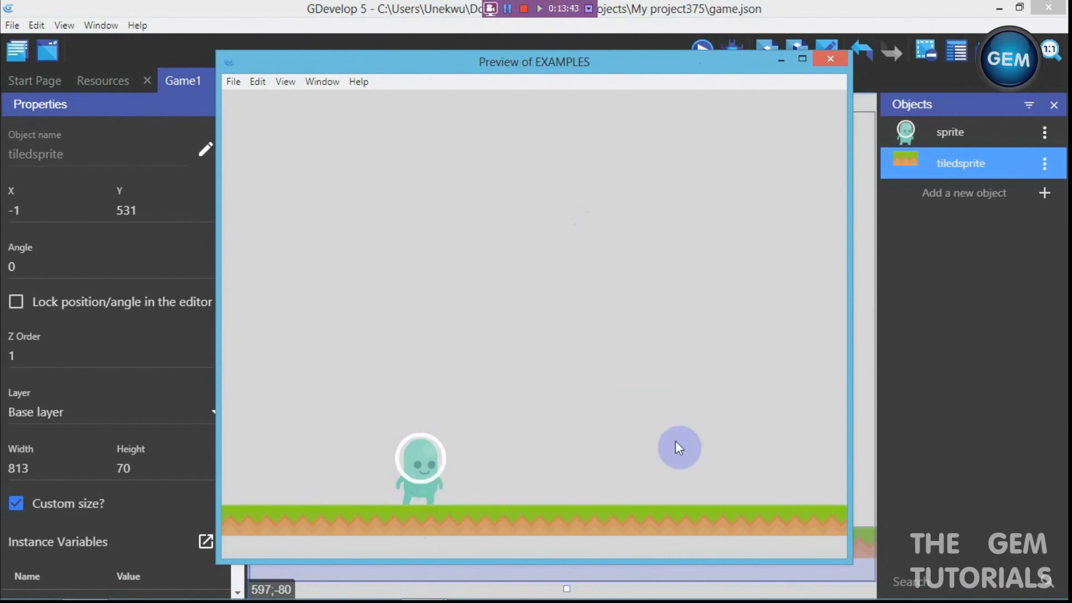
key("Left")
key("Right")
key("Right")
key("space")
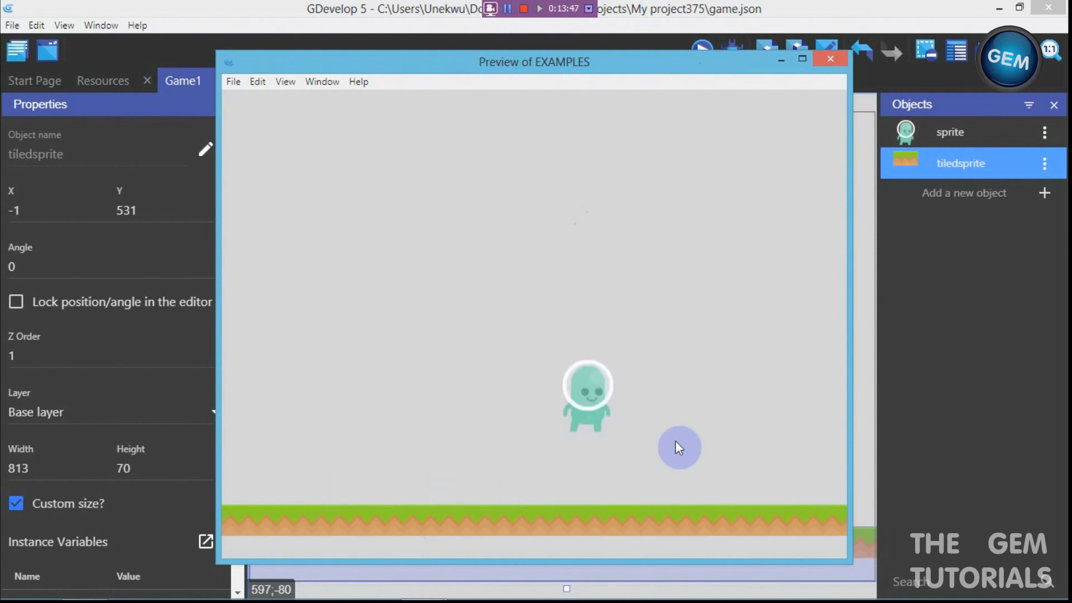
key("Left")
key("Right")
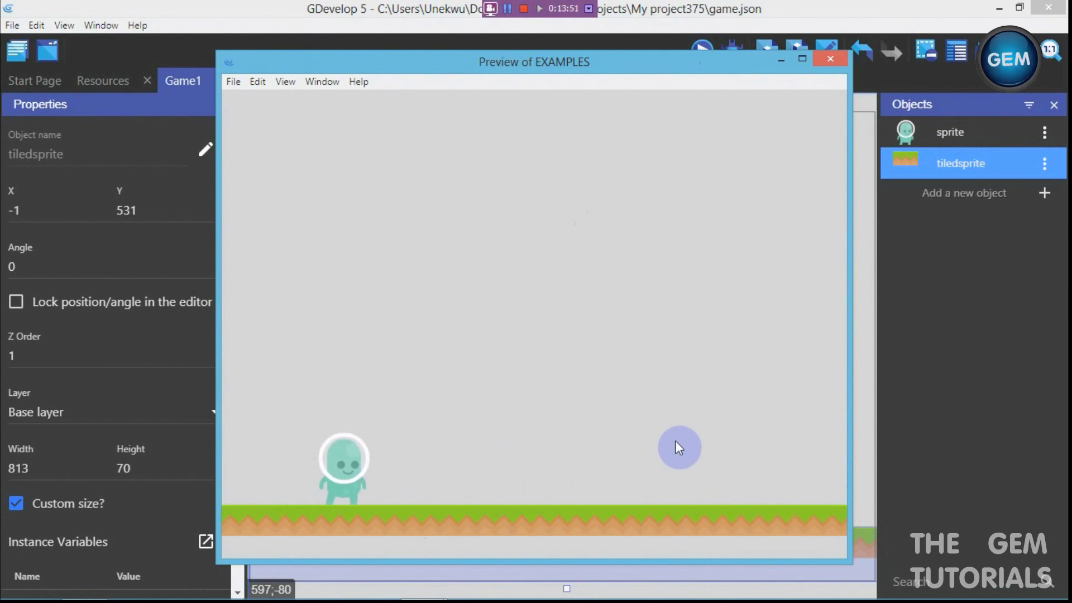
key("space")
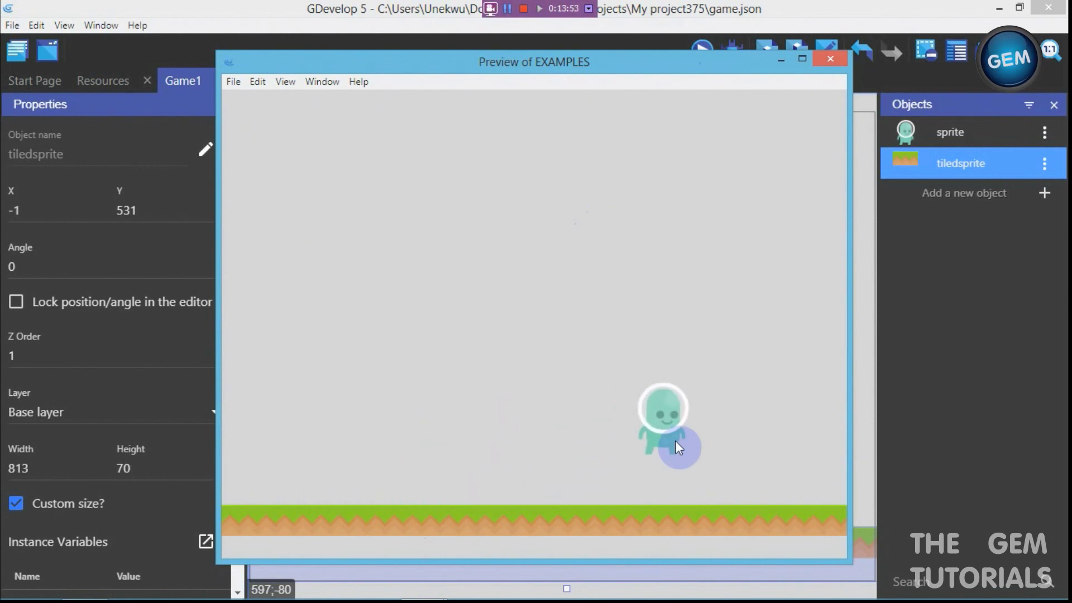
key("Left")
key("space")
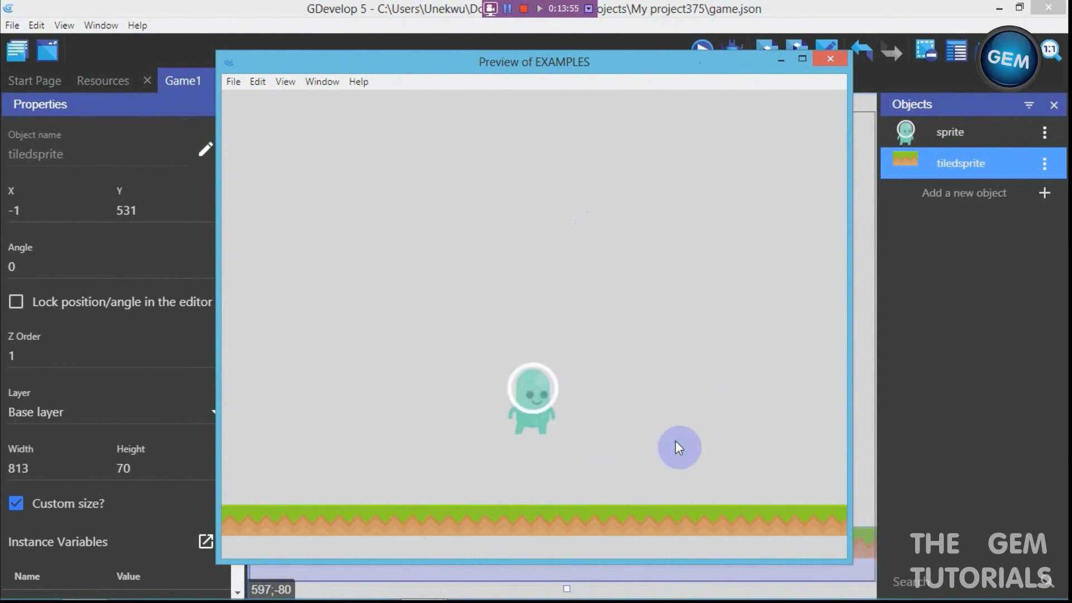
key("space")
key("Right")
key("space")
key("space")
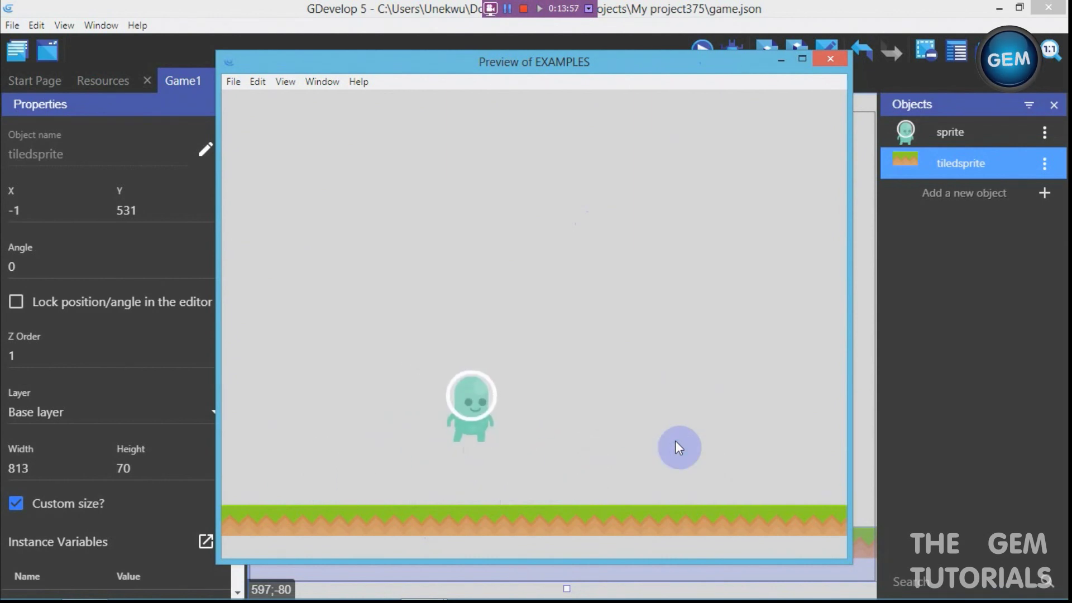
left_click(831, 59)
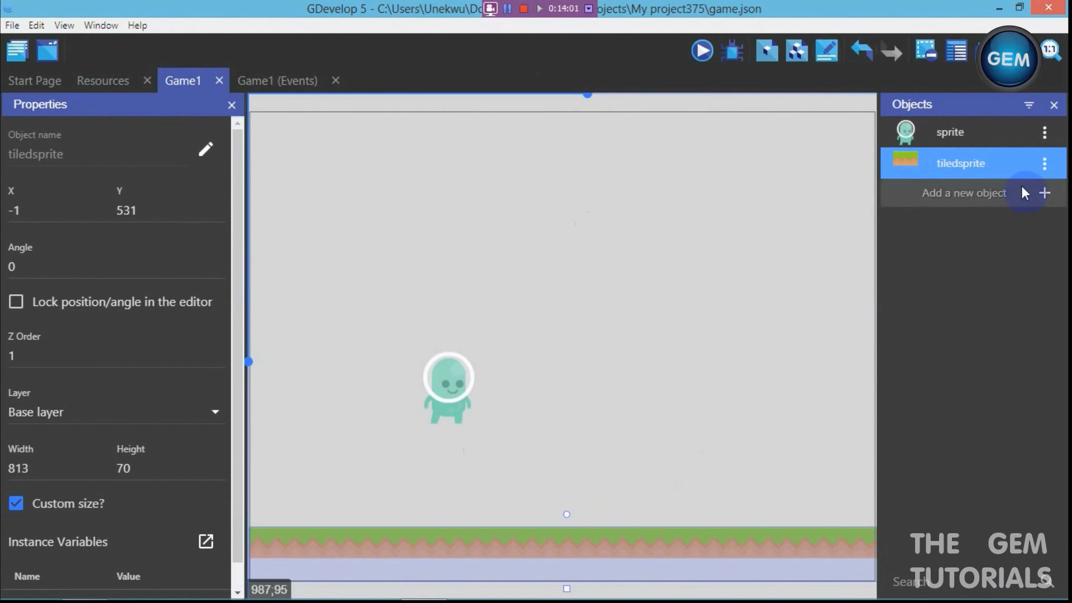
Duplicate the tiledsprite object and keep the suggested name for the copy
left_click(1024, 168)
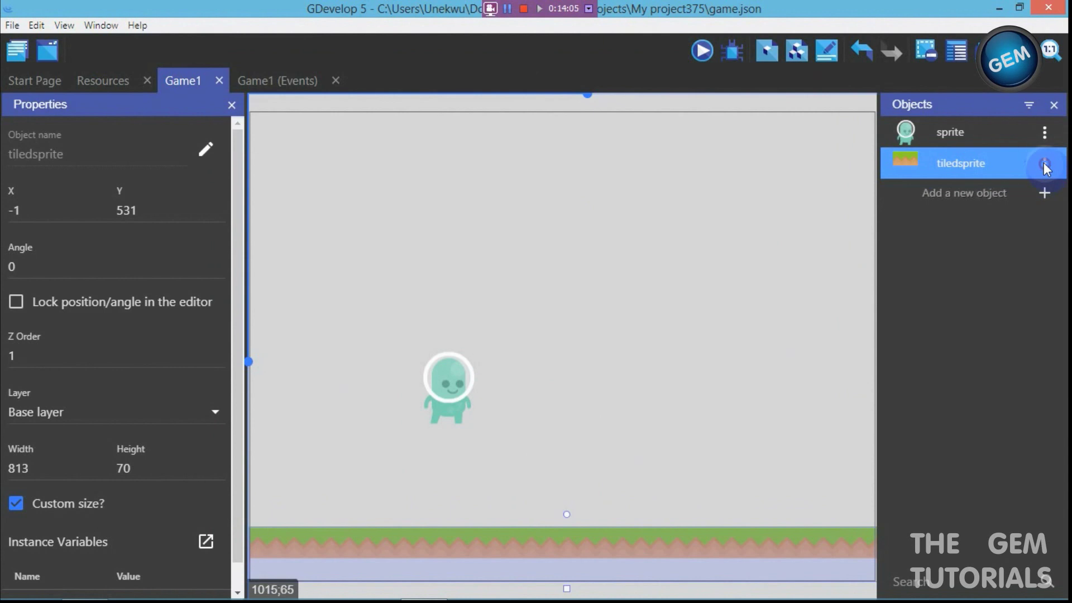
left_click(1045, 167)
left_click(991, 412)
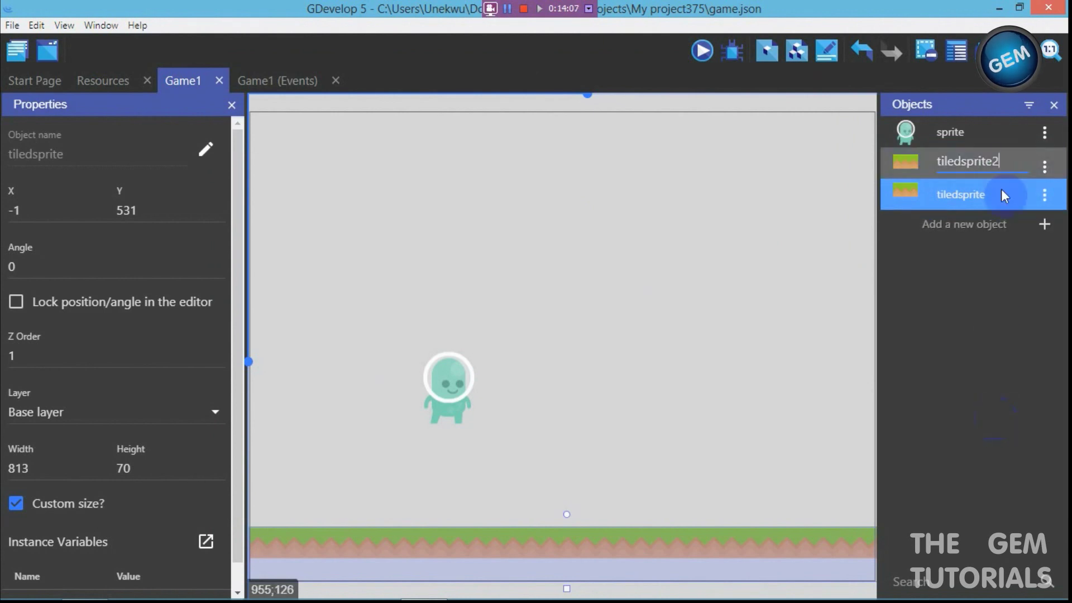
left_click(999, 283)
left_click(638, 306)
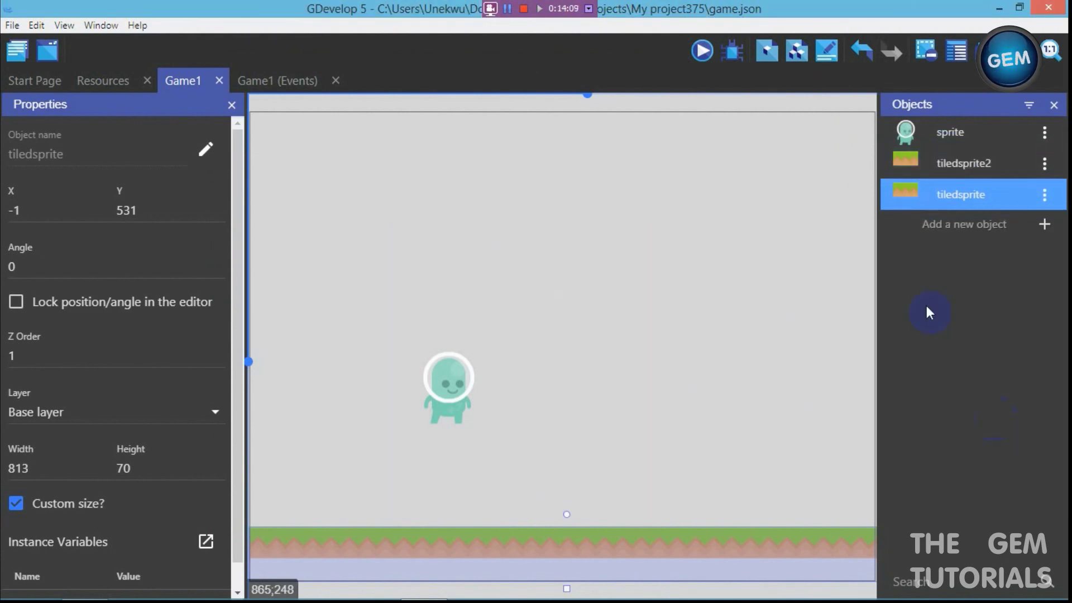
Set tiledsprite2's Platform behavior type to Jumpthru platform and place one instance above the ground, to the right of the character
left_click(1044, 164)
left_click(949, 193)
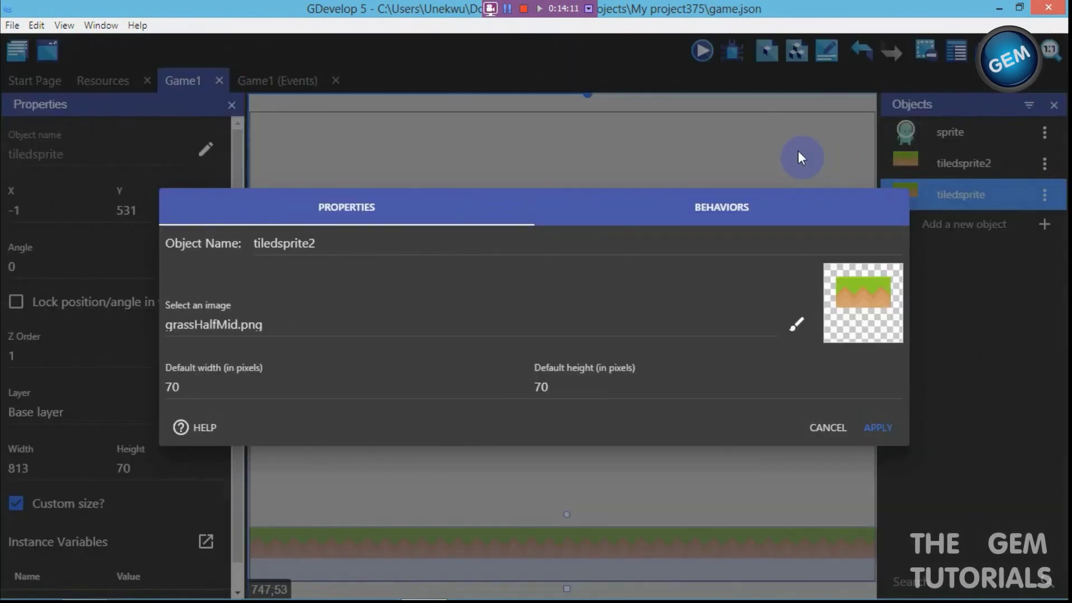
left_click(756, 208)
left_click(317, 397)
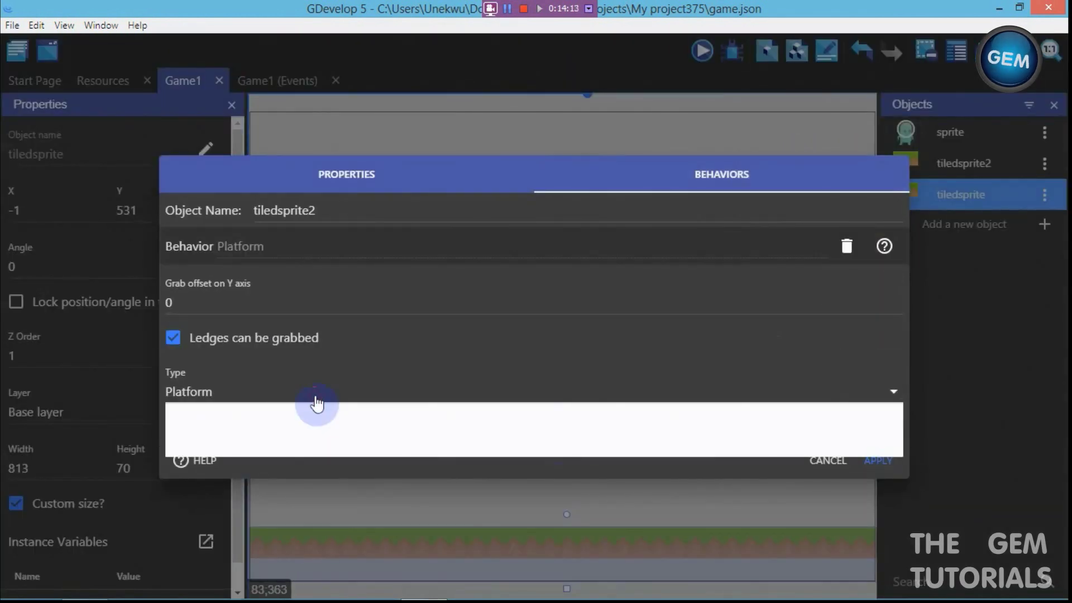
left_click(314, 430)
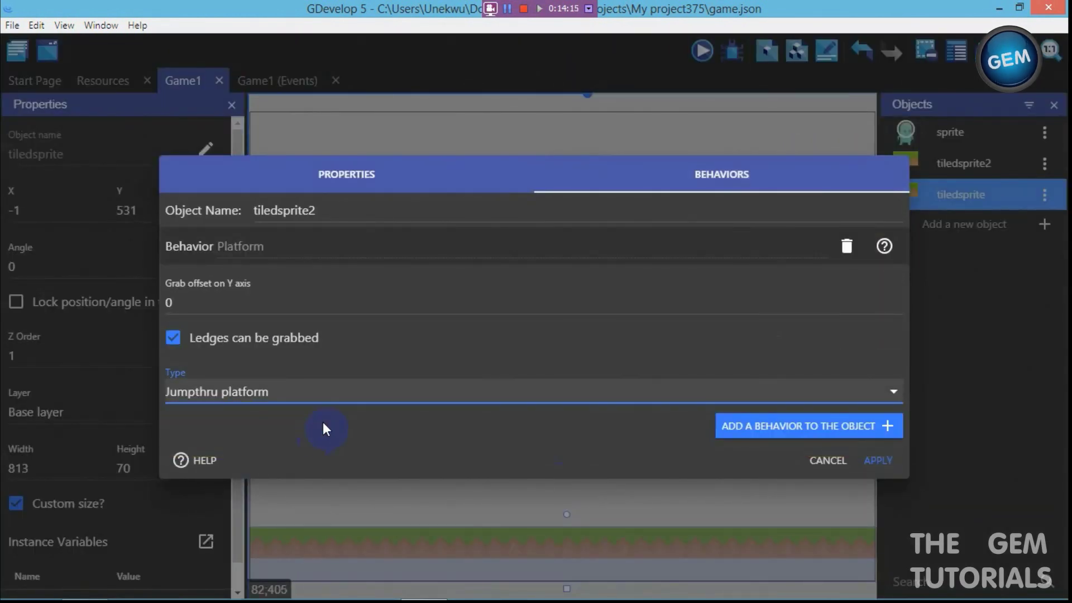
left_click(878, 460)
left_click_drag(953, 166, 629, 453)
left_click(752, 376)
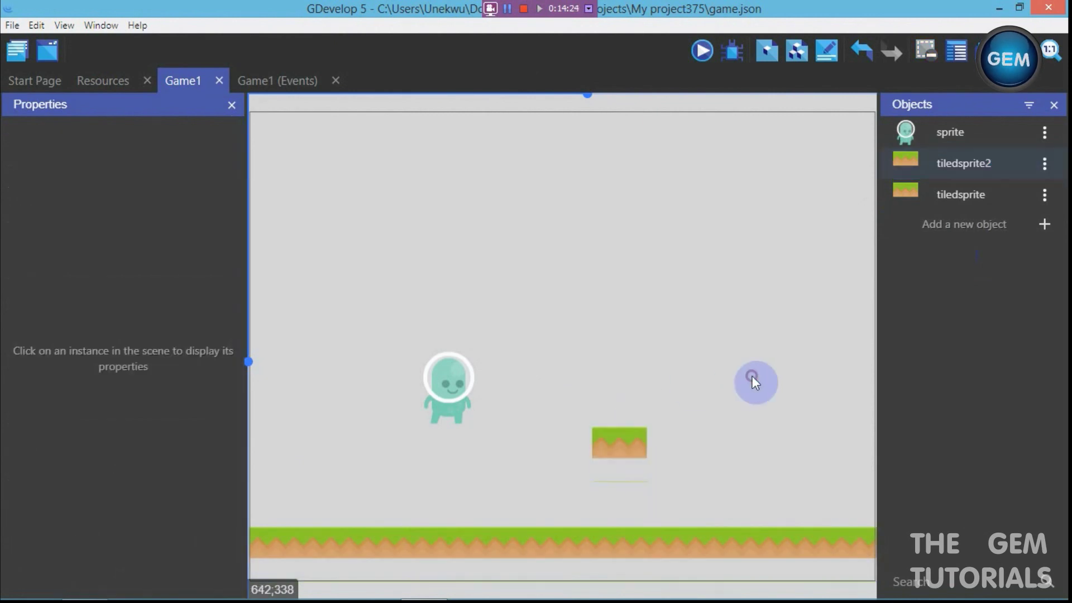
Preview the game, test the character jumping up through the small floating platform, and close the preview
left_click(697, 53)
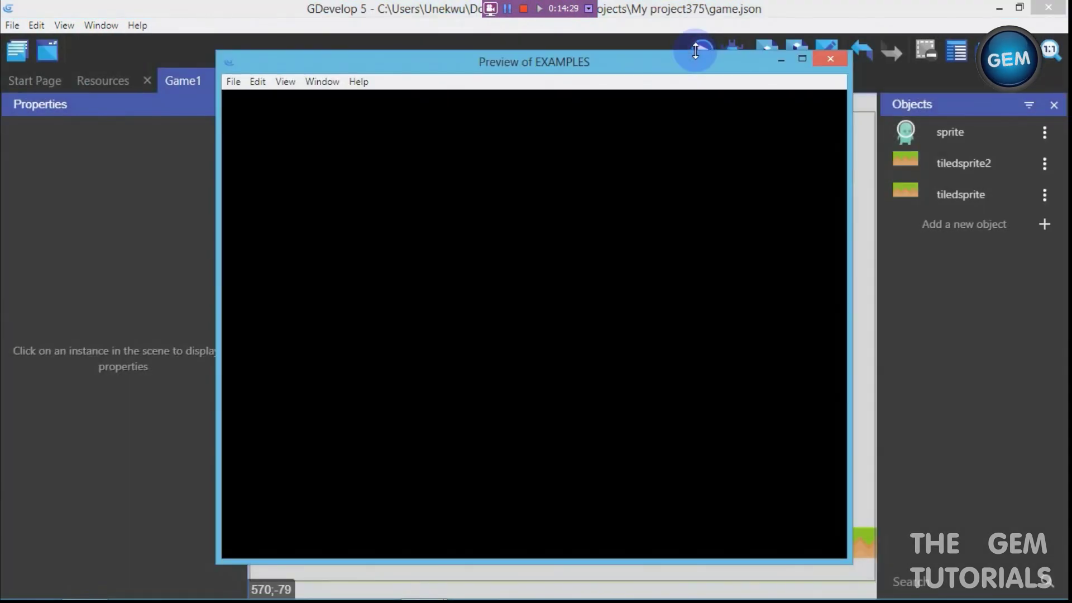
key("Right")
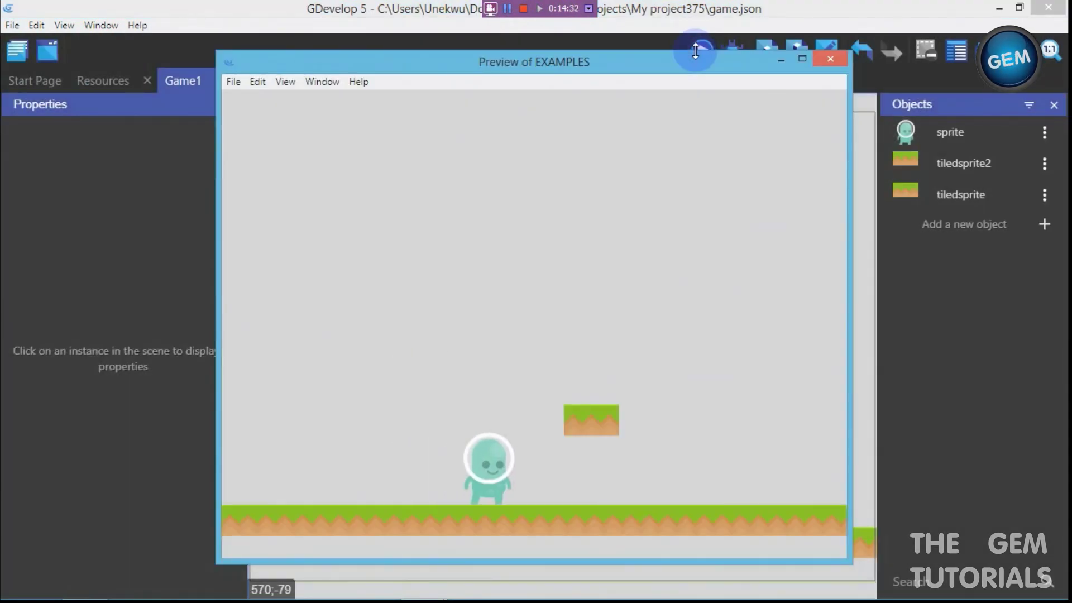
key("Left")
key("space")
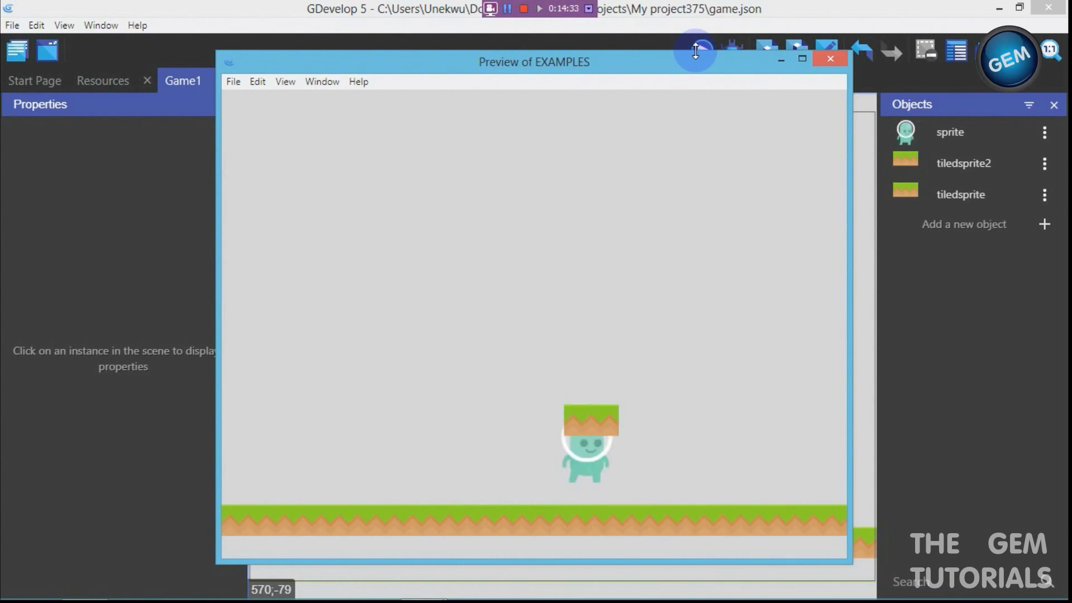
key("space")
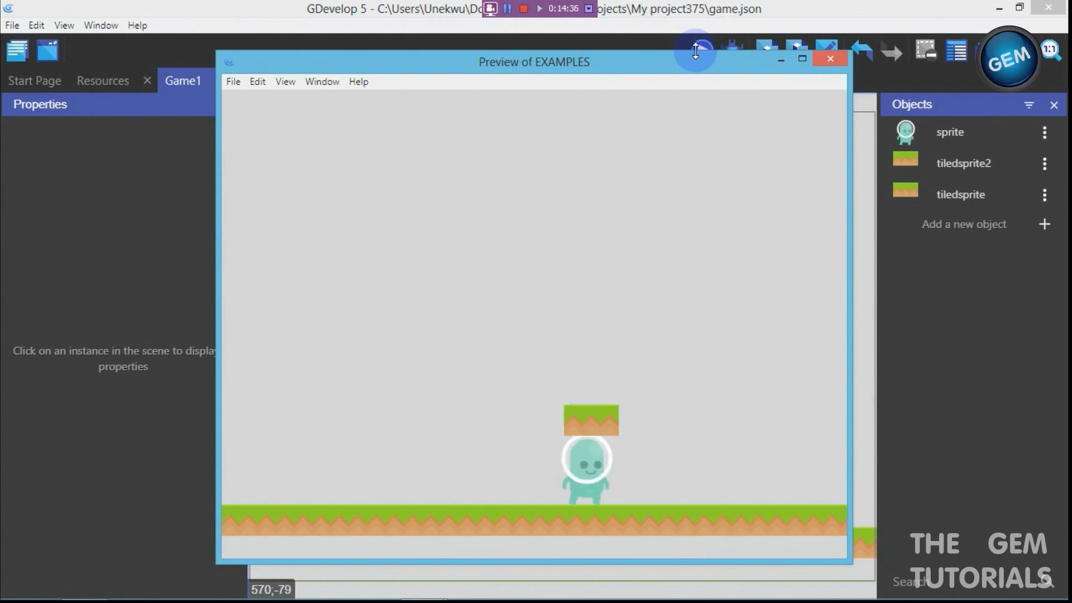
left_click(829, 57)
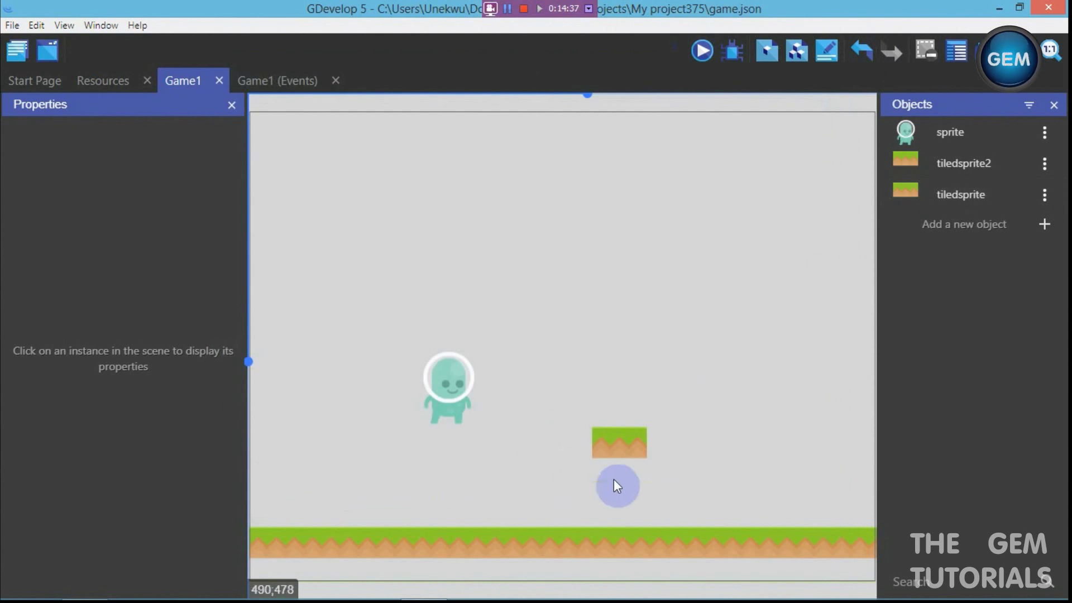
Set the jump speed in the sprite object's platformer behavior to 2000 and apply it
left_click(1043, 133)
left_click(969, 163)
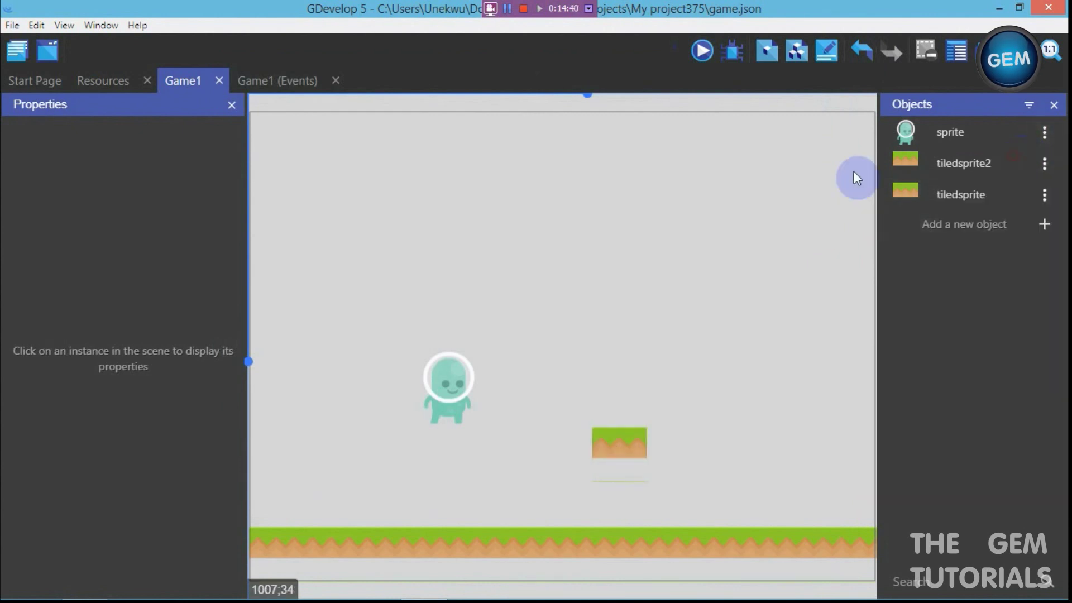
left_click(741, 200)
scroll(889, 343, "down", 5)
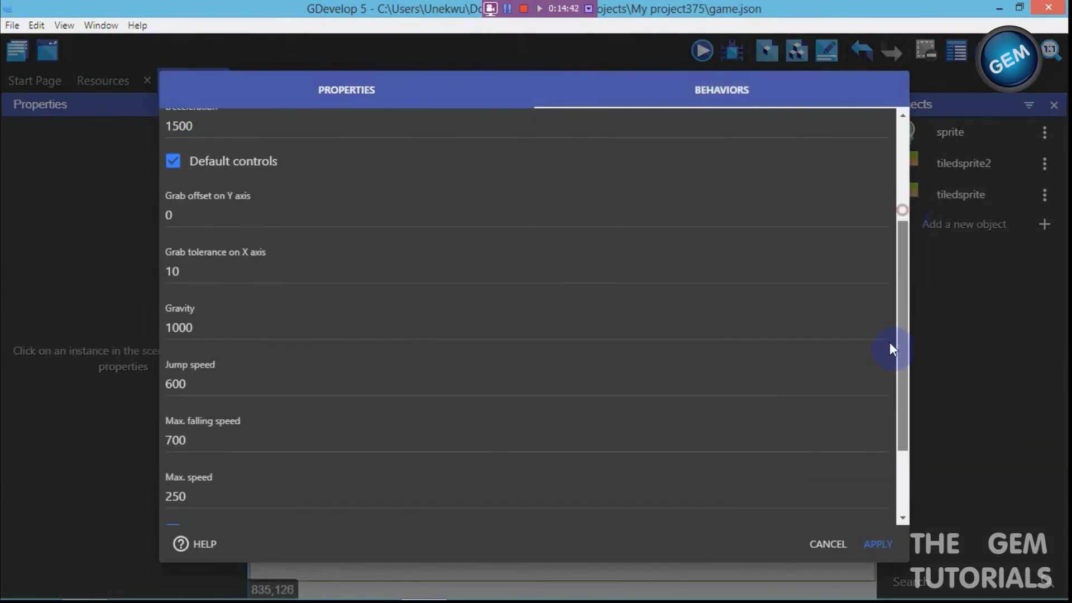
left_click(233, 270)
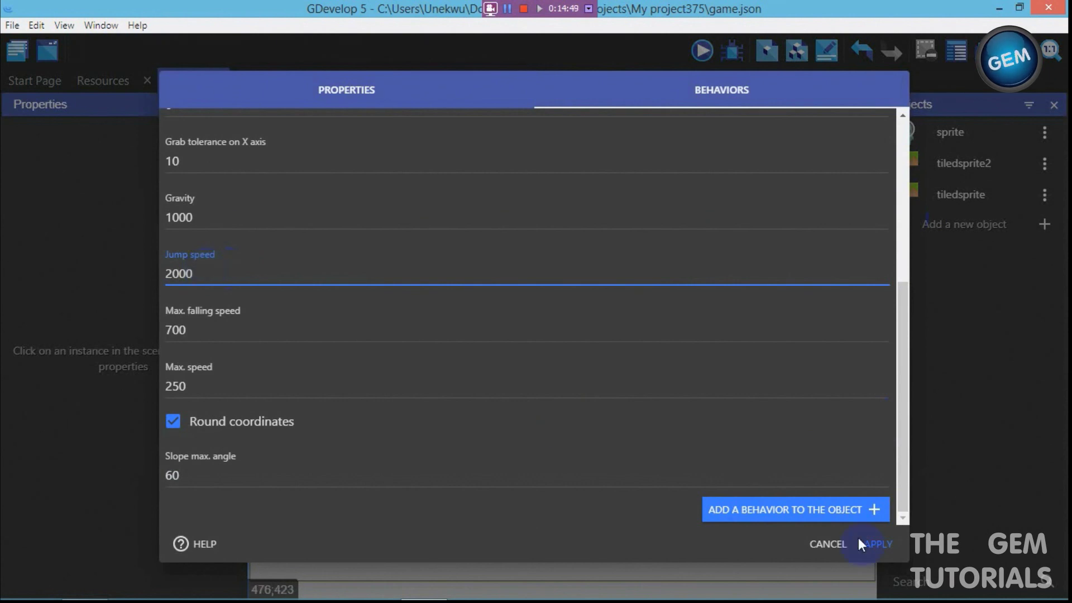
left_click(872, 541)
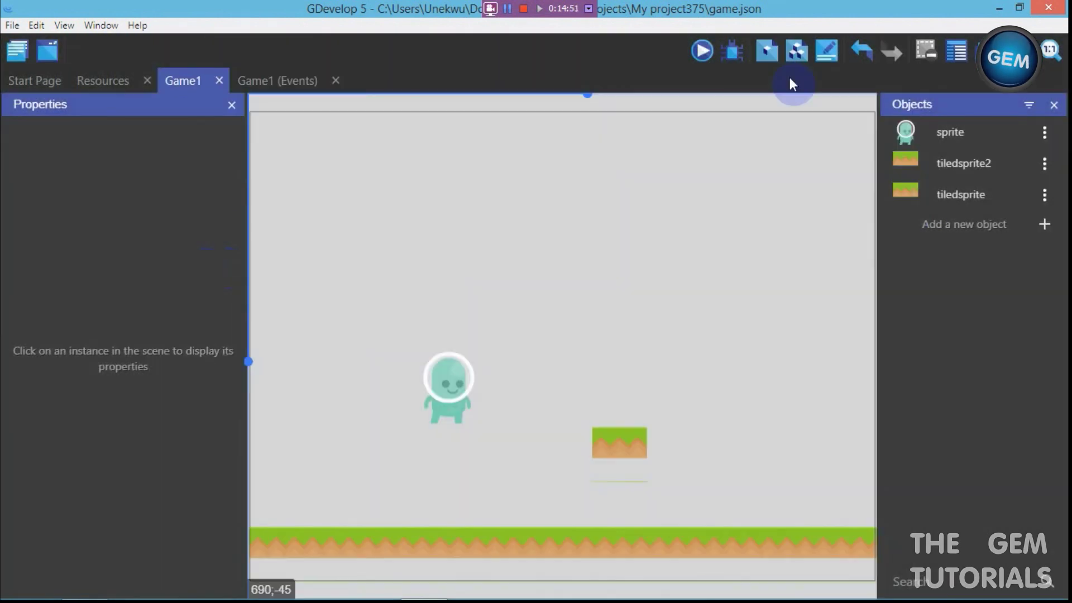
Preview the game, test the character's higher jump and landing on the floating platform, and close the preview
left_click(705, 48)
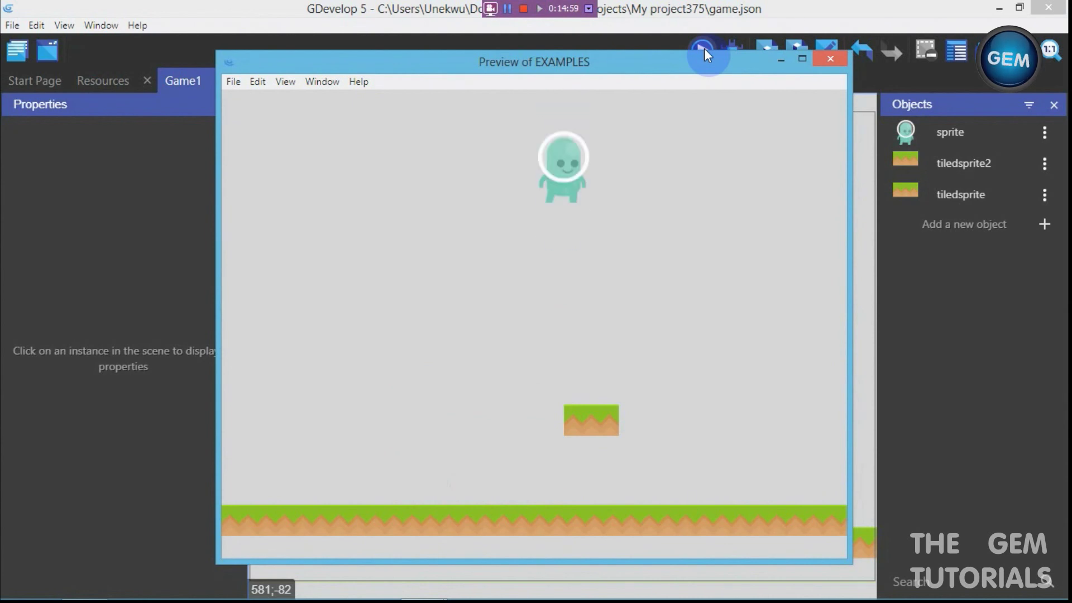
key("Right")
key("Left")
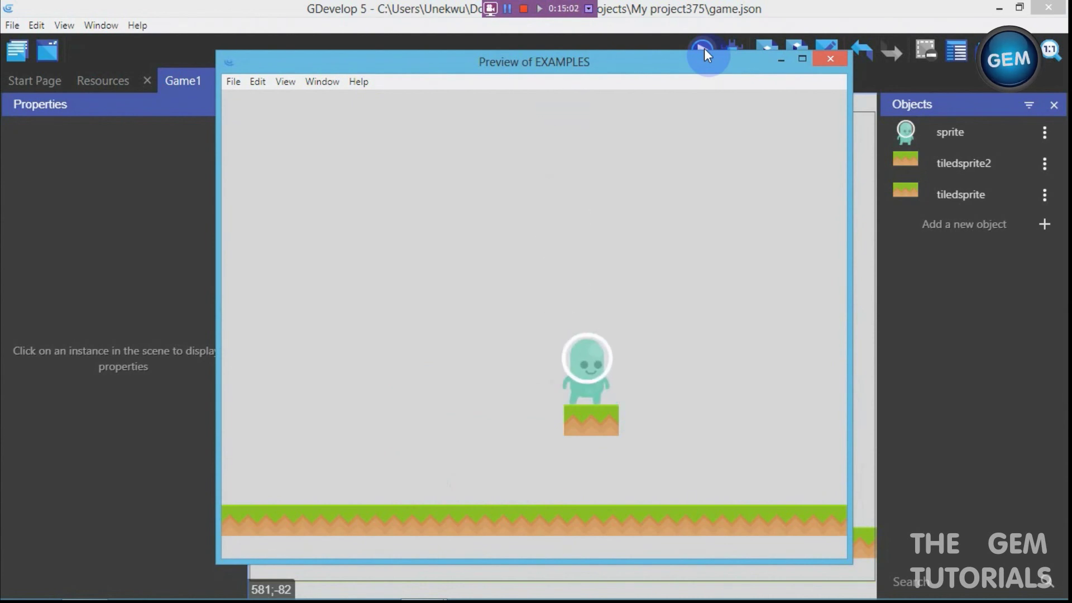
key("Right")
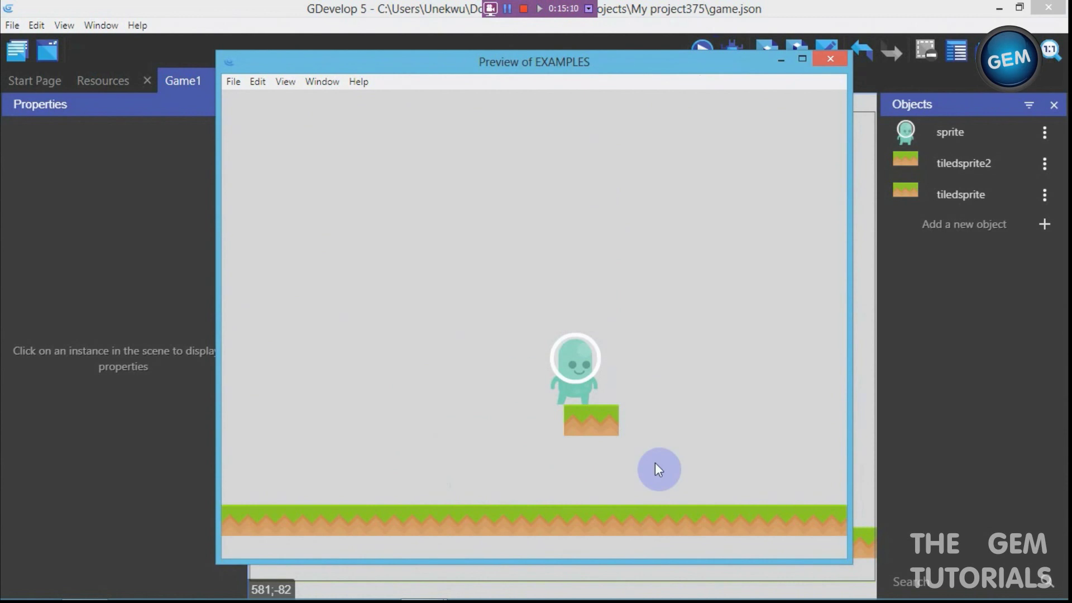
key("Left")
key("Right")
key("space")
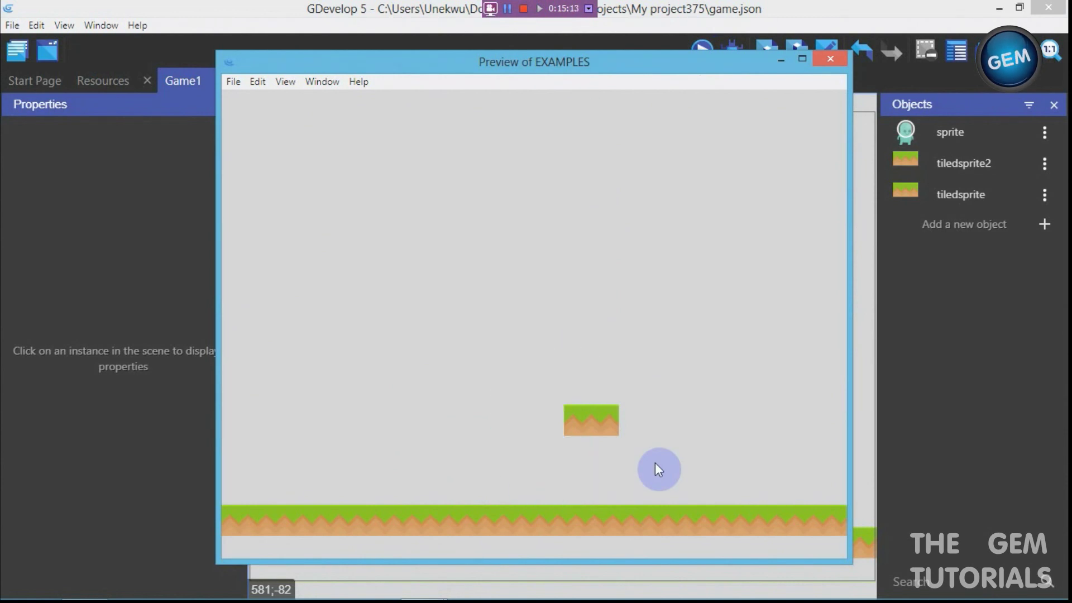
key("Left")
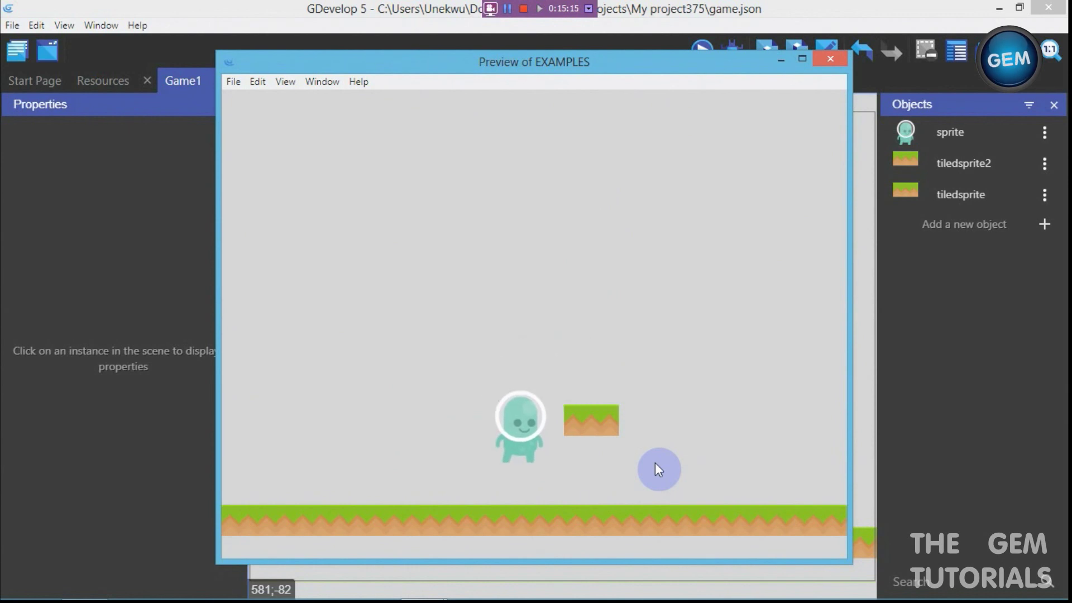
left_click(828, 60)
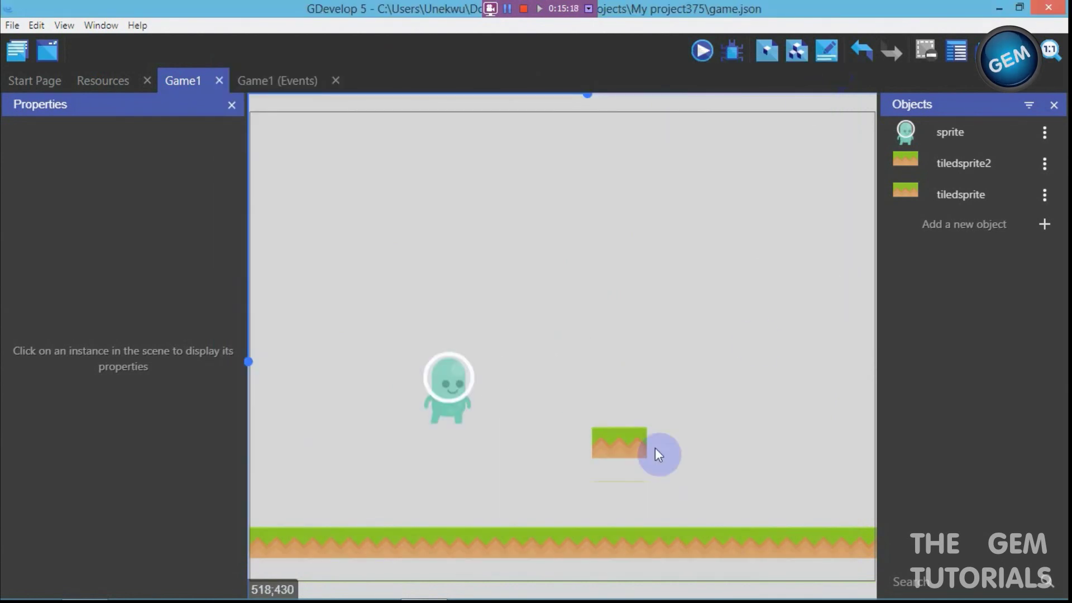
Change tiledsprite2's Platform behavior type to Ladder and apply it
left_click(1043, 163)
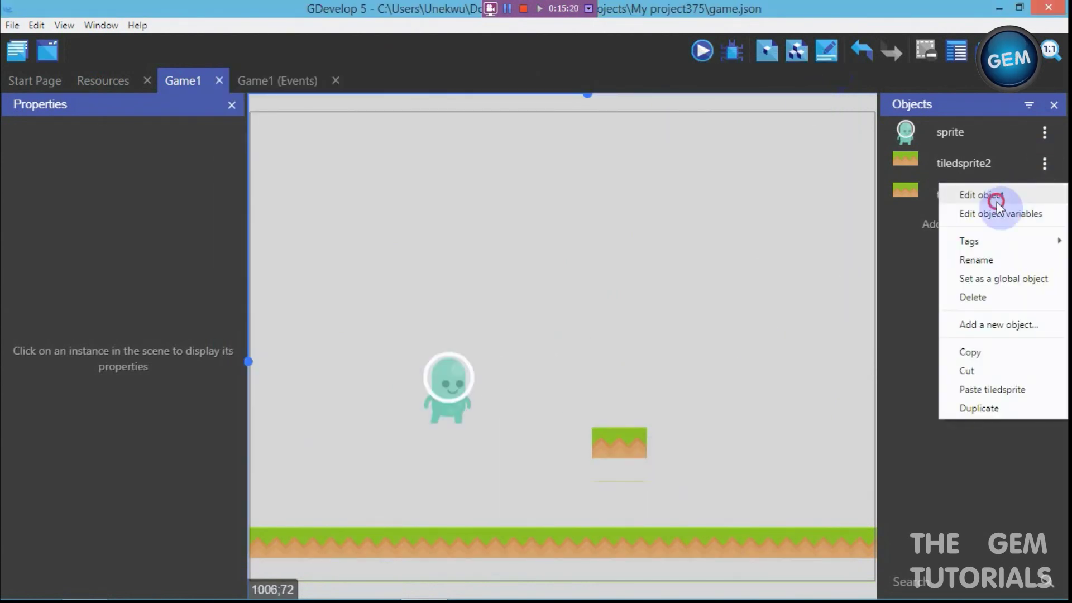
left_click(993, 197)
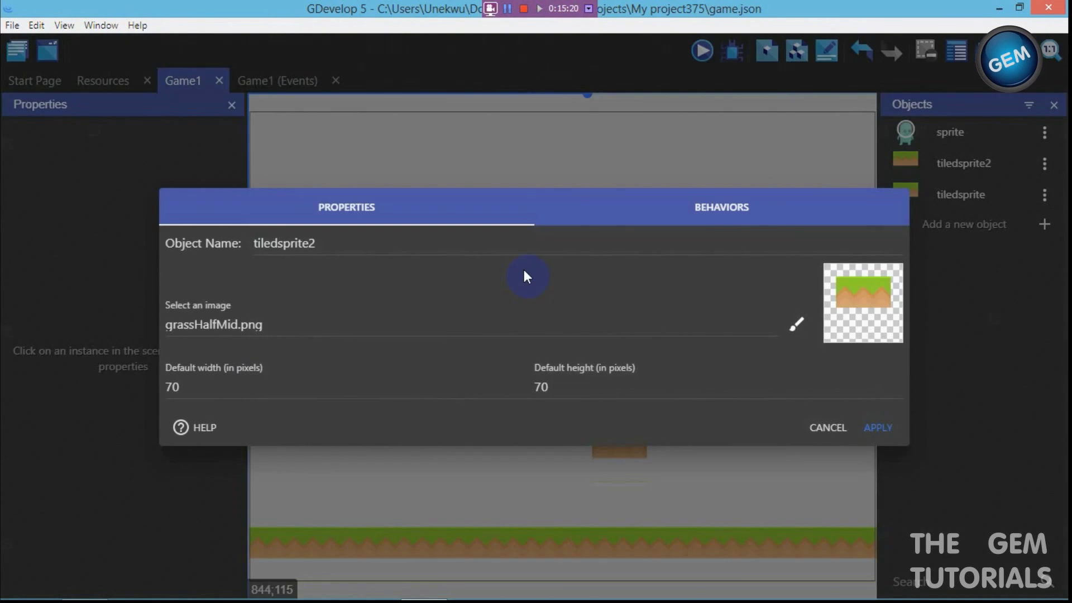
left_click(717, 209)
left_click(263, 397)
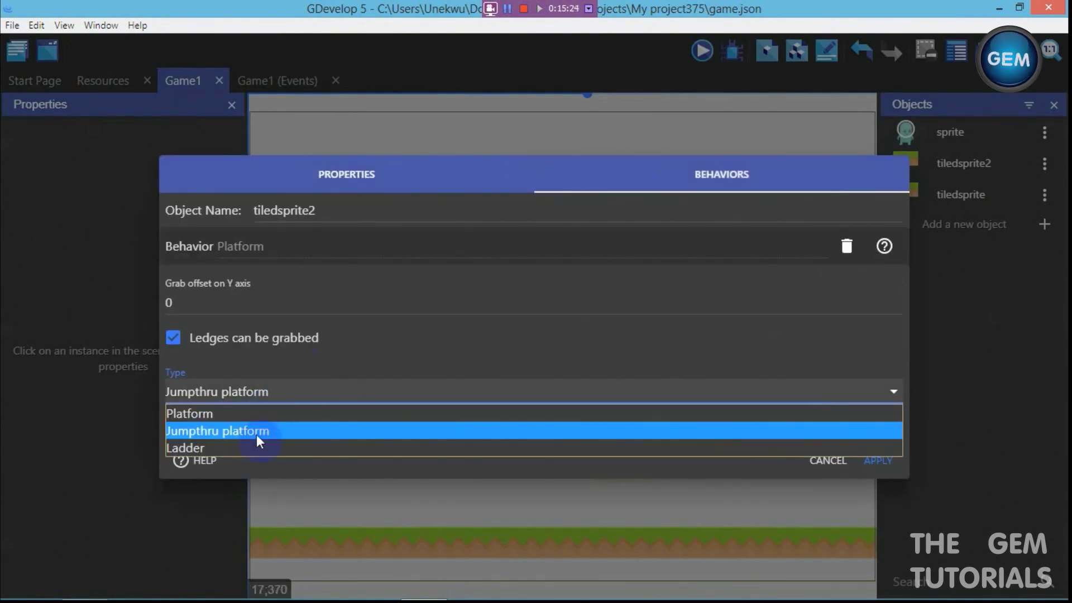
left_click(254, 446)
left_click(877, 456)
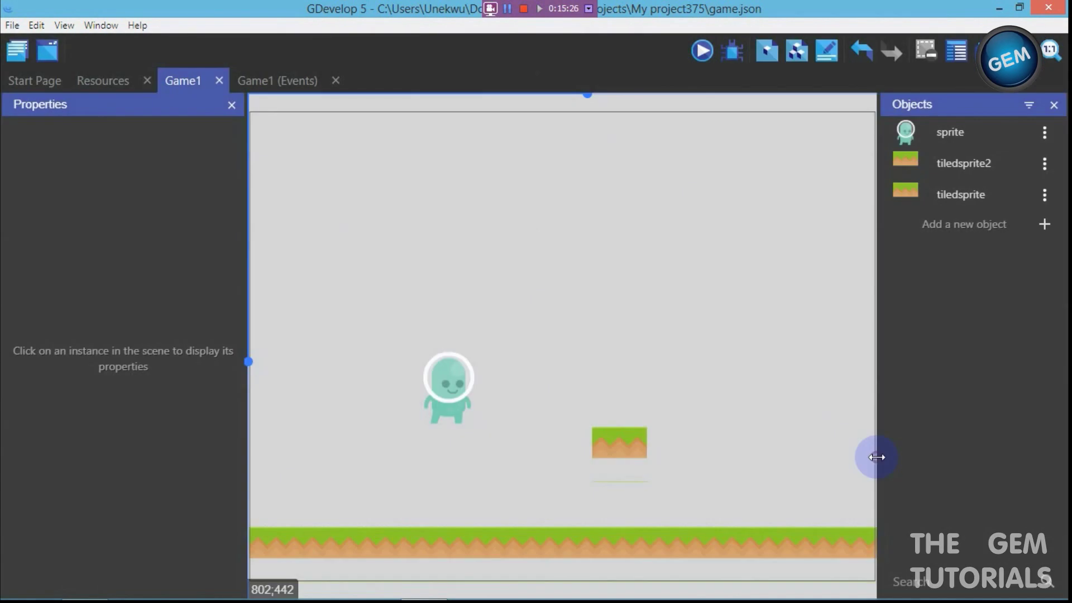
Stretch the tiledsprite2 instance to 70 by 131 pixels and position it at about X 434, Y 357
left_click(618, 438)
left_click_drag(618, 485, 621, 537)
left_click_drag(617, 437, 615, 386)
left_click(681, 329)
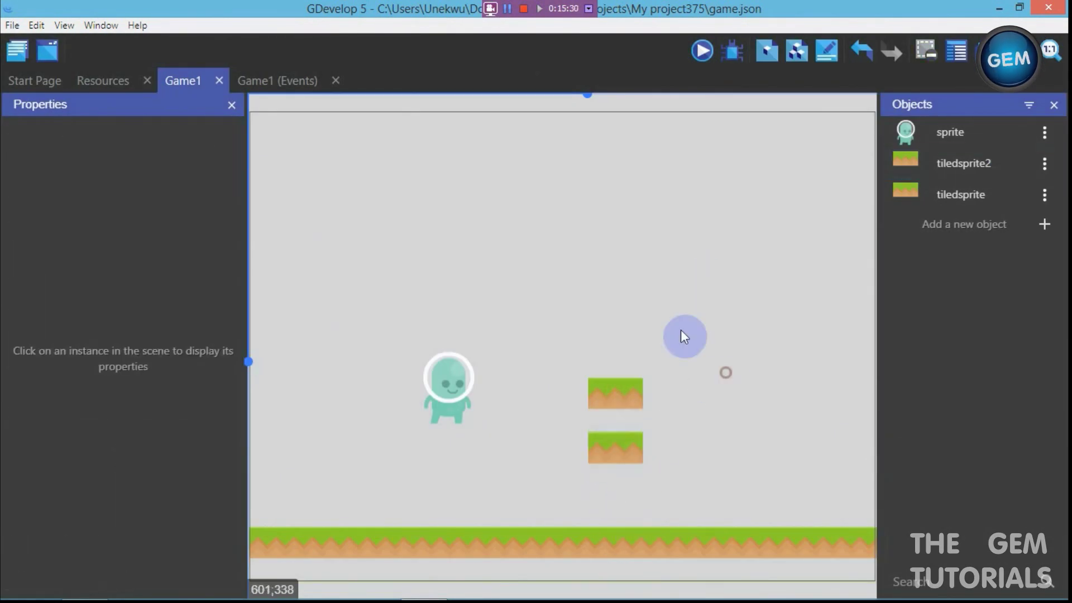
left_click(612, 424)
Set the jump speed in the sprite object's platformer behavior to 1000 and apply it
left_click(1043, 132)
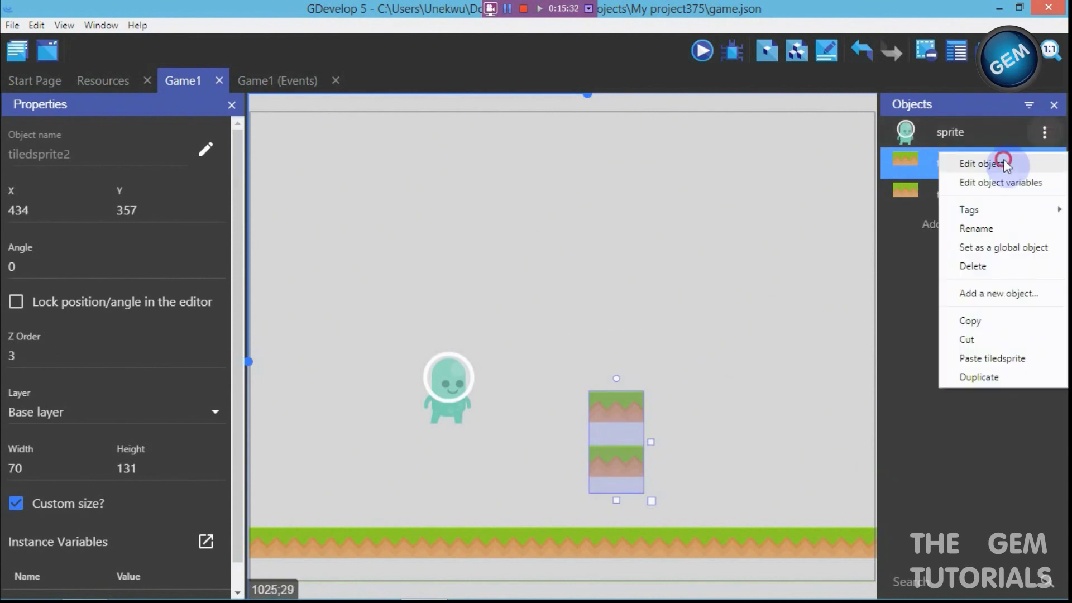
left_click(960, 161)
left_click(771, 202)
left_click_drag(899, 220, 899, 380)
left_click(232, 375)
left_click(241, 319)
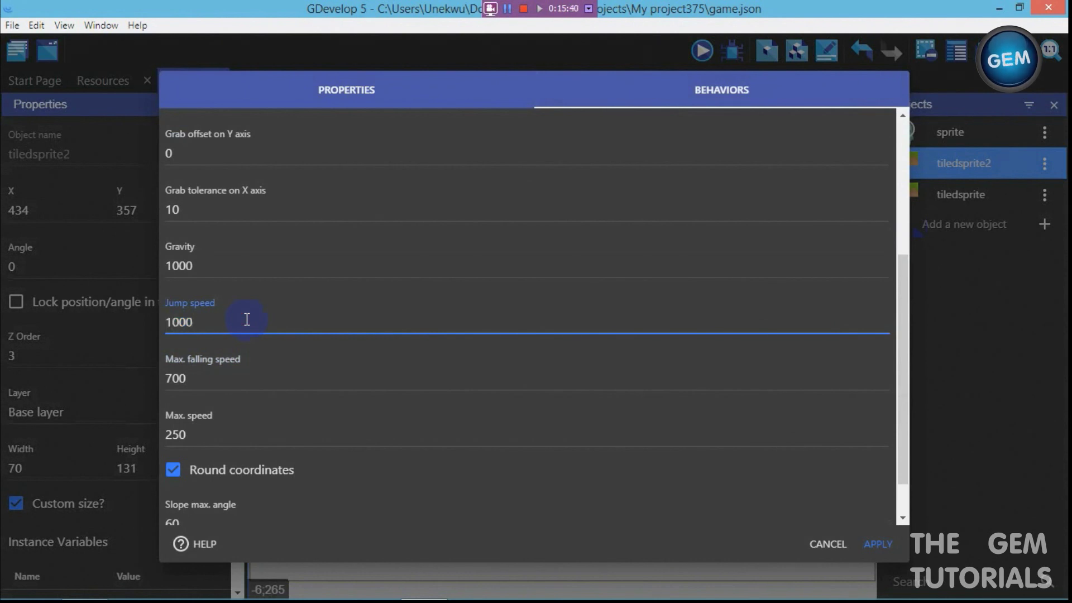
left_click(879, 540)
left_click(775, 280)
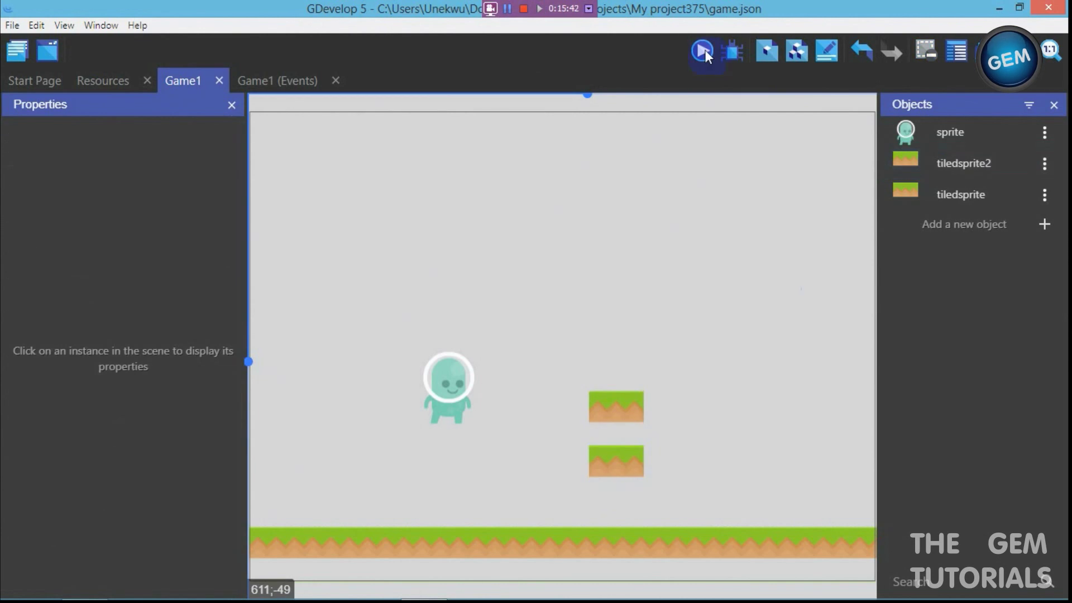
Preview the game, test the character climbing and jumping at the ladder-type platform, and close the preview
left_click(704, 48)
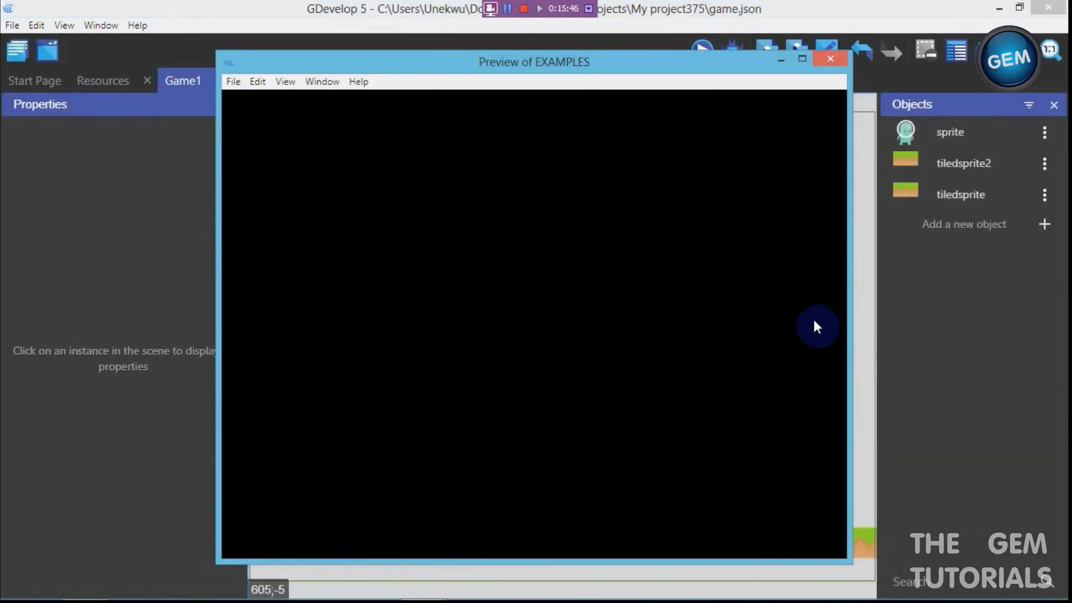
key("Right")
key("space")
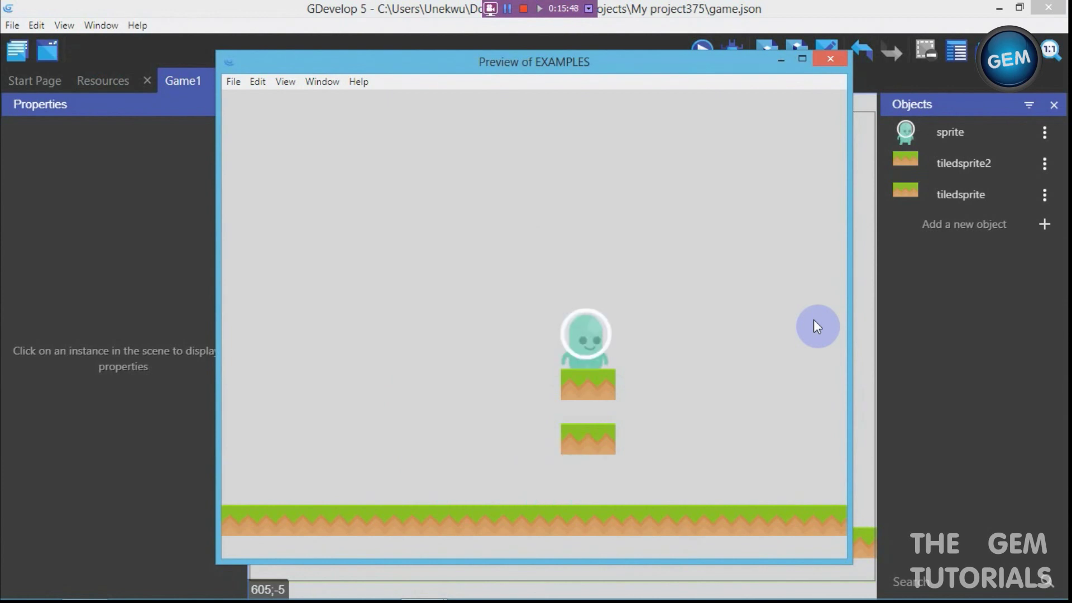
key("space")
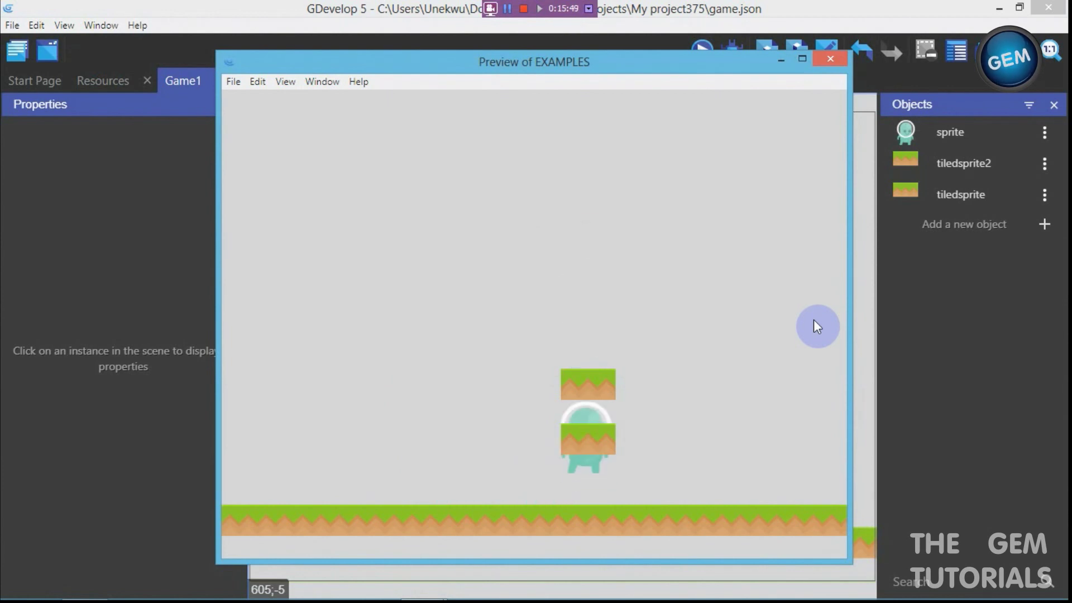
key("Left")
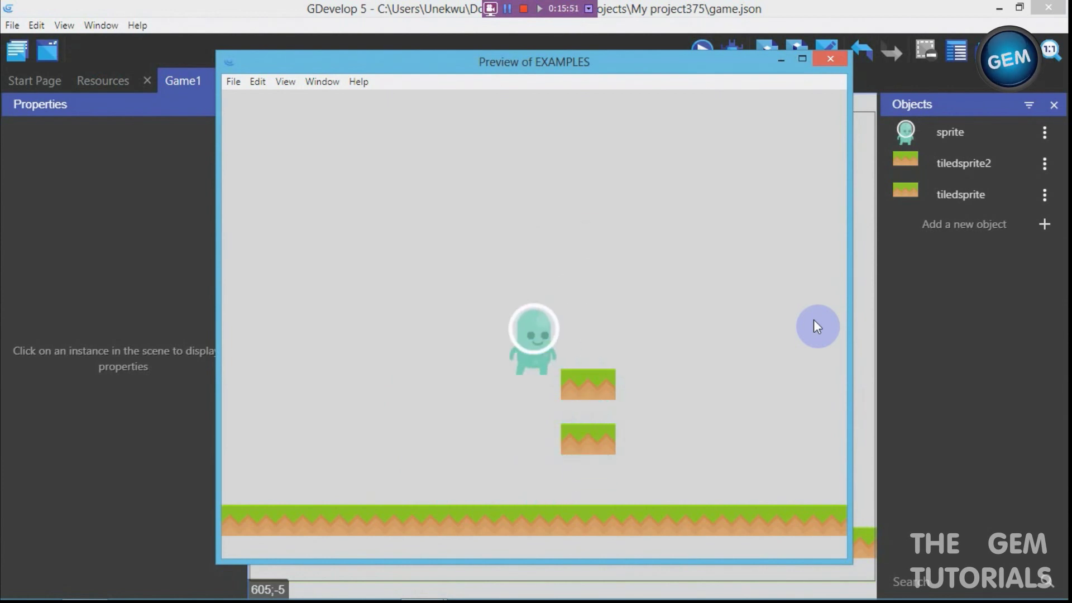
key("Right")
key("space")
key("Left")
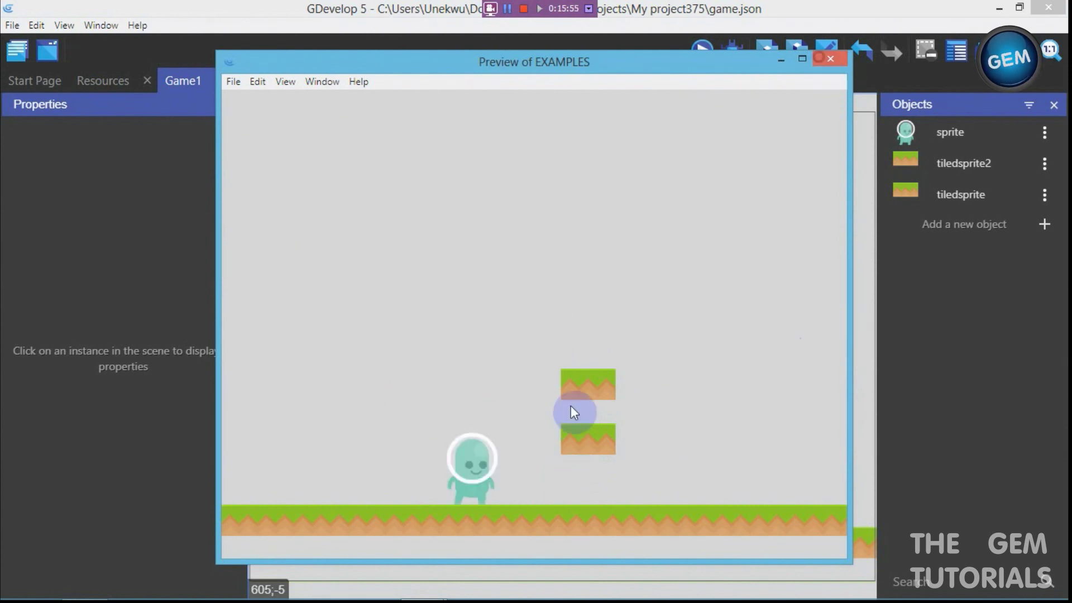
key("alt+F4")
Replace tiledsprite2's image with a ladder picture and lower its instance to about X 434, Y 394, just above the ground
left_click(1043, 163)
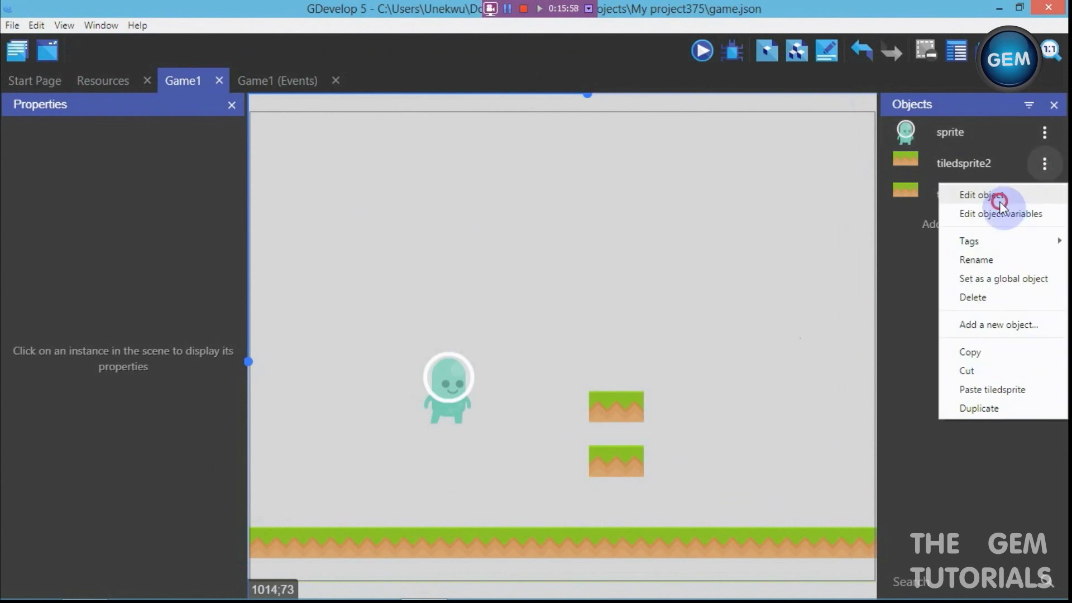
left_click(999, 201)
double_click(406, 330)
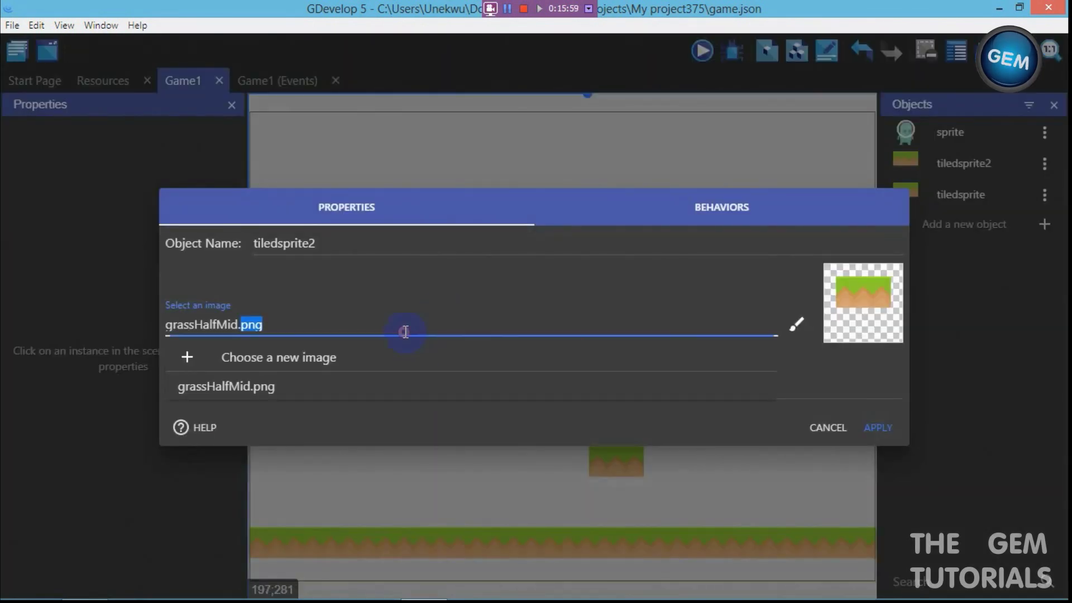
left_click(371, 363)
double_click(543, 427)
left_click(876, 425)
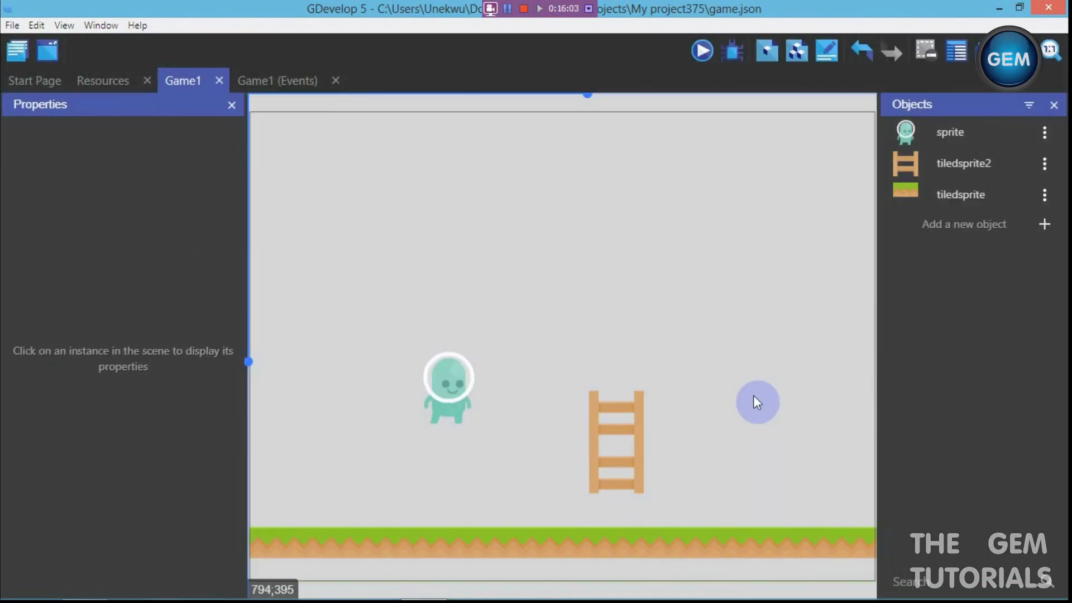
left_click_drag(620, 418, 620, 455)
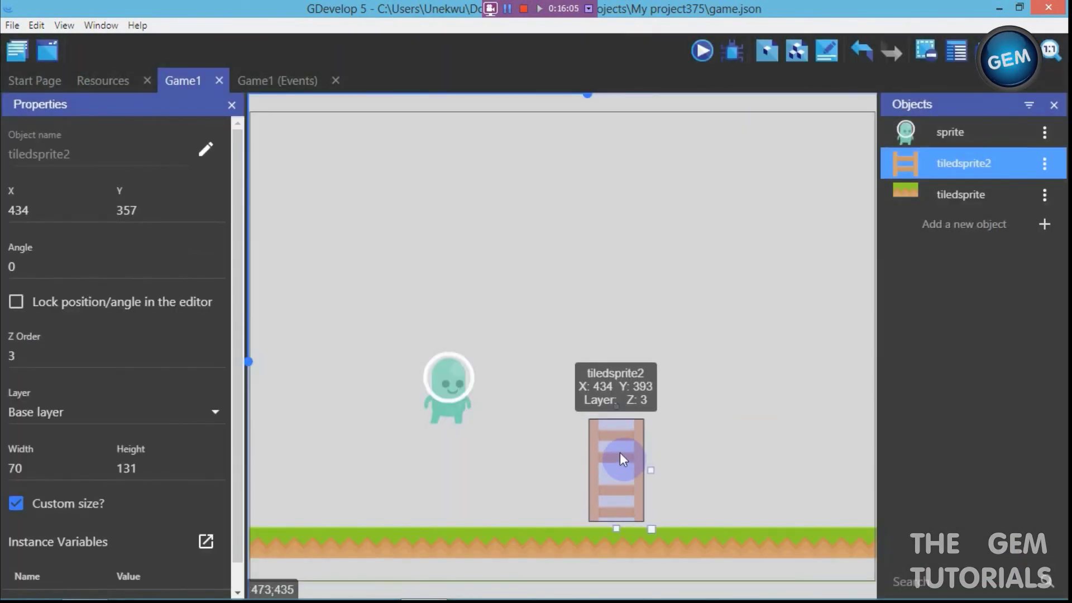
left_click(754, 109)
Preview the game, test the character climbing up and moving off the ladder on both sides, and close the preview
left_click(702, 51)
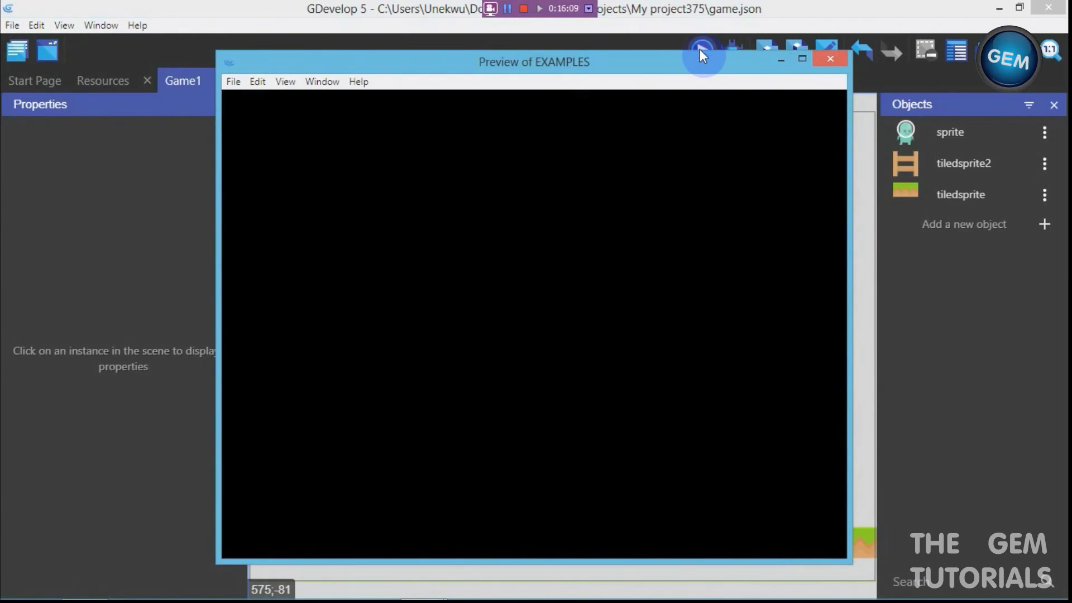
key("Right")
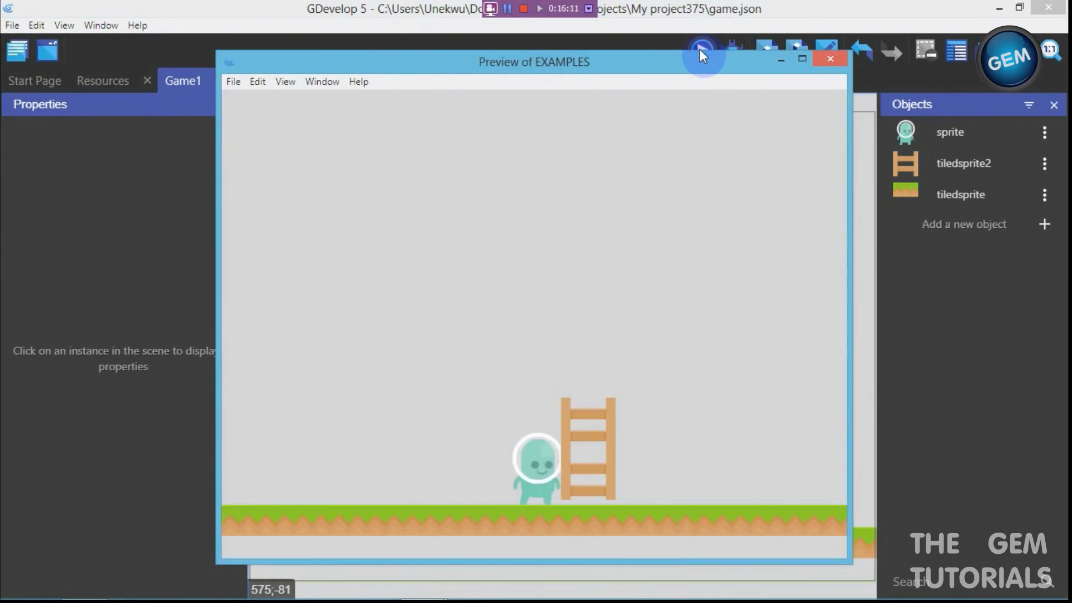
key("Up")
key("Right")
key("Left")
key("Up")
key("Left")
key("Right")
key("Up")
key("Left")
key("Right")
key("Up")
key("Left")
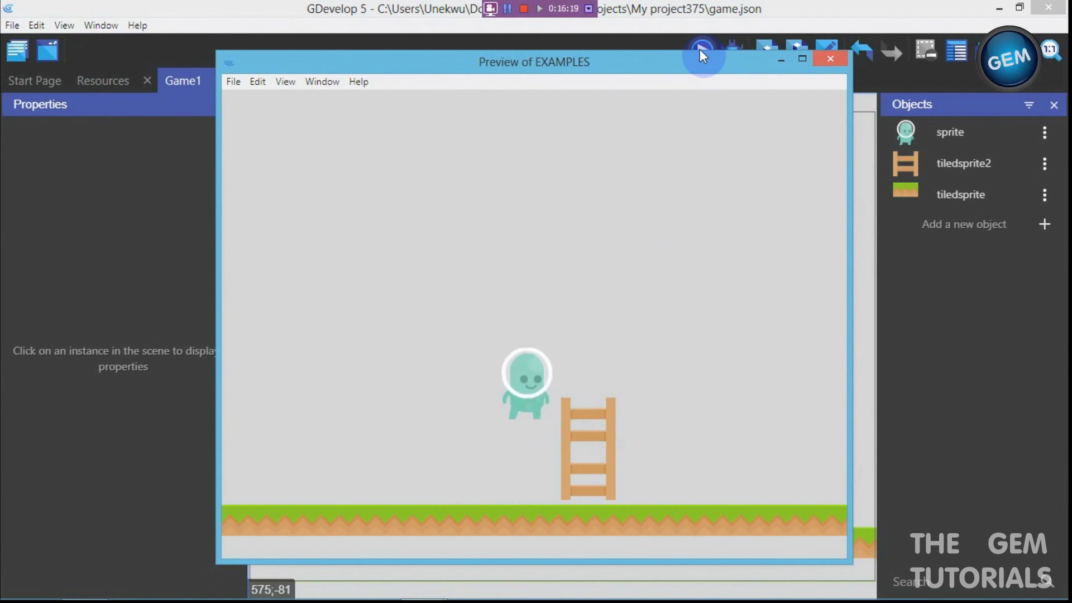
key("Right")
key("Up")
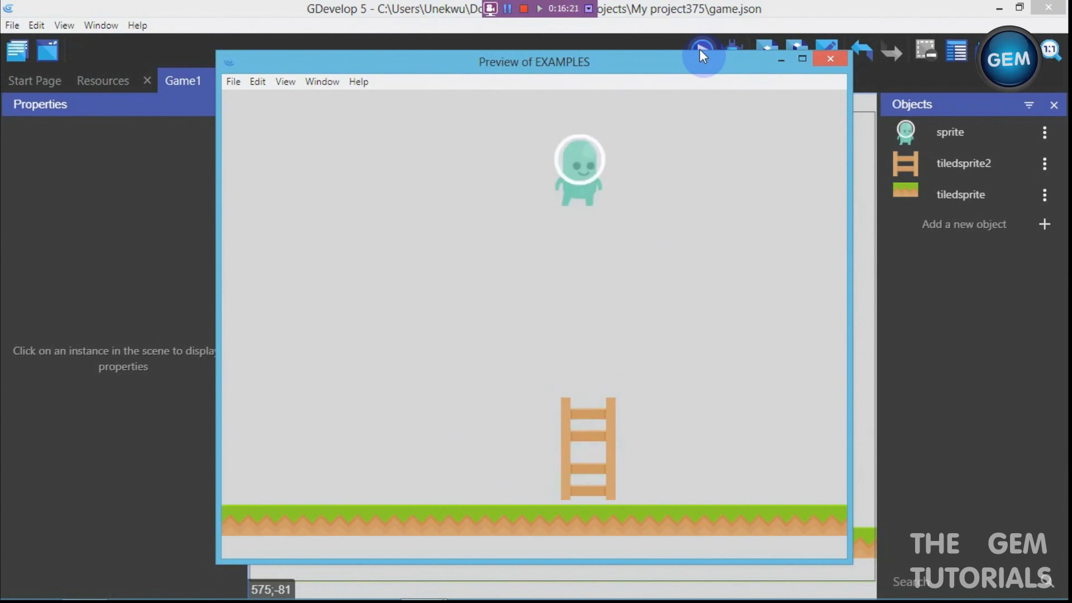
key("Left")
left_click(829, 59)
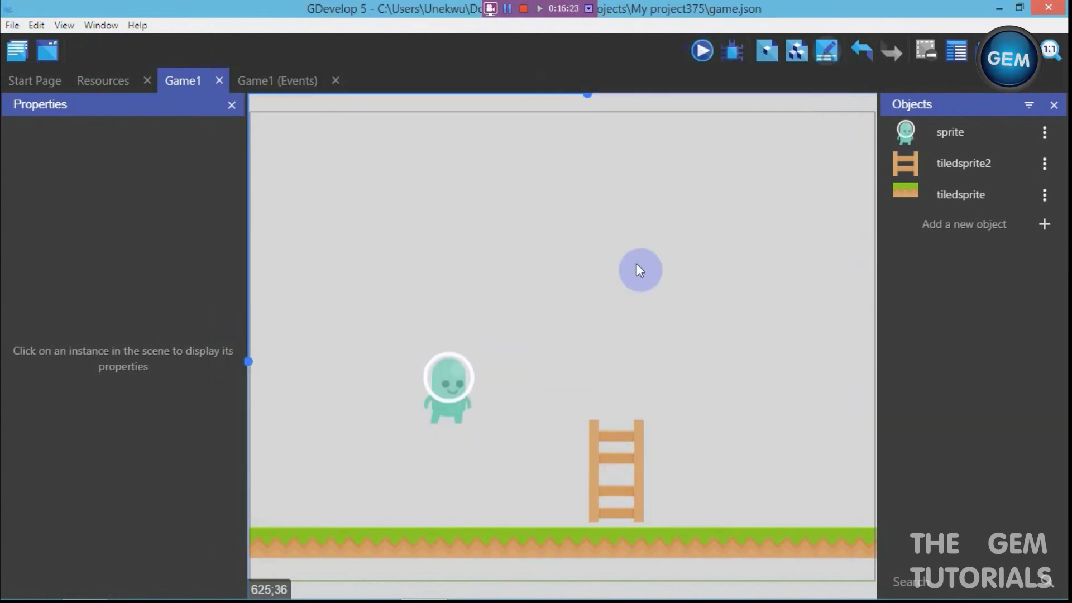
Delete the tiledsprite2 ladder object and remove all references to it in groups and events
left_click(636, 474)
left_click(1042, 167)
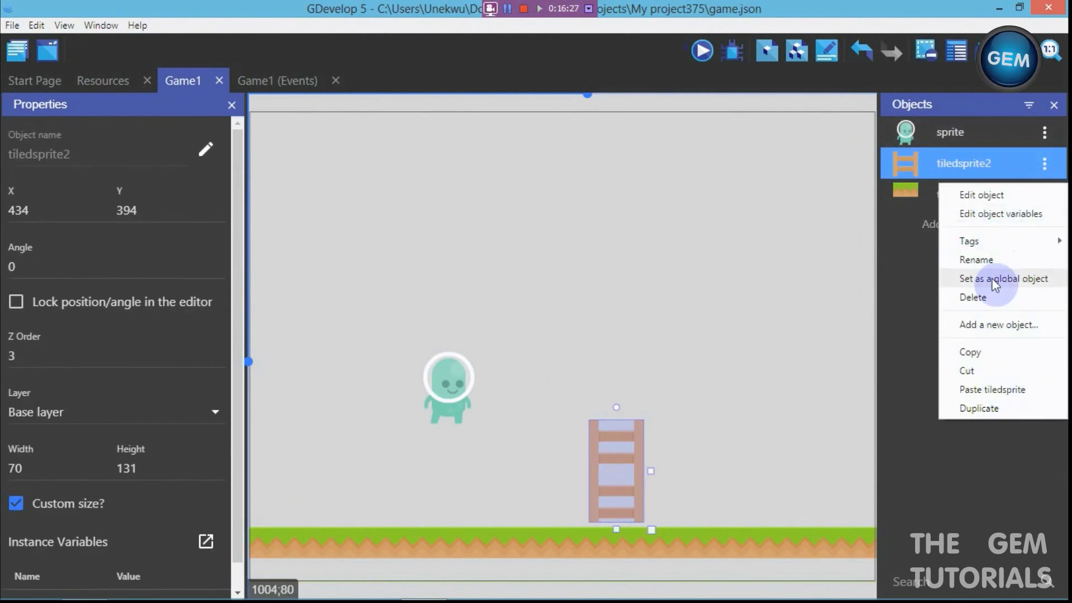
left_click(990, 295)
left_click(588, 303)
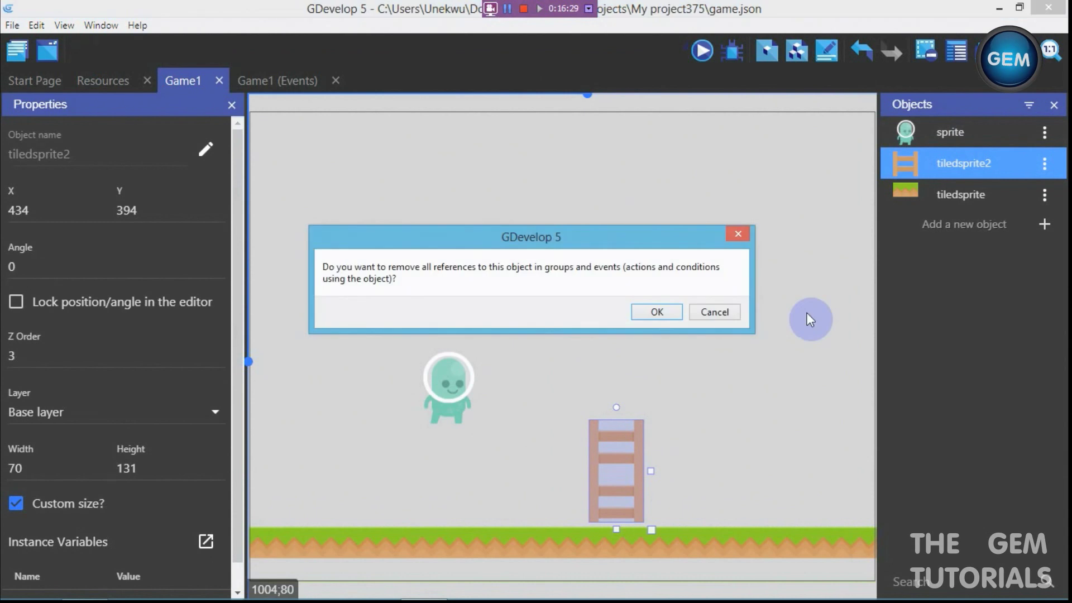
left_click(656, 314)
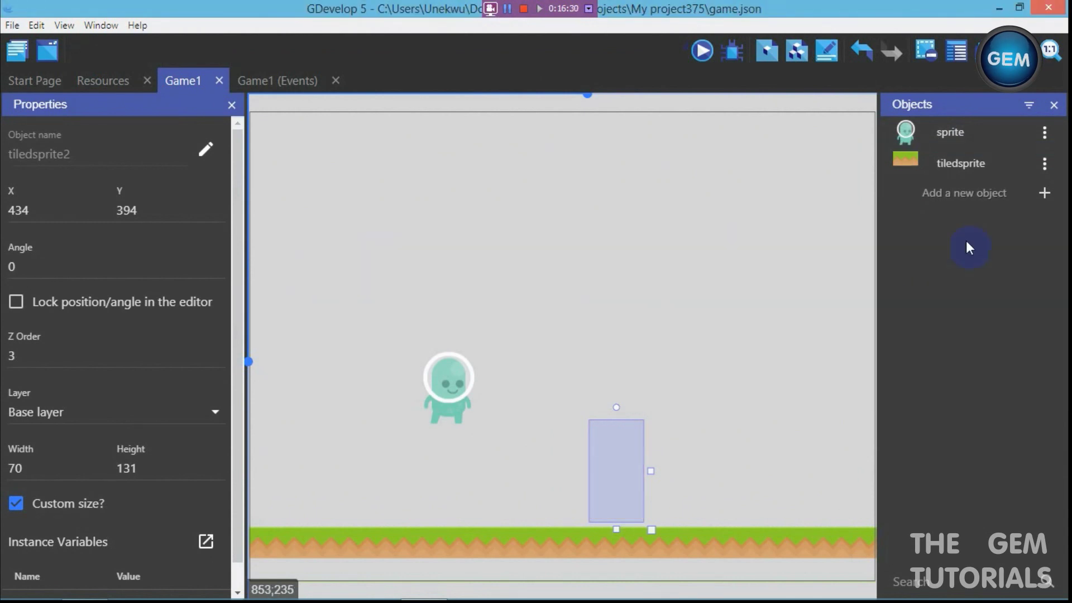
Add a new Text object, set its displayed text to GEM and name it text
left_click(1021, 197)
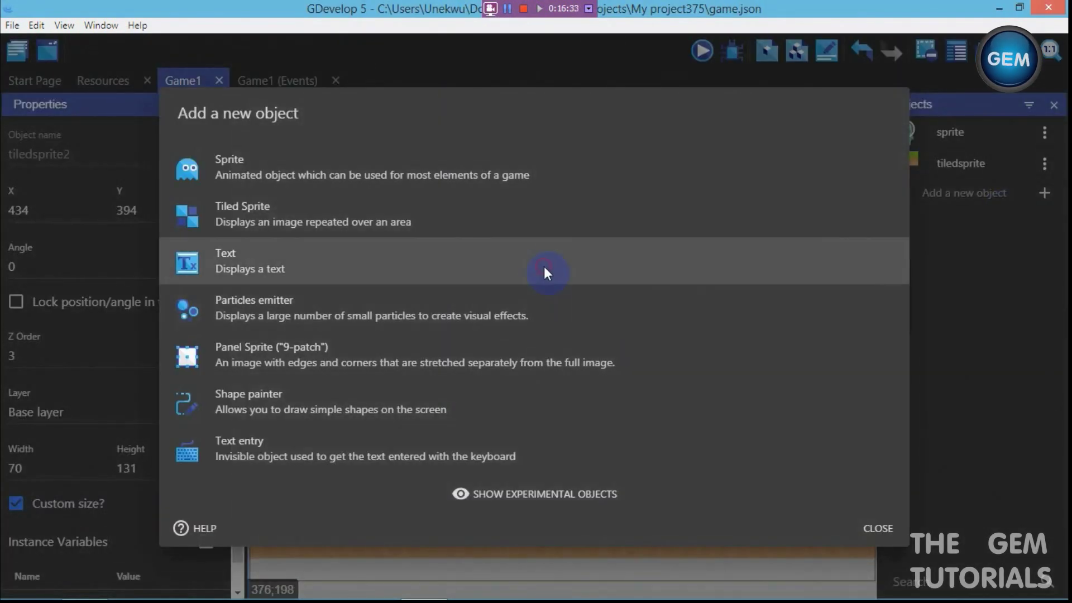
left_click(546, 267)
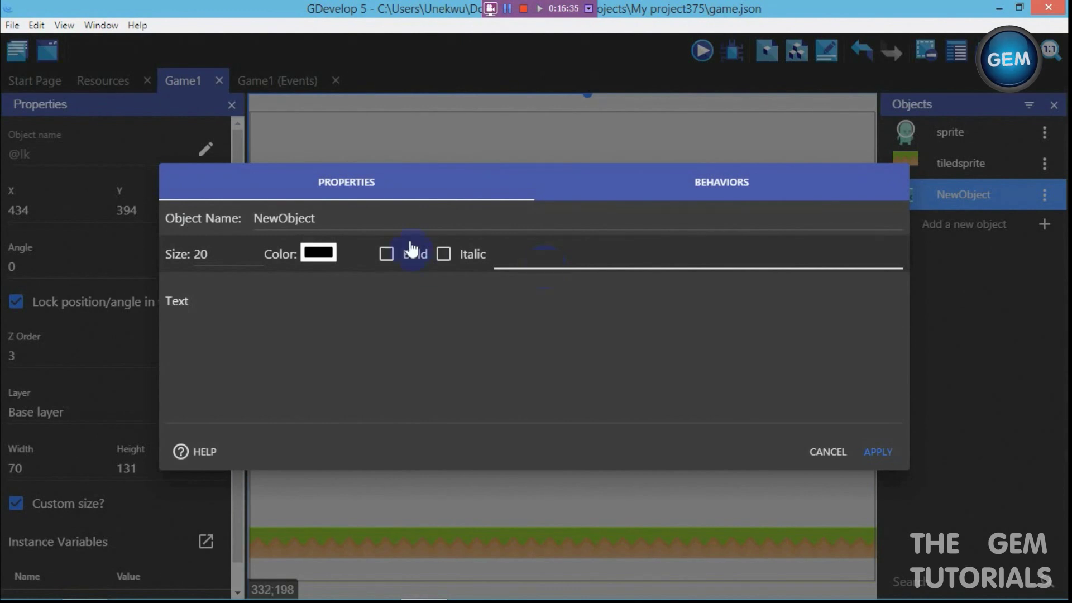
left_click(307, 327)
key("ctrl+a")
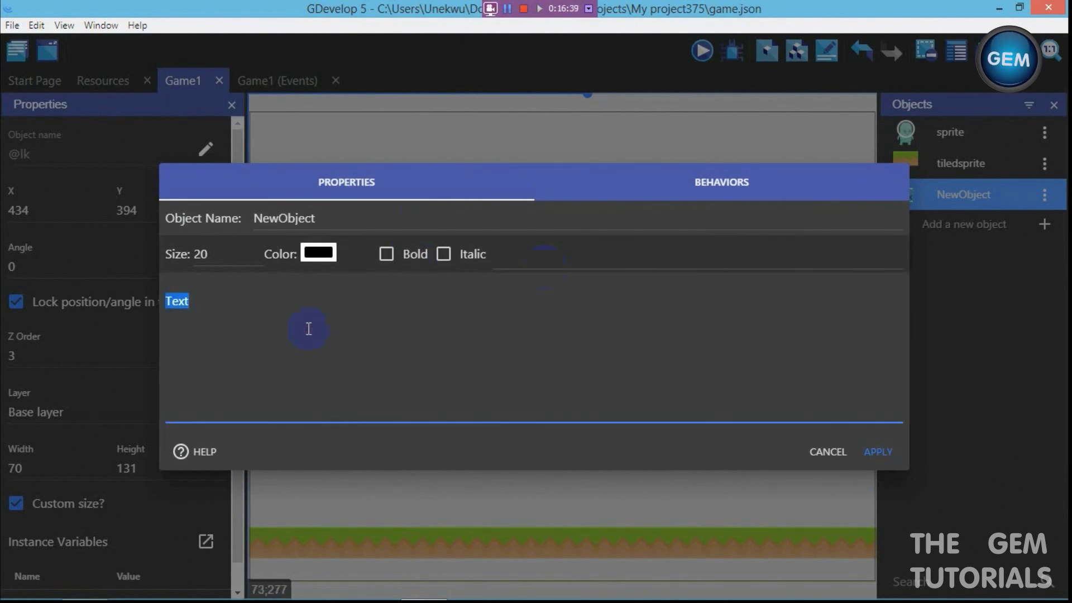
double_click(344, 221)
type("text")
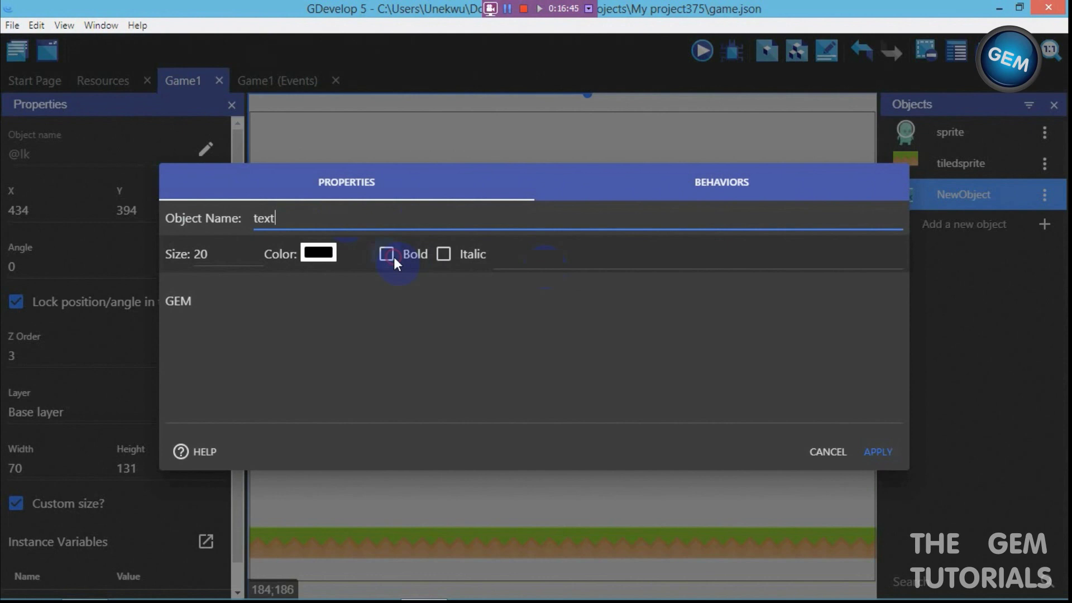
Make the GEM text bold and load Bimbo_JVE.ttf as its font
left_click(392, 256)
left_click(502, 254)
left_click(551, 292)
left_click(95, 147)
double_click(94, 148)
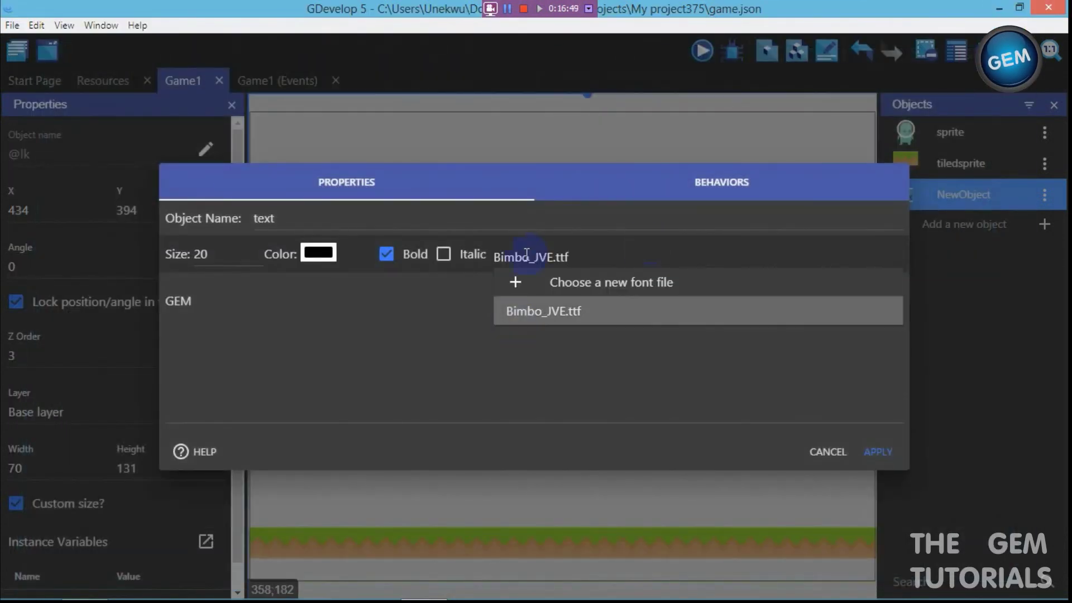
Set the text size to 80 and its color to purple BD10E0, and apply the text object's properties
left_click(214, 256)
left_click(202, 255)
key("BackSpace")
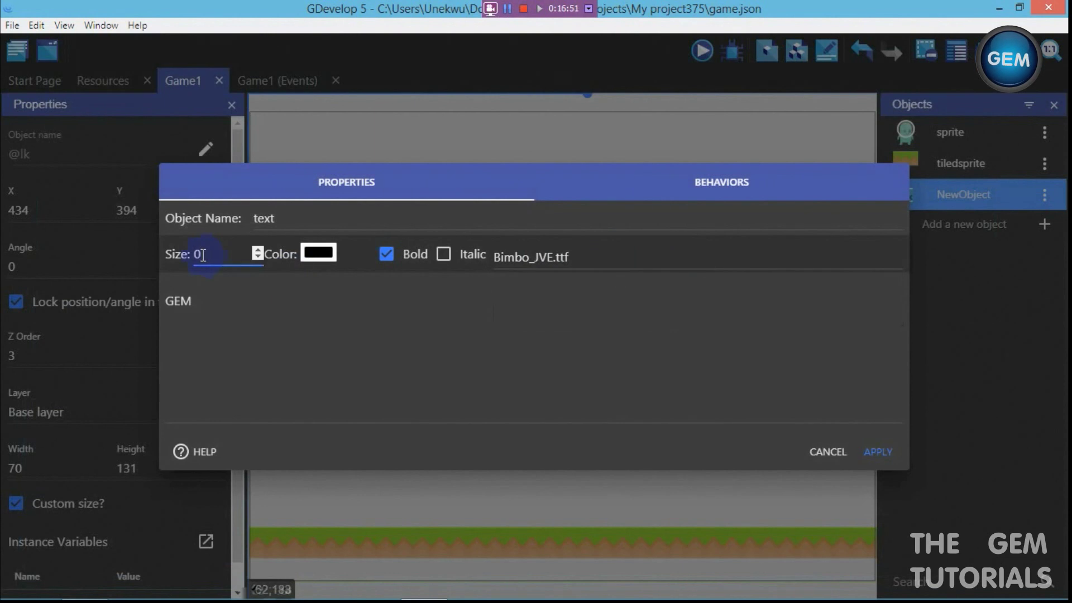
left_click(312, 251)
left_click(316, 256)
left_click(322, 249)
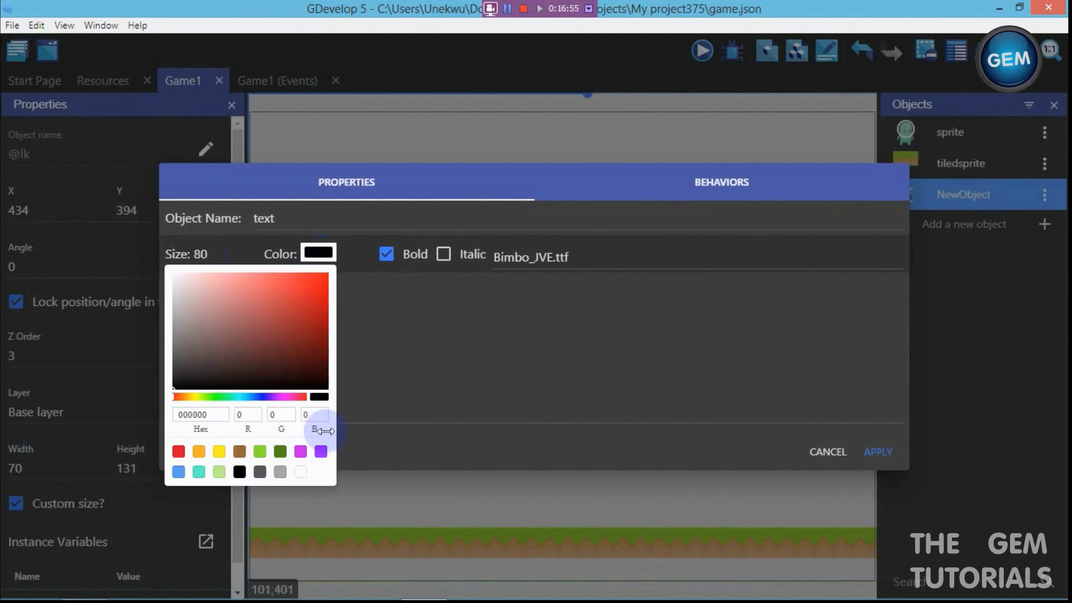
left_click(301, 451)
left_click(807, 390)
left_click(864, 450)
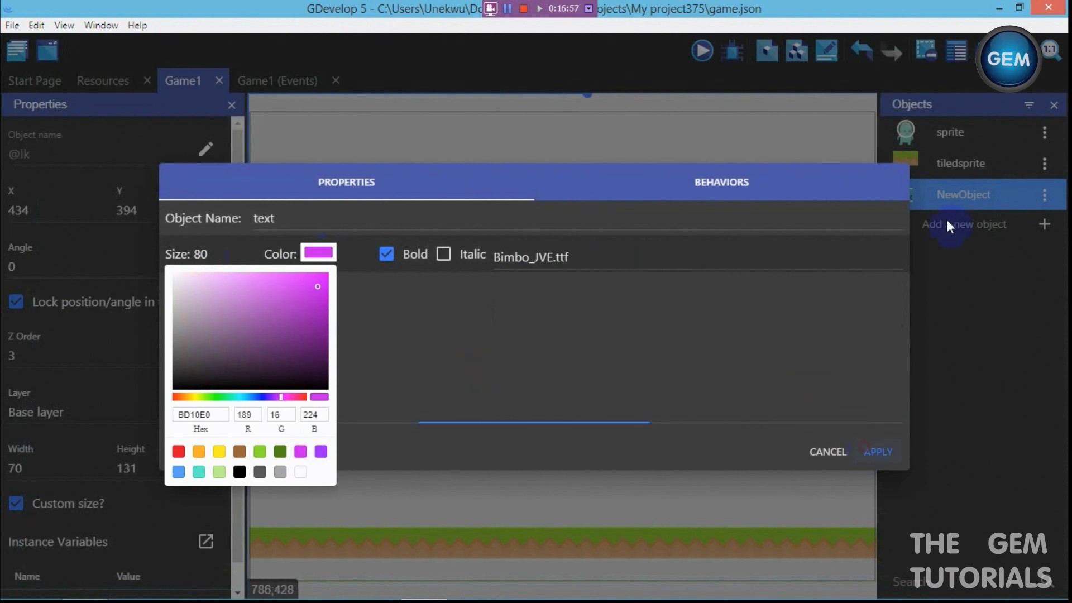
Place the GEM text in the scene at X 272, Y -4, on the upper edge
left_click_drag(948, 193, 532, 313)
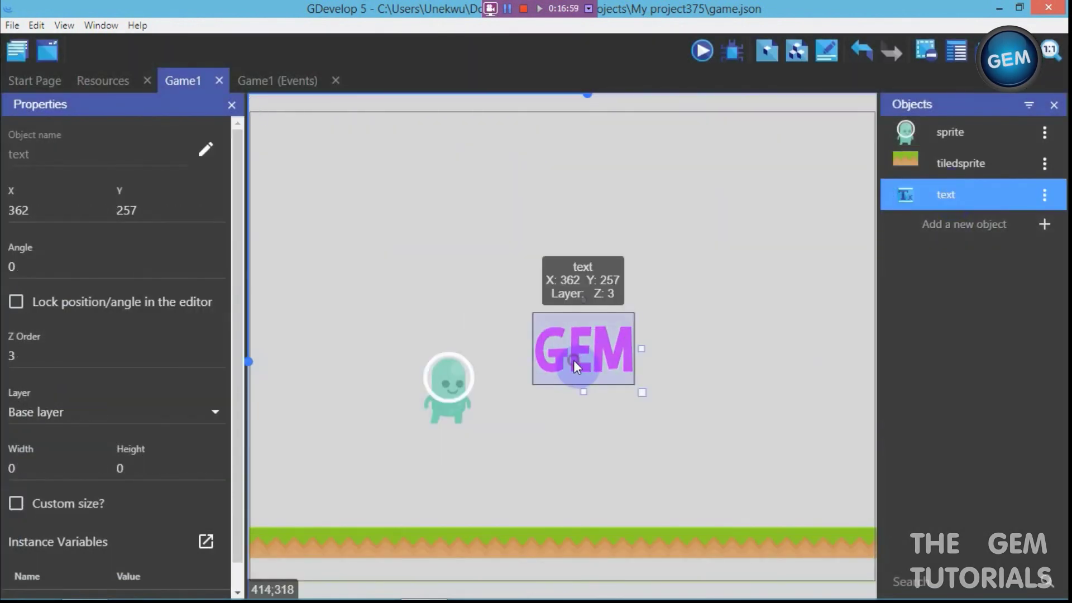
left_click_drag(573, 360, 526, 202)
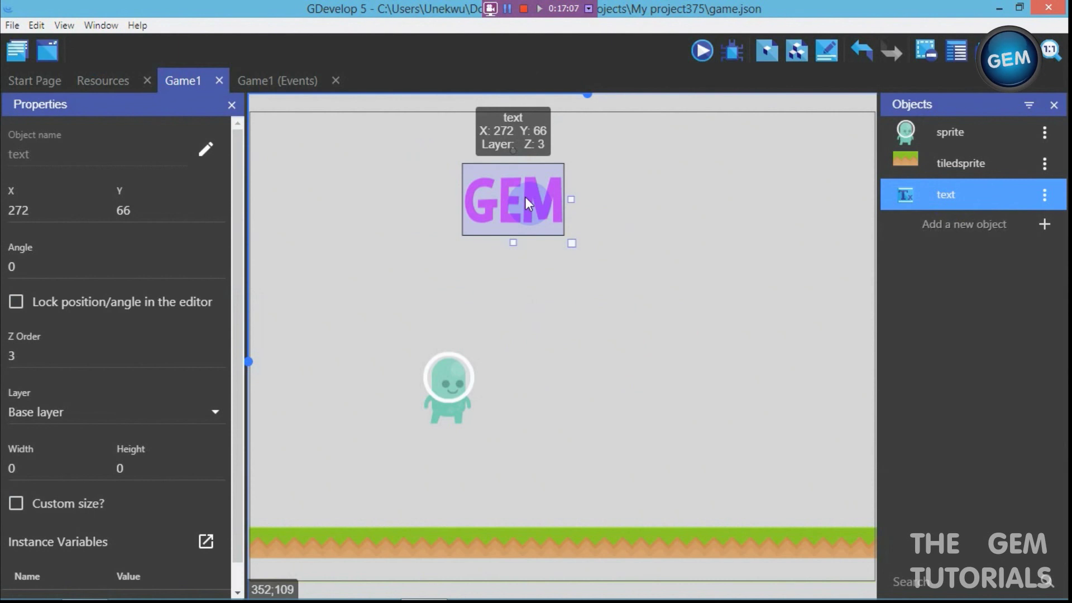
key("Delete")
left_click_drag(1022, 204, 504, 151)
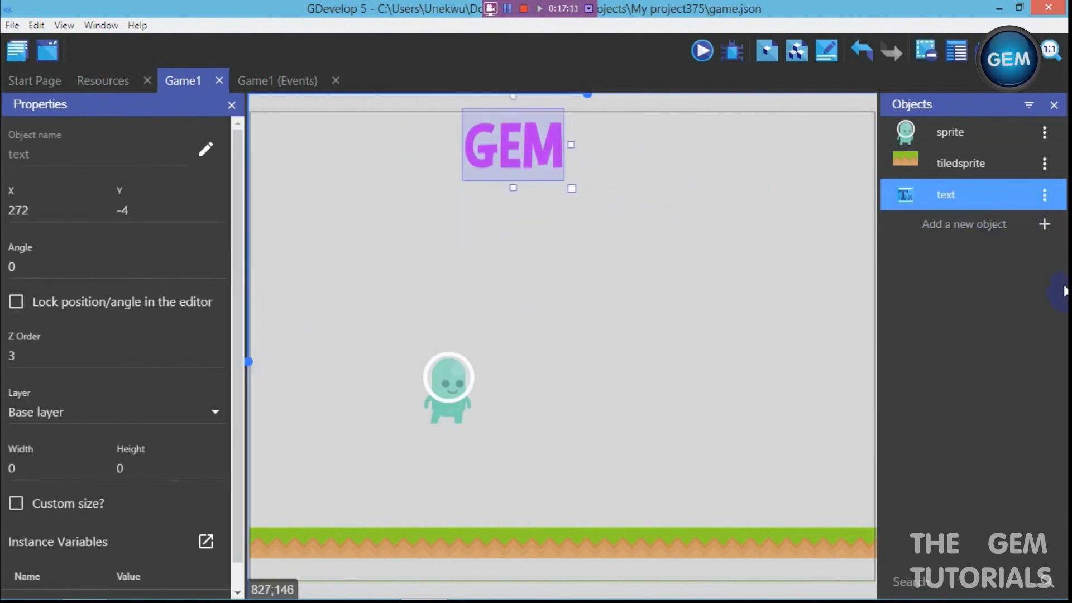
Add a new Particles emitter object and name it particle
left_click(1045, 224)
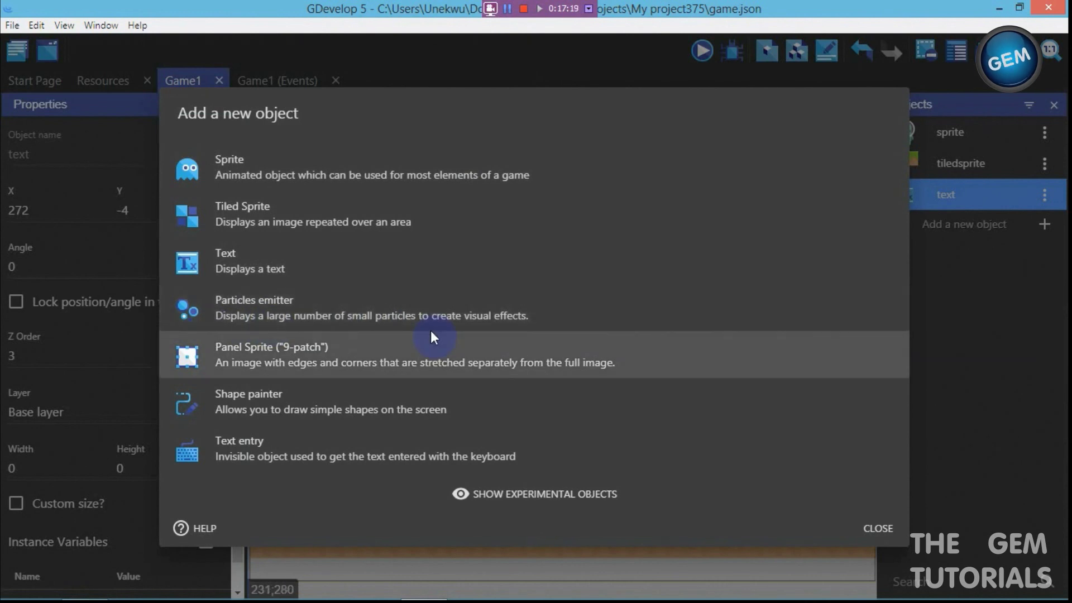
left_click(382, 316)
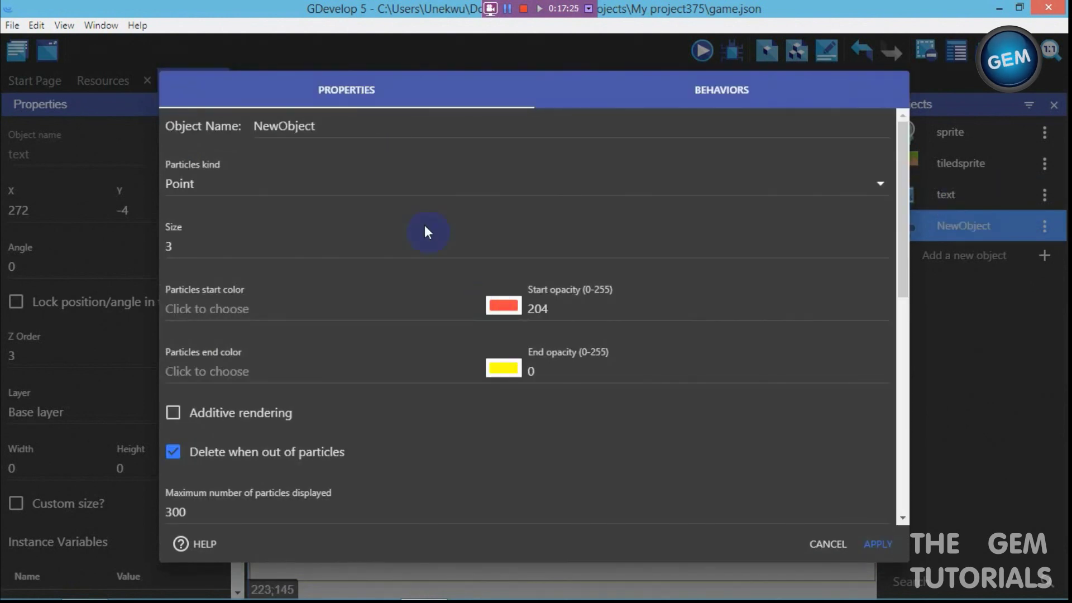
double_click(356, 121)
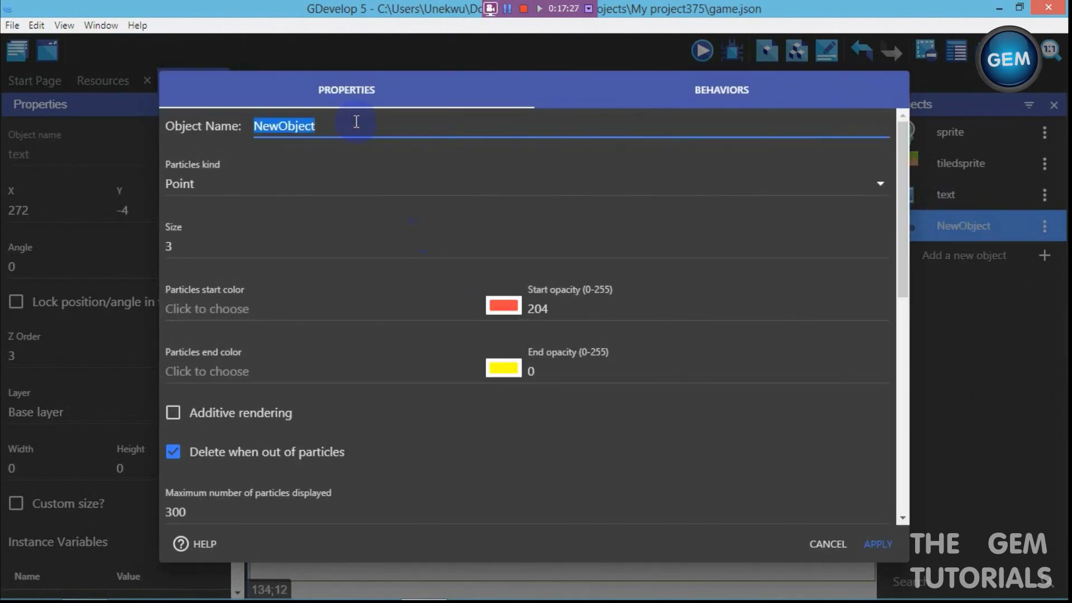
type("particle")
Try the Textured and Point particle kinds for the emitter
left_click(277, 184)
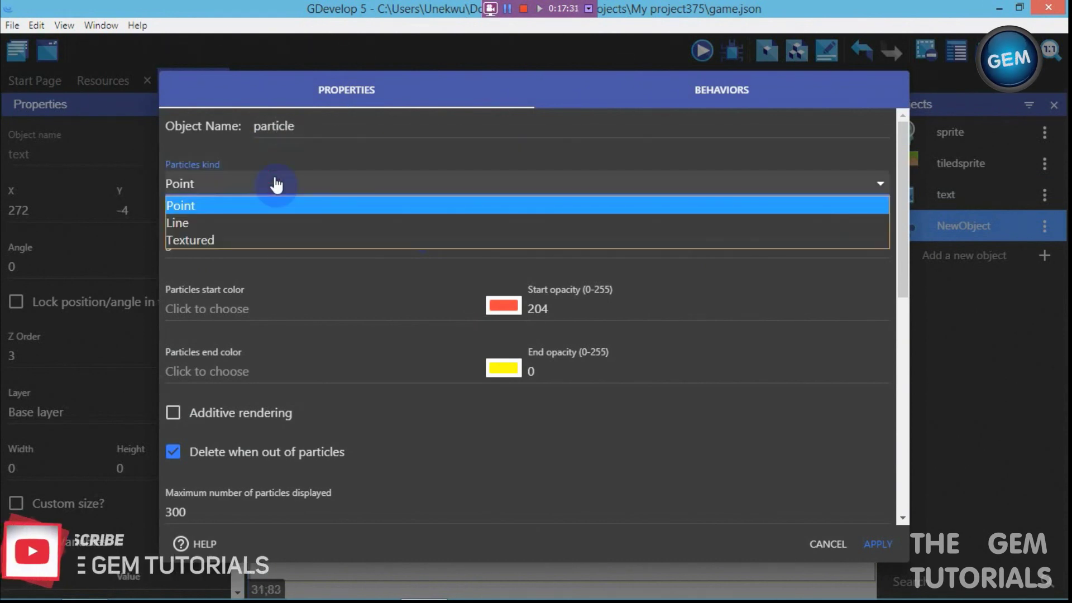
left_click(254, 240)
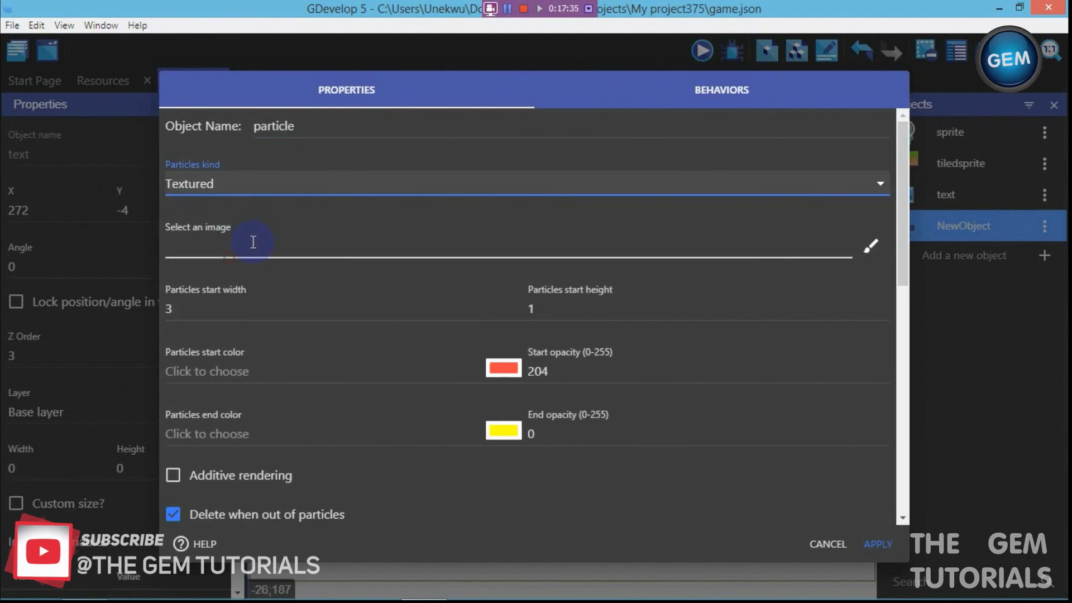
left_click(300, 192)
left_click(300, 192)
left_click(300, 191)
key("Up")
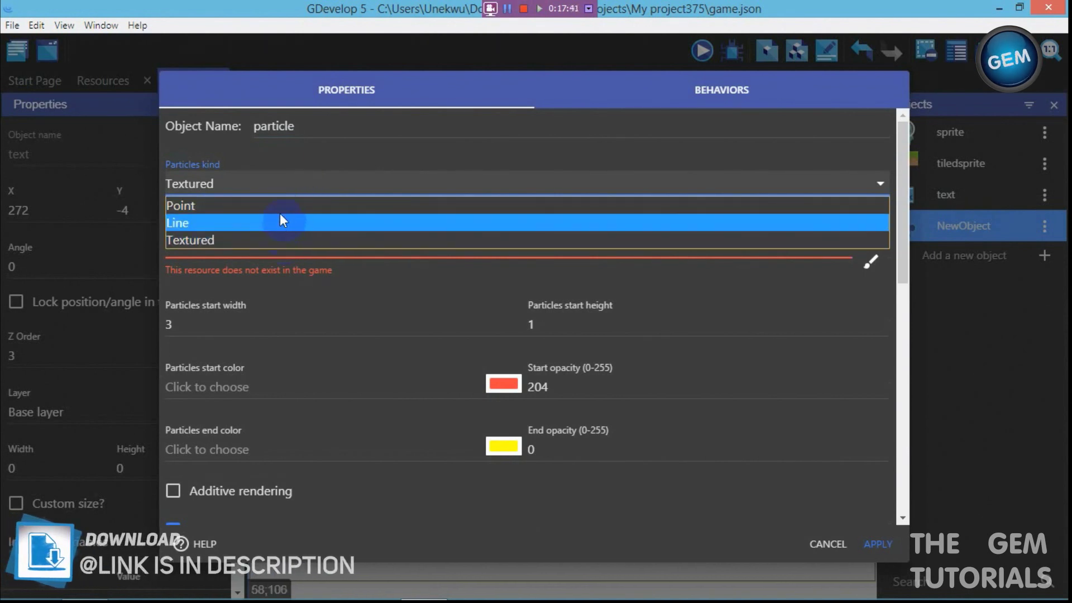
left_click(279, 205)
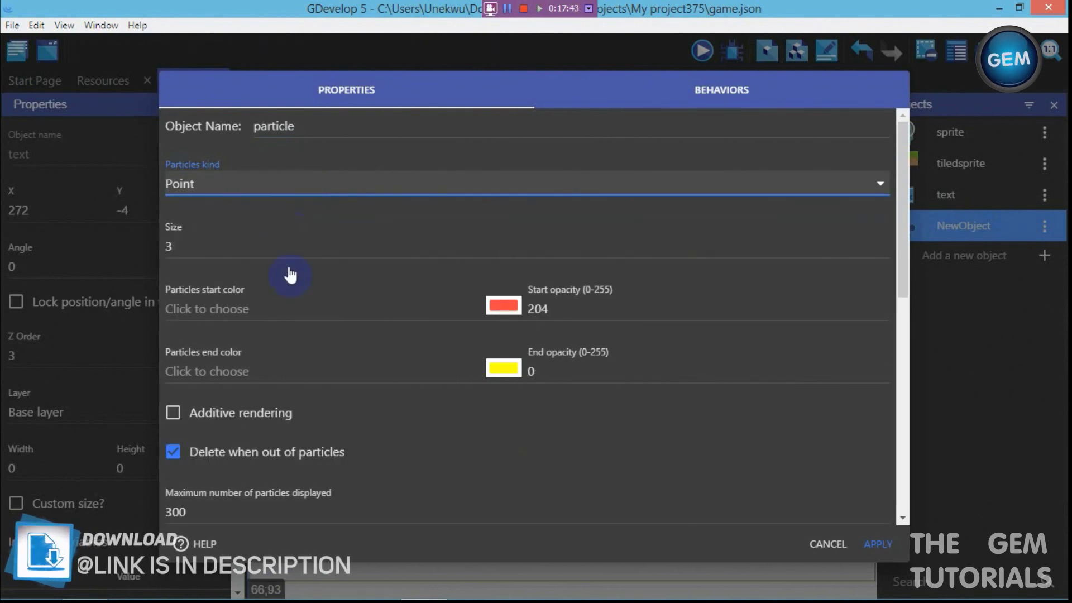
left_click(294, 187)
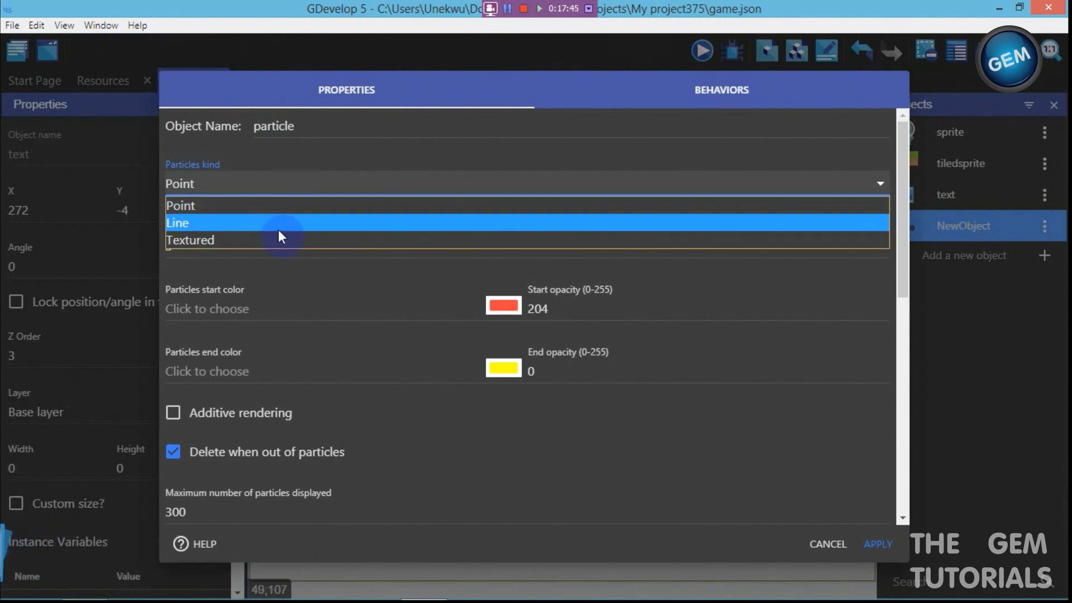
left_click(279, 239)
Set the emitter's particles kind to Line with a lines length of 6
left_click(296, 189)
left_click(266, 227)
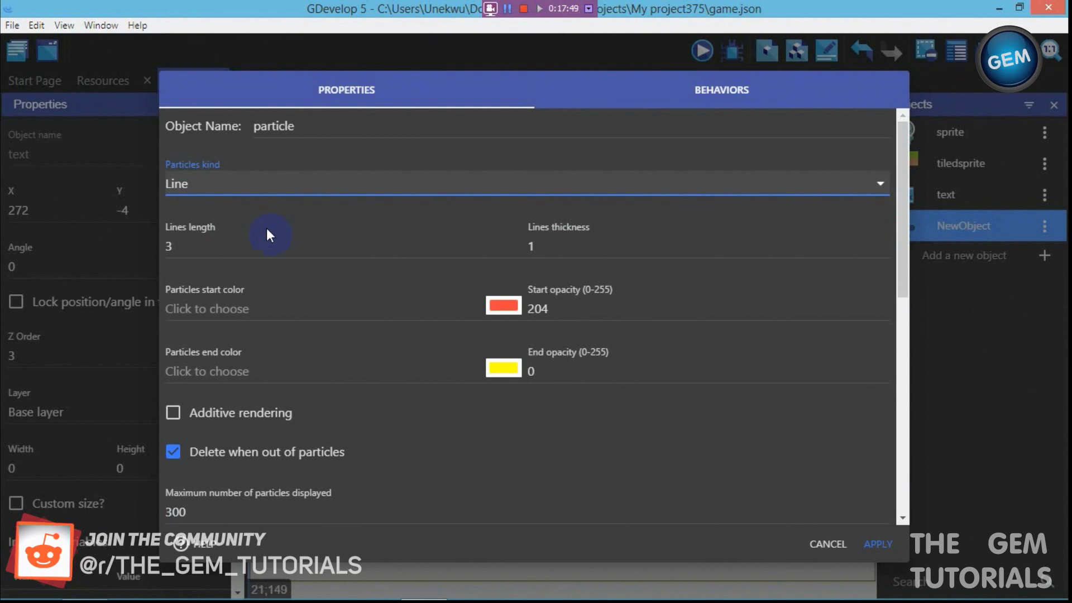
left_click(226, 249)
left_click(213, 249)
key("BackSpace")
type("80")
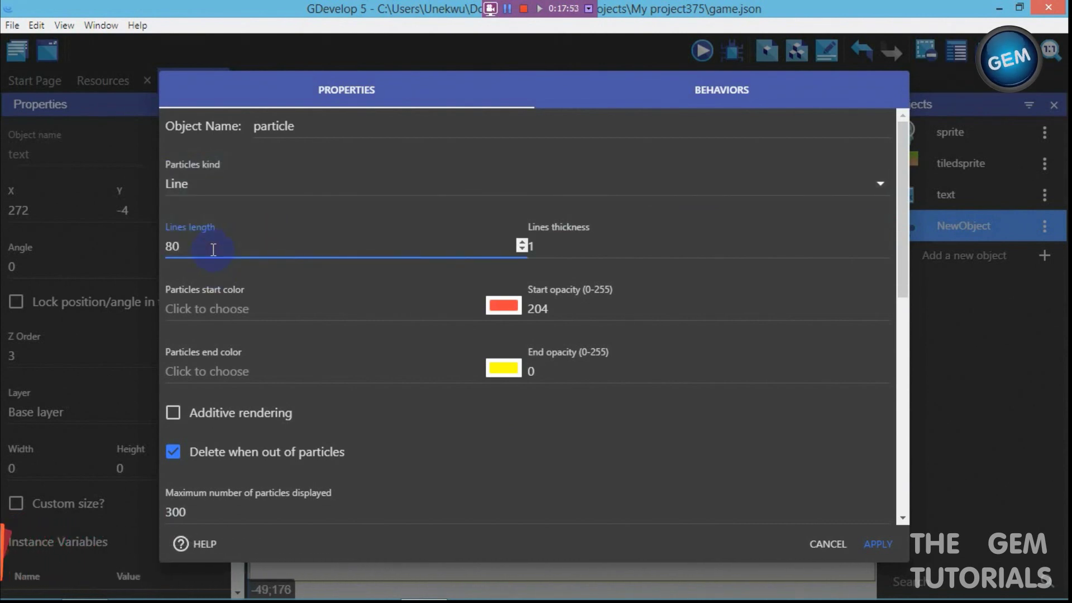
key("BackSpace")
key("BackSpace")
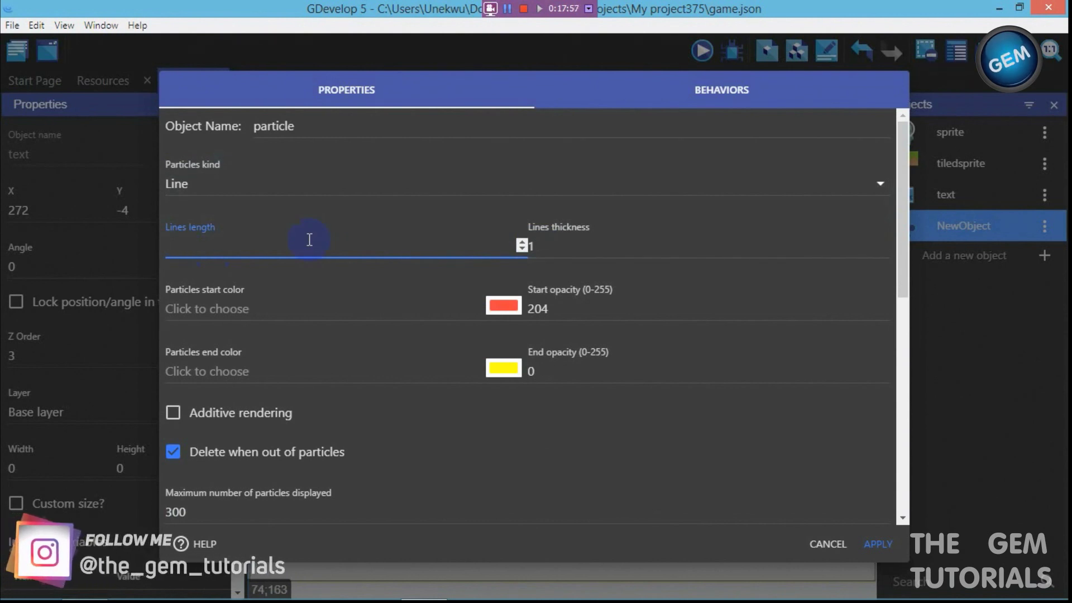
type("6")
left_click(567, 247)
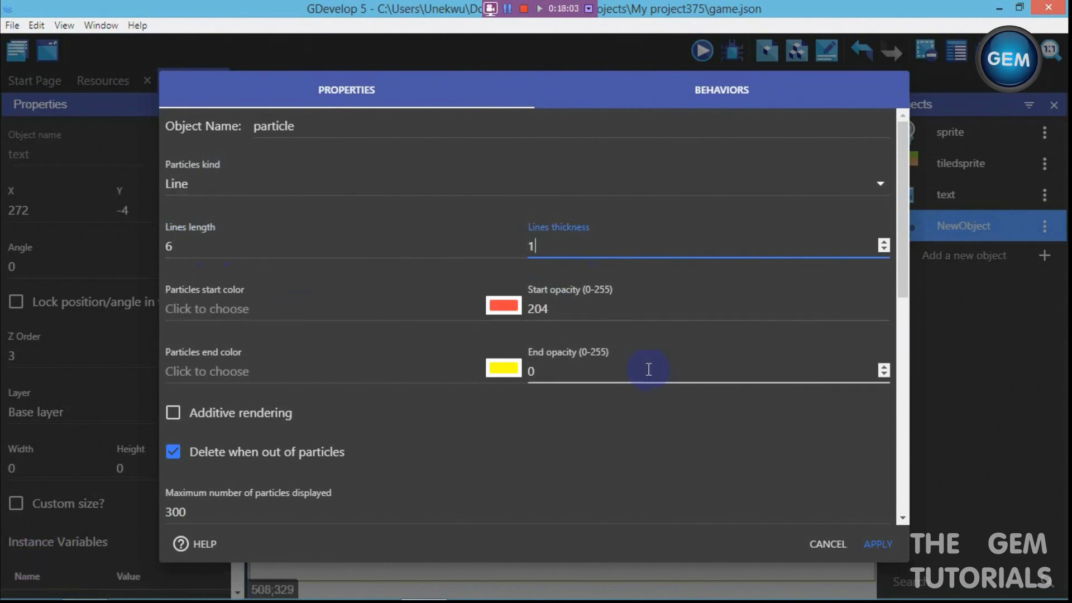
Try 200 as the number of particles in the tank, and restore it to -1 for infinite
left_click_drag(905, 263, 904, 338)
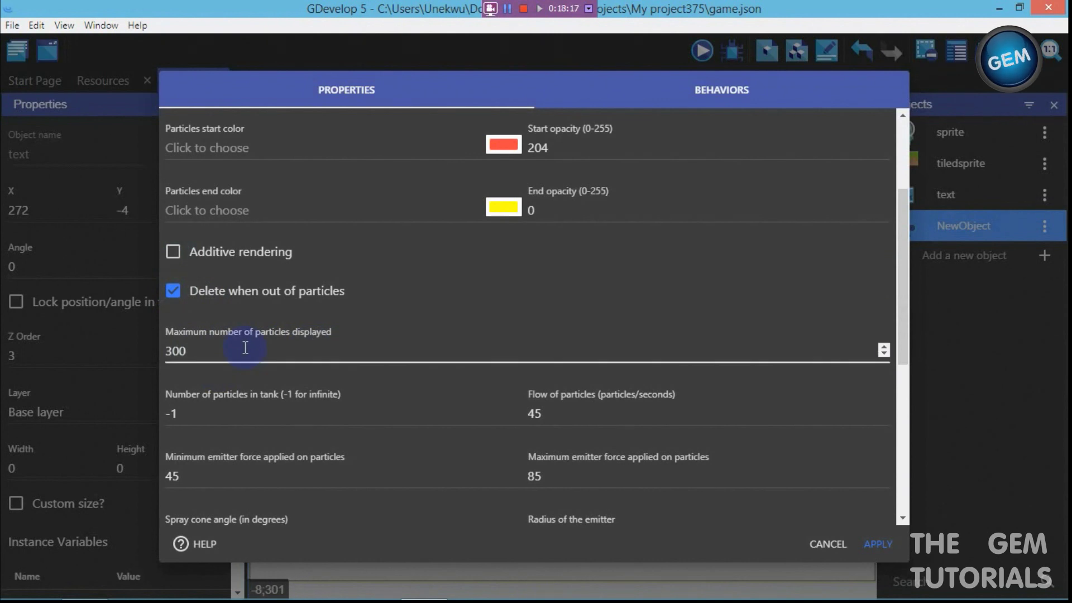
left_click(212, 414)
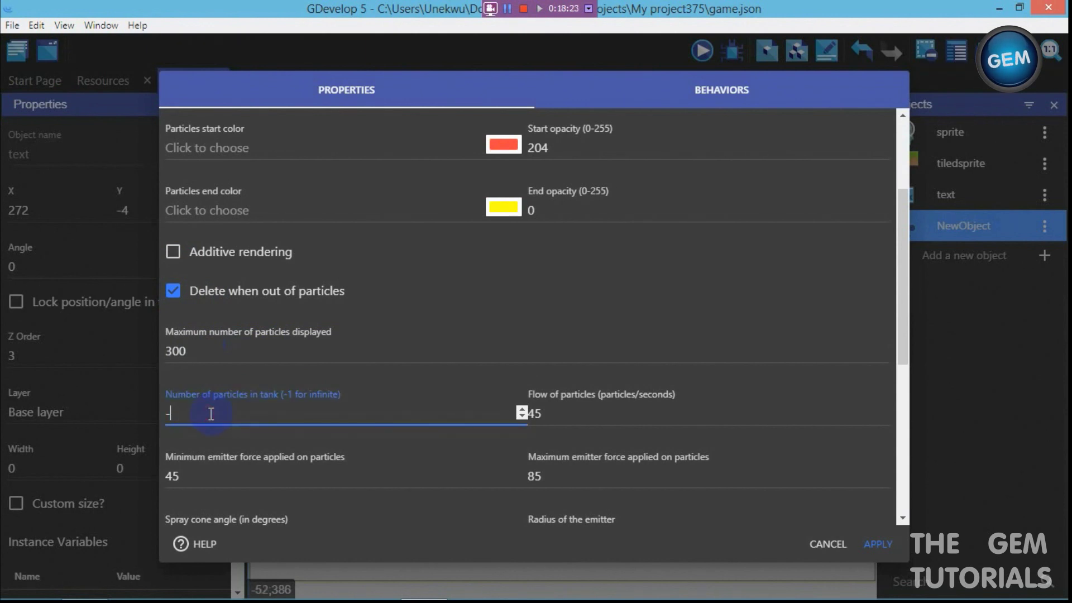
type("200")
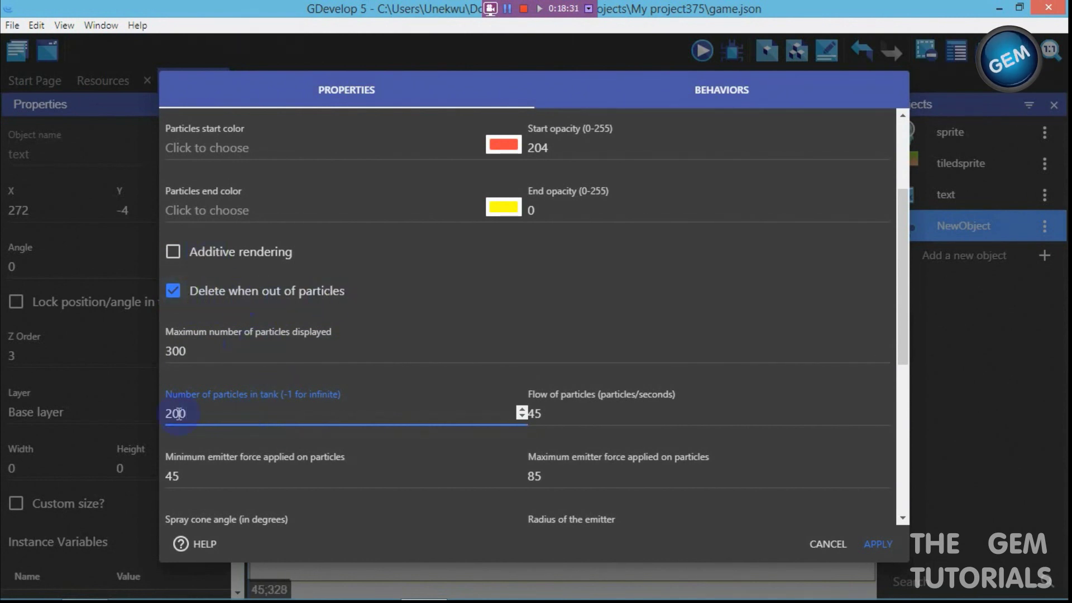
key("BackSpace")
key("BackSpace")
key("BackSpace")
type("-1")
left_click(557, 397)
Set the emitter's spray cone angle to 120 degrees and its radius to 5
left_click(909, 341)
left_click_drag(899, 330, 904, 418)
left_click(240, 282)
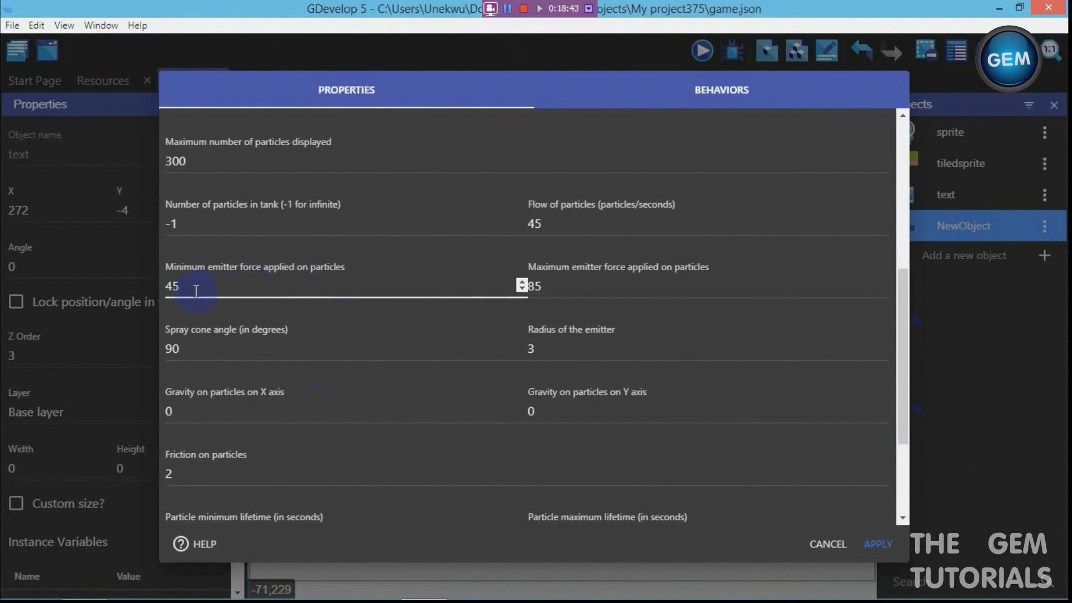
left_click(538, 292)
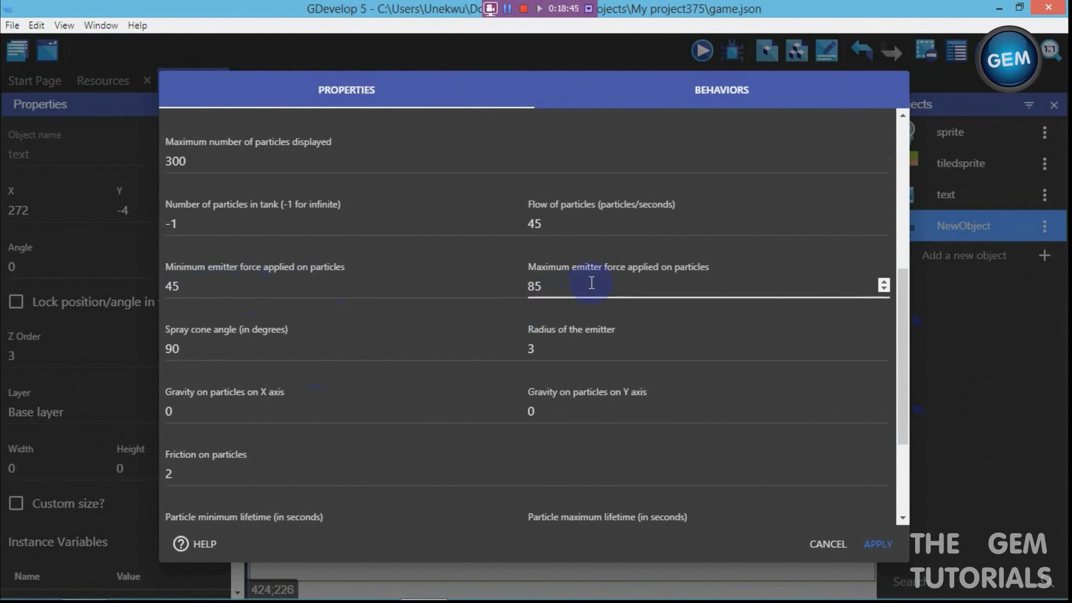
left_click(198, 359)
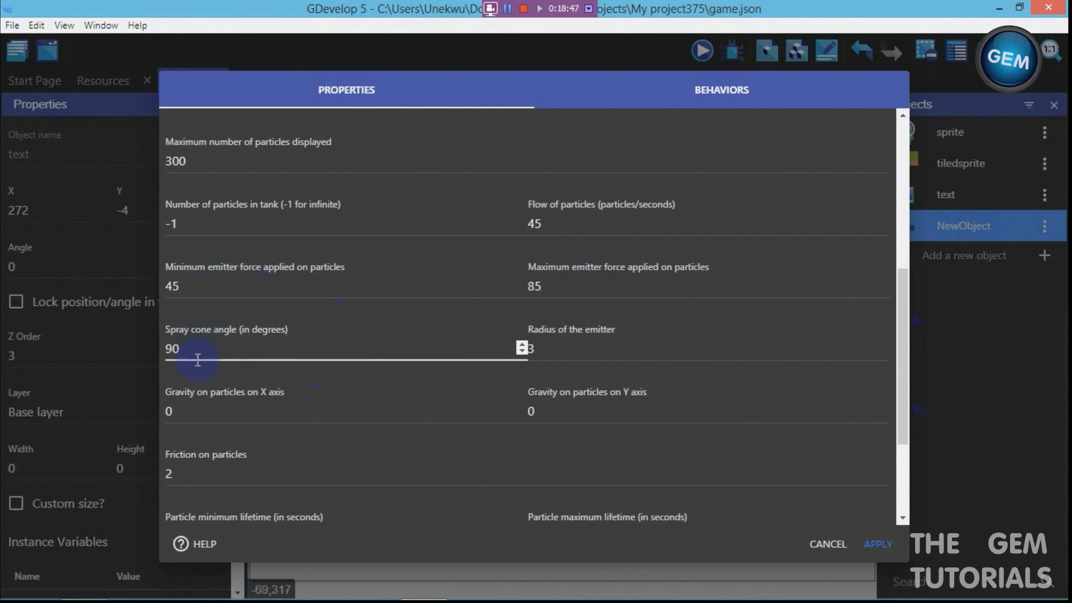
double_click(226, 349)
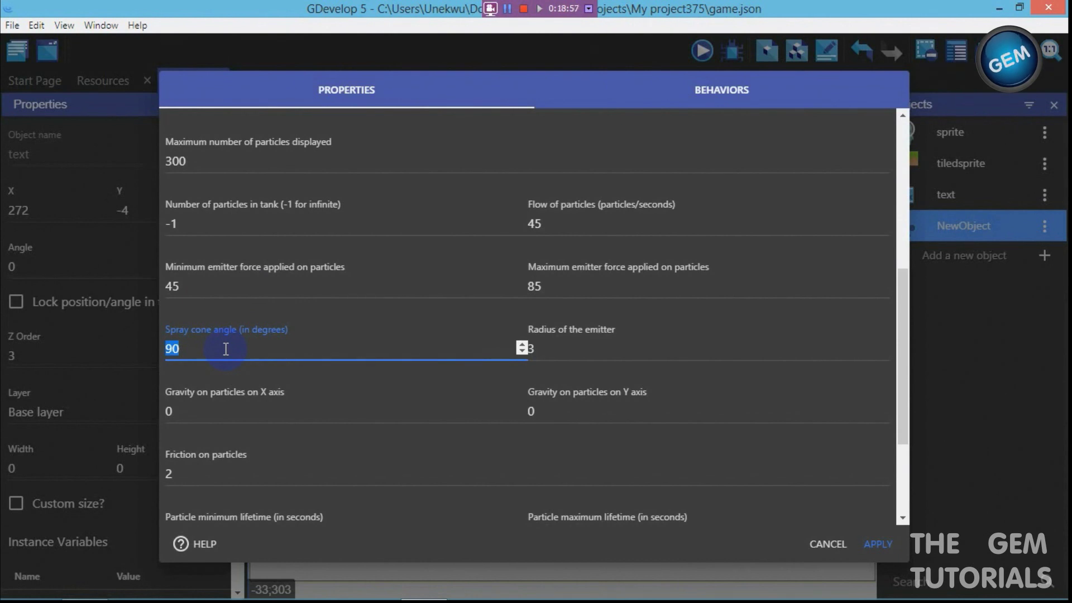
type("120")
left_click(585, 350)
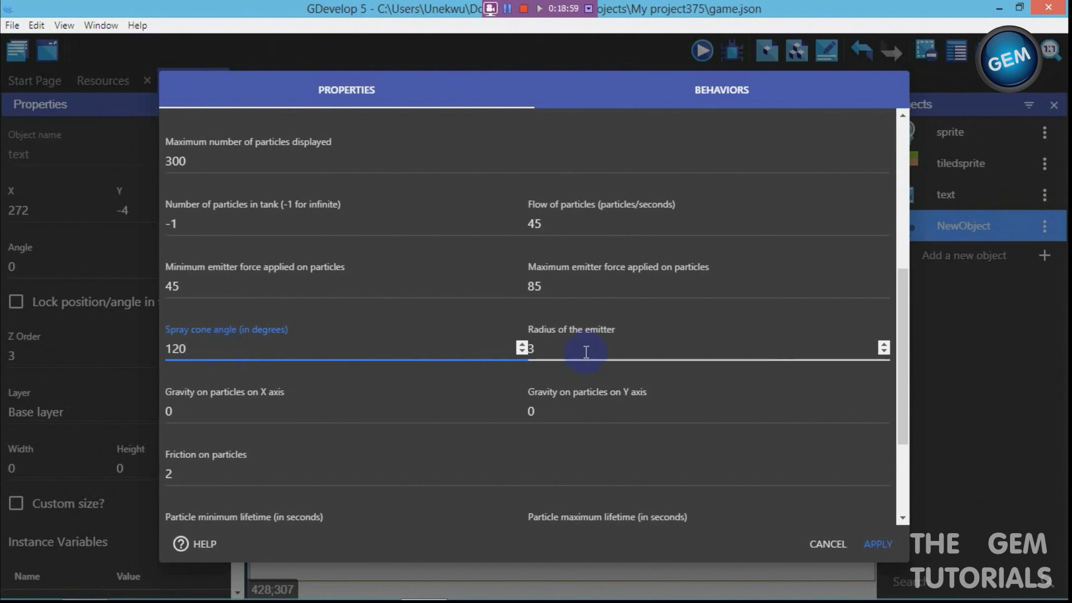
key("BackSpace")
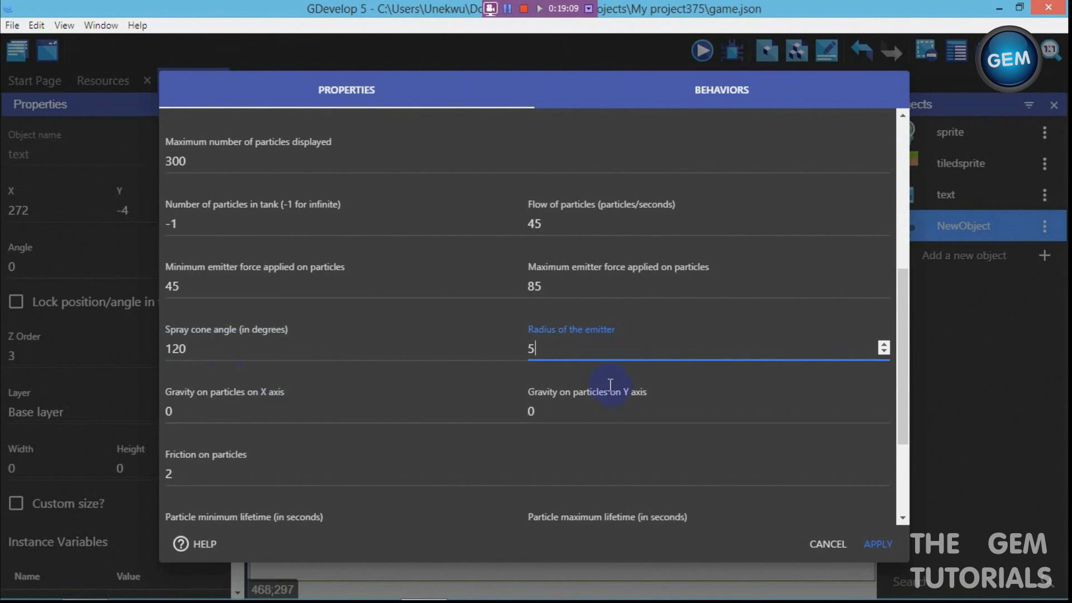
Apply the particle emitter's properties and place an instance in the scene above the character
left_click_drag(906, 343, 917, 421)
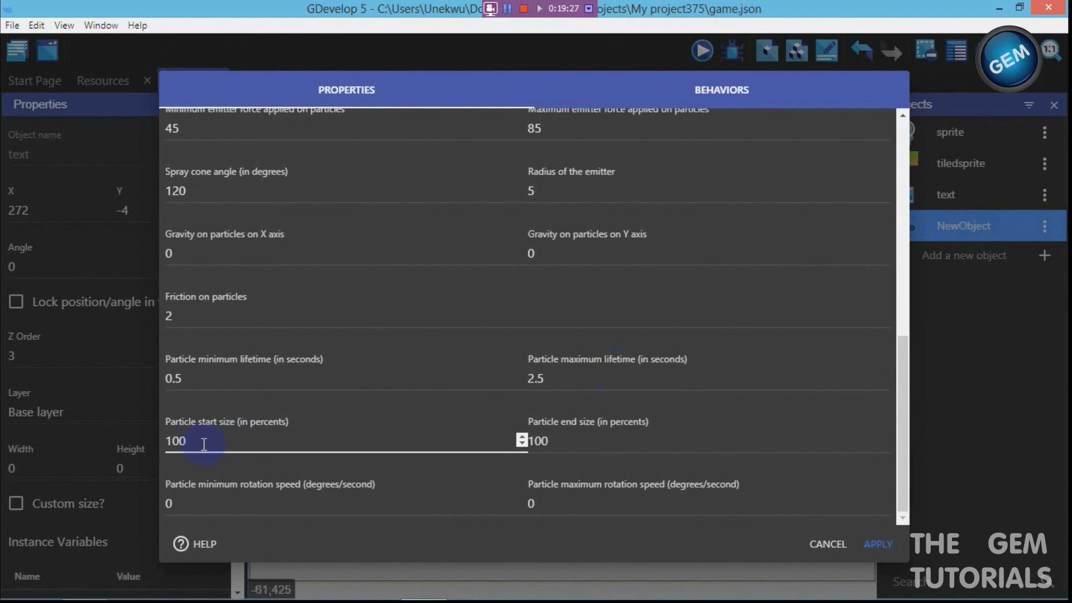
left_click(567, 449)
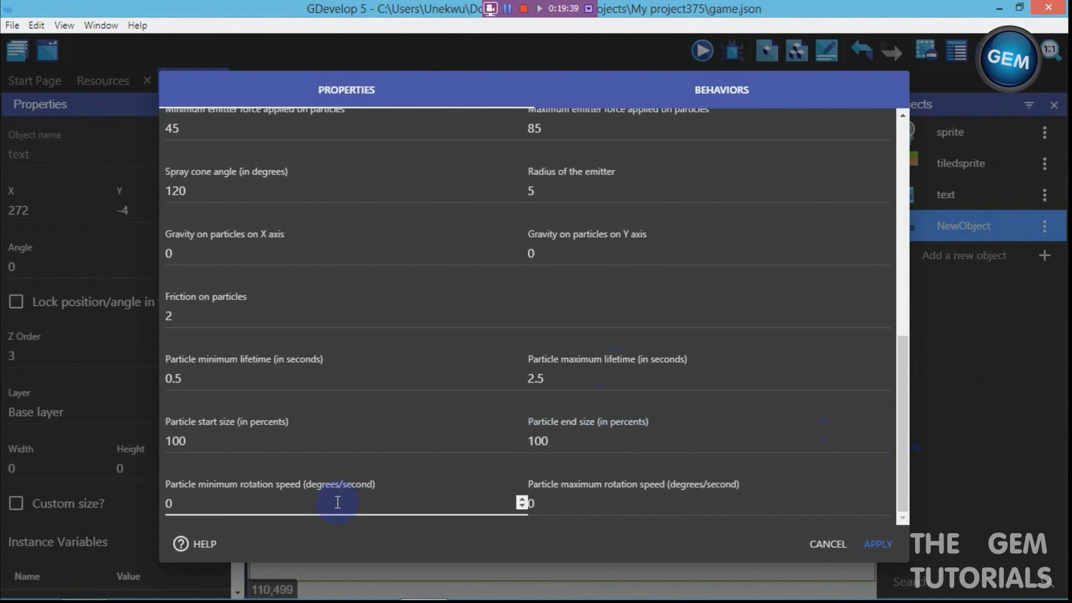
left_click(879, 543)
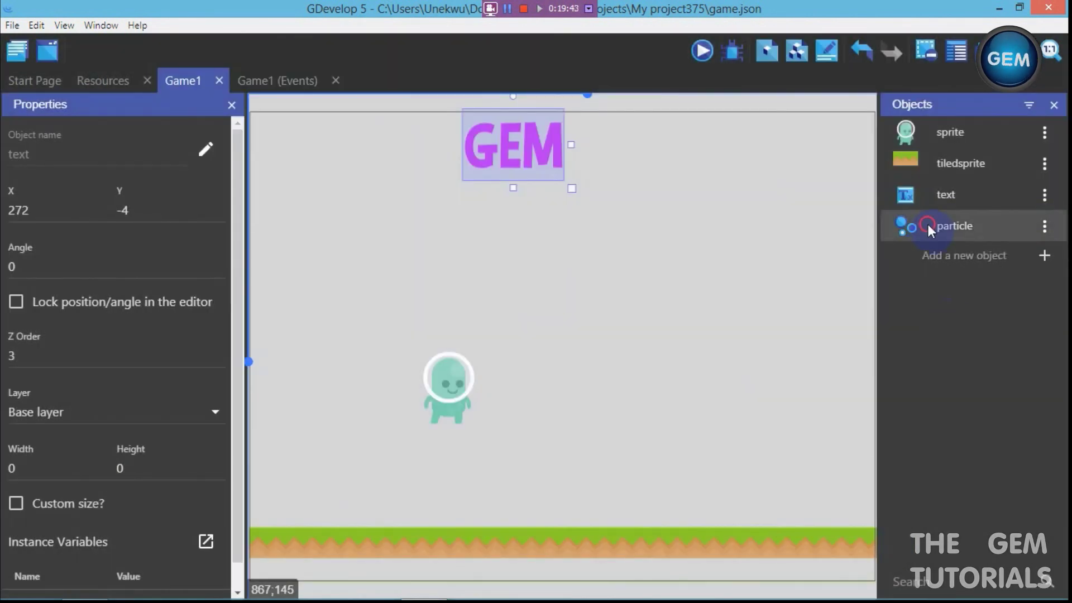
left_click_drag(557, 338, 485, 302)
left_click(655, 319)
Preview the game to check the particle effect, close the preview, and move the emitter to the scene's upper-left area
left_click(701, 51)
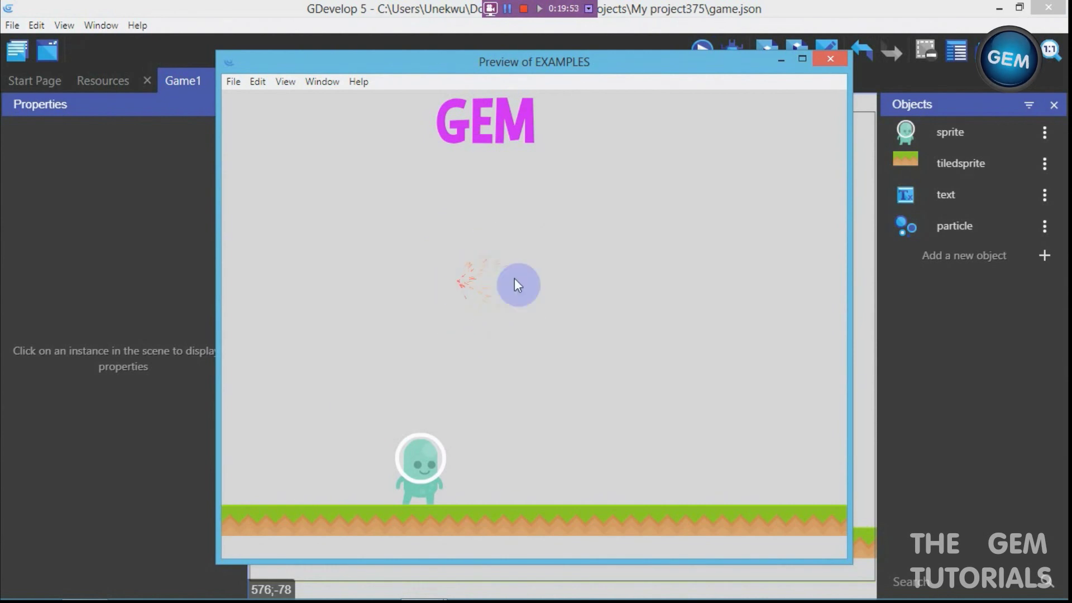
left_click(830, 60)
left_click_drag(485, 302, 309, 177)
left_click(625, 304)
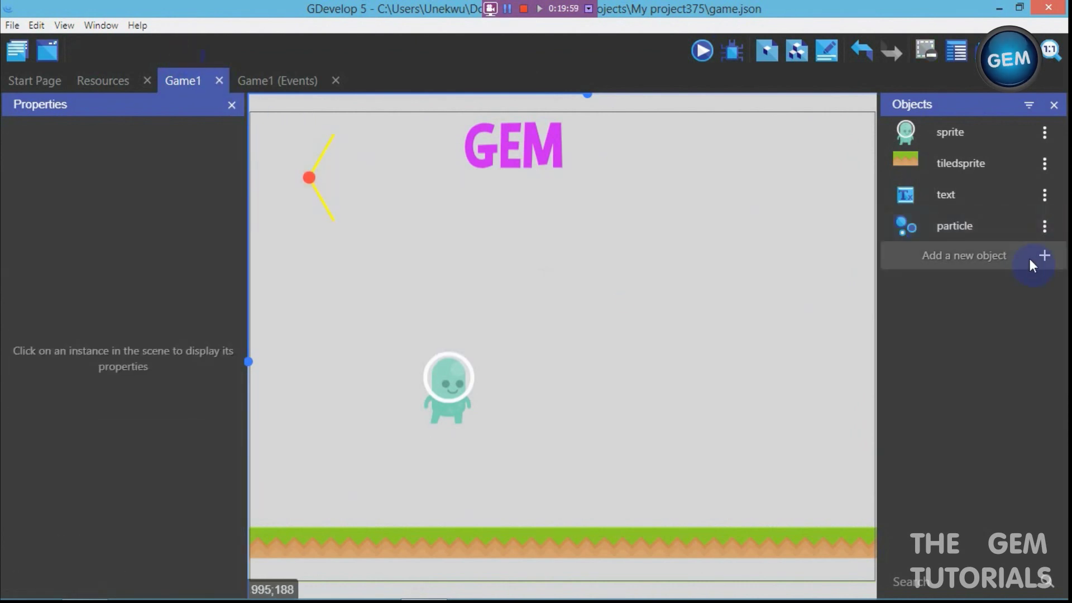
Add a new Panel Sprite ("9-patch") object and open the file chooser for its image
left_click(1028, 260)
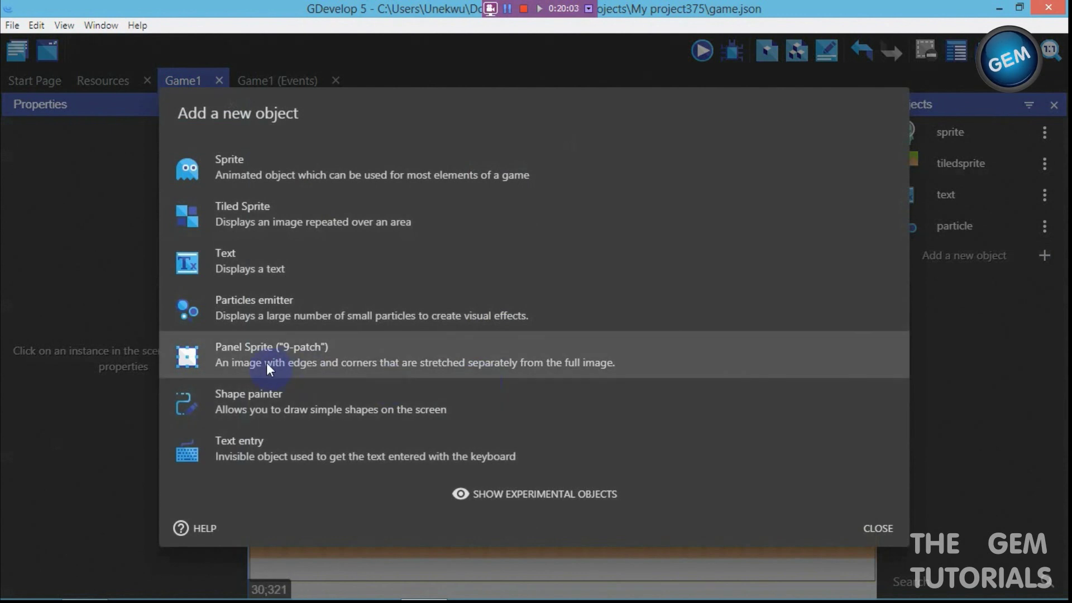
left_click(401, 365)
left_click(399, 226)
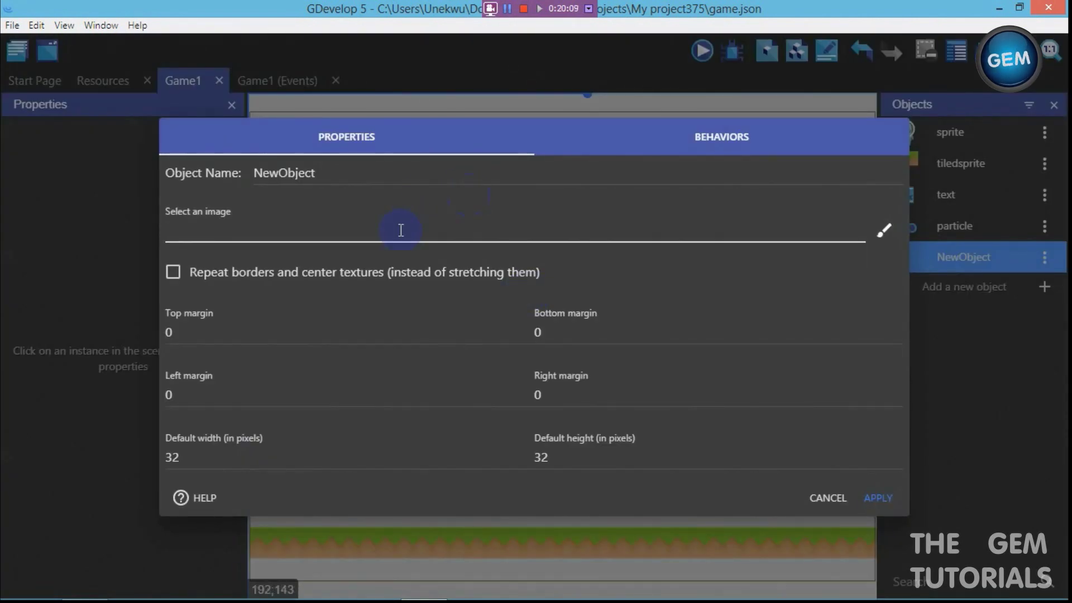
left_click(400, 252)
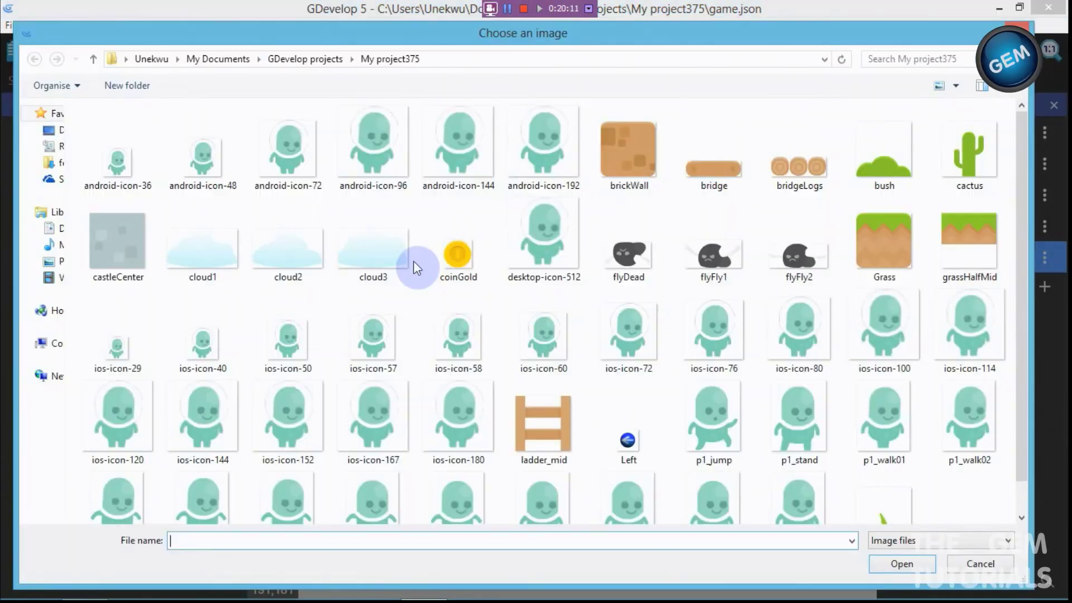
Use grassHalfMid.png as the image of the new panel sprite object
left_click(978, 219)
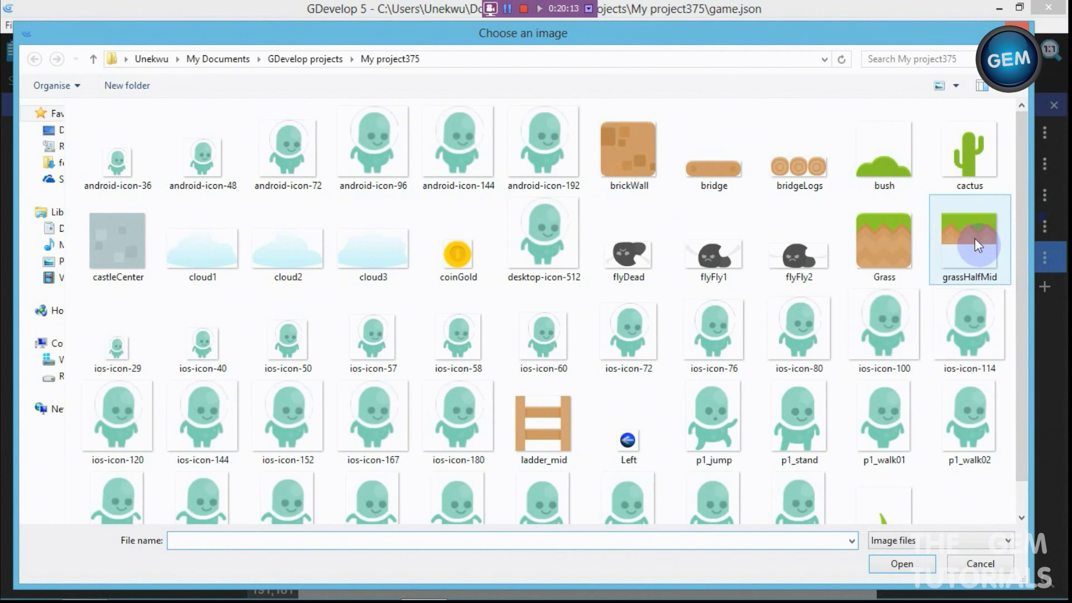
double_click(976, 245)
left_click(701, 344)
left_click(219, 341)
left_click(588, 341)
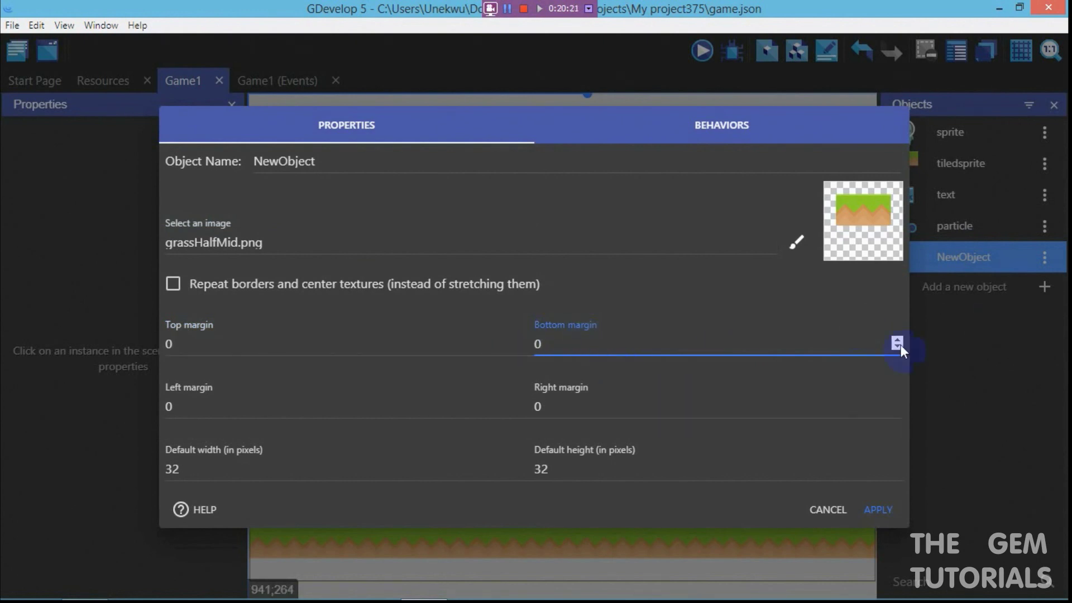
Set the panel sprite's default width and default height to 70 pixels each
double_click(228, 467)
type("70")
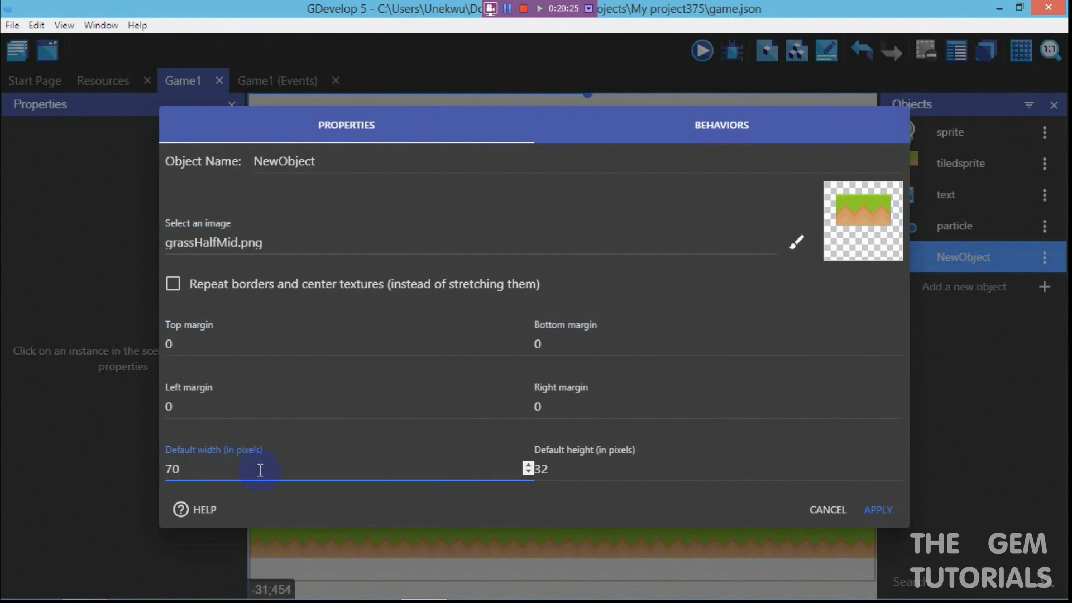
double_click(561, 467)
type("70")
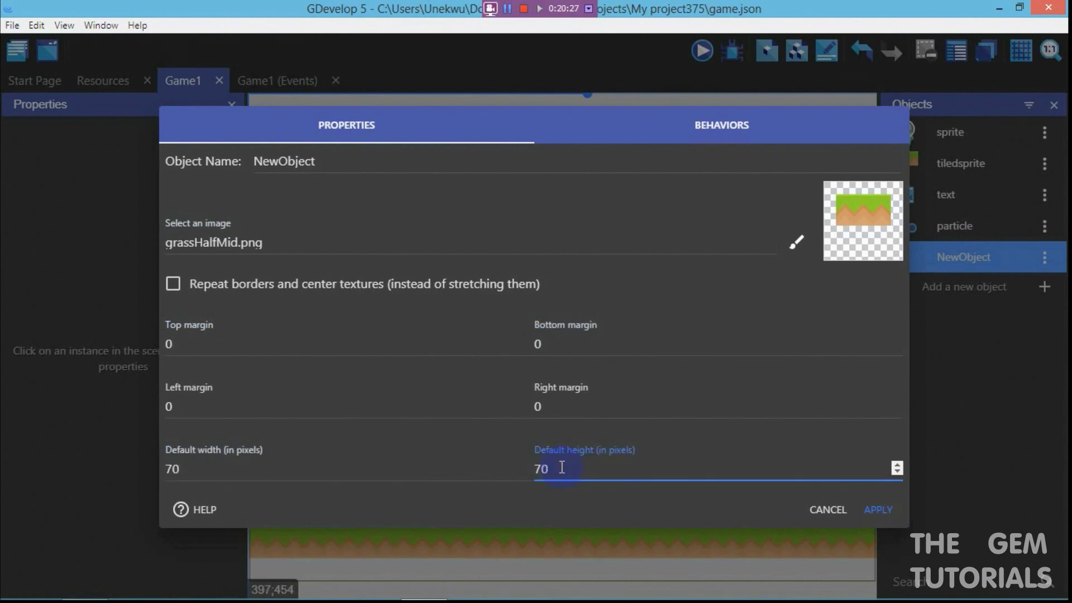
Set the panel sprite's right margin to 100 and apply the object settings
left_click(239, 349)
left_click(570, 329)
left_click(227, 406)
left_click(583, 407)
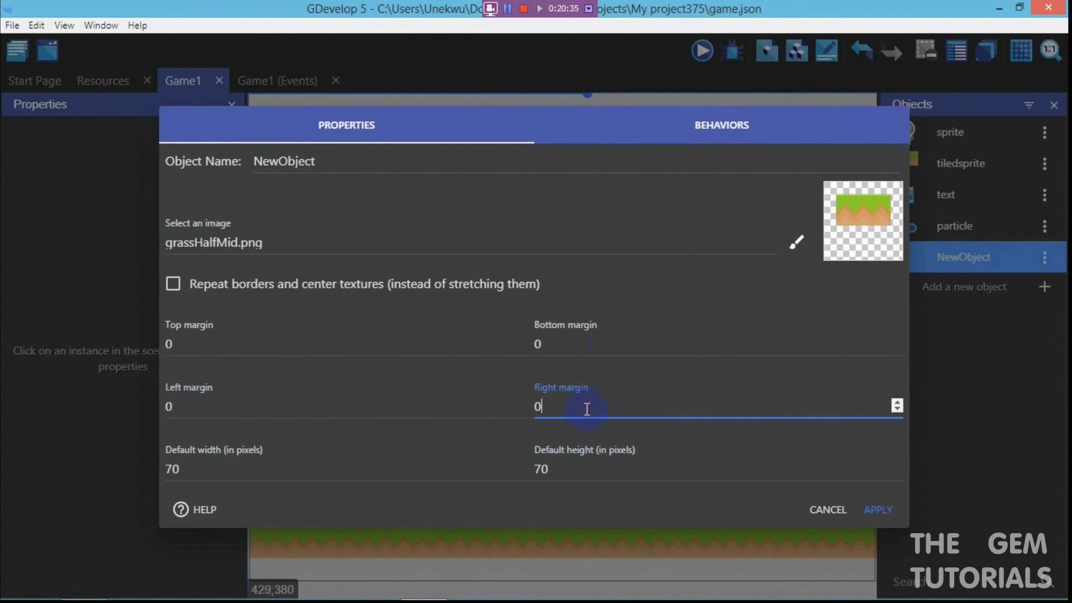
key("BackSpace")
type("100")
left_click(868, 506)
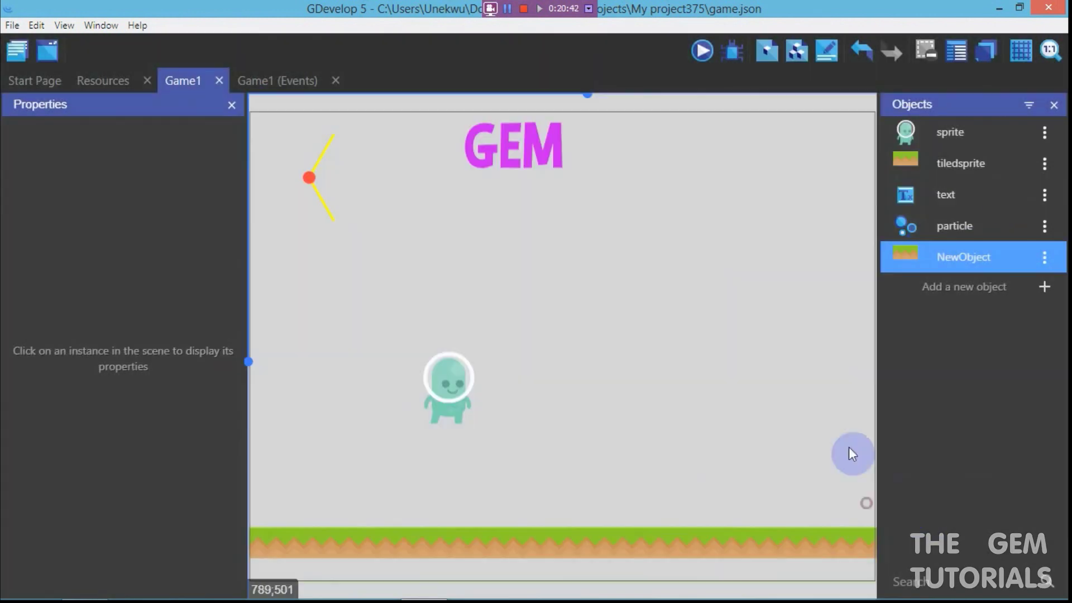
Place the grass panel sprite in the scene, review its settings, and move it to about X 629, Y 43
left_click_drag(688, 217, 552, 316)
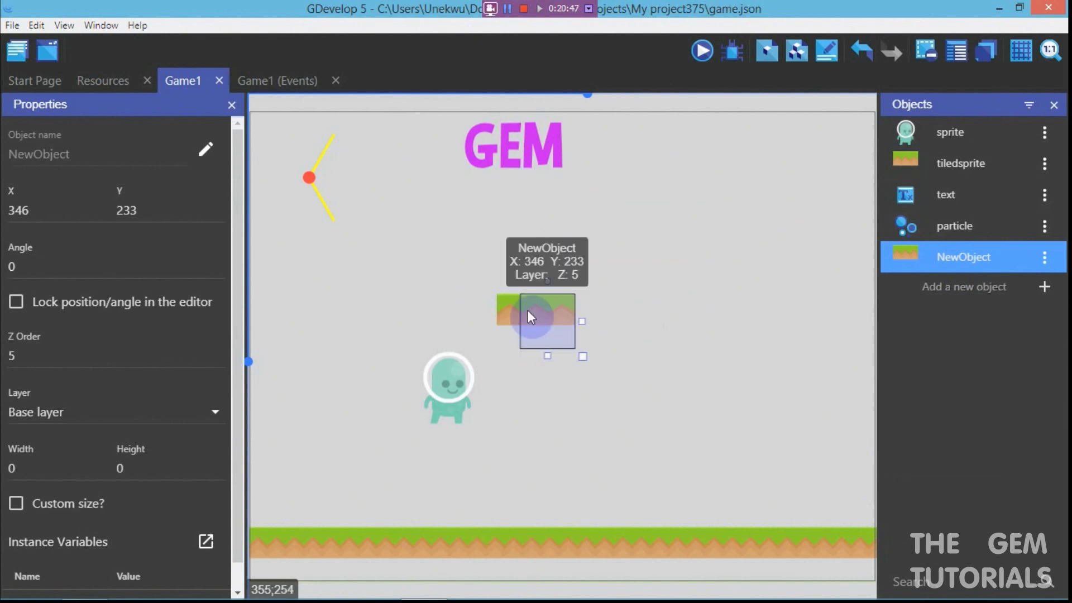
left_click(1044, 257)
left_click(1013, 288)
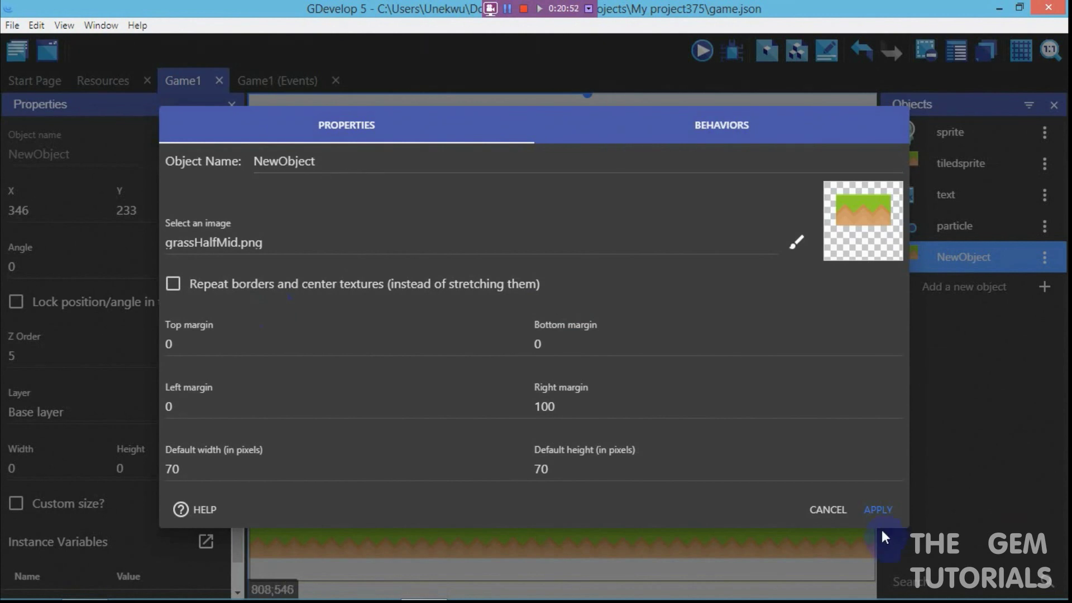
left_click(872, 508)
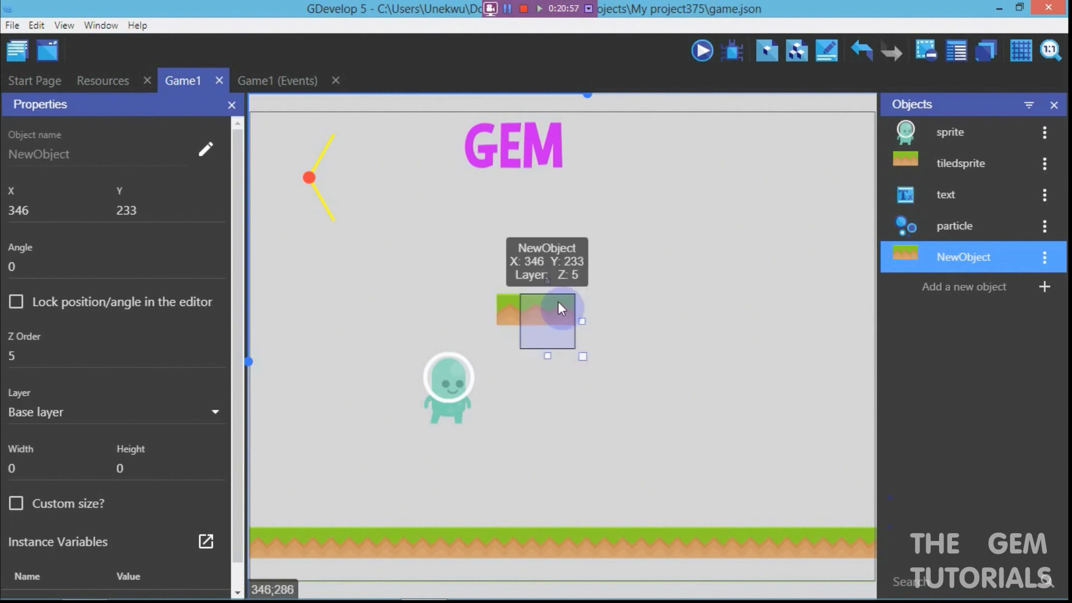
left_click_drag(545, 319, 764, 167)
Rename the grass panel sprite object to 9patch
left_click(1044, 257)
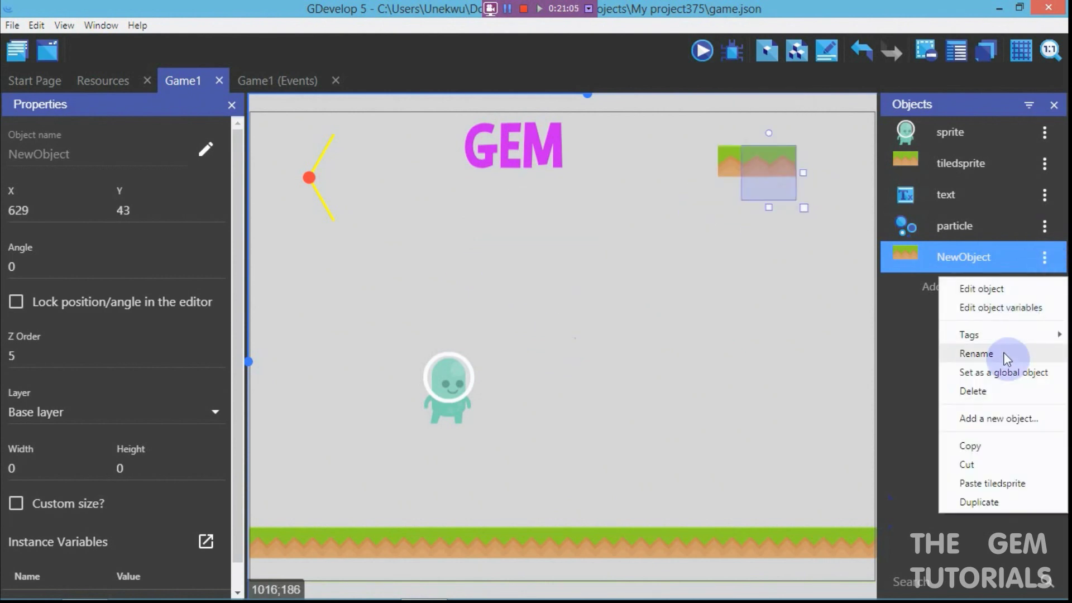
left_click(1005, 353)
key("BackSpace")
key("BackSpace")
key("BackSpace")
key("BackSpace")
key("BackSpace")
key("BackSpace")
key("BackSpace")
key("BackSpace")
key("BackSpace")
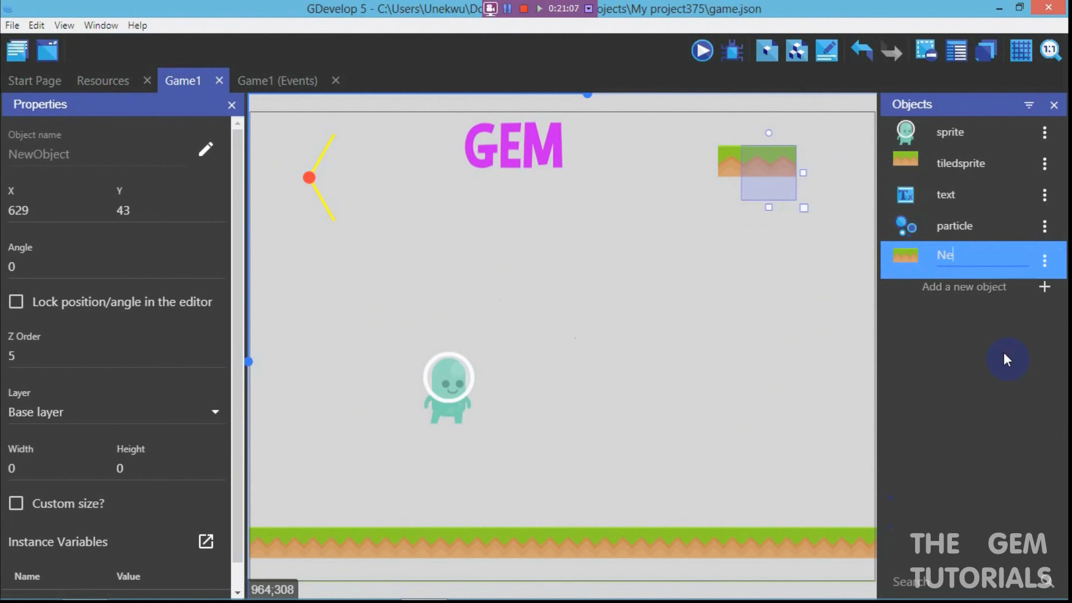
type("9patch")
left_click(778, 358)
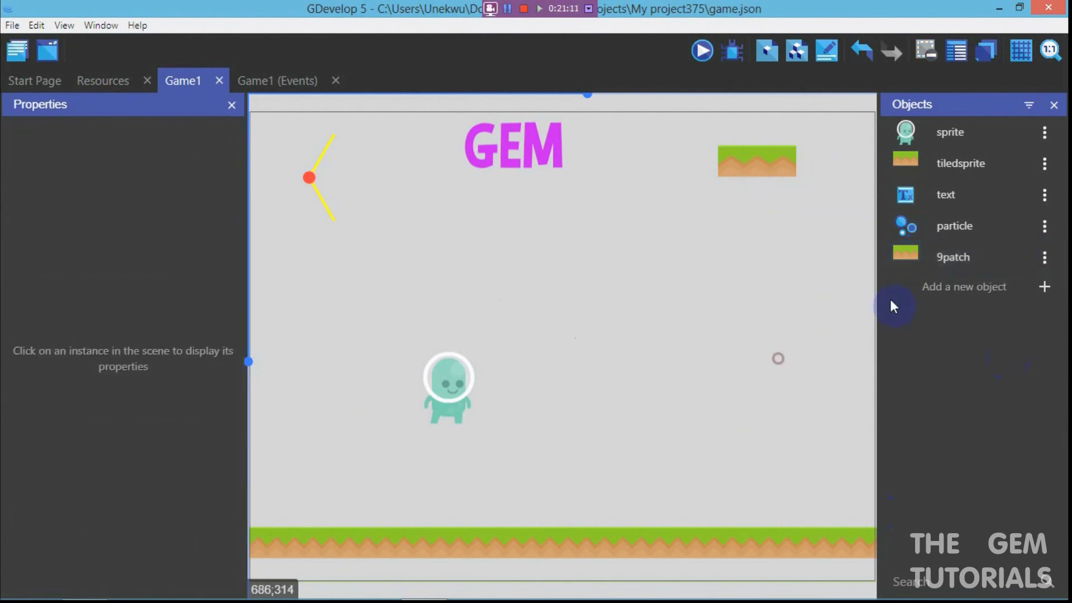
Add a Shape painter object named "shape"
left_click(1009, 279)
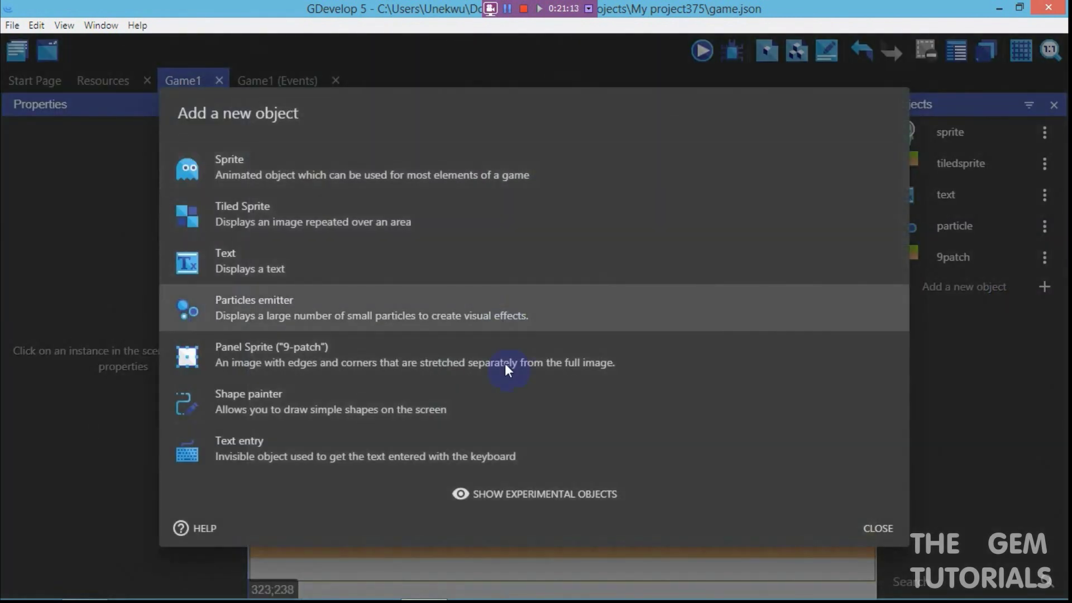
left_click(517, 410)
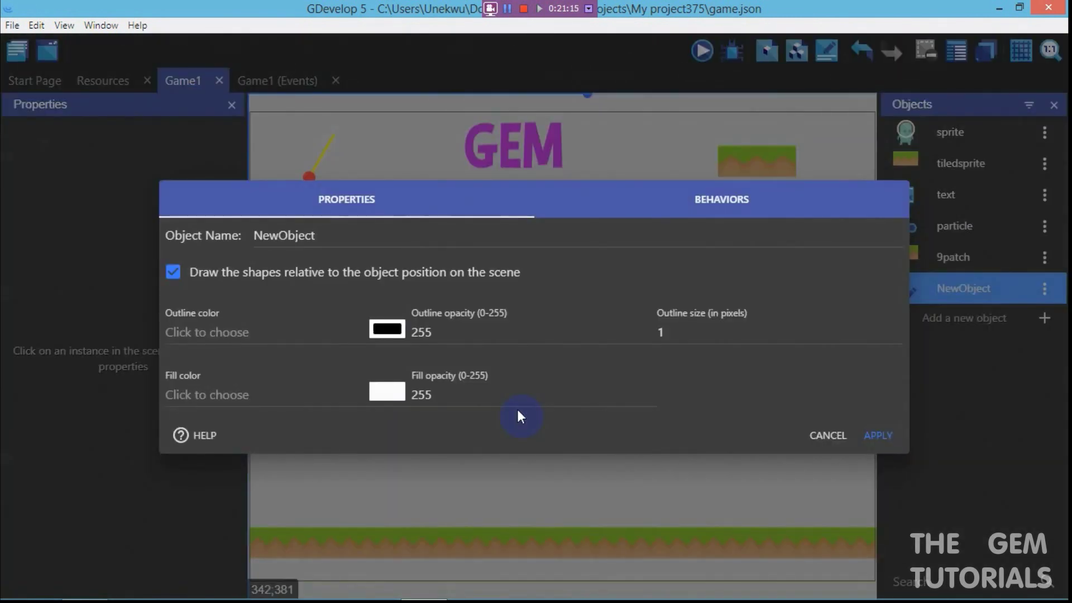
double_click(372, 226)
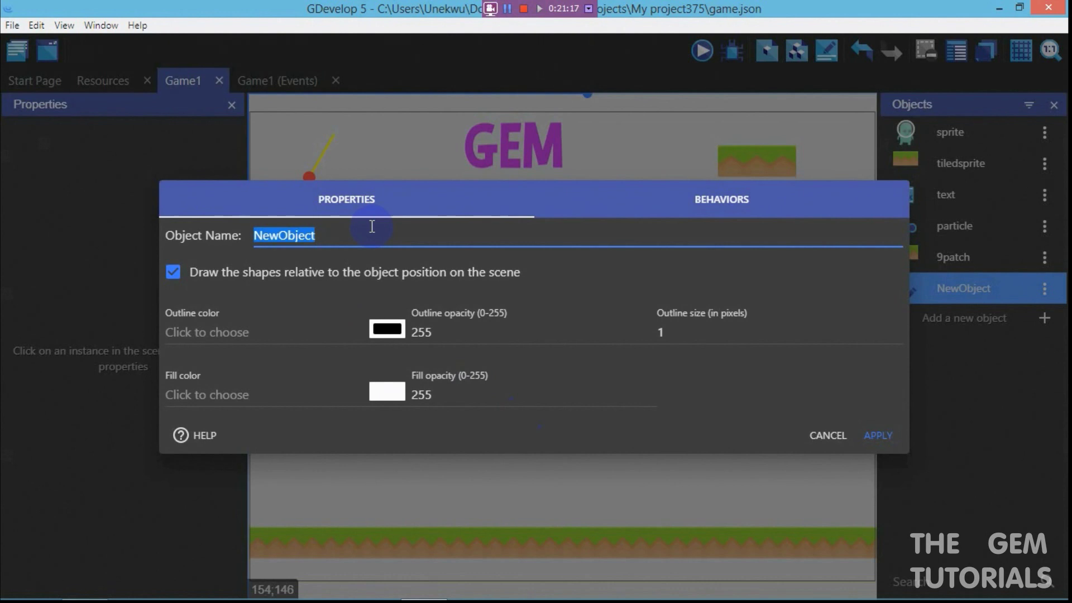
type("shape")
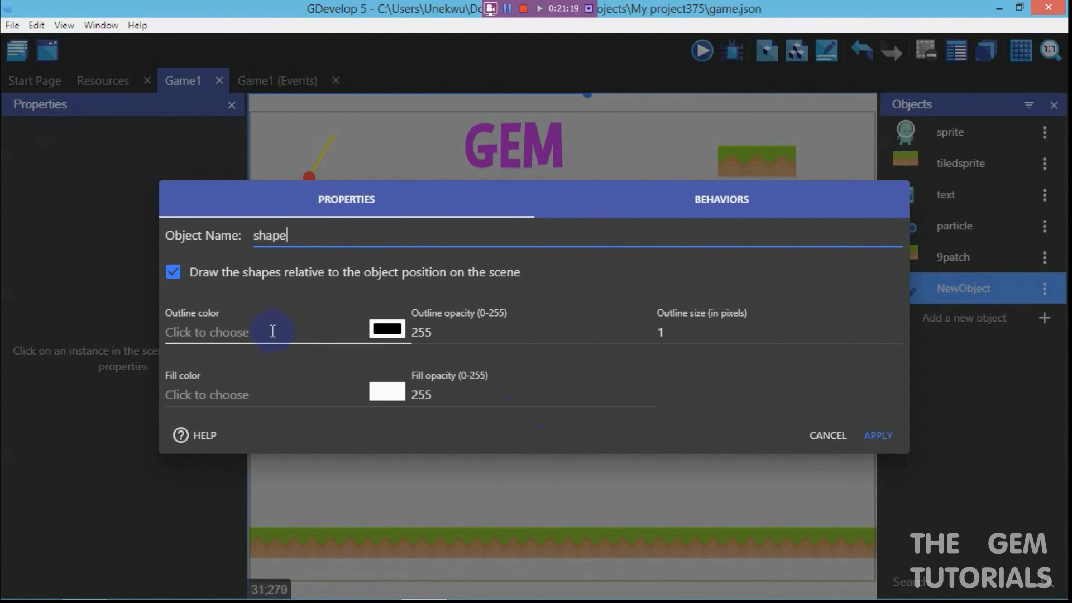
Keep the shape painter's outline black and set its outline size to 4 pixels
left_click(275, 330)
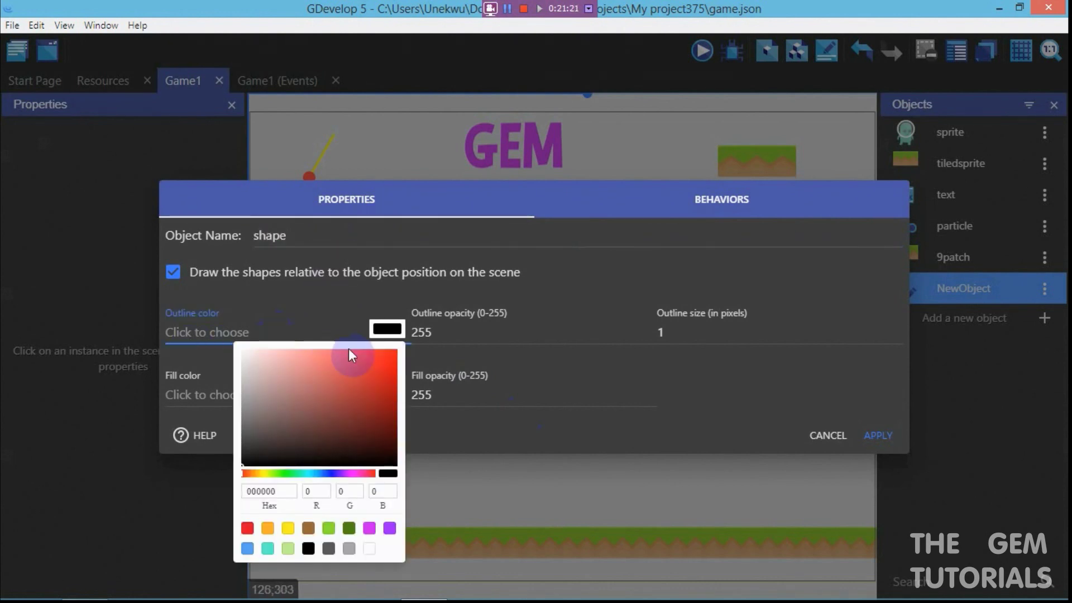
left_click(225, 367)
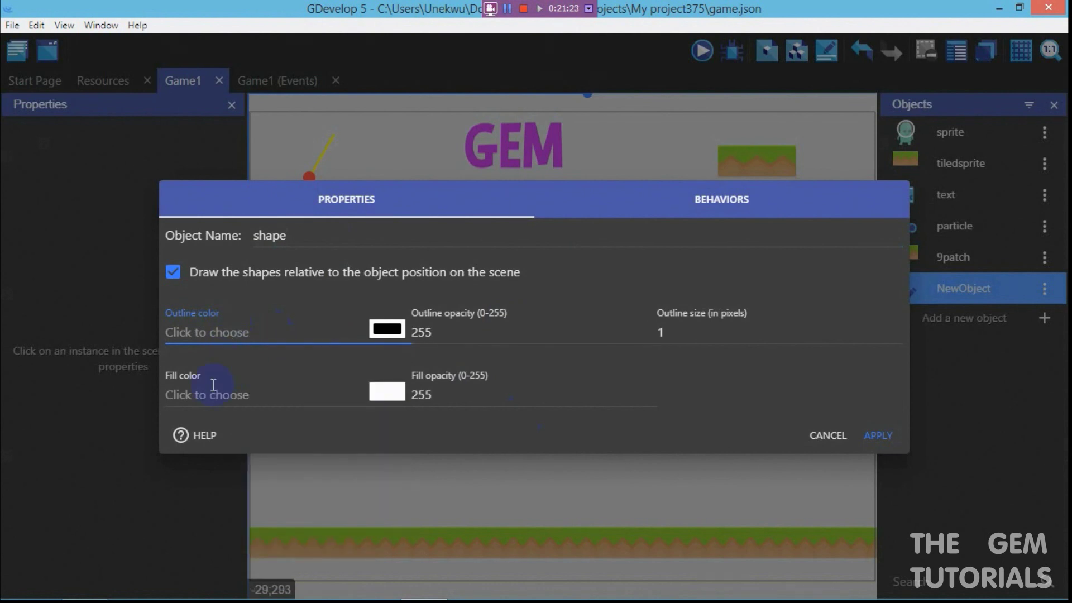
left_click(234, 329)
left_click(698, 331)
key("BackSpace")
type("4")
left_click(701, 374)
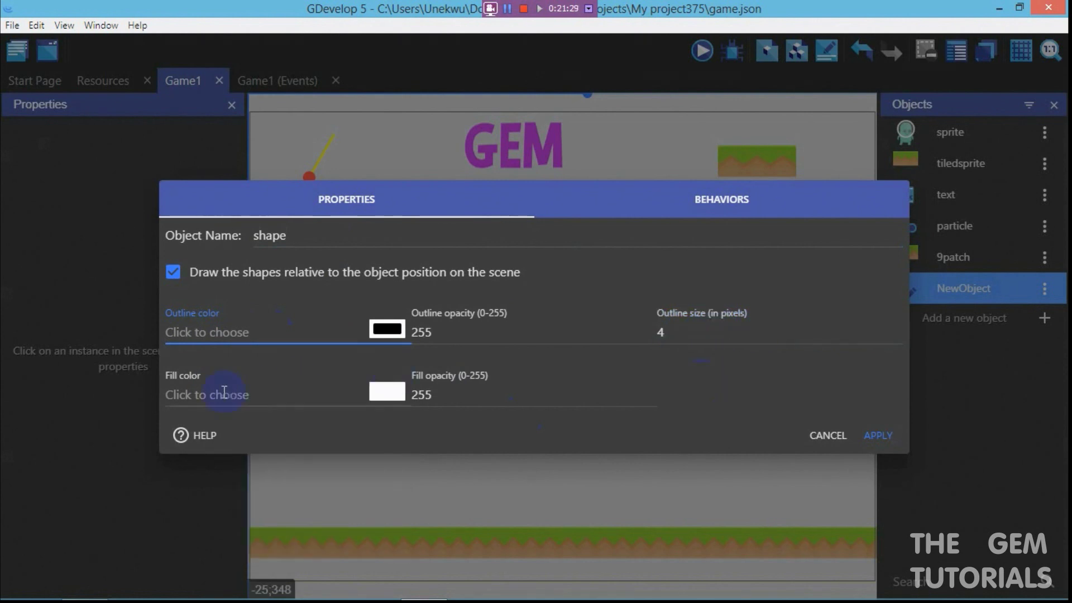
Set the shape painter's fill color to light green and apply the object settings
left_click(394, 393)
left_click(387, 414)
left_click_drag(355, 461, 341, 479)
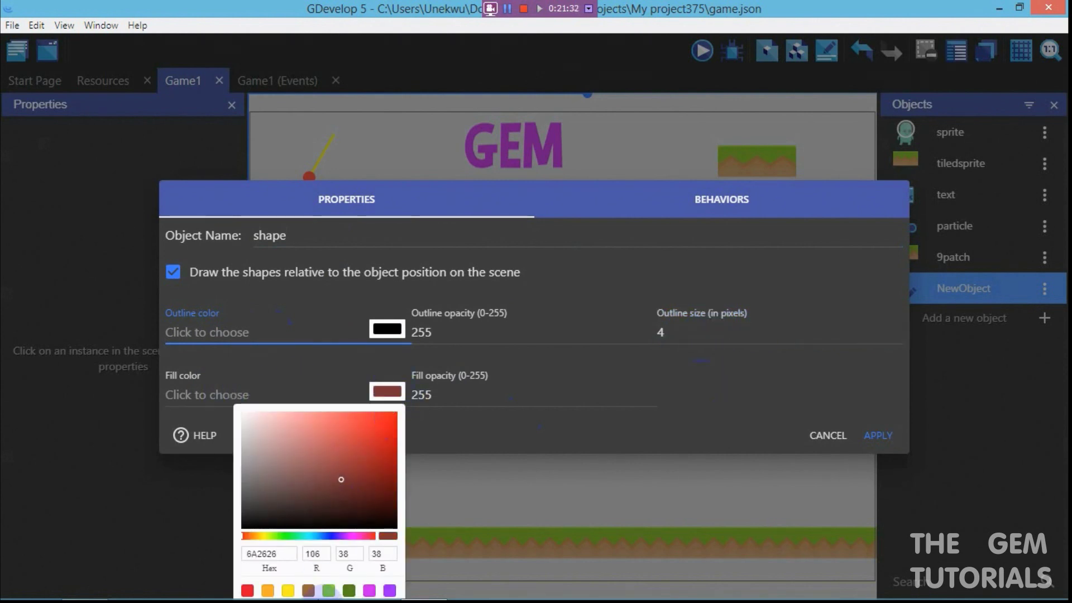
left_click(331, 589)
left_click(721, 393)
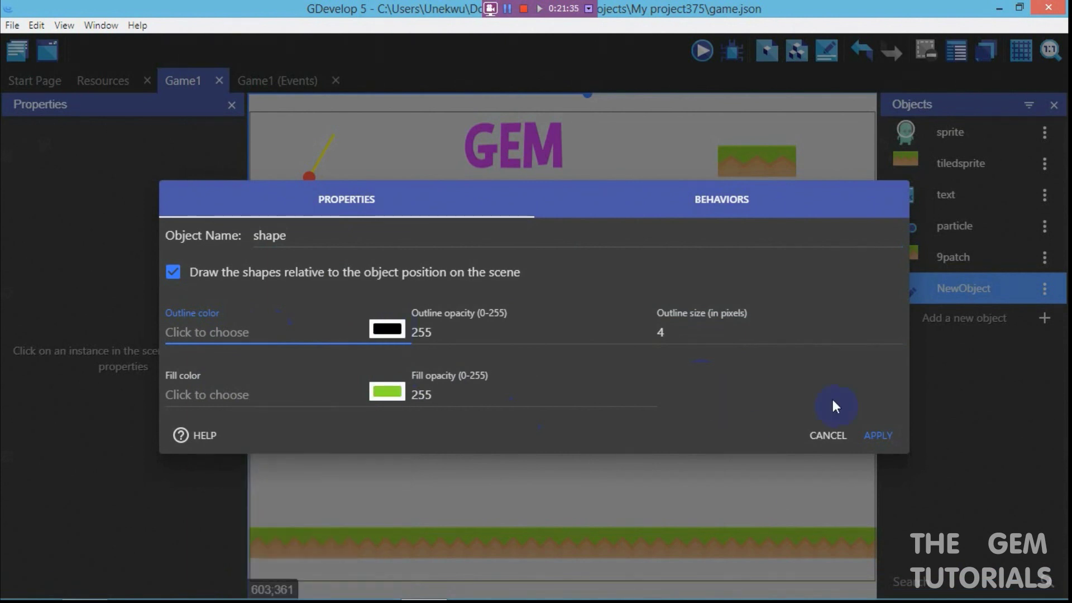
left_click(877, 436)
Place the shape object in the scene to the alien's right, at about X 471, Y 281
left_click_drag(846, 268, 638, 337)
left_click(637, 344)
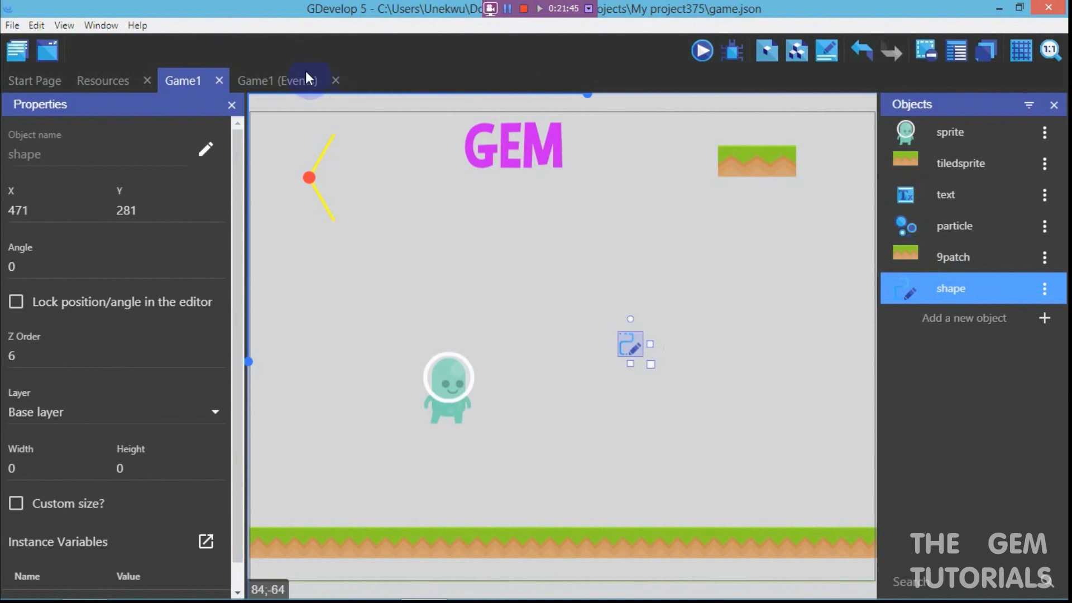
Add an empty event to the Game1 events and start adding an action to it
left_click(283, 73)
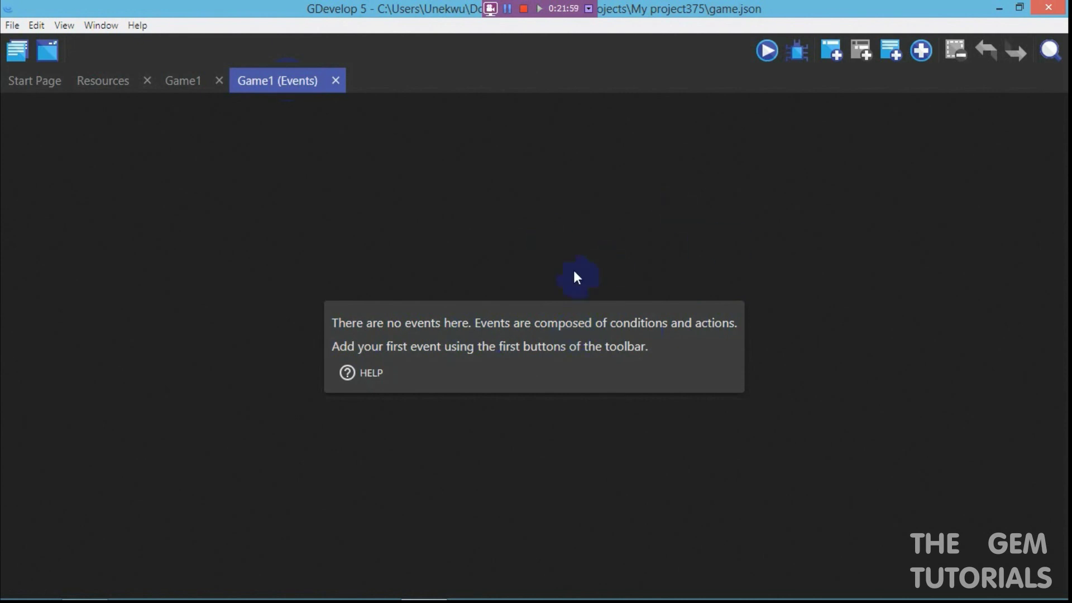
left_click(830, 52)
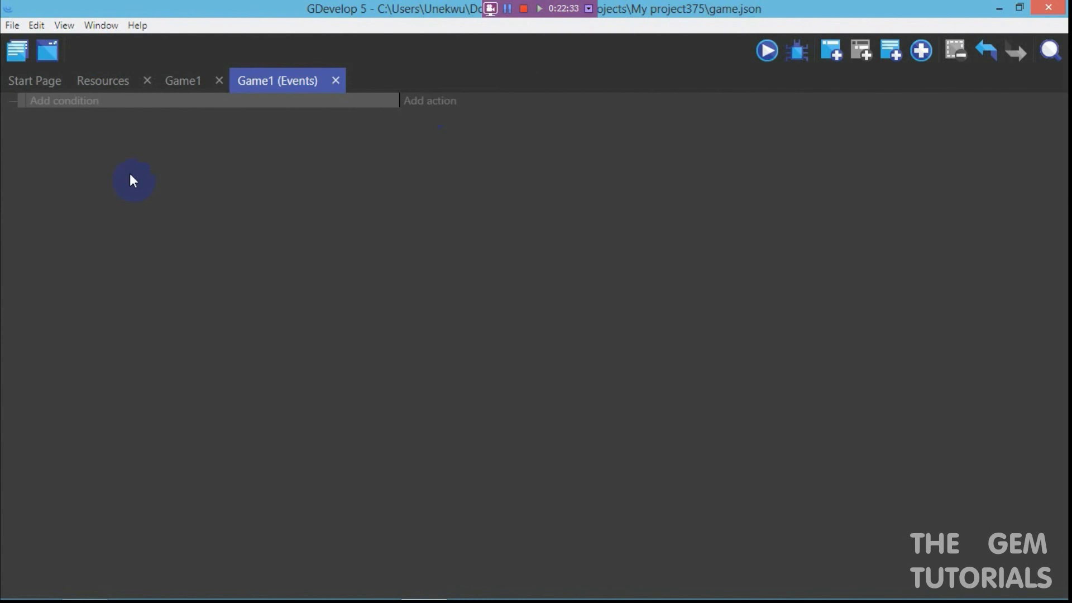
left_click(181, 82)
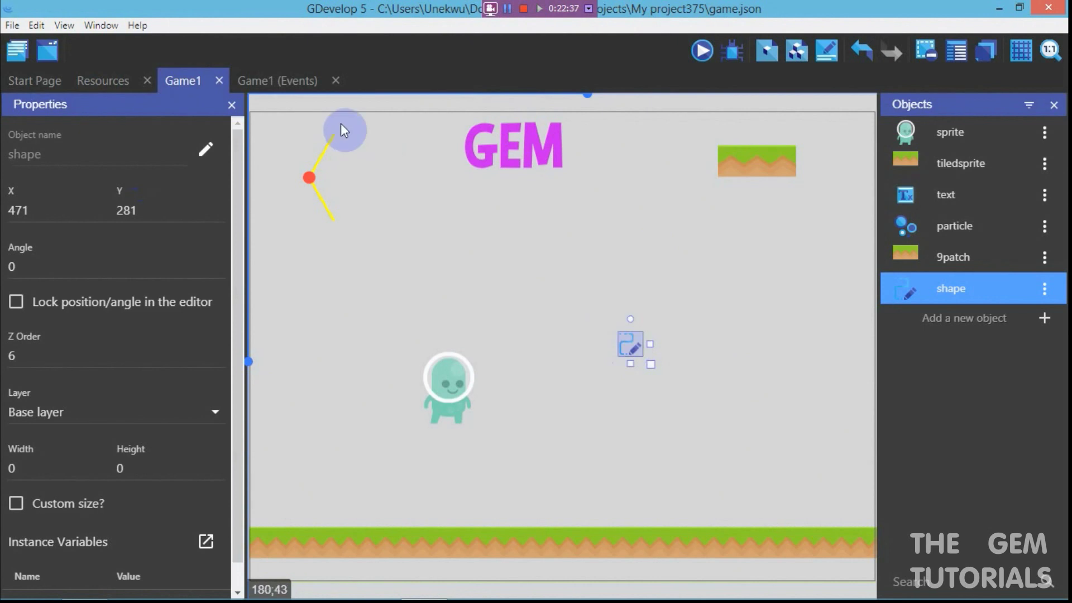
left_click(287, 85)
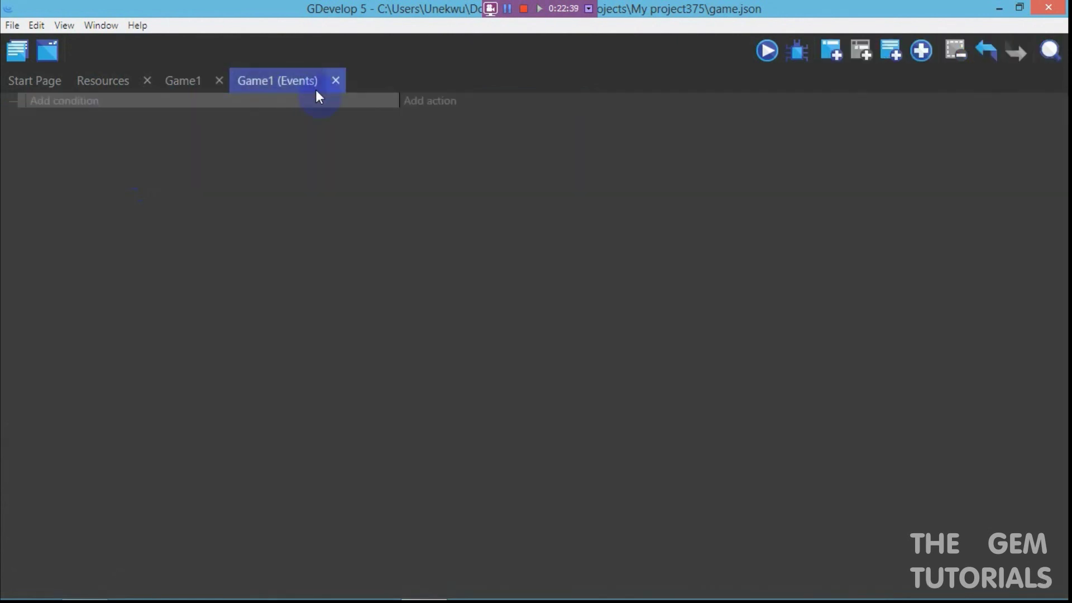
left_click(438, 103)
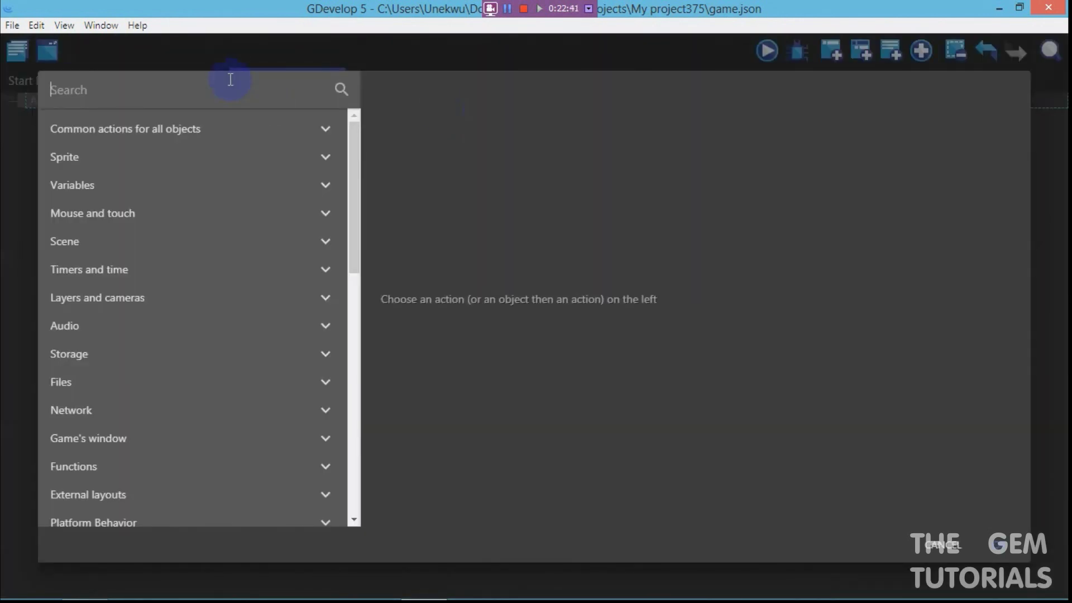
type("shape")
key("BackSpace")
key("BackSpace")
key("BackSpace")
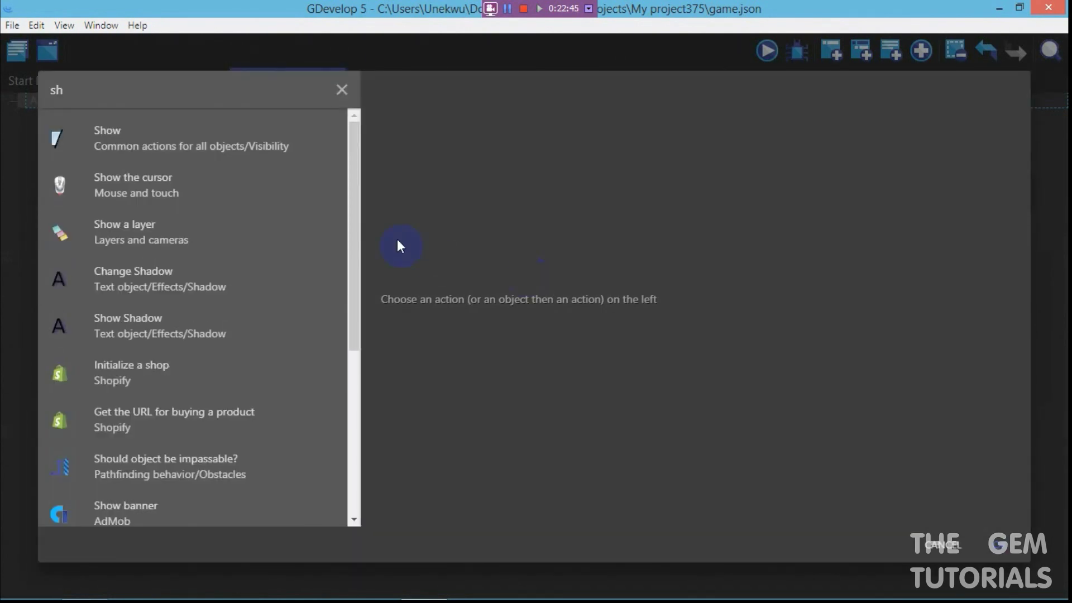
key("BackSpace")
key("BackSpace")
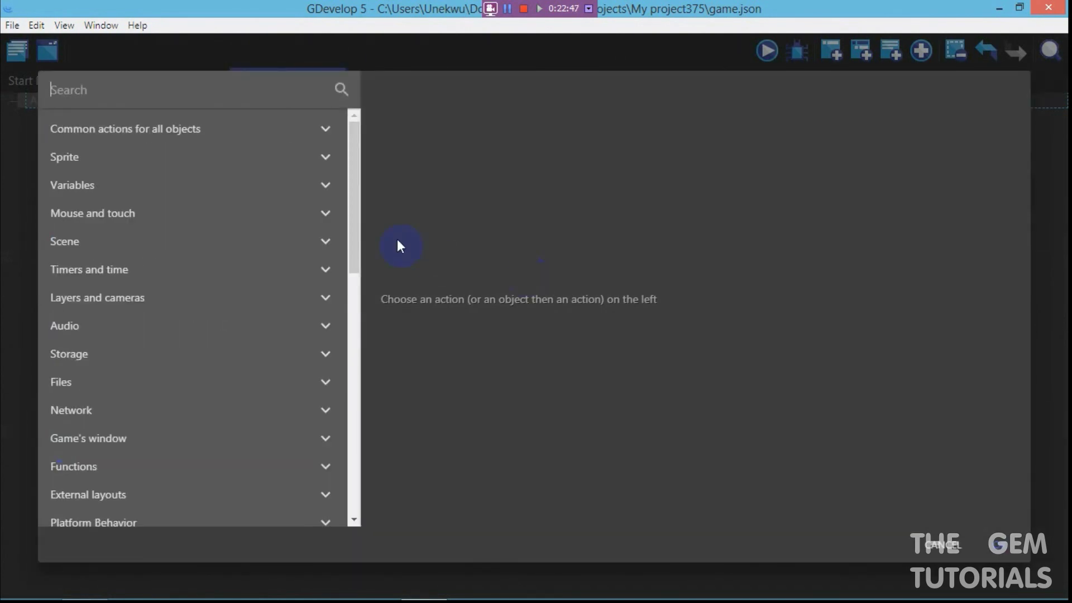
Find the Circle drawing action with the search "cir" and assign it to the shape object
type("cir")
left_click(248, 315)
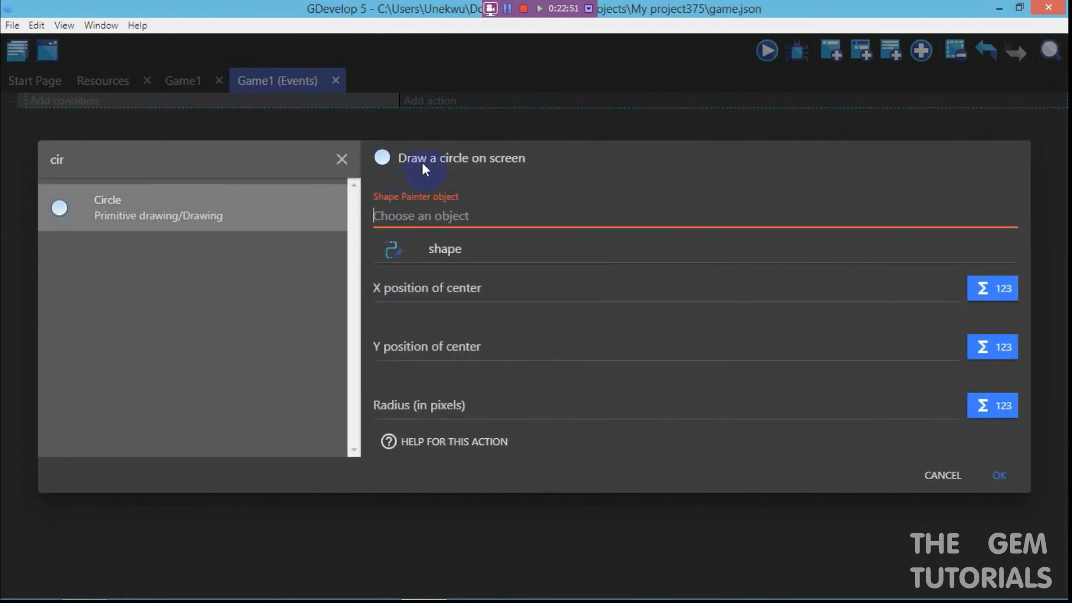
left_click(414, 253)
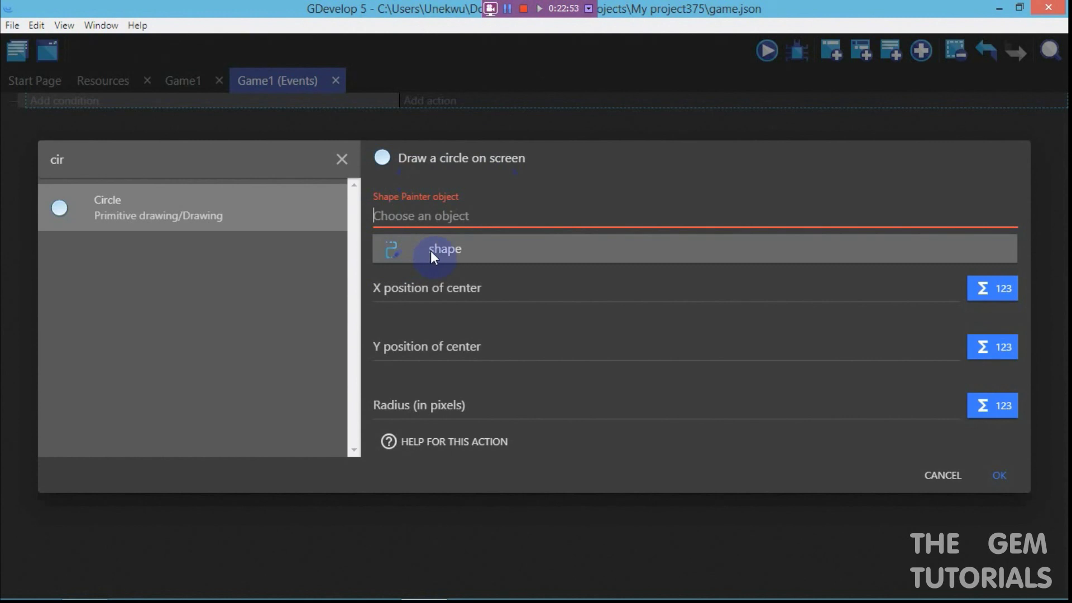
left_click(431, 252)
Set the circle's center to X 40, Y 90 and its radius to 40 pixels, and confirm the action
left_click(463, 280)
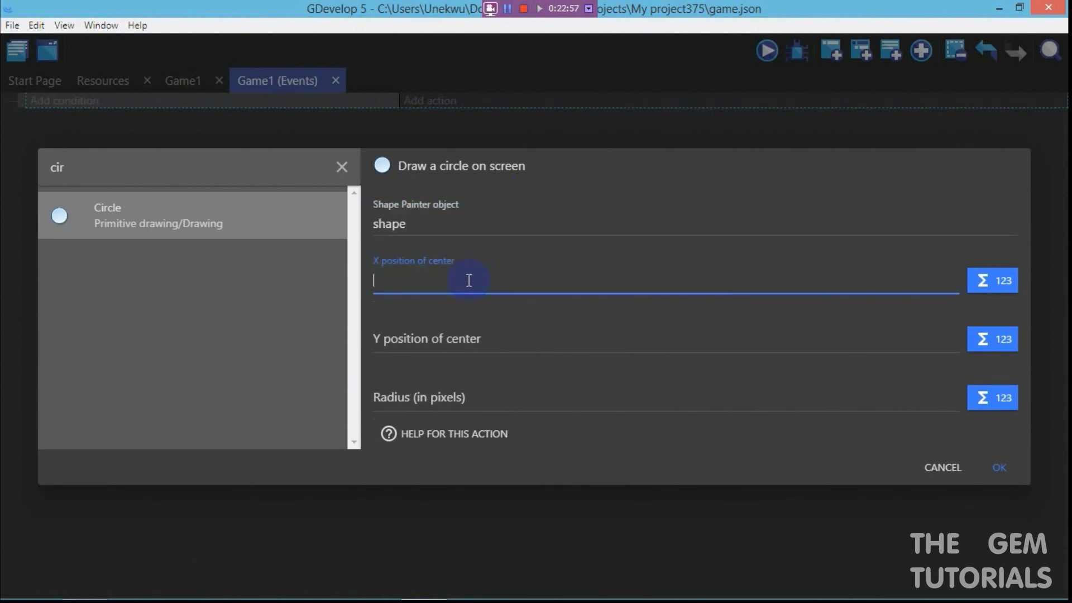
type("40")
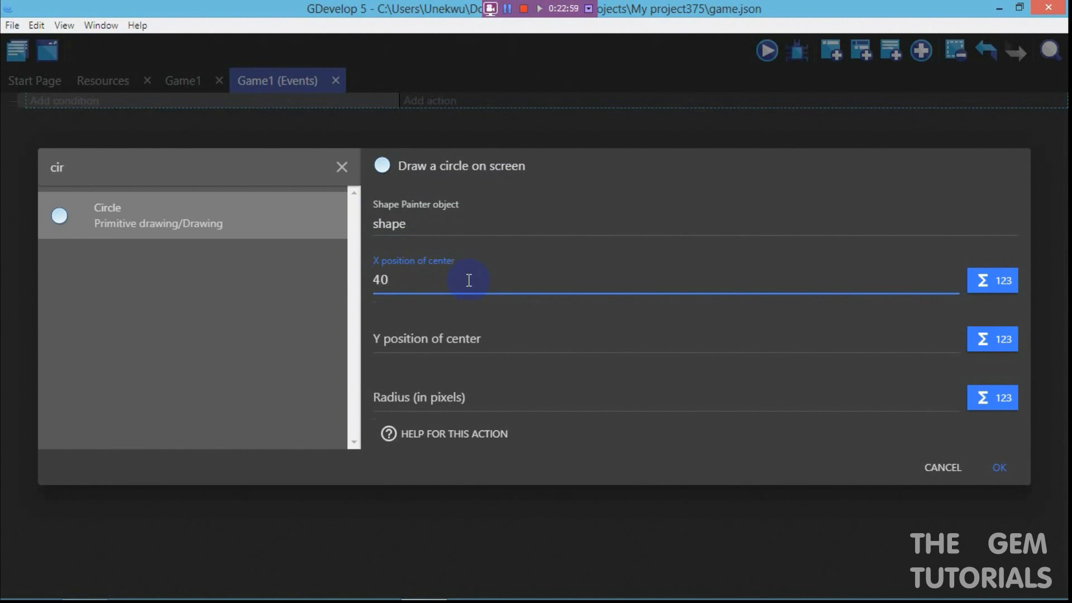
left_click(435, 341)
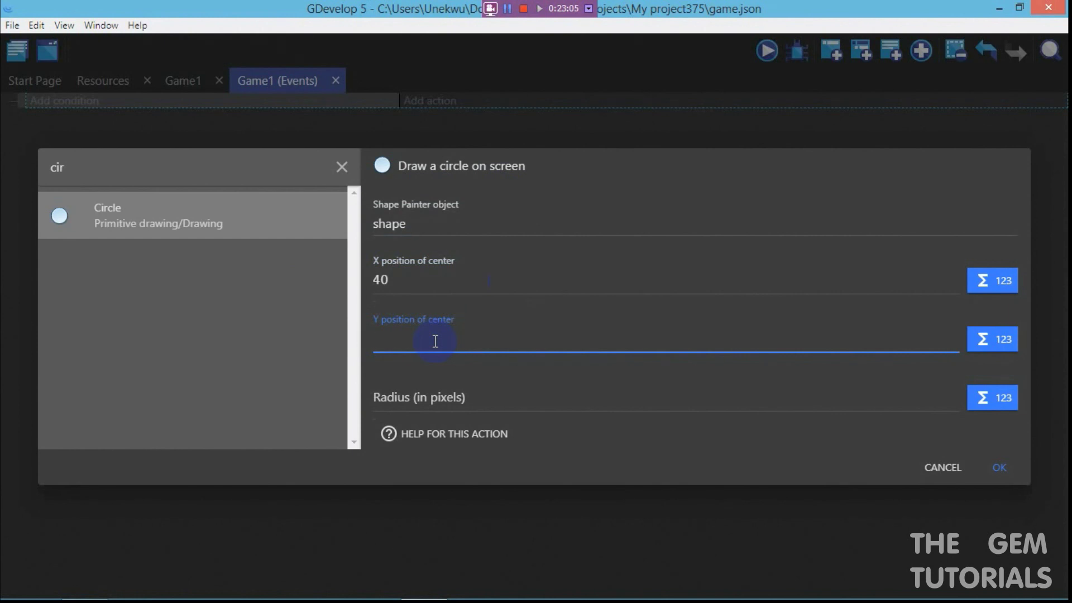
type("2")
key("BackSpace")
type("90")
left_click(474, 394)
type("40")
left_click(1003, 468)
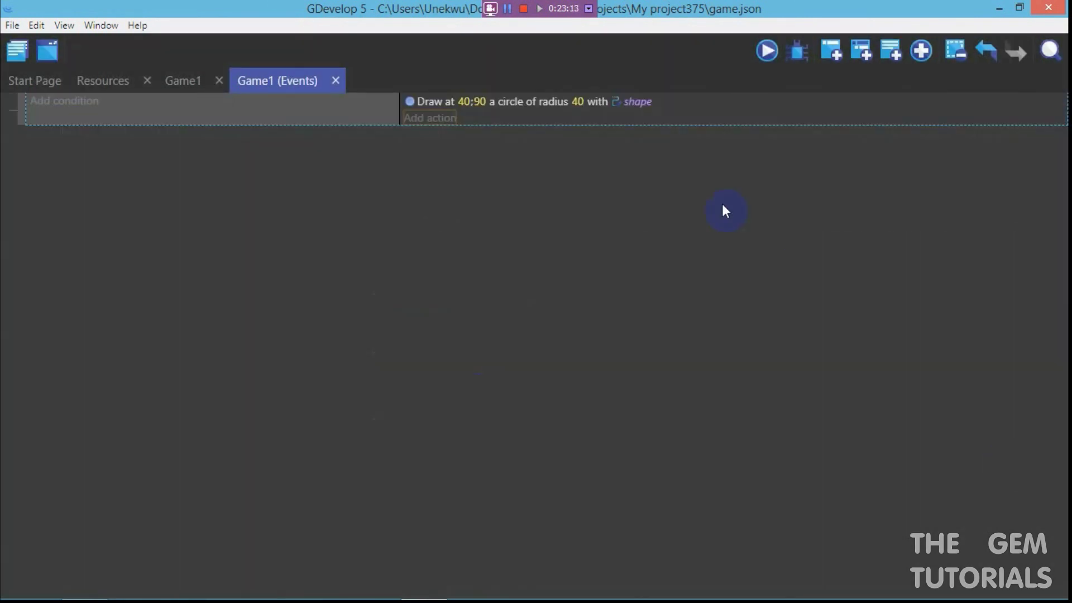
Preview the scene to check the drawn circle, and close the preview
left_click(770, 50)
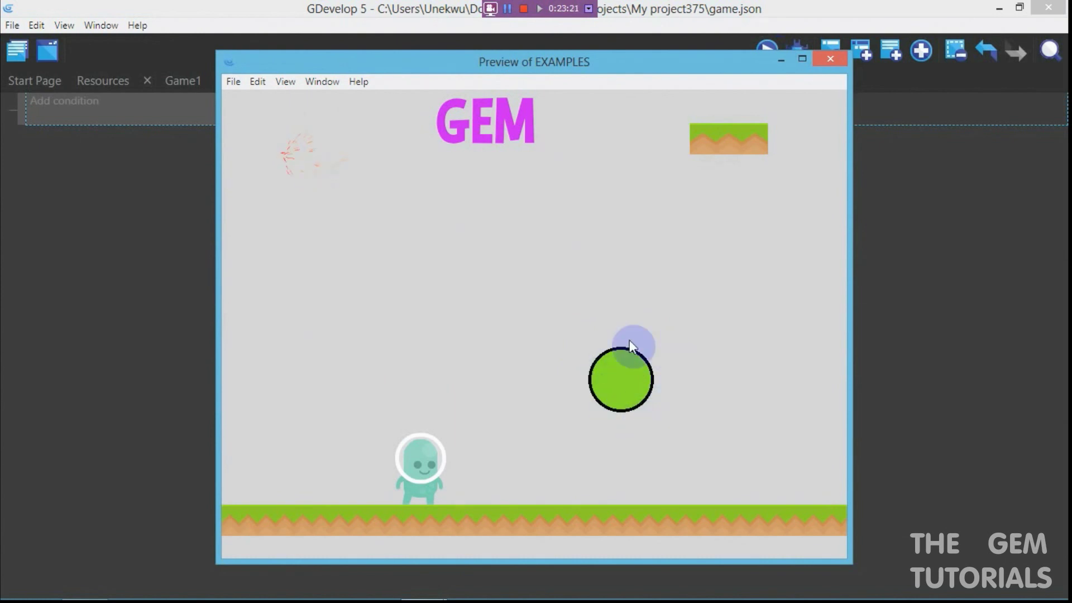
left_click(830, 59)
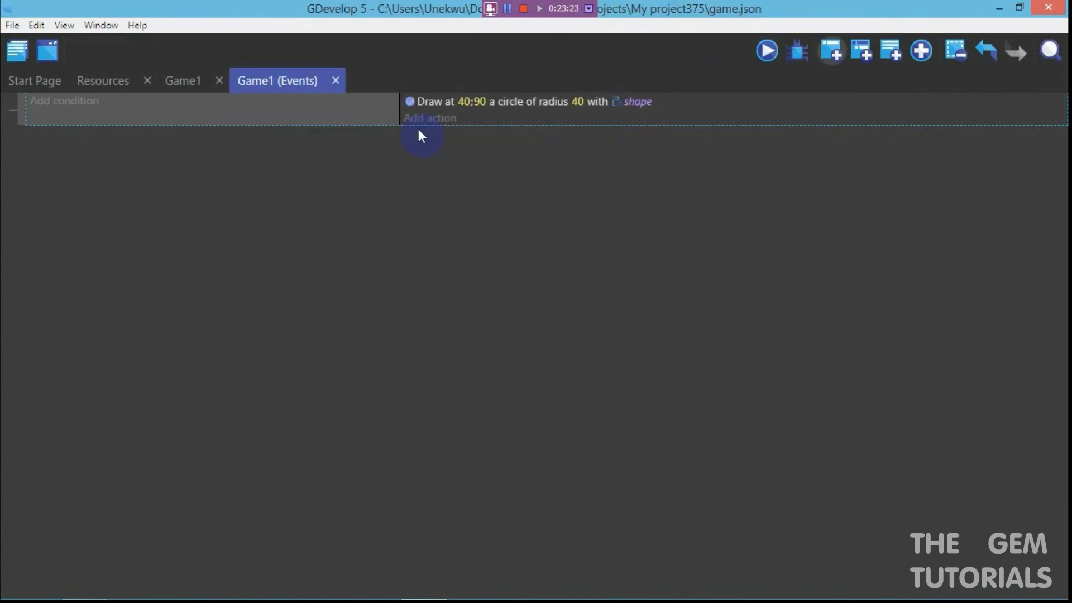
Change the shape's circle action to an Ellipse with a height of 20, and preview the scene
double_click(441, 102)
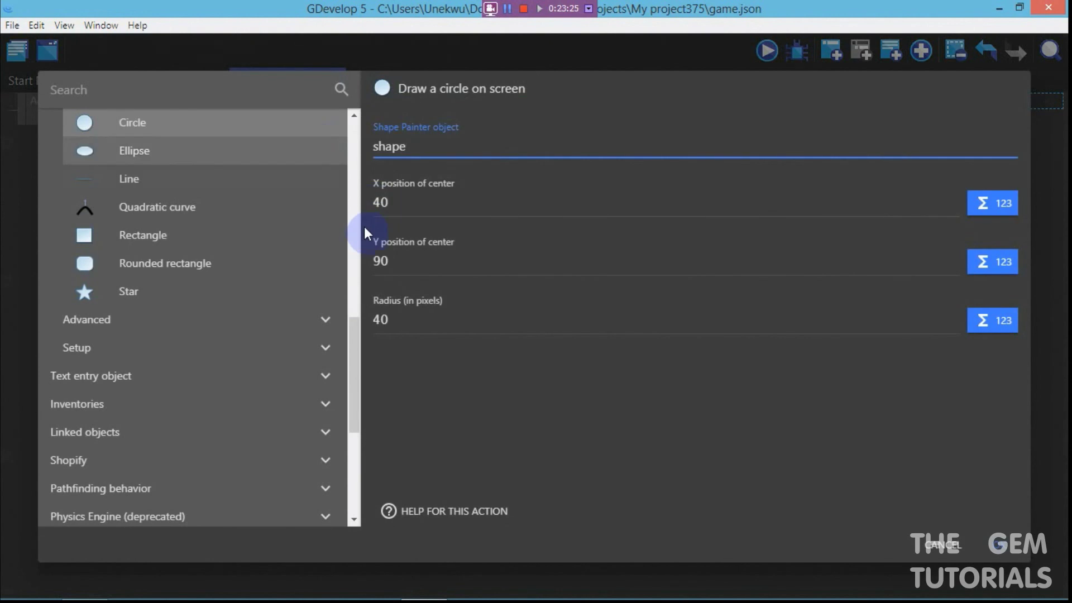
left_click_drag(359, 321, 356, 311)
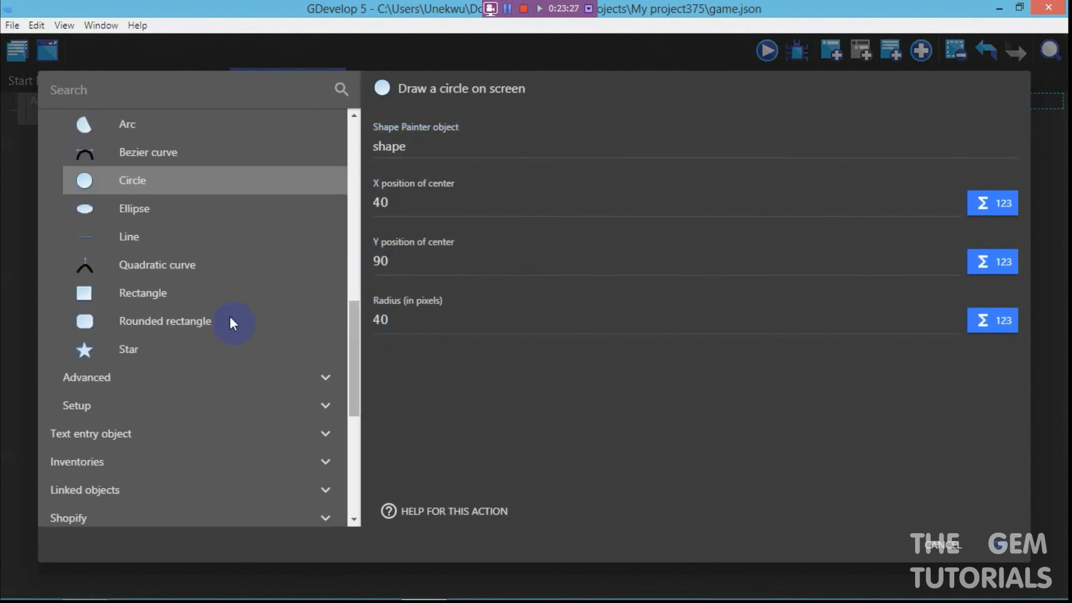
left_click(179, 322)
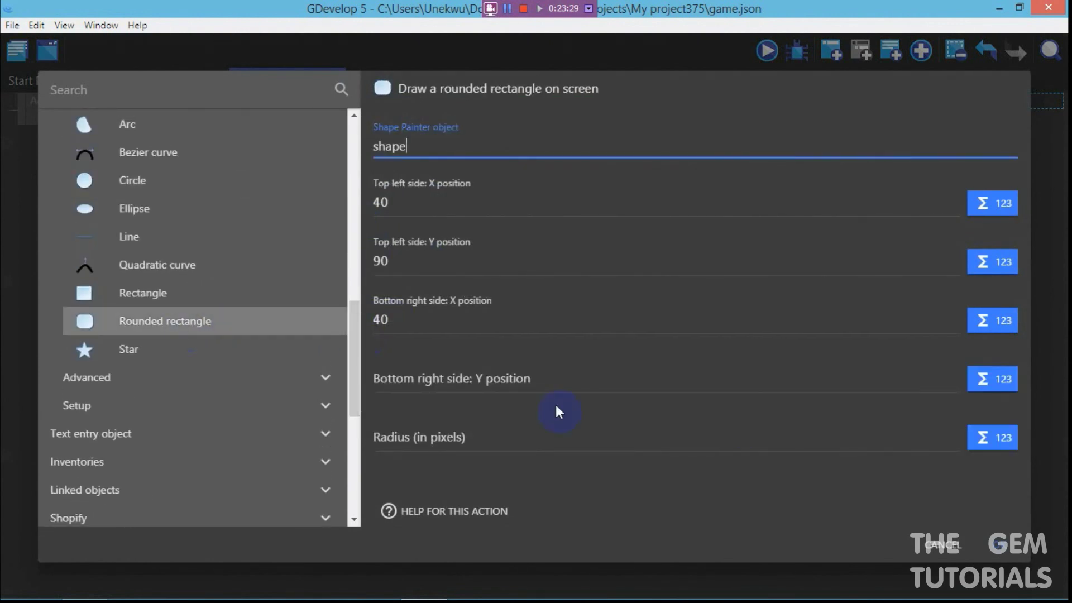
left_click(170, 183)
left_click(162, 222)
left_click(407, 369)
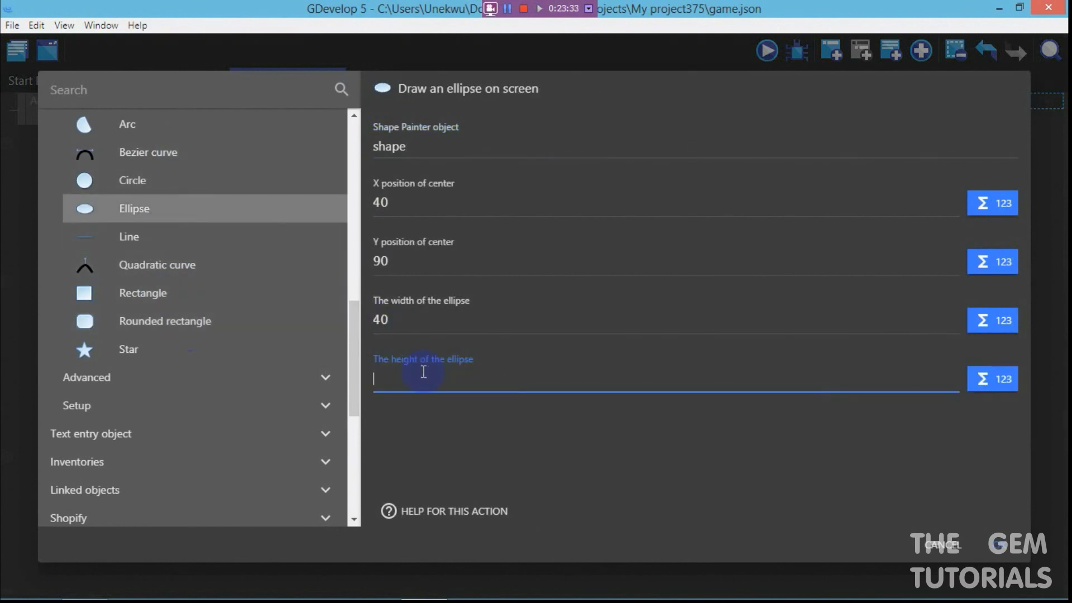
type("20")
left_click(1006, 546)
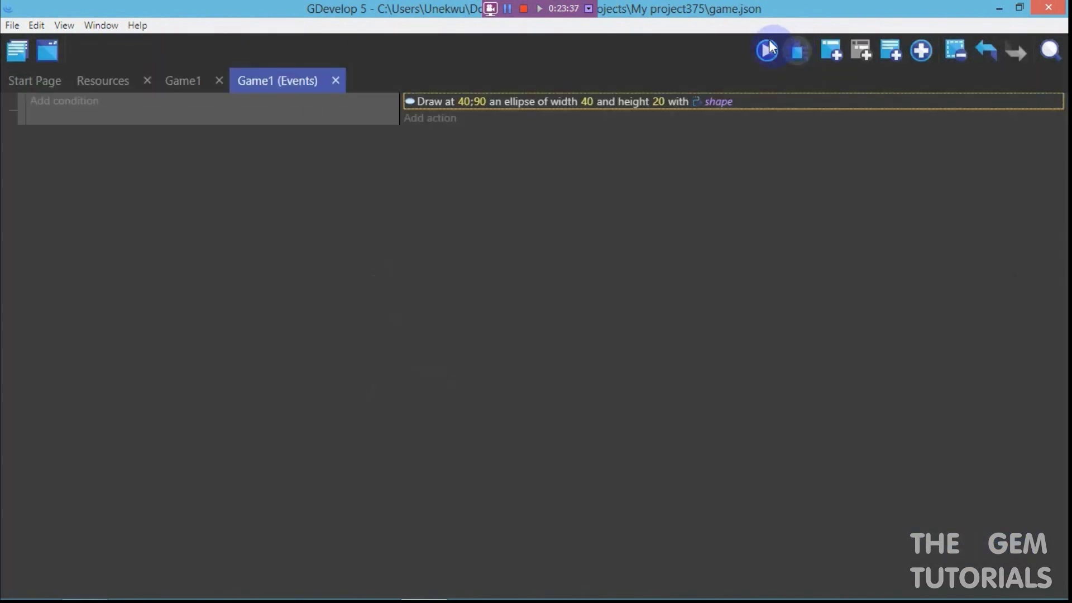
left_click(768, 45)
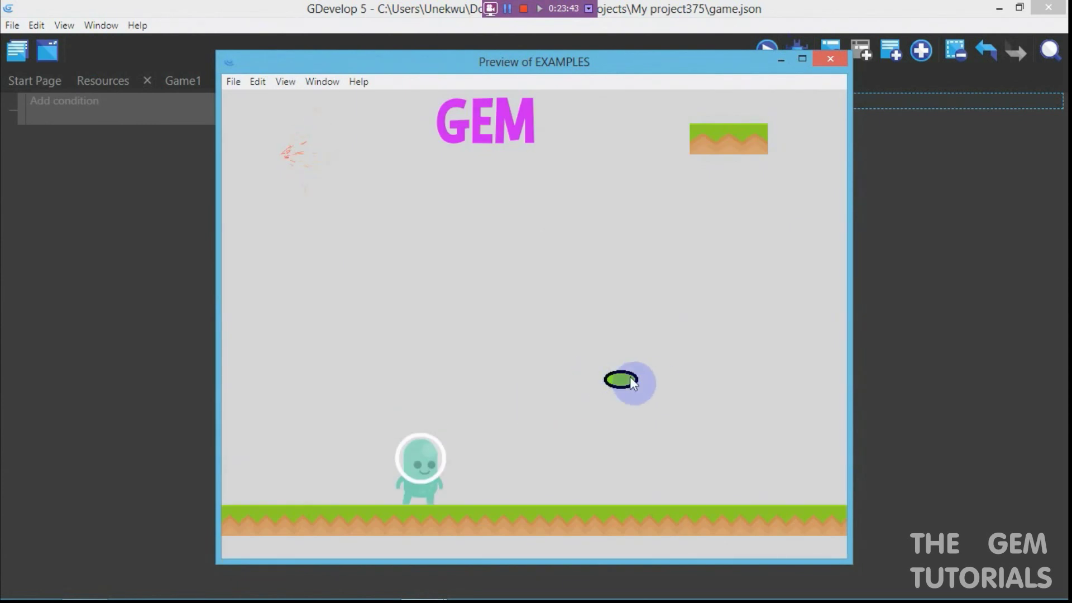
left_click(830, 59)
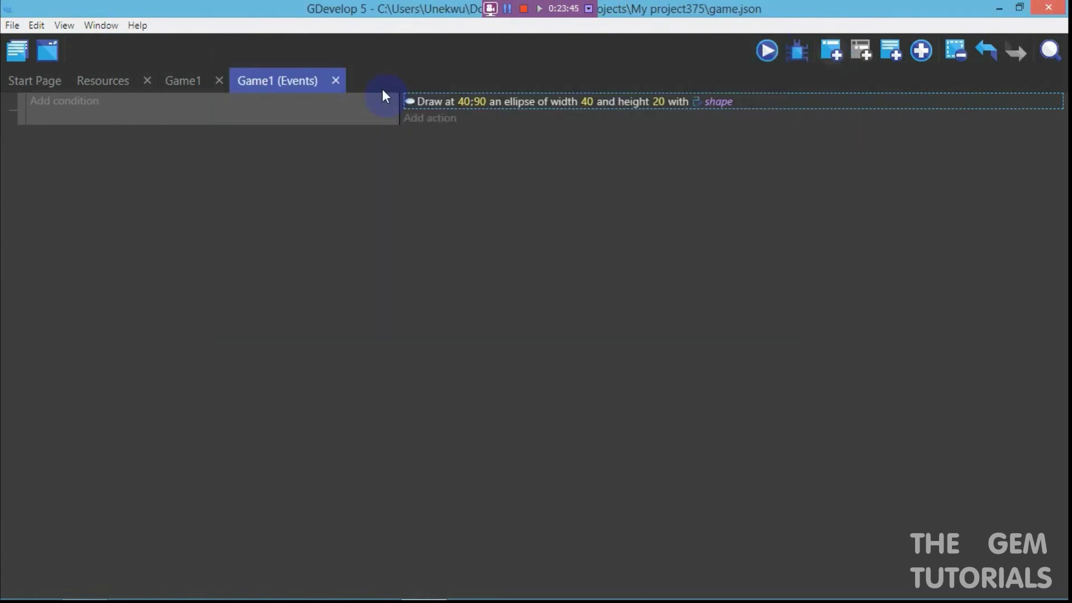
Add a Text entry object named Entry to the Game1 scene
left_click(177, 80)
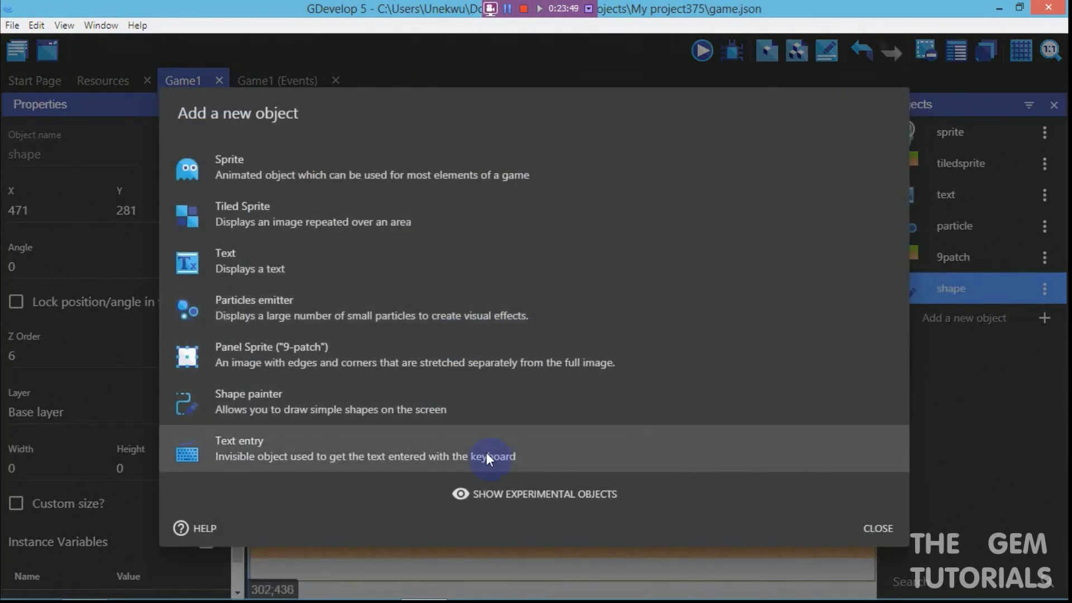
left_click(321, 466)
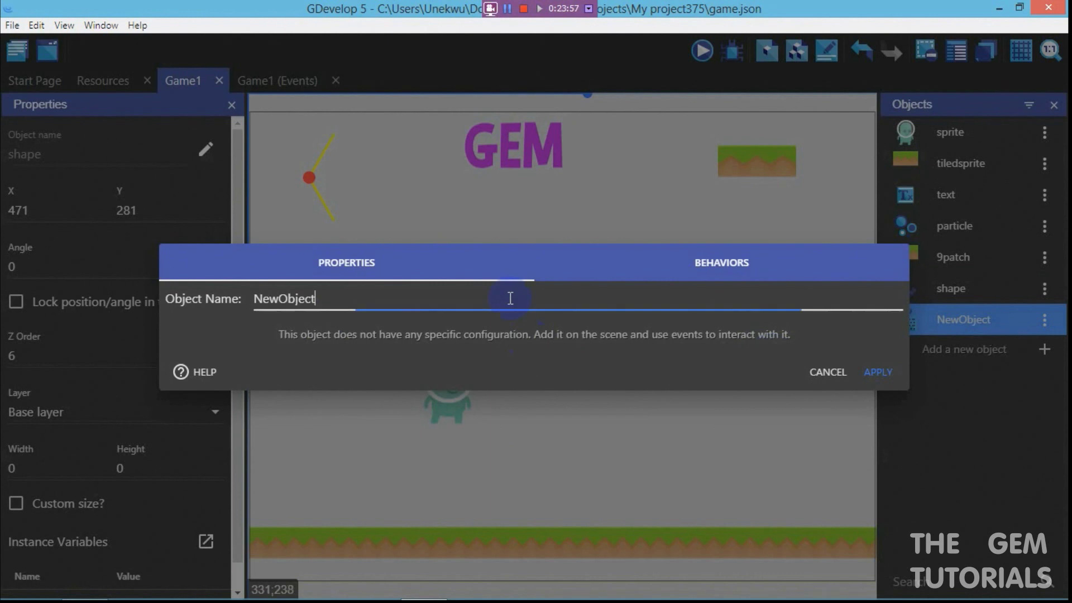
double_click(510, 298)
type("tex")
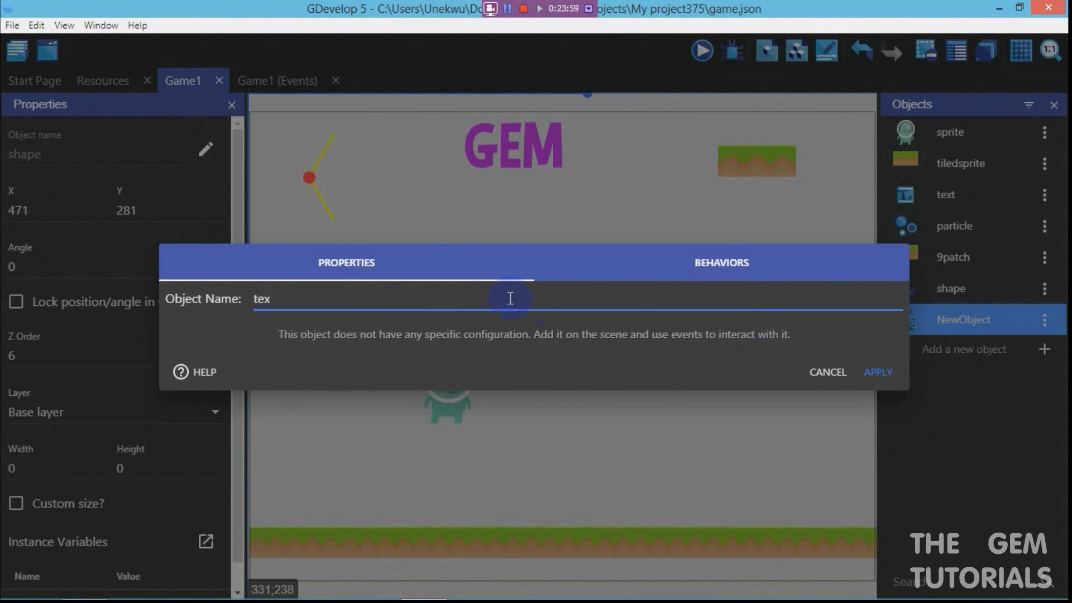
key("BackSpace")
key("BackSpace")
type("Entry")
left_click(859, 380)
Place the Entry object in the scene just above the ground, and move the GEM text to X 298, Y 115
left_click_drag(970, 322, 600, 487)
left_click(701, 437)
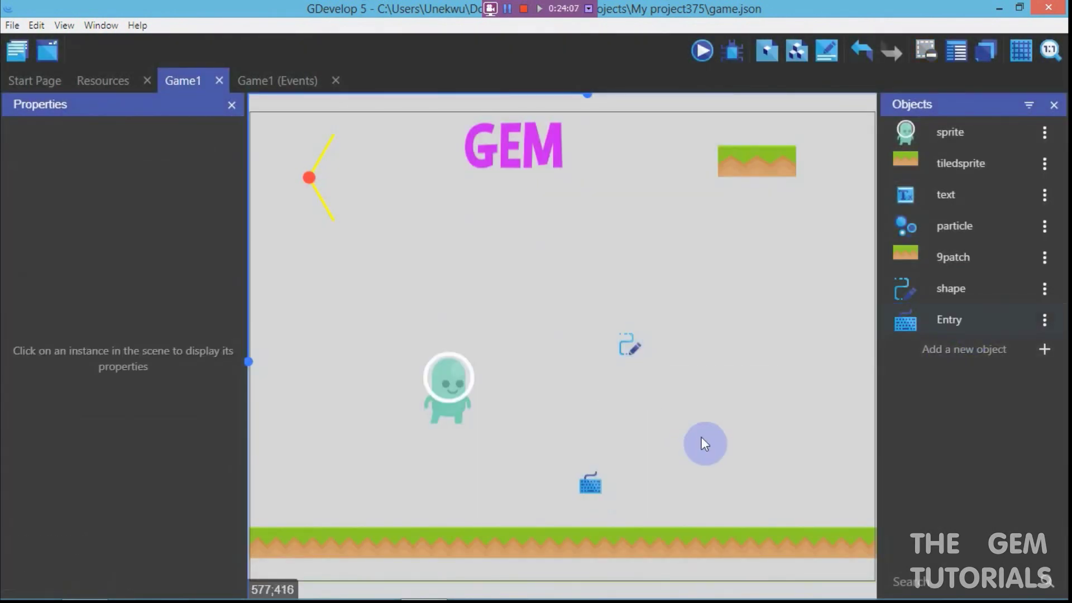
left_click_drag(481, 149, 552, 279)
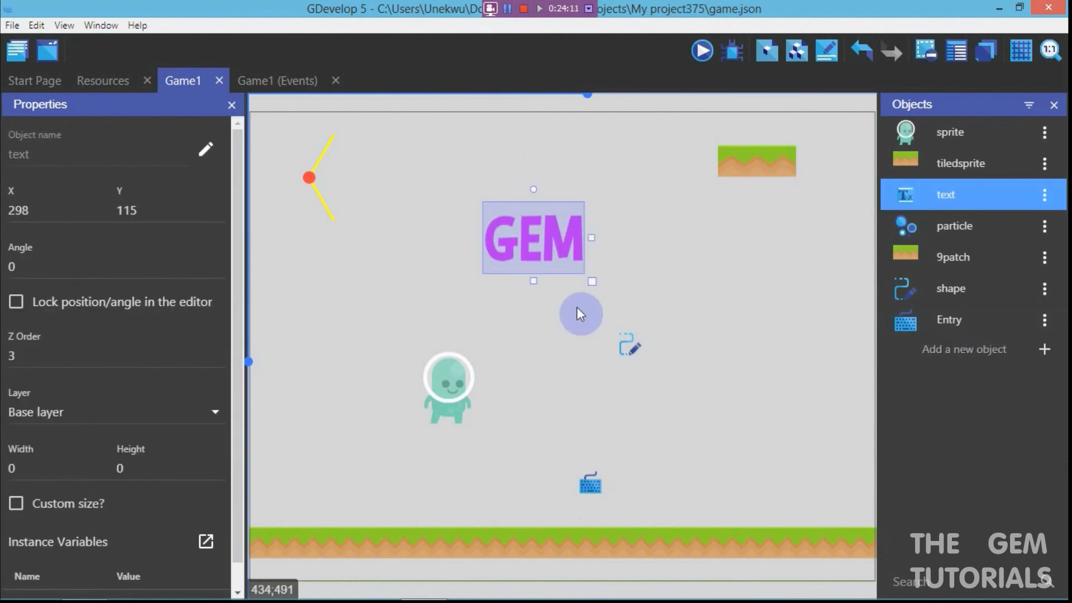
Add a Modify the text action to the Game1 event with the search "modi", and assign it to the text object
left_click(277, 80)
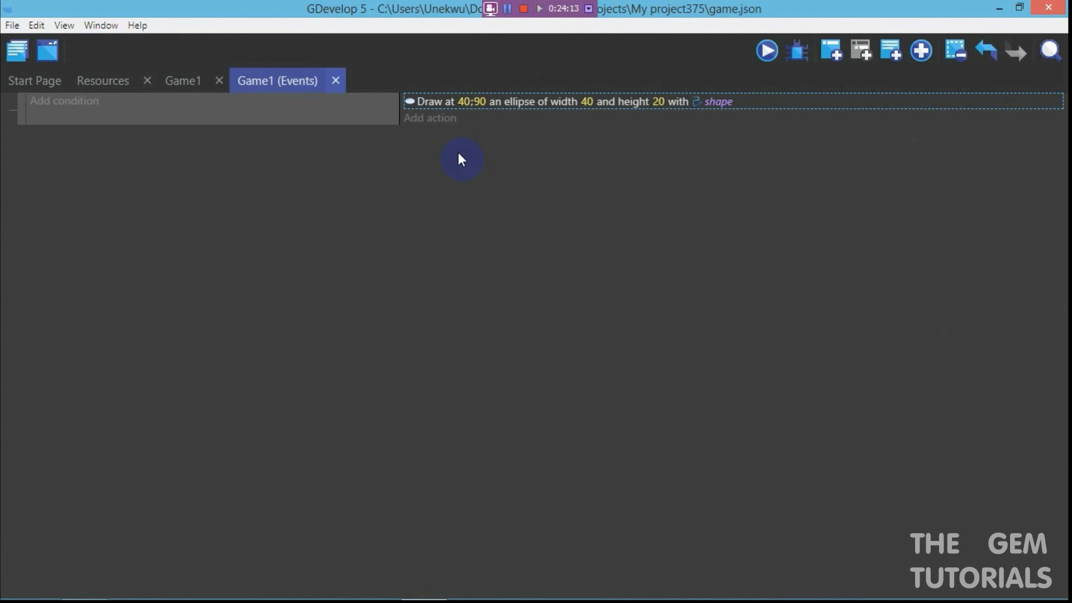
left_click(439, 120)
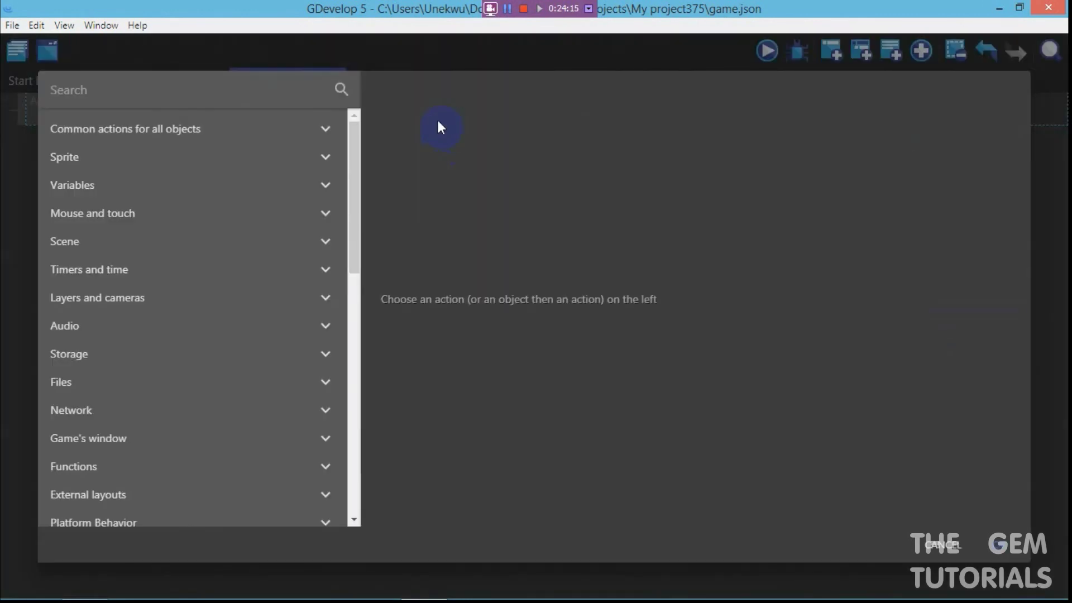
type("modi")
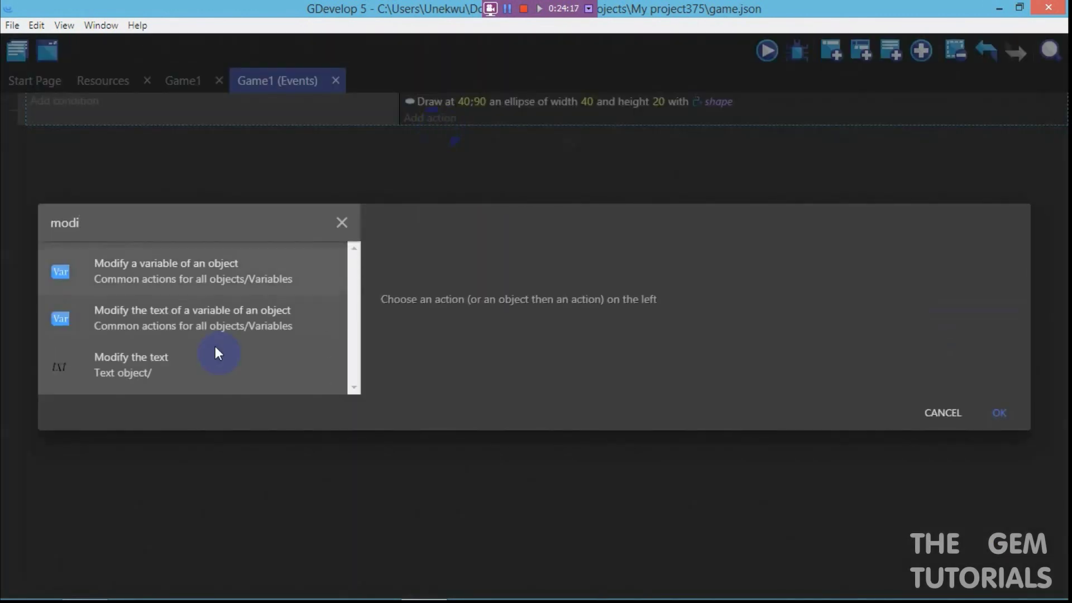
left_click(205, 364)
left_click(476, 274)
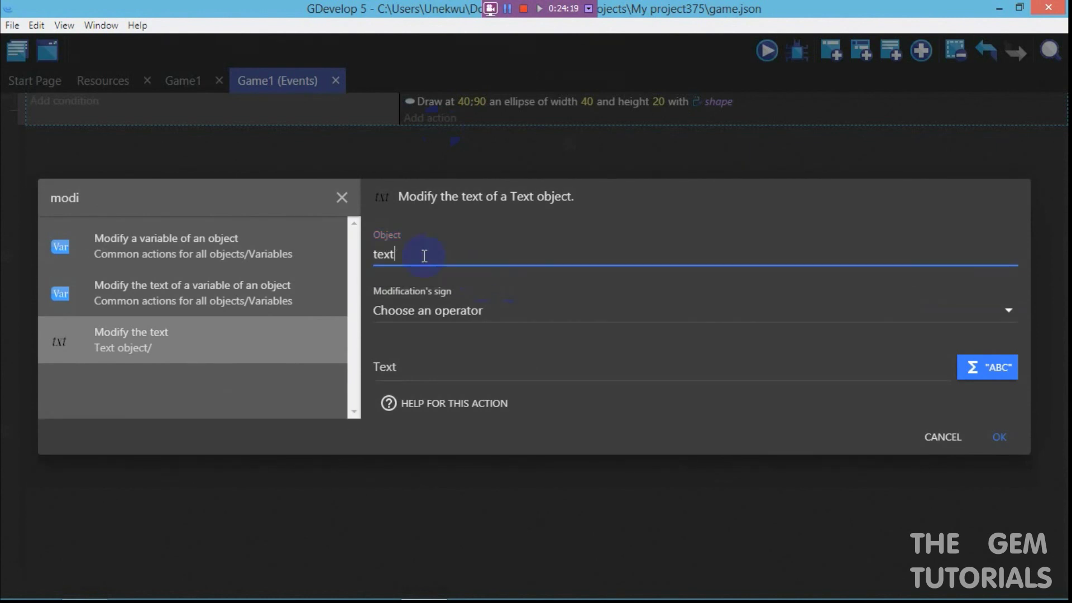
Make the action set the text to "Entry.String()", including the quotes, using the = (set to) operator, and preview the scene
left_click(463, 321)
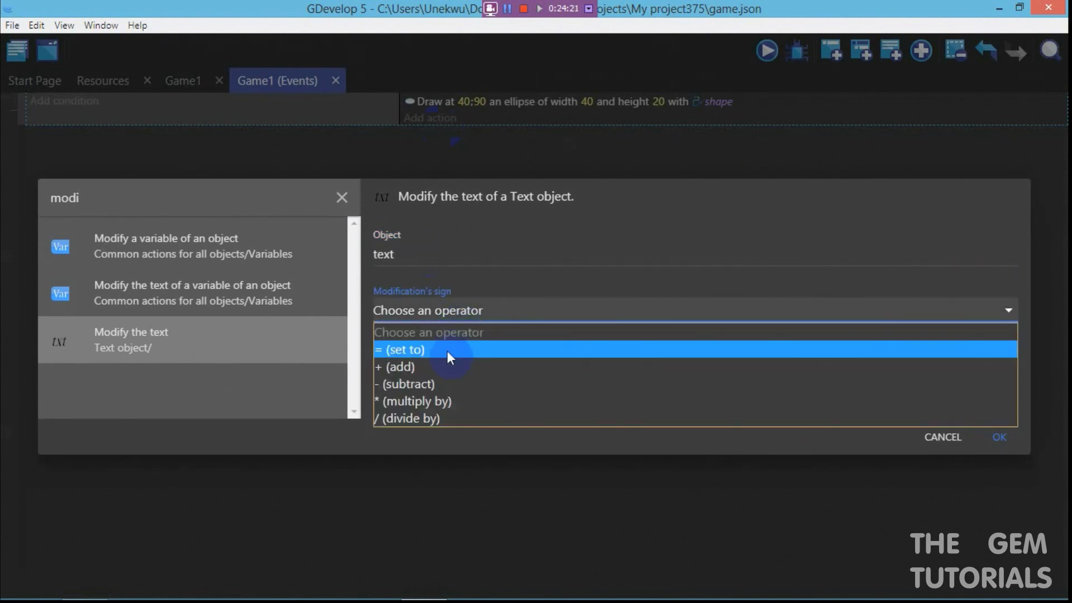
left_click(453, 350)
left_click(437, 372)
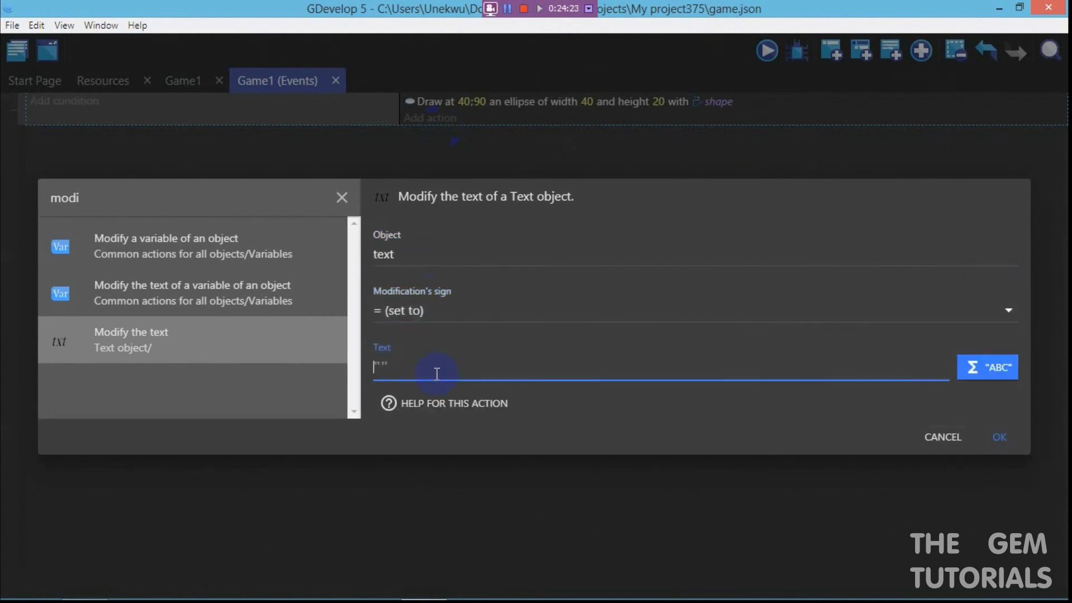
key("Delete")
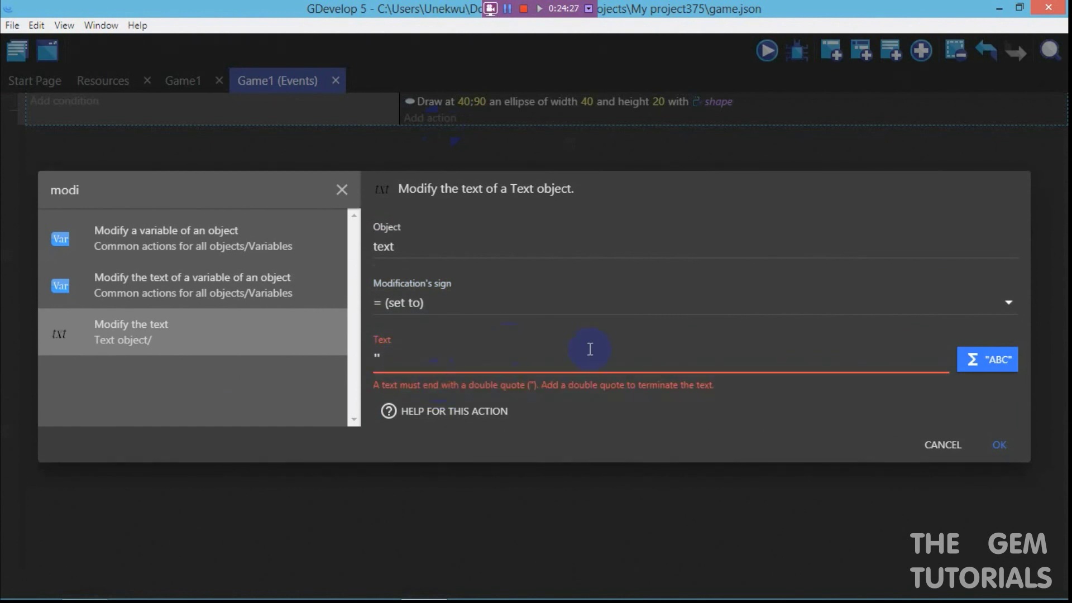
type("Entry.String()")
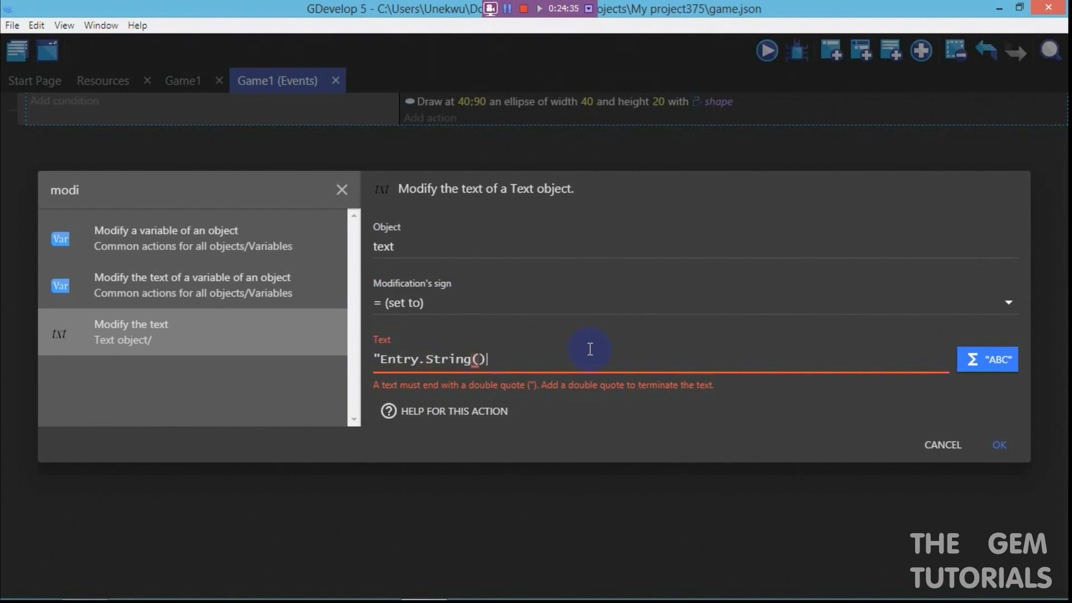
type("\"")
left_click(998, 438)
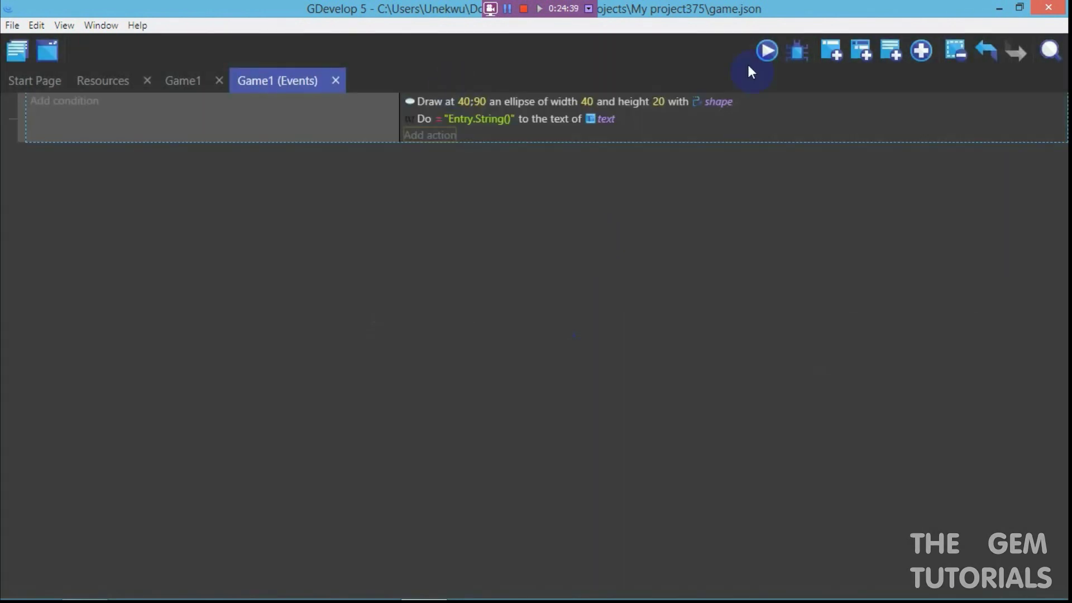
left_click(763, 55)
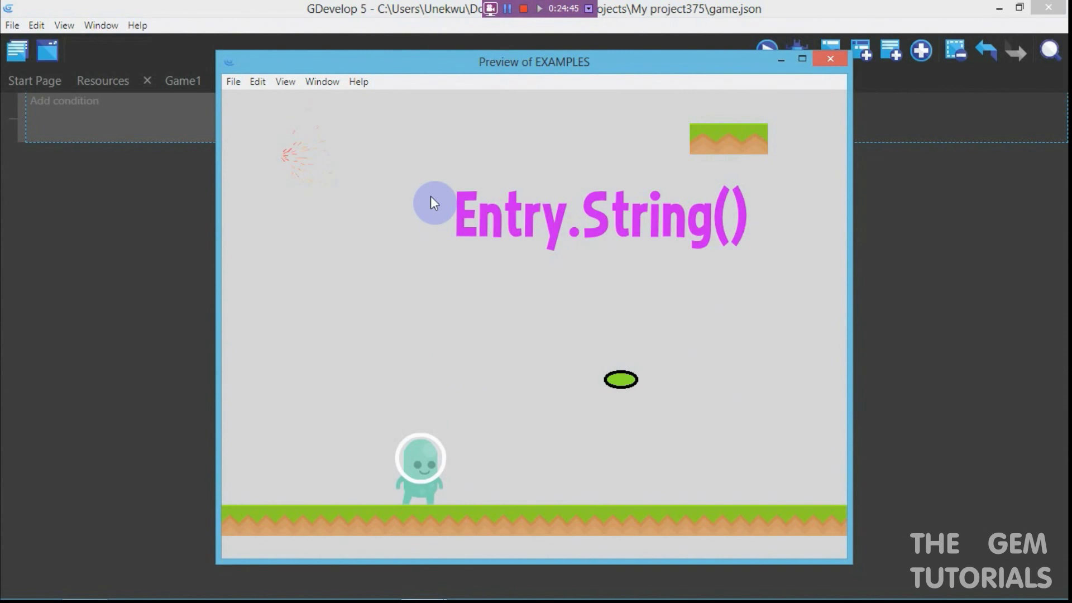
left_click(829, 60)
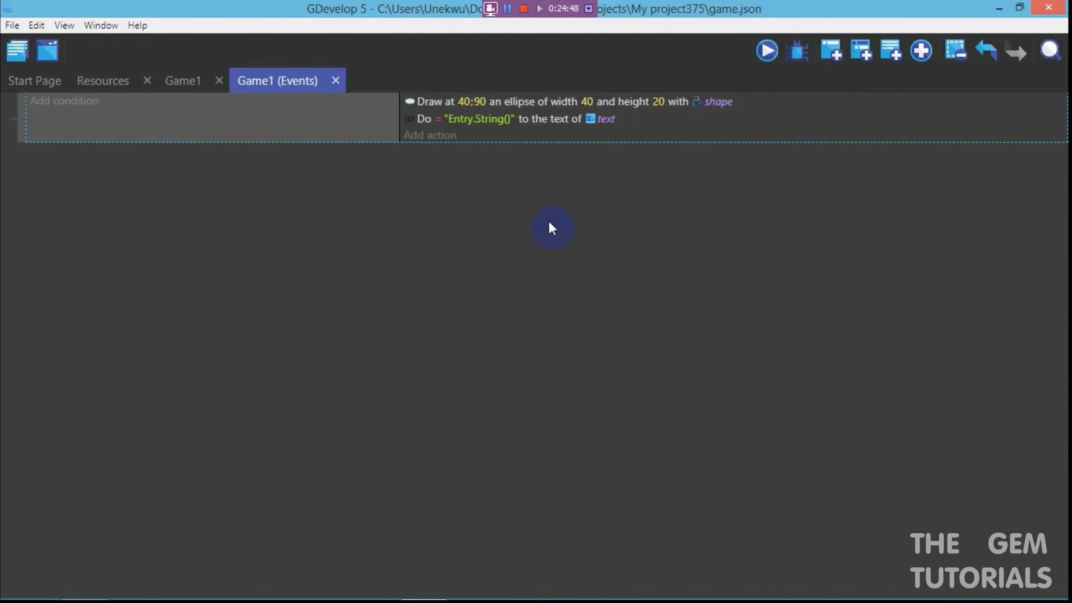
Remove the quotation marks around Entry.String() in the text action so it is an expression
left_click(480, 121)
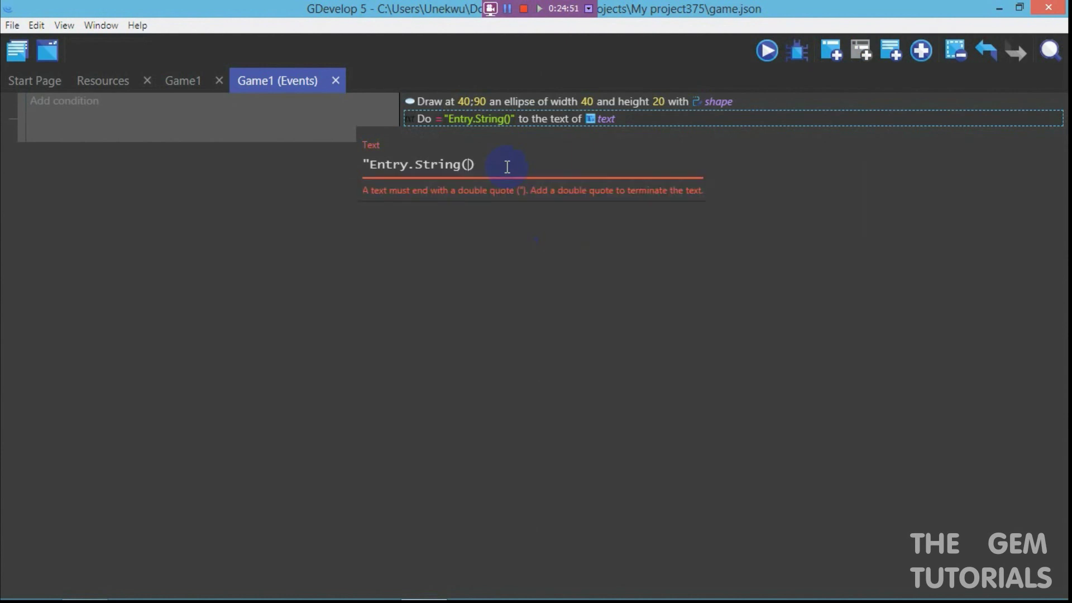
key("BackSpace")
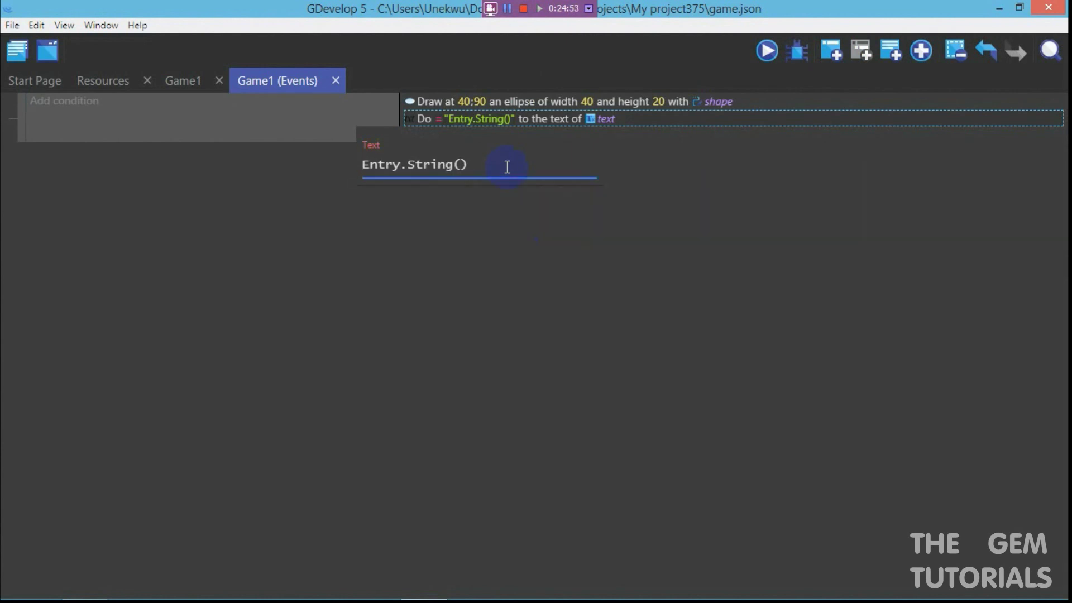
left_click(575, 266)
Test the text entry in a preview by entering and erasing random letters and entering "sajdguajd", and close the preview
left_click(756, 49)
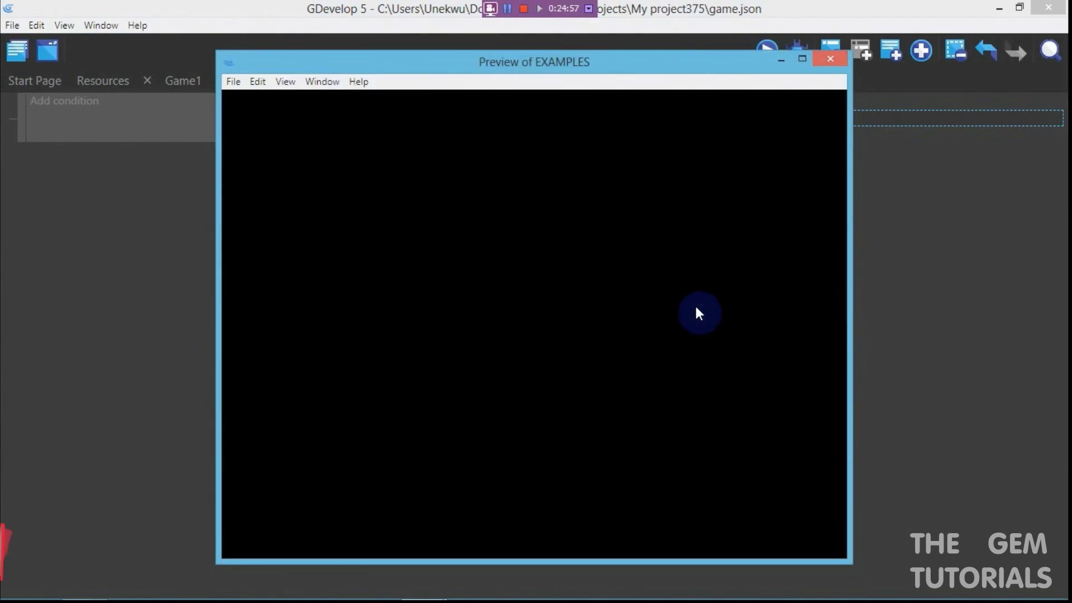
type("gujkasdiuhedi")
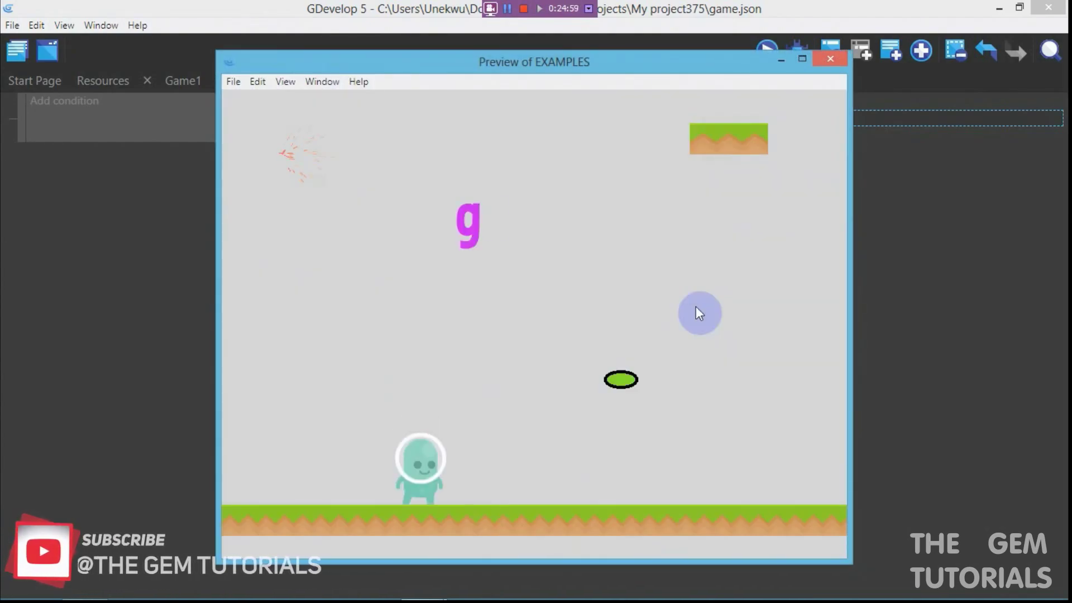
key("BackSpace")
key("BackSpace")
key("BackSpace")
key("BackSpace")
key("BackSpace")
key("BackSpace")
key("BackSpace")
key("BackSpace")
key("BackSpace")
key("BackSpace")
key("BackSpace")
key("BackSpace")
key("BackSpace")
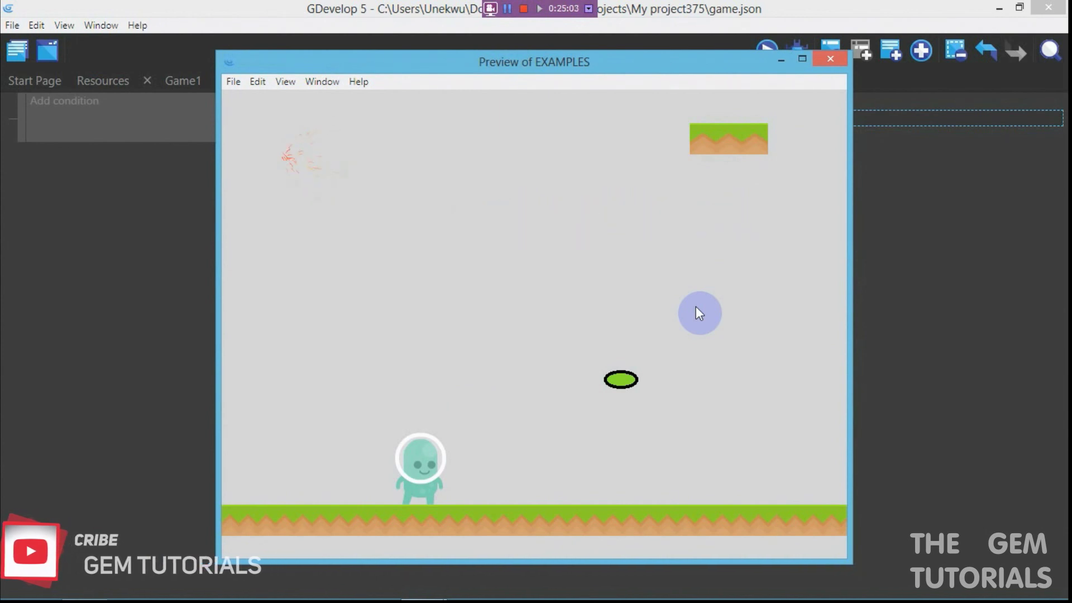
type("sajdguajd")
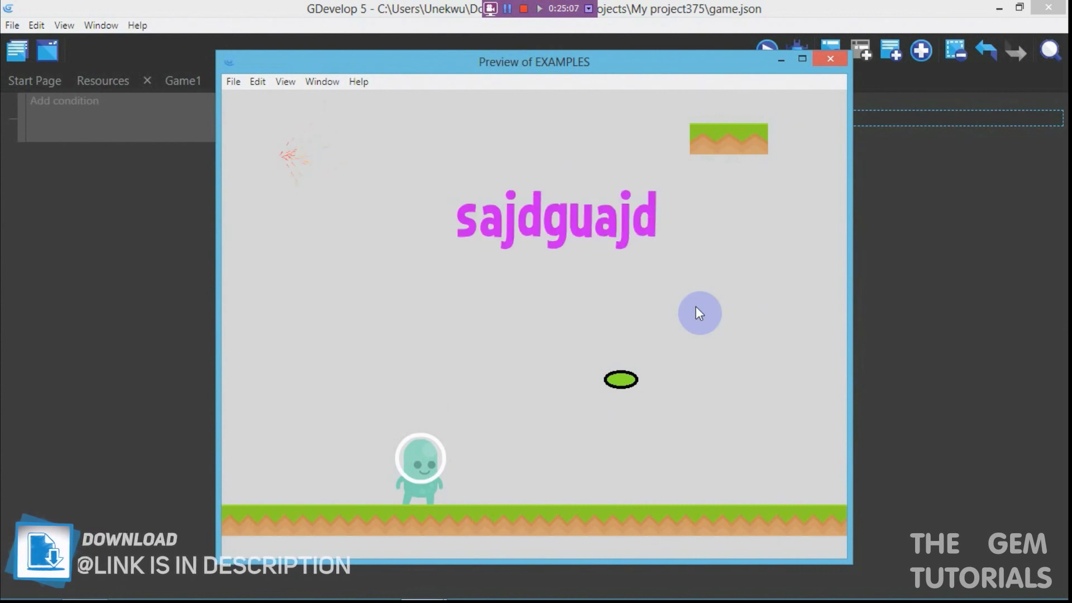
left_click(839, 60)
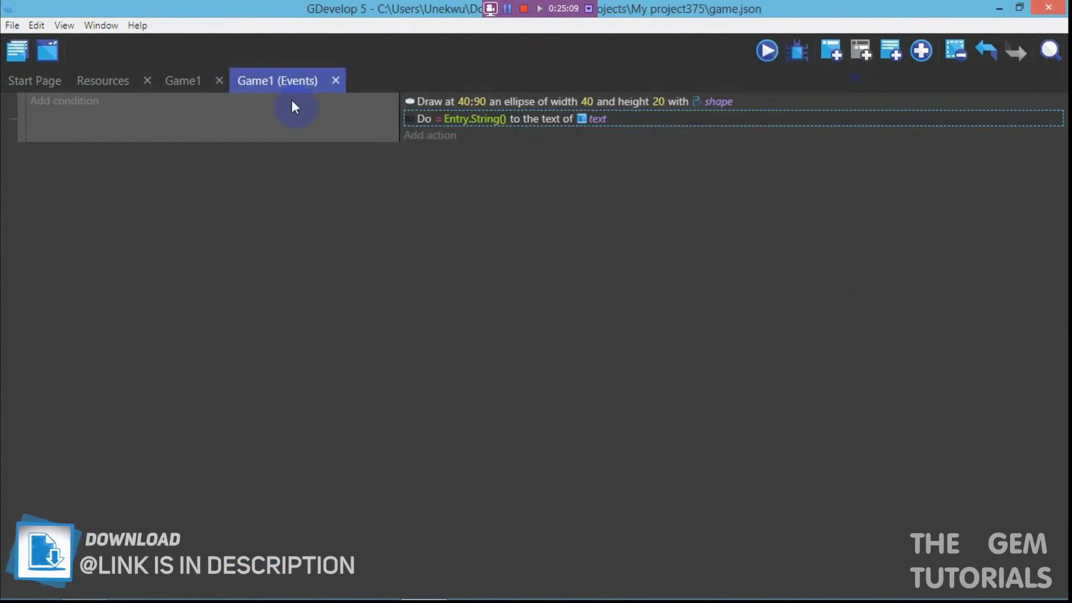
Open the list of new object types for the Game1 scene and show the experimental objects
left_click(184, 81)
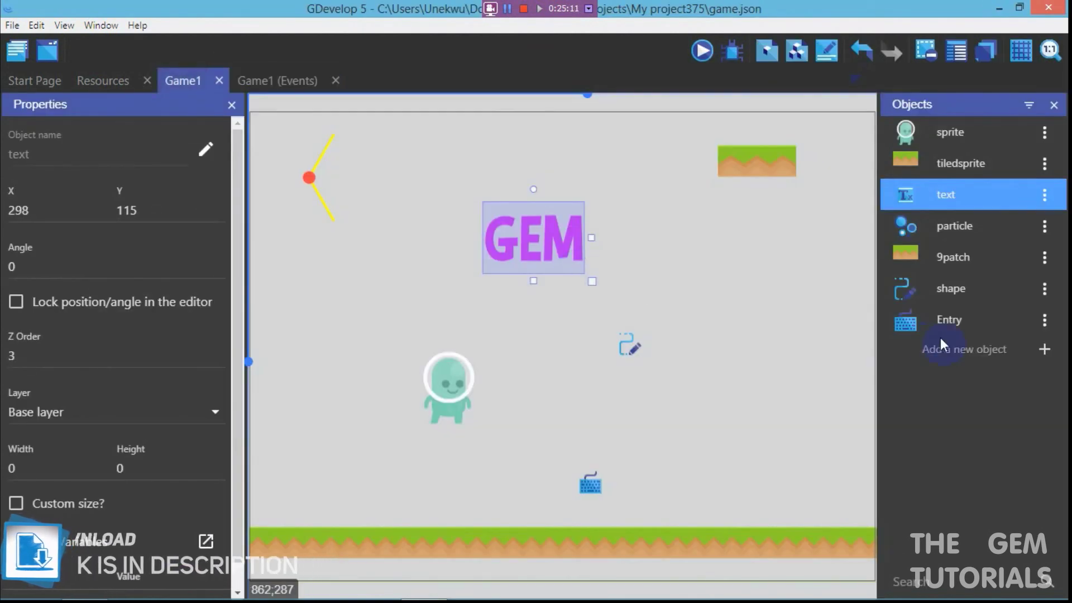
left_click(943, 343)
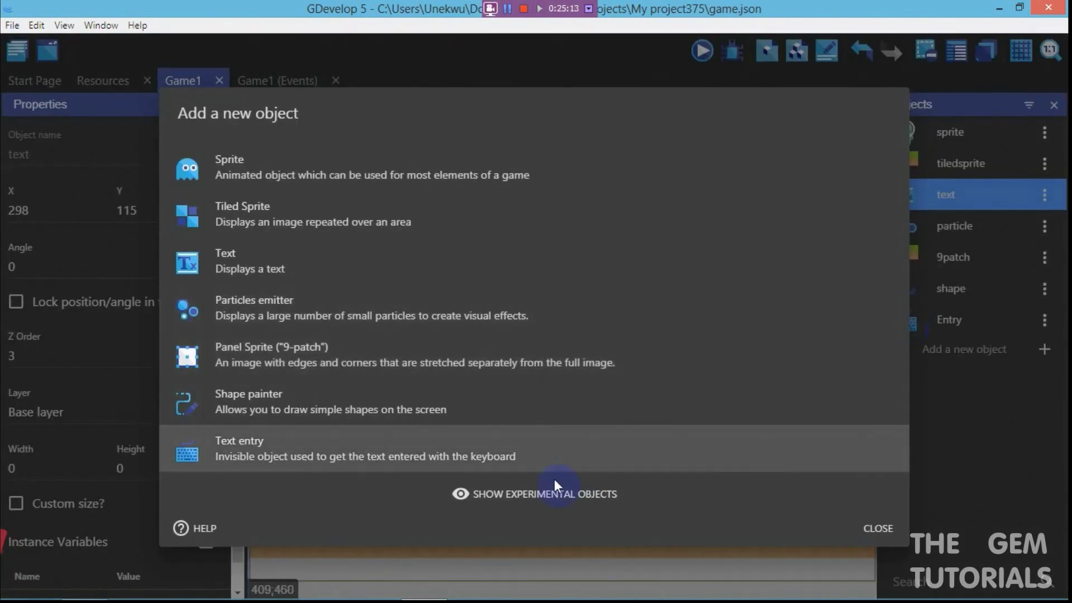
left_click(541, 495)
left_click_drag(895, 297, 904, 369)
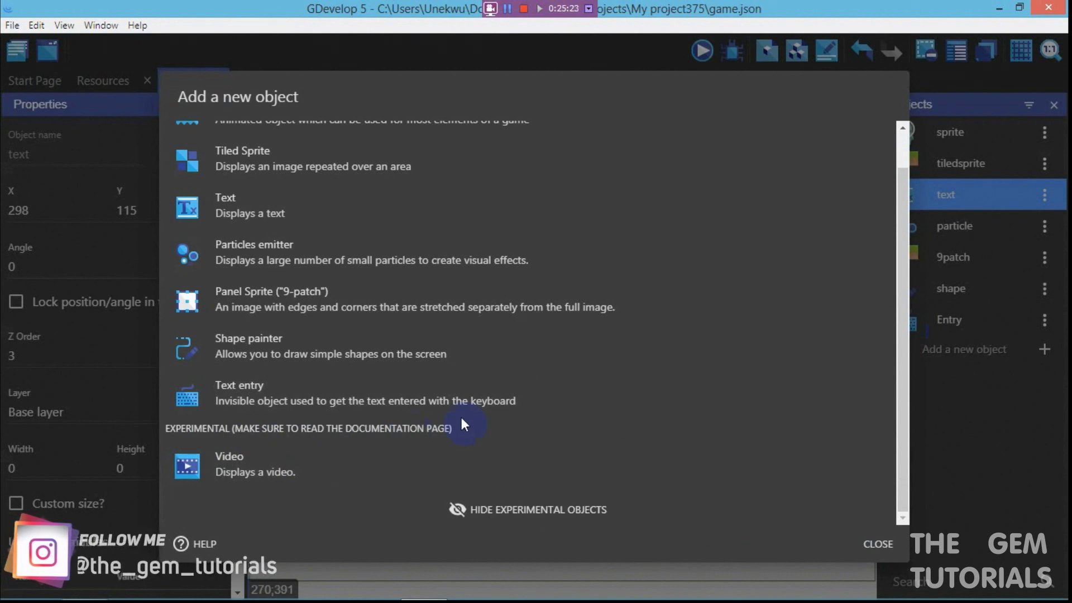
Add a new Video object to the Game1 scene with runners real.mp4 as its video resource
left_click(280, 464)
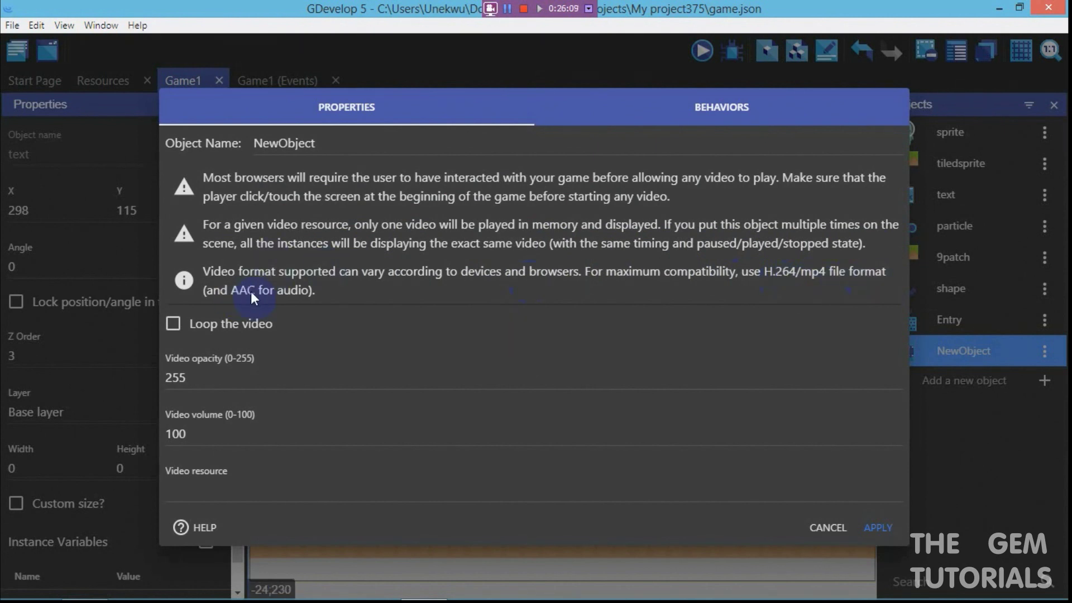
left_click(178, 327)
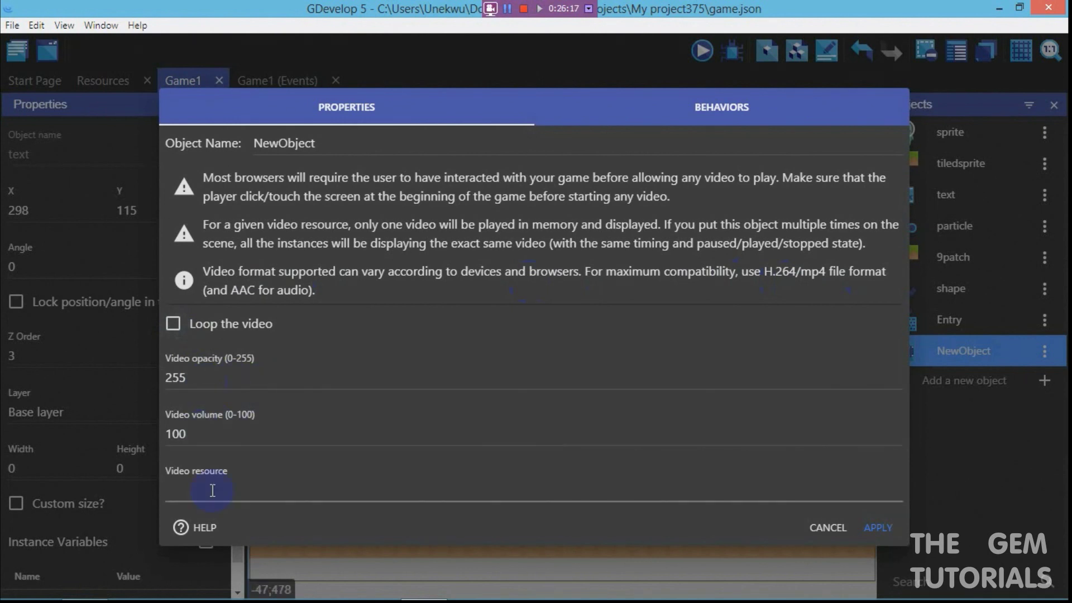
left_click(190, 486)
left_click(326, 522)
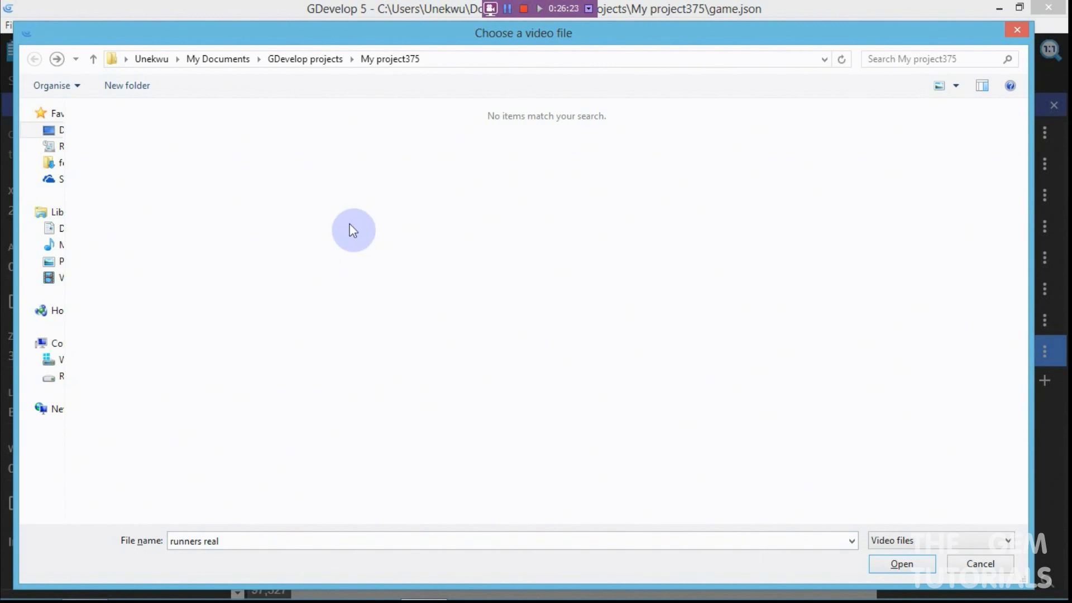
right_click(317, 213)
left_click(359, 275)
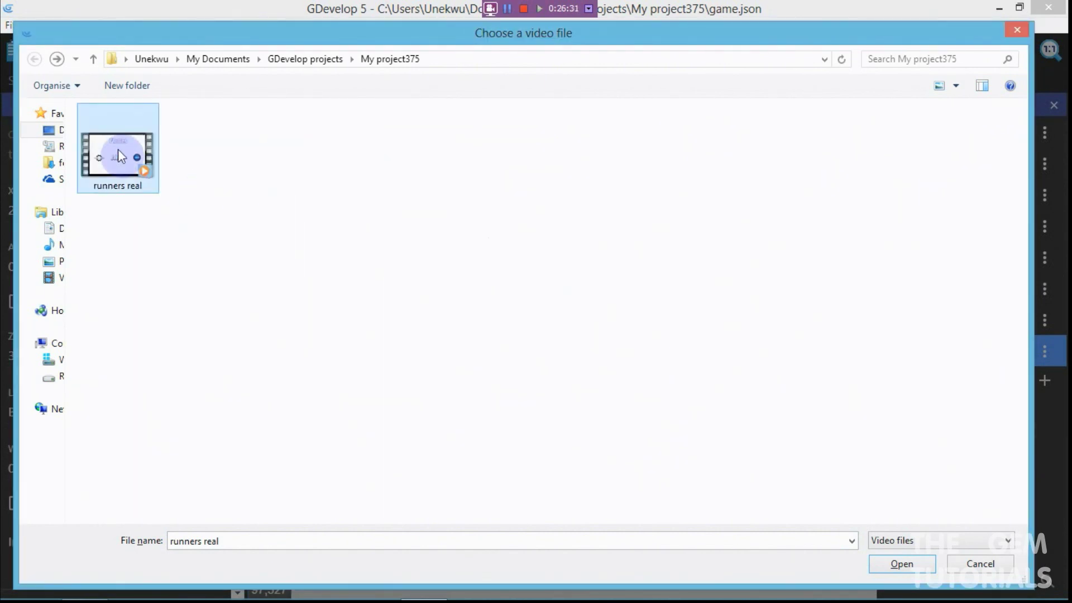
double_click(118, 151)
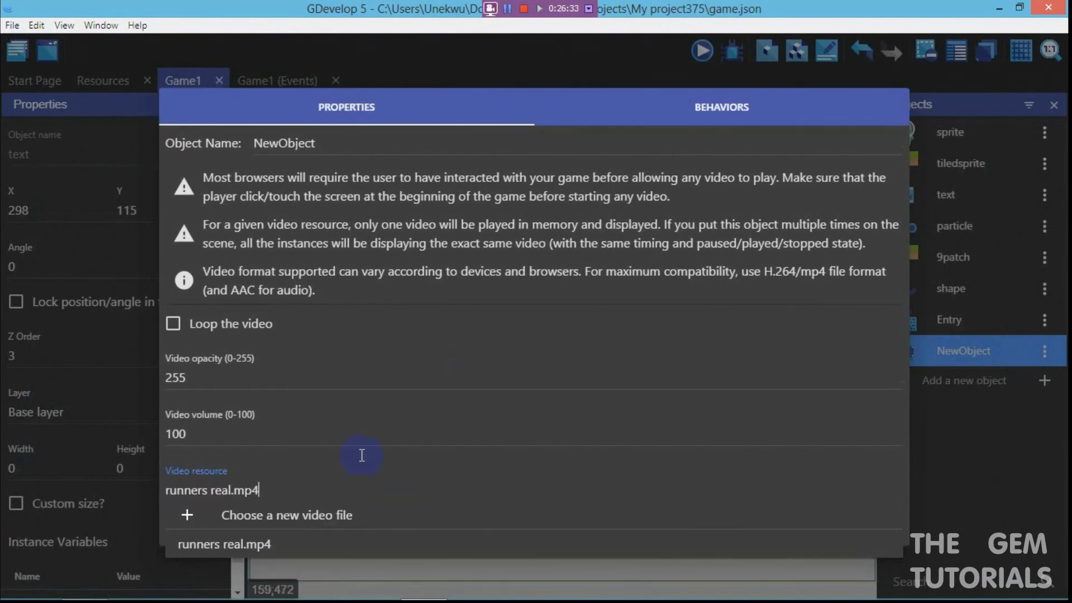
left_click(389, 420)
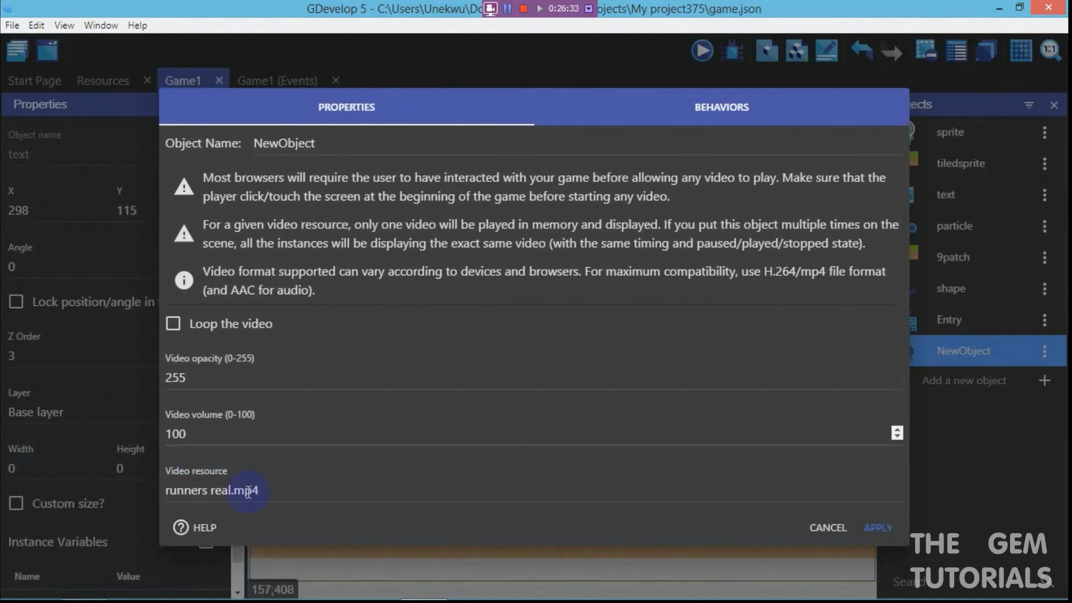
left_click(871, 530)
Place an instance of the video object in the scene at about X -6, Y 16
left_click(776, 345)
left_click_drag(927, 349, 345, 205)
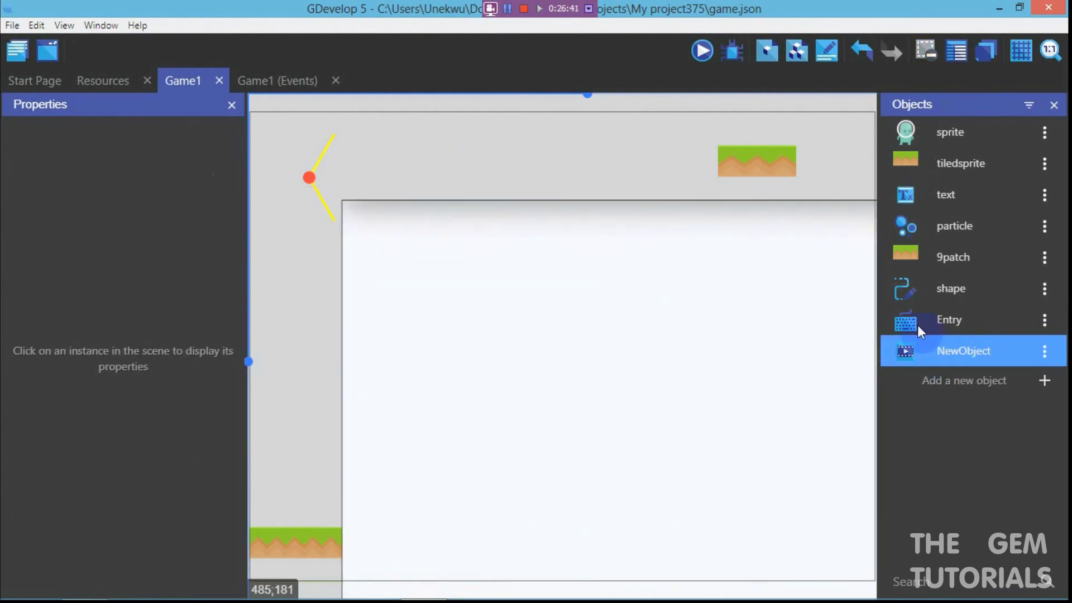
left_click_drag(507, 278, 441, 192)
Resize the video instance to about 808 by 580 so that it fits the game window's borders
left_click(1049, 51)
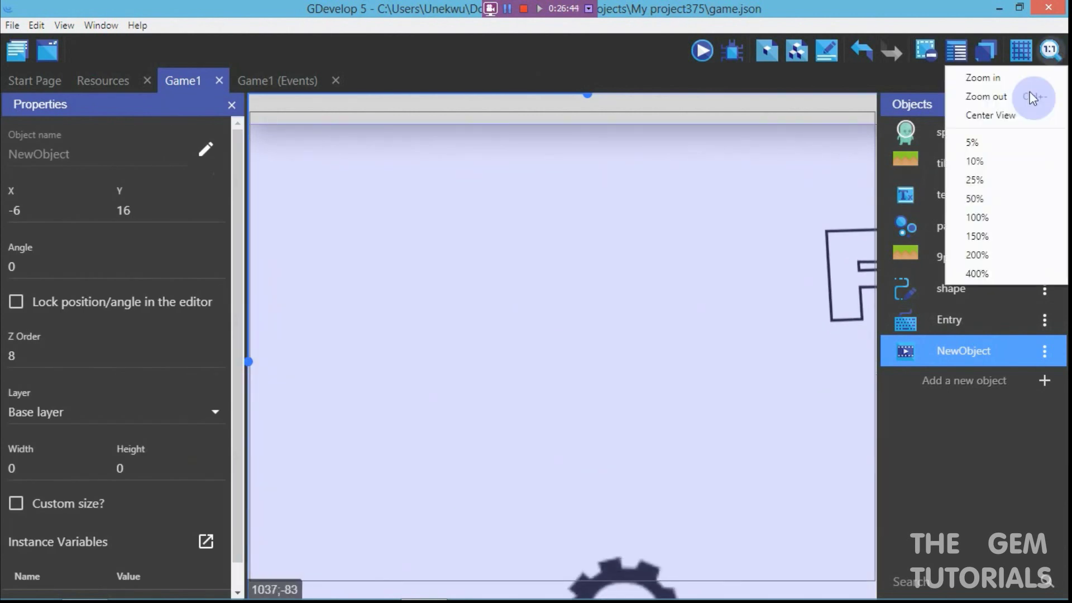
left_click(999, 180)
left_click_drag(865, 509, 642, 409)
left_click(743, 342)
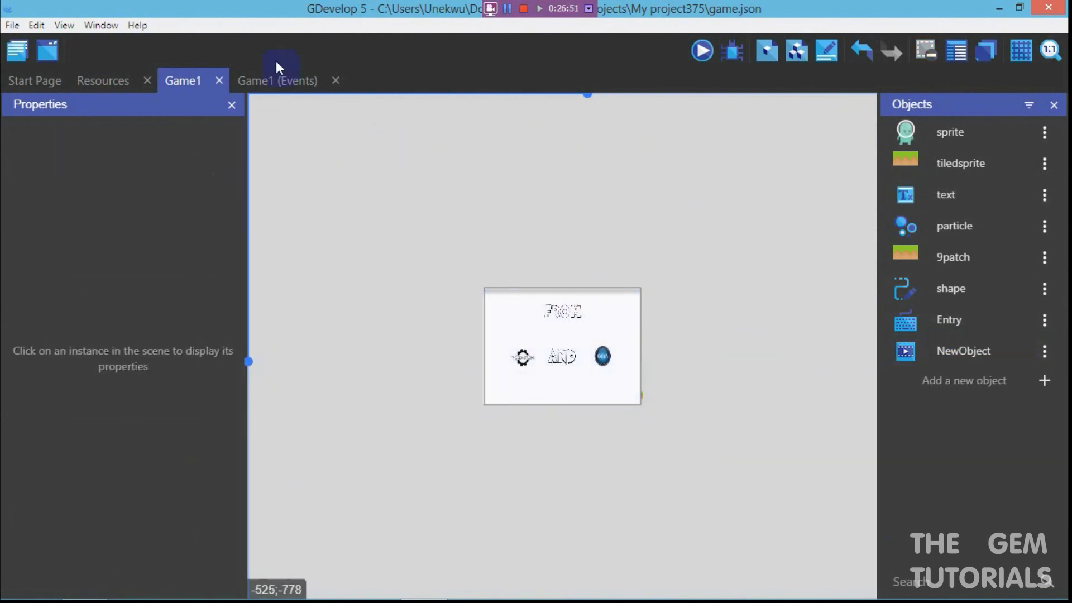
left_click(1050, 50)
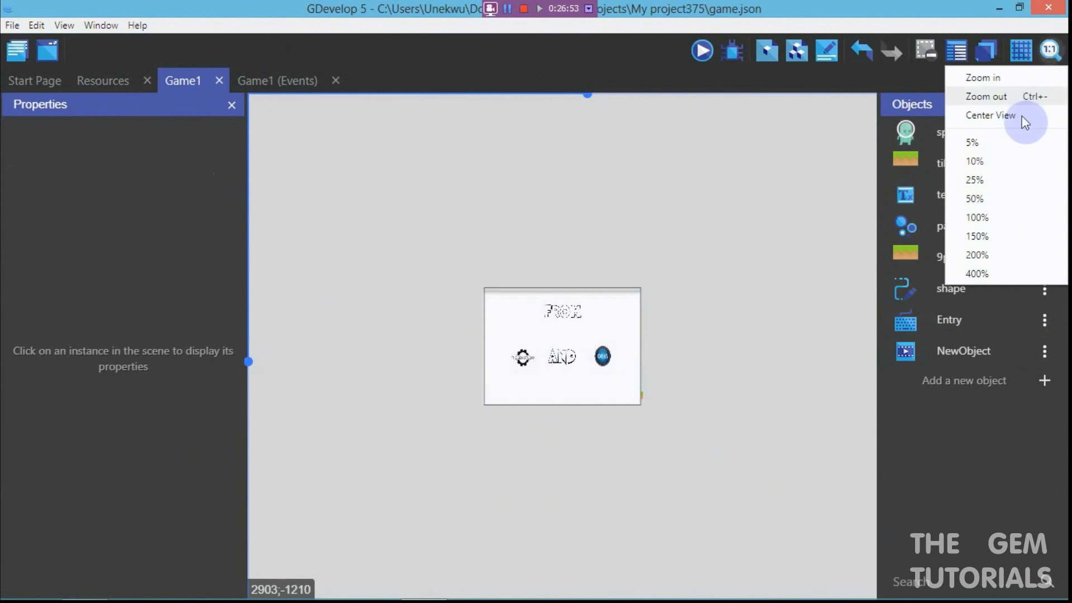
left_click(992, 199)
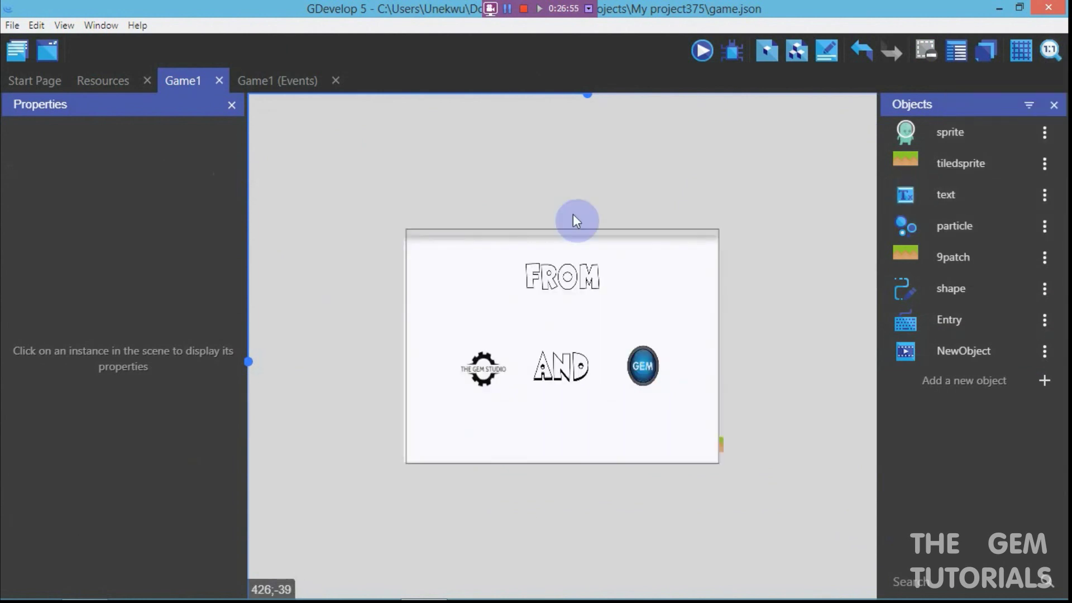
Add a new event to the Game1 events with a "Play a video" action for NewObject
left_click(294, 82)
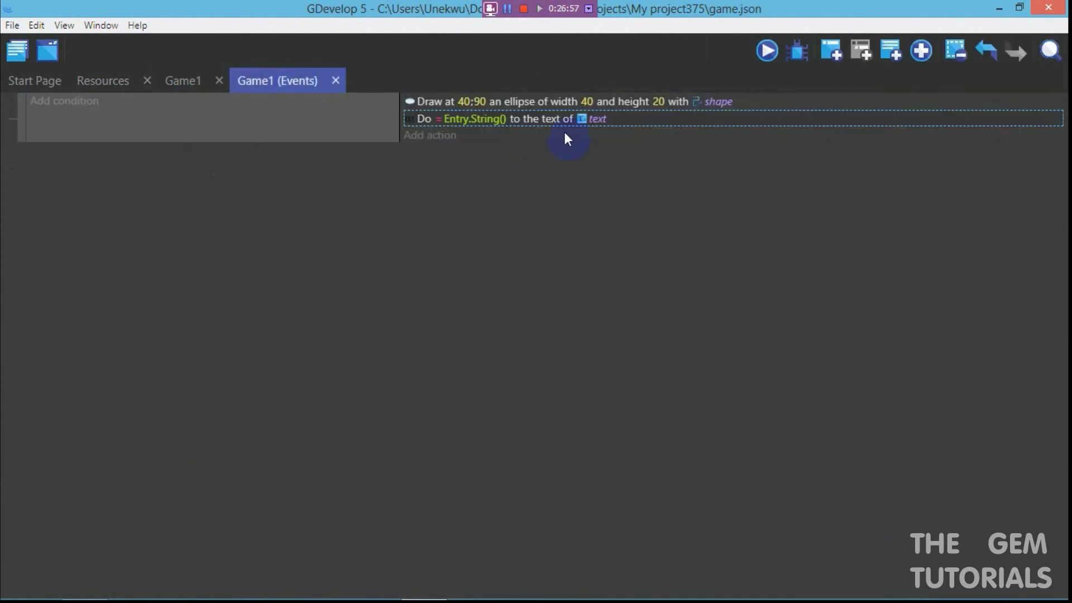
left_click(833, 51)
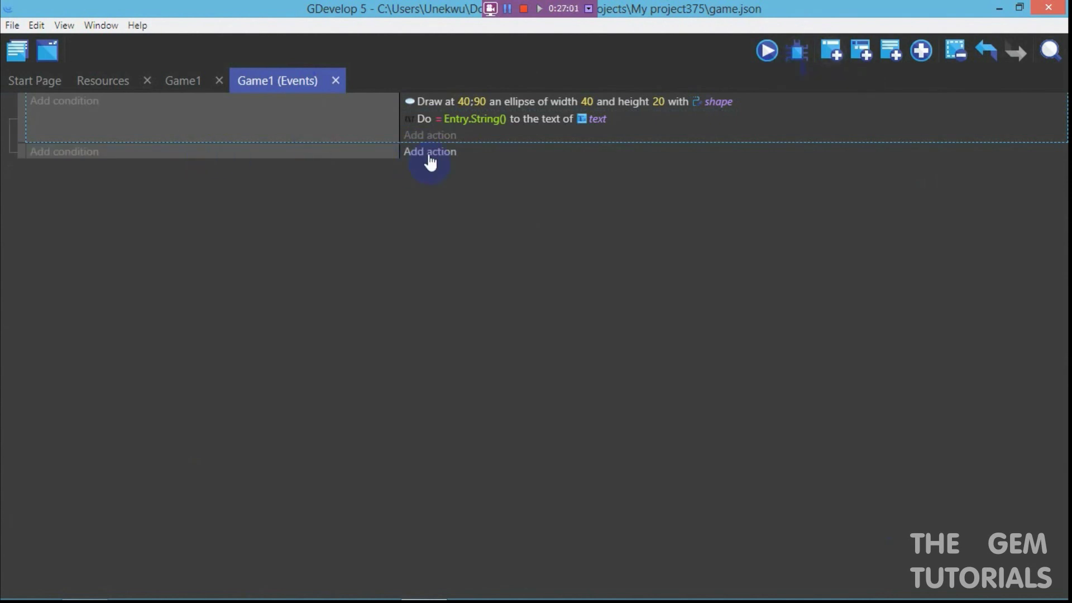
left_click(430, 155)
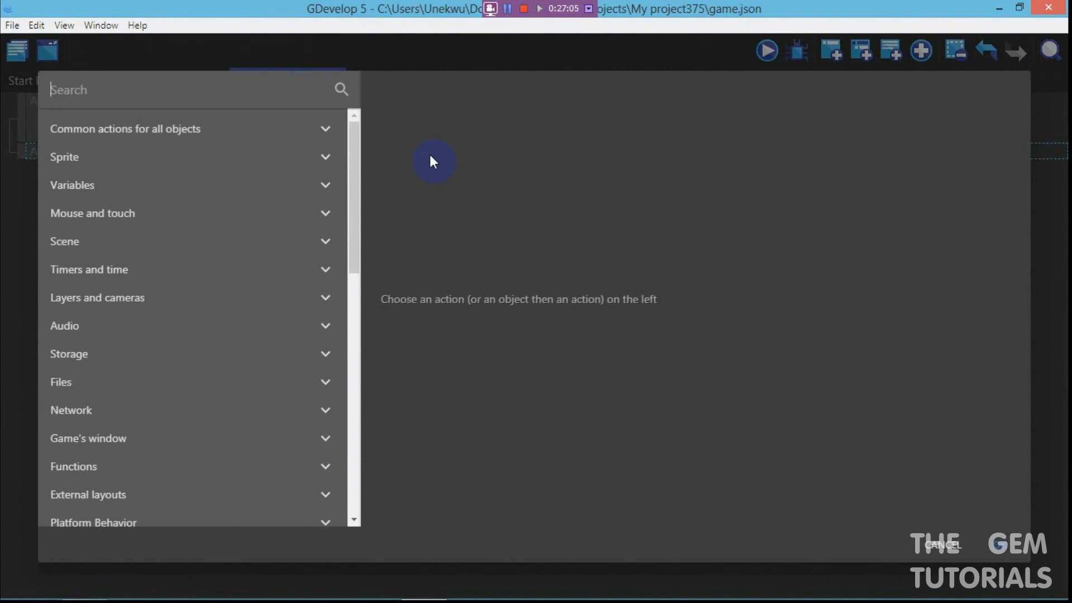
type("play")
left_click_drag(356, 163, 374, 364)
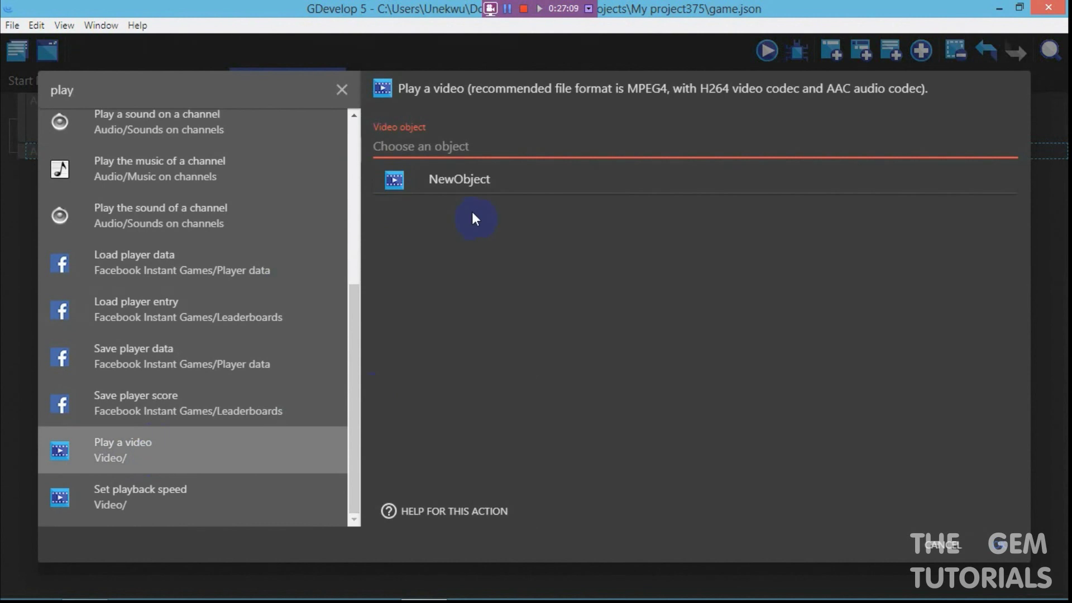
left_click(474, 184)
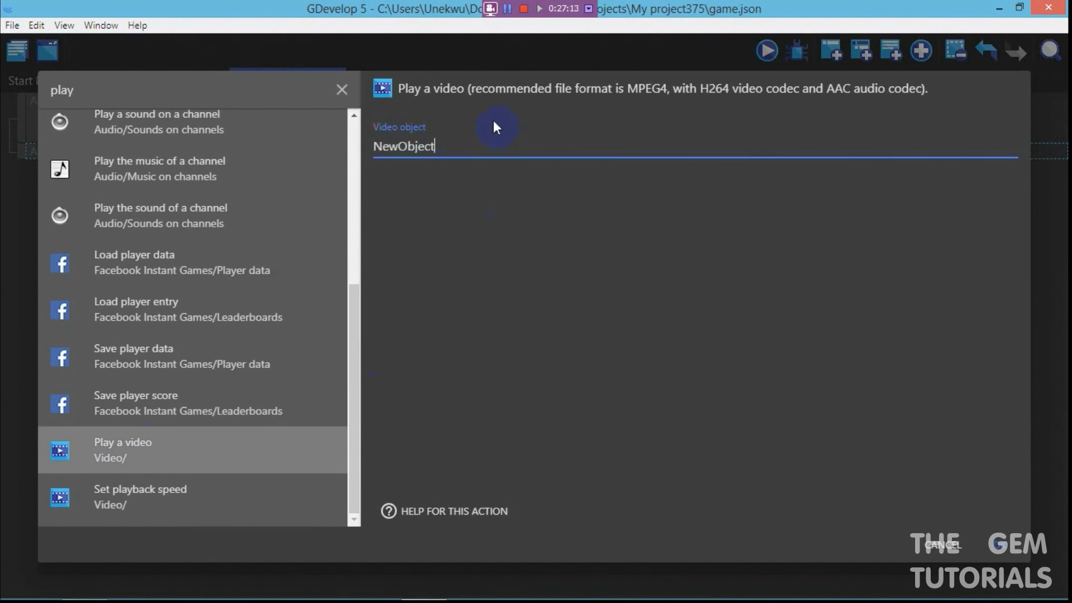
left_click(997, 549)
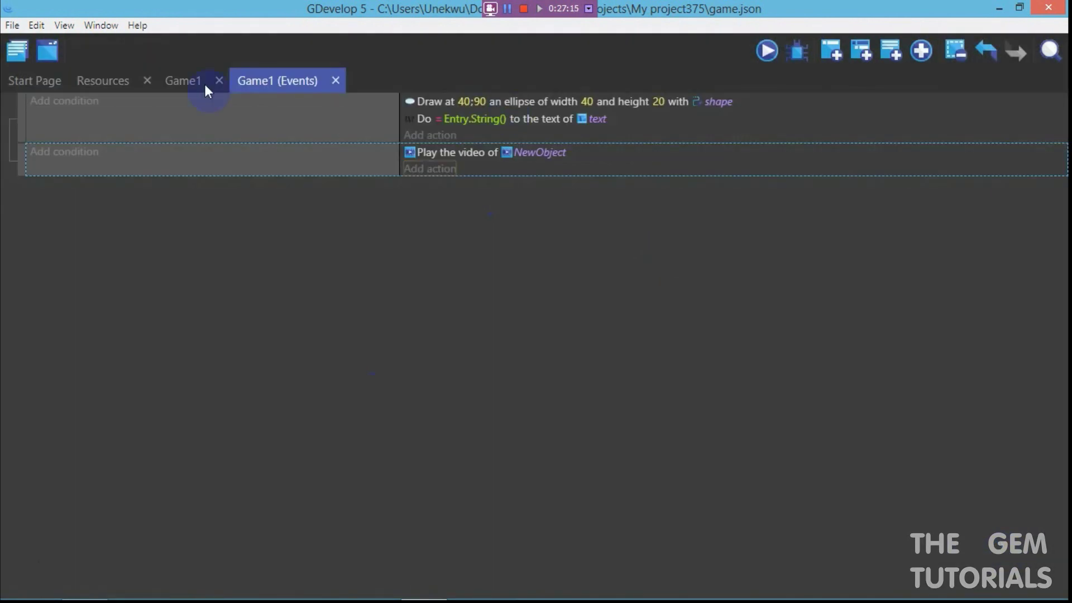
Rename the video object NewObject as "video" in the Game1 objects list
left_click(172, 82)
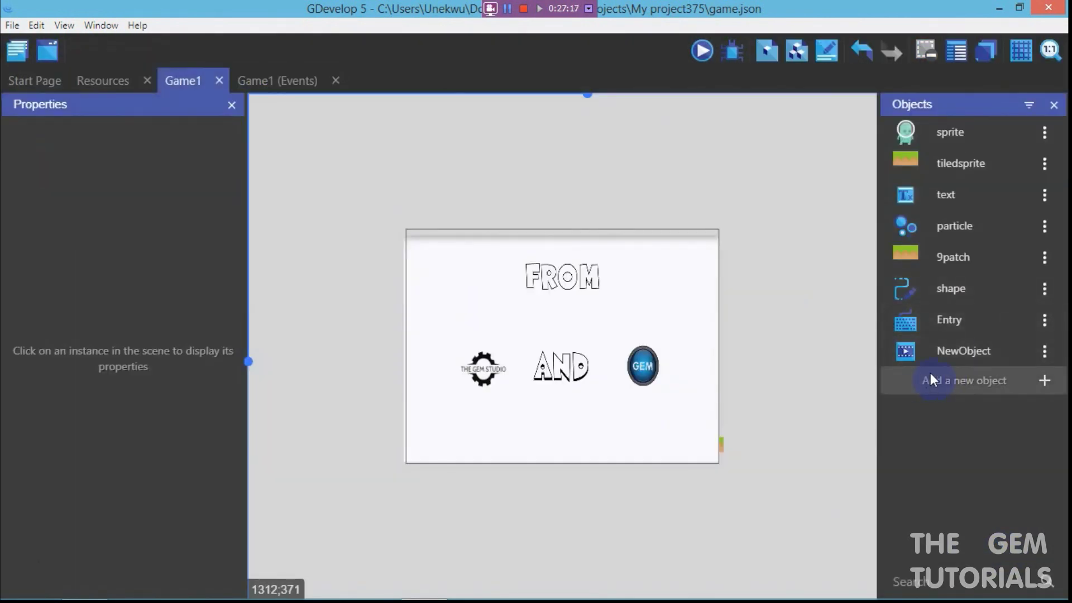
left_click(1044, 351)
left_click(1014, 210)
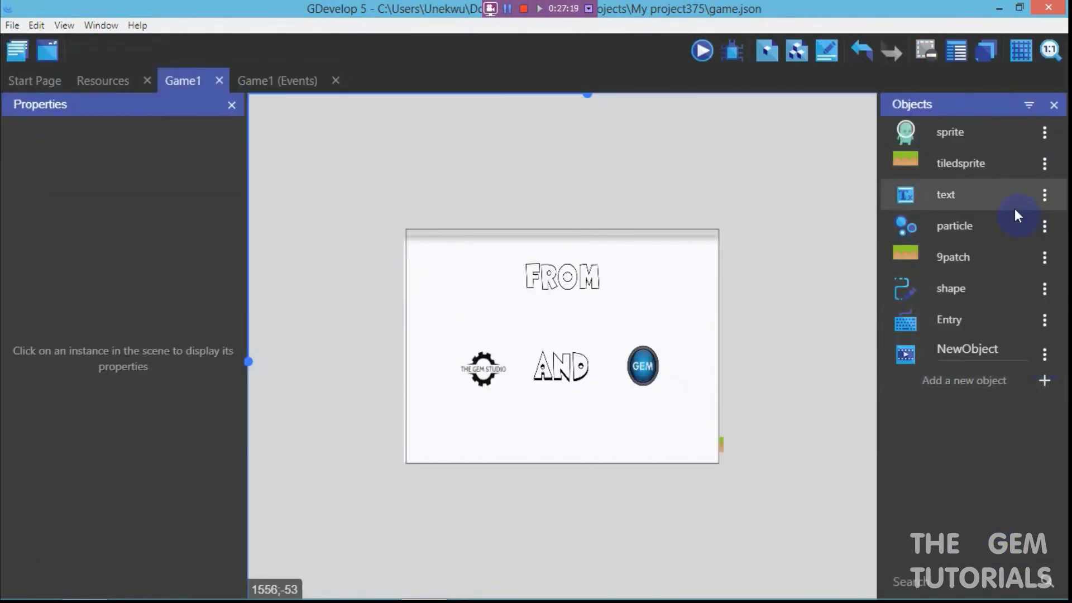
key("BackSpace")
key("BackSpace")
key("BackSpace")
key("BackSpace")
key("BackSpace")
key("BackSpace")
key("BackSpace")
key("BackSpace")
key("BackSpace")
type("video")
left_click(835, 316)
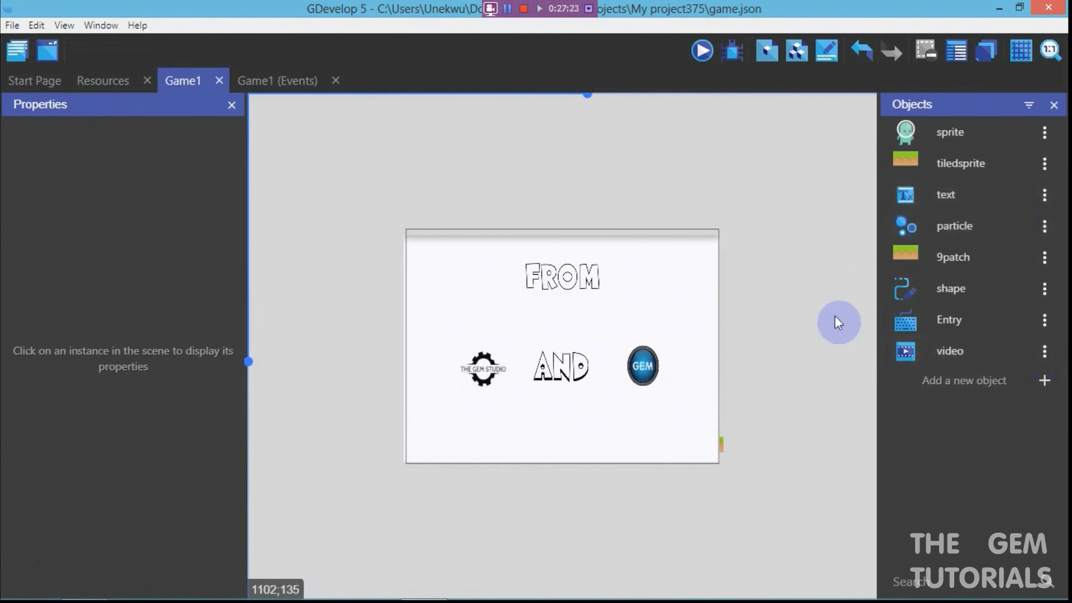
Check which object name the play-video action uses in the Game1 events and return to the scene
left_click_drag(948, 350, 588, 333)
left_click(291, 82)
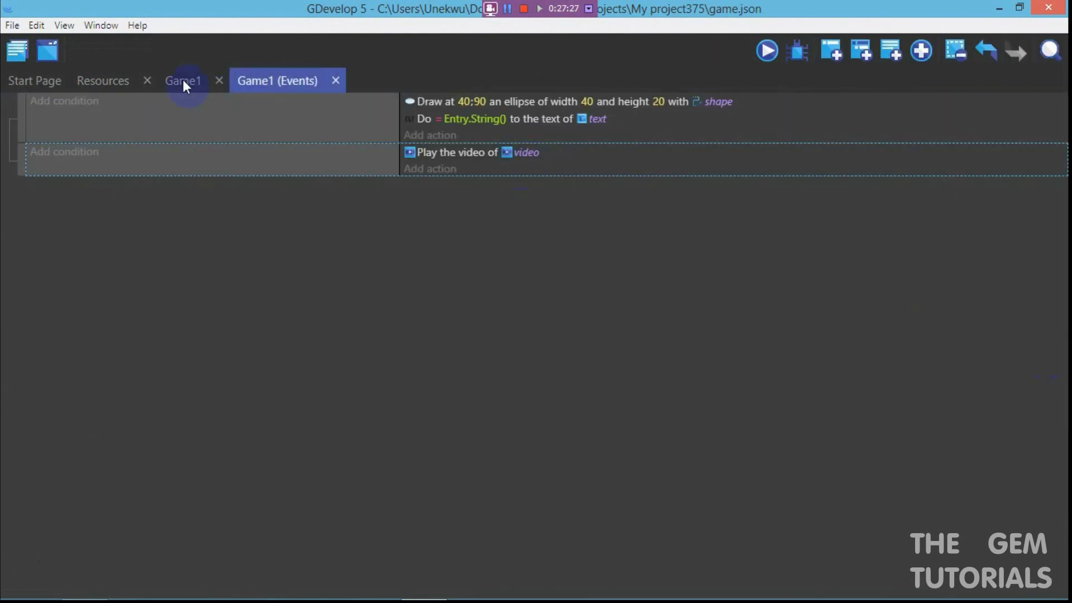
left_click(183, 80)
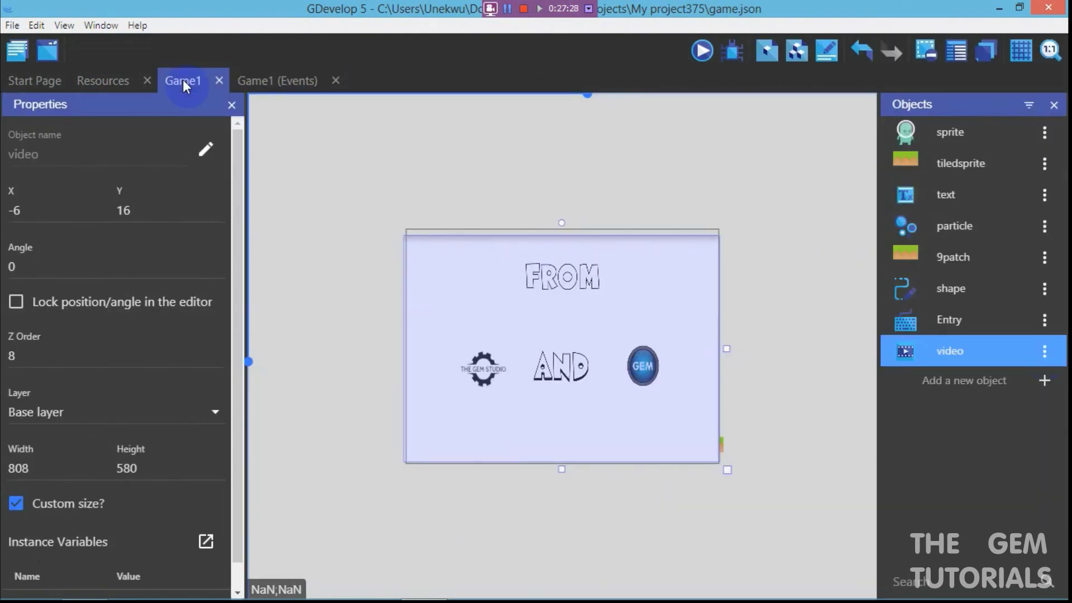
Preview the scene to watch the video play, adjust the sound volume, and close the preview
left_click(699, 53)
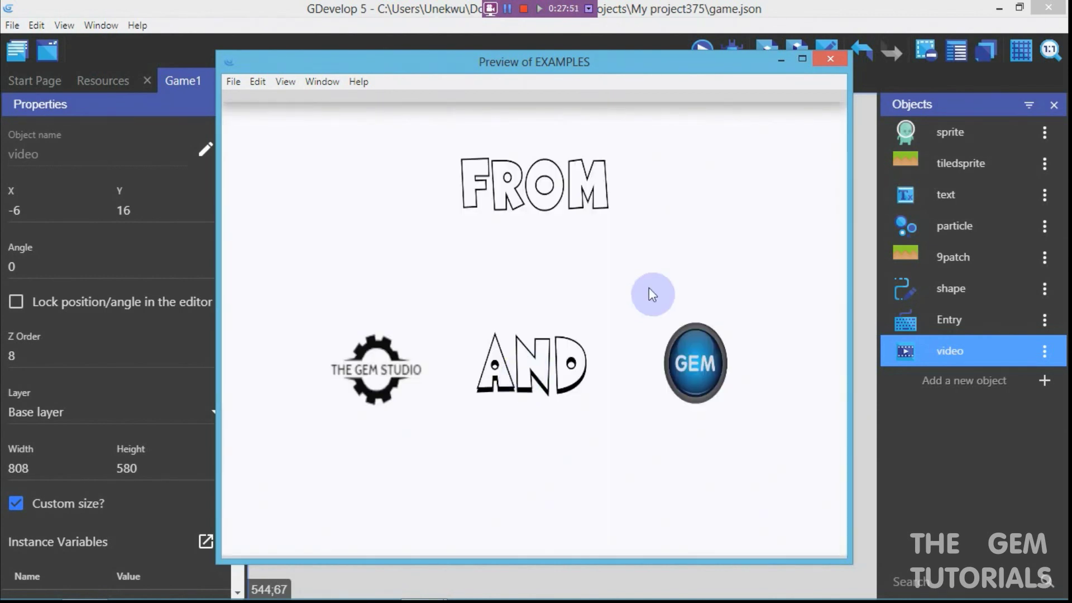
key("XF86AudioLowerVolume")
key("XF86AudioLowerVolume")
key("XF86AudioRaiseVolume")
key("XF86AudioRaiseVolume")
key("XF86AudioRaiseVolume")
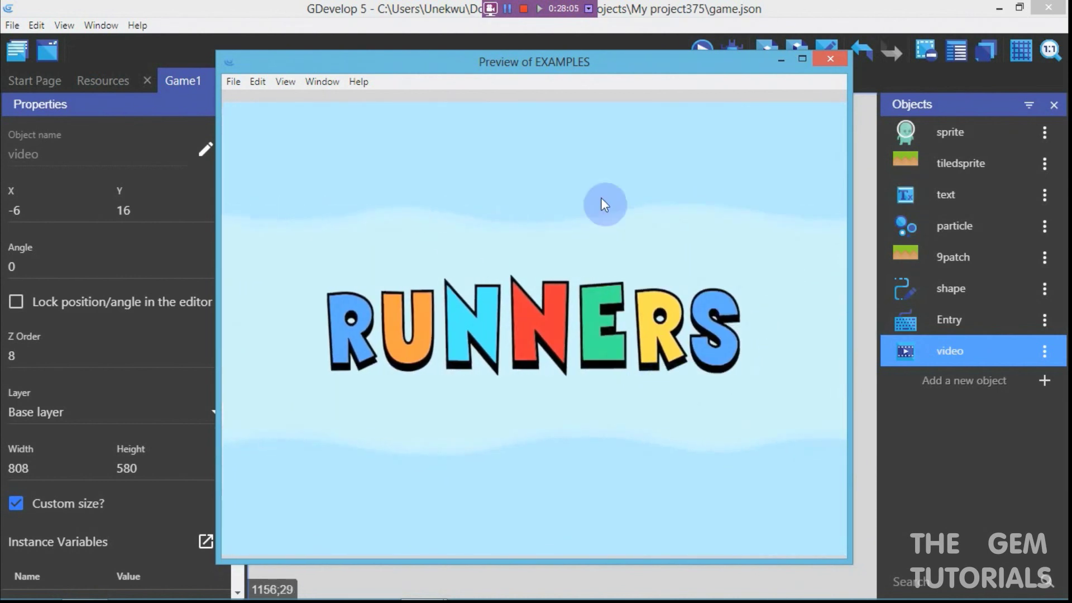
left_click_drag(613, 66, 562, 53)
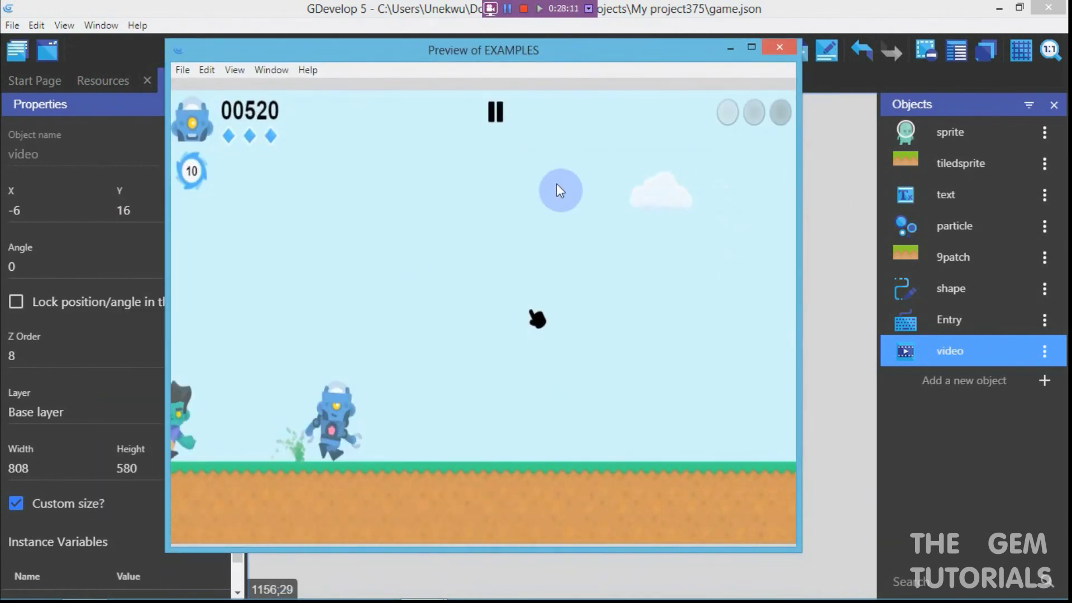
left_click(773, 45)
left_click(768, 322)
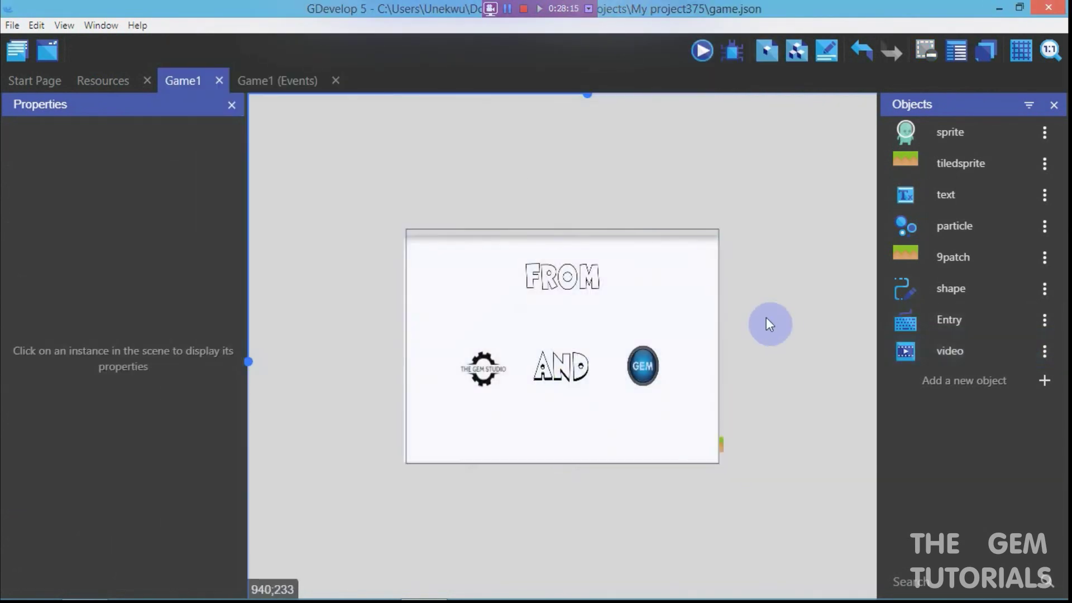
Delete the video instance from the Game1 scene, keeping the video object in the objects list
left_click(992, 380)
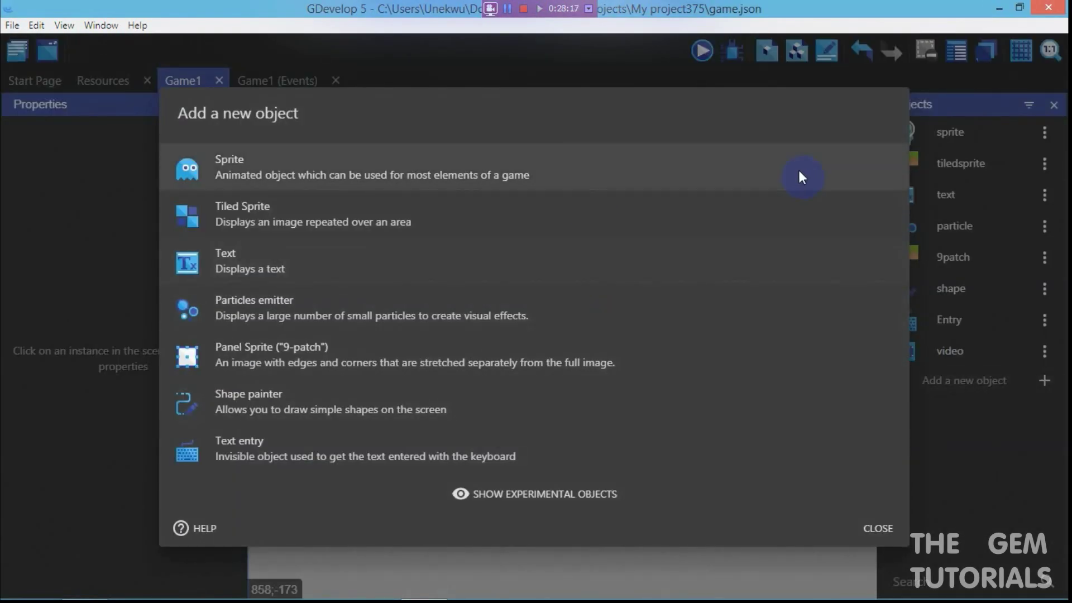
left_click(879, 528)
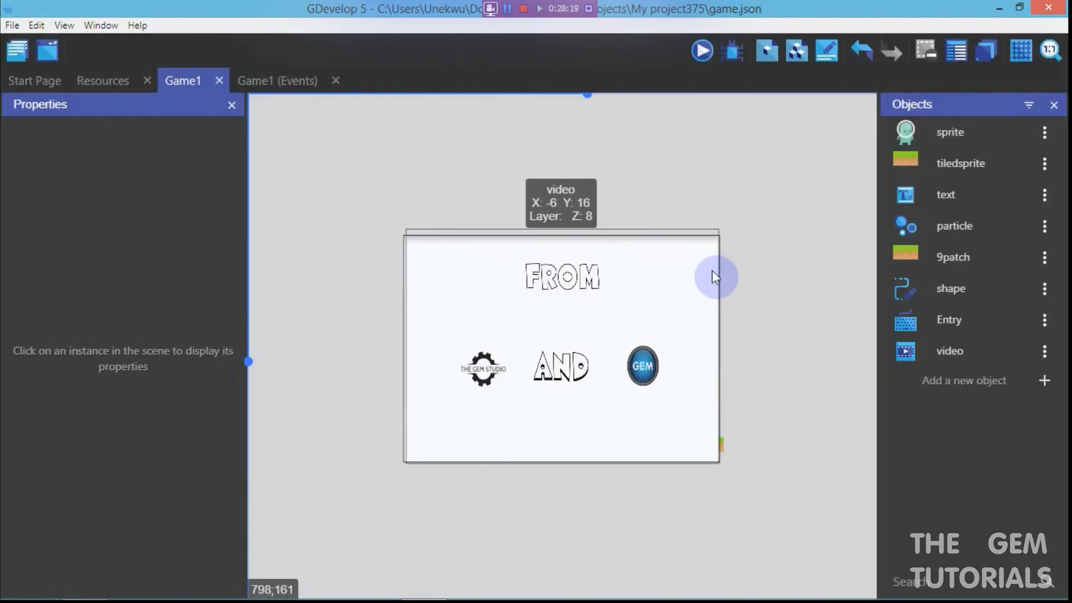
left_click(712, 271)
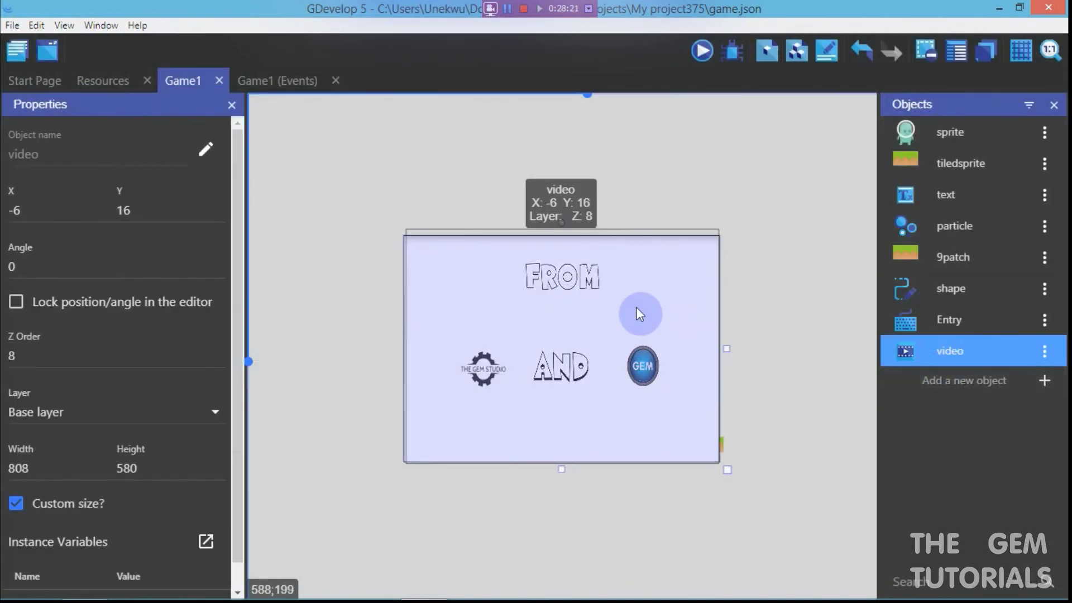
key("Delete")
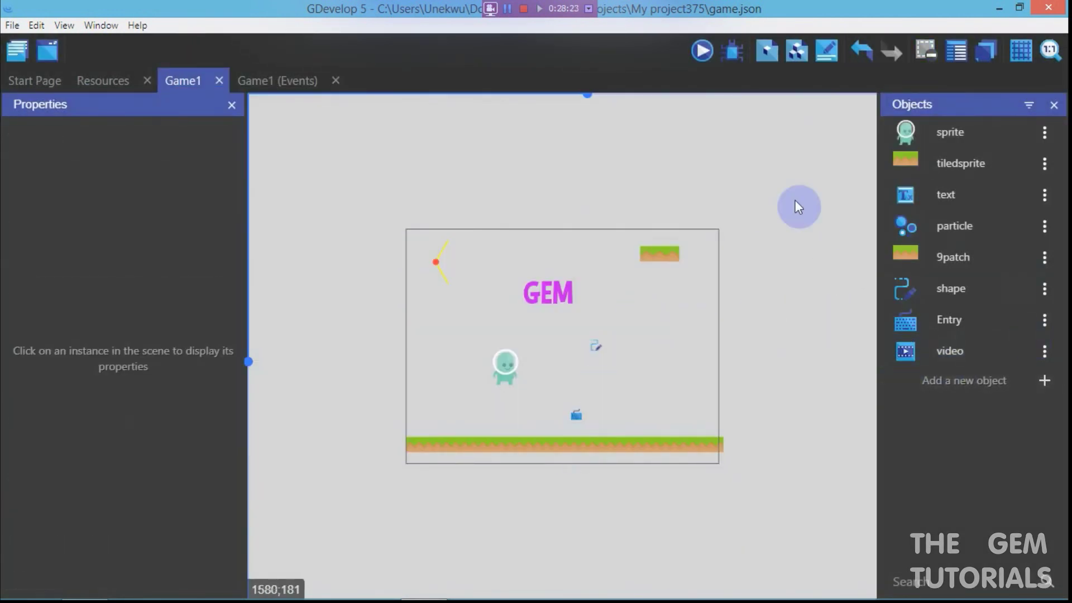
Open the sprite object's behaviors and add the "Destroy when outside of the screen" behavior
left_click(1042, 132)
left_click(1008, 162)
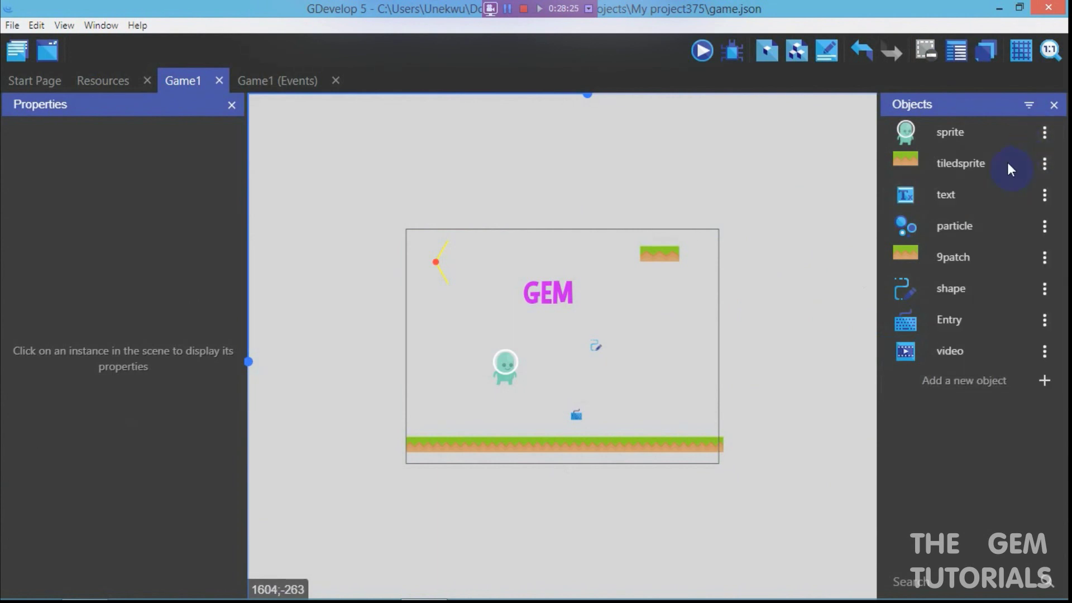
left_click(737, 201)
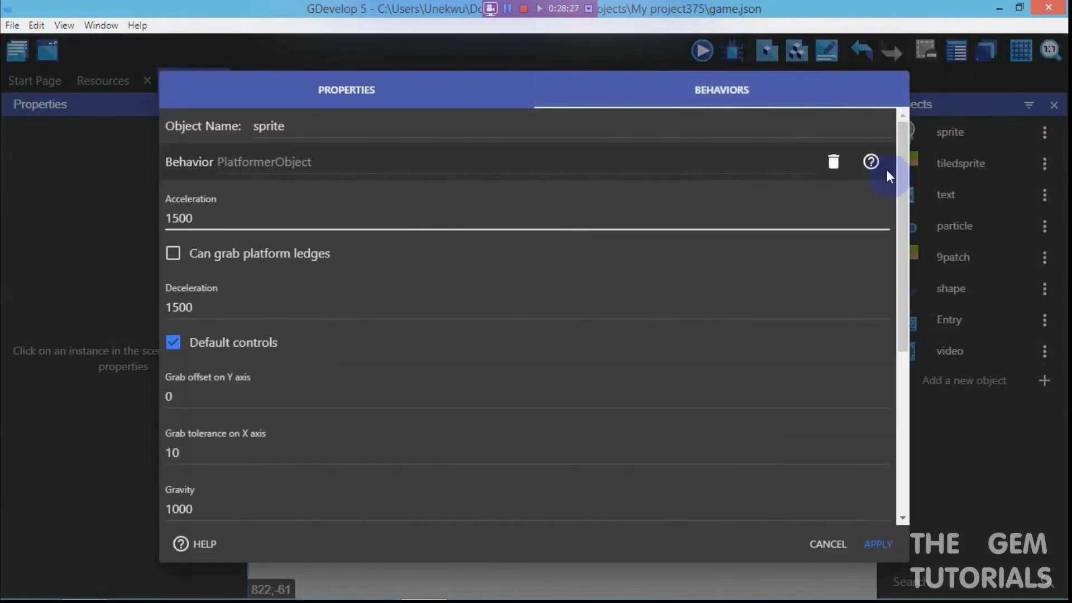
left_click_drag(901, 243, 832, 525)
left_click(831, 507)
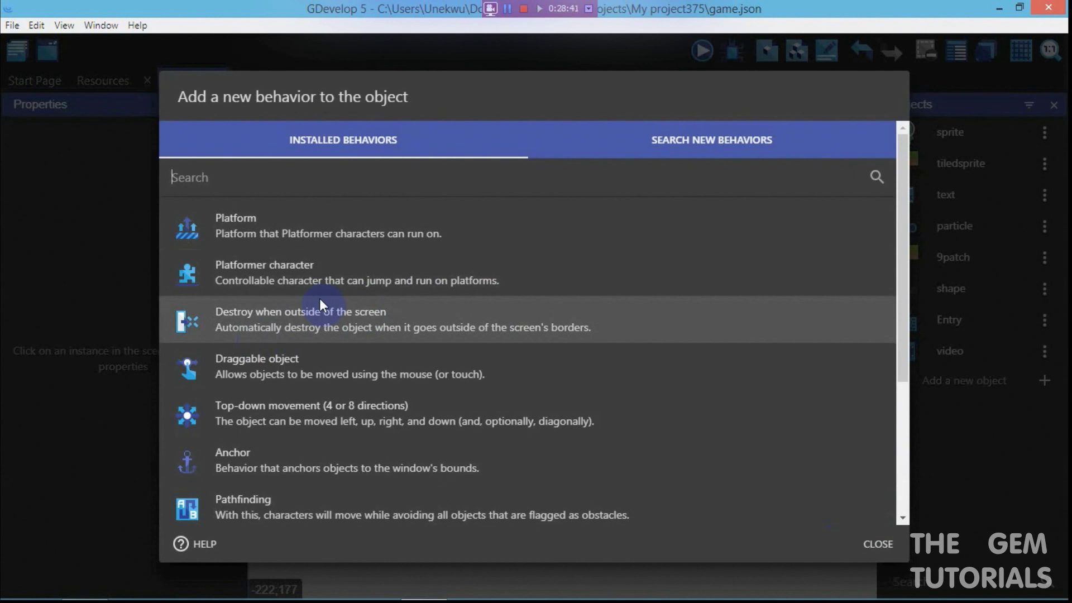
left_click(320, 317)
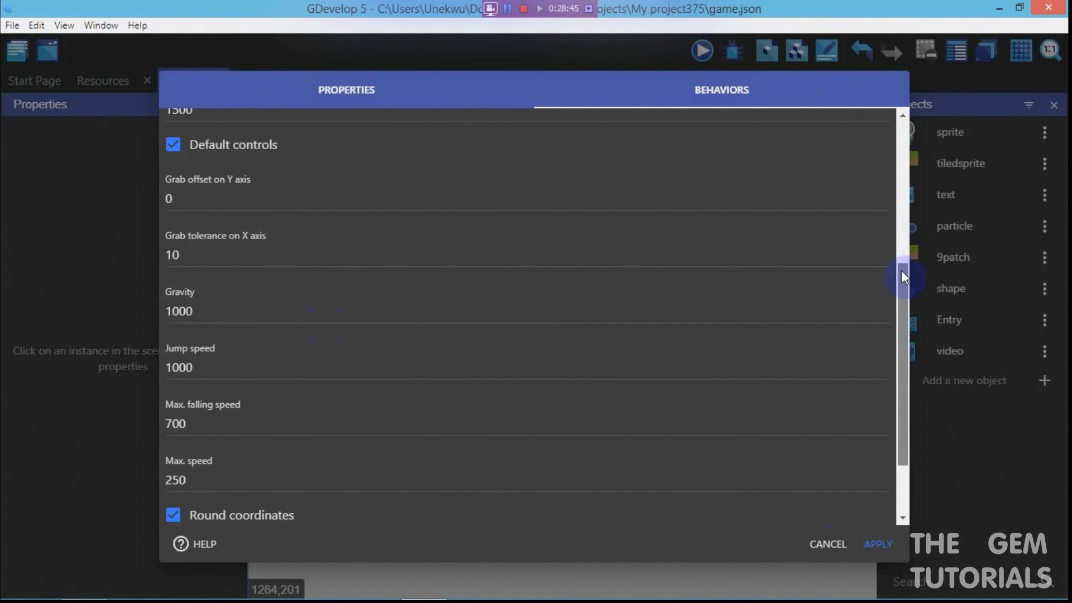
scroll(901, 262, "up", 1)
scroll(902, 257, "down", 3)
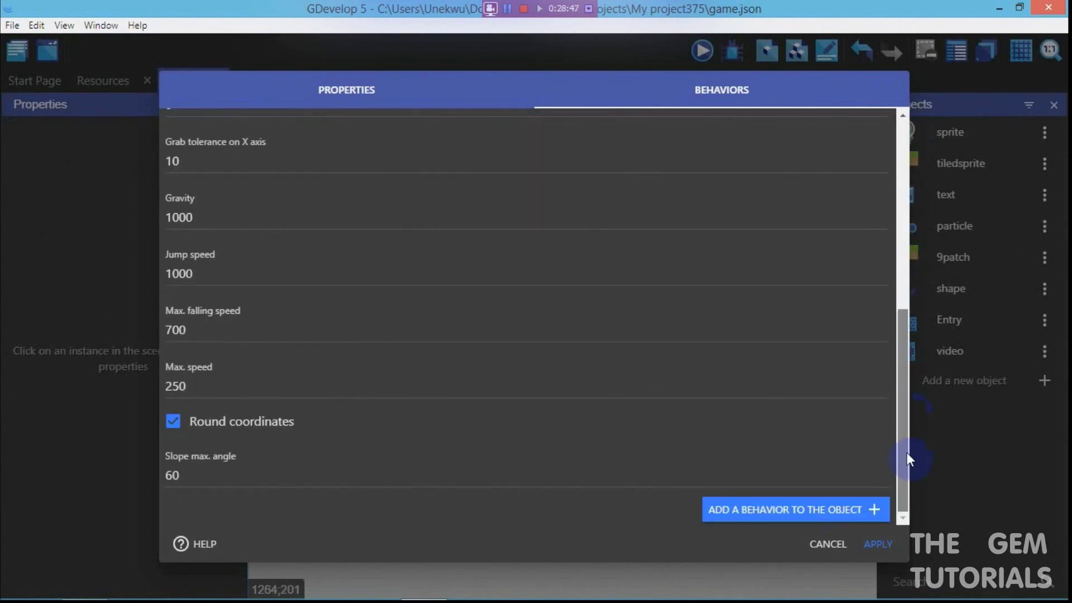
Remove the DestroyOutside behavior from the sprite object
left_click_drag(906, 450, 899, 237)
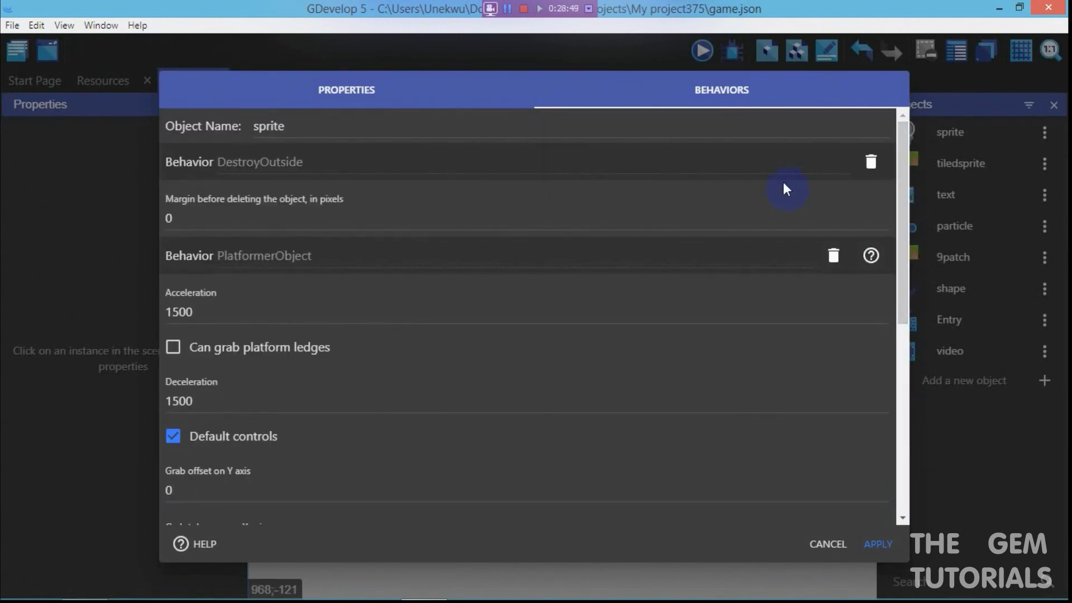
left_click(869, 162)
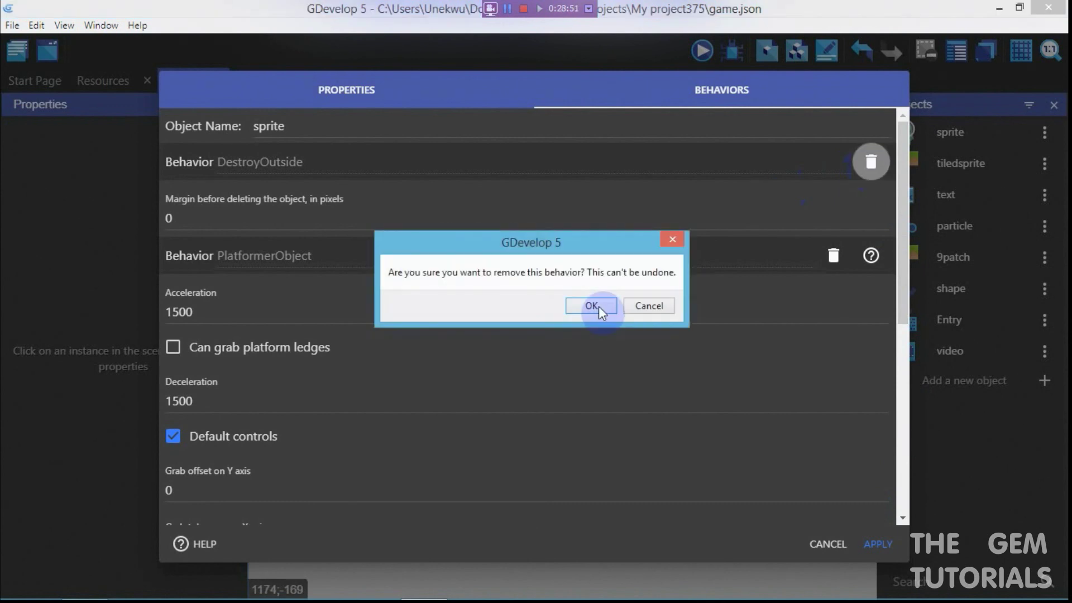
left_click(593, 306)
Add the "Draggable object" behavior to the sprite object and apply the changes
left_click_drag(903, 329, 886, 522)
left_click(849, 509)
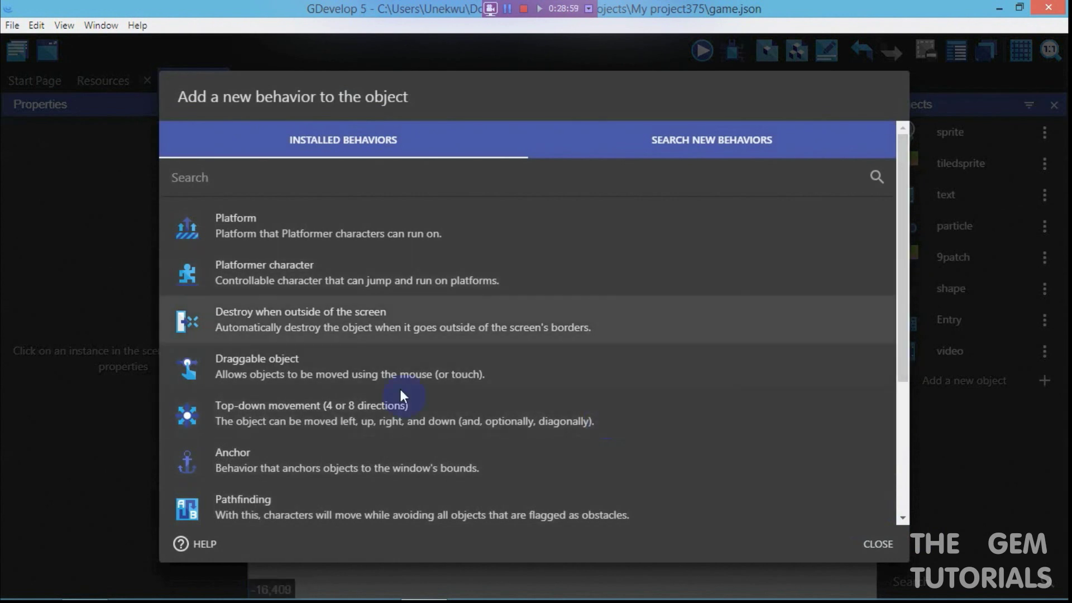
left_click(328, 377)
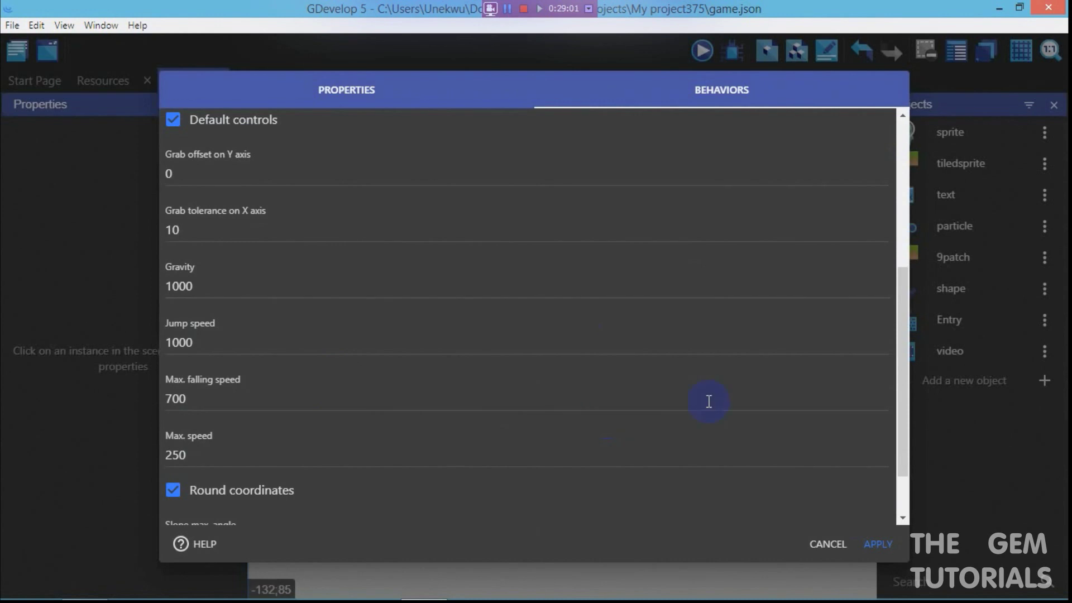
scroll(910, 184, "up", 5)
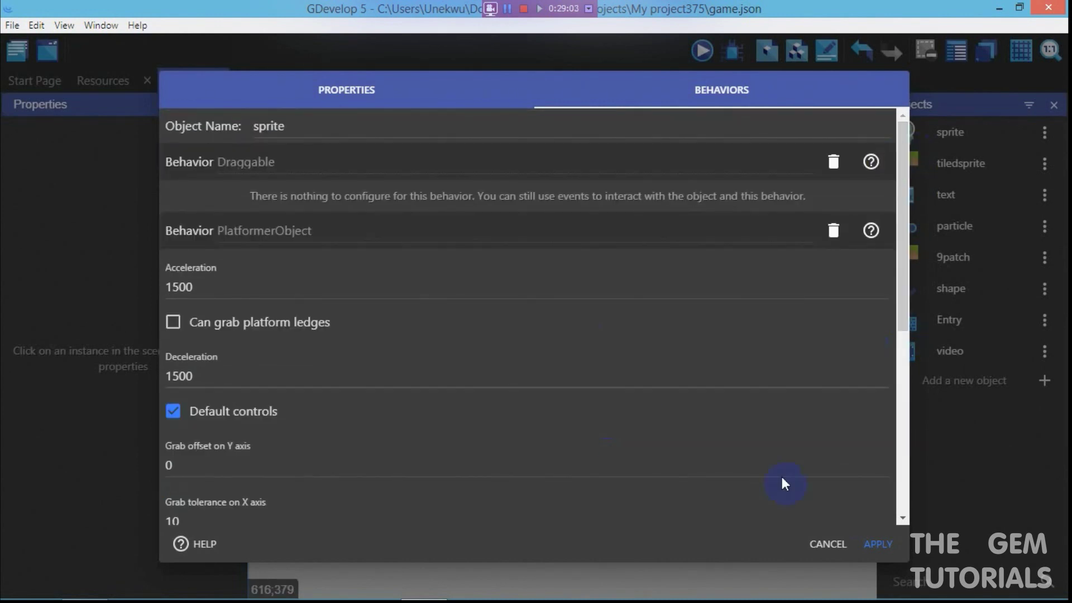
left_click(896, 547)
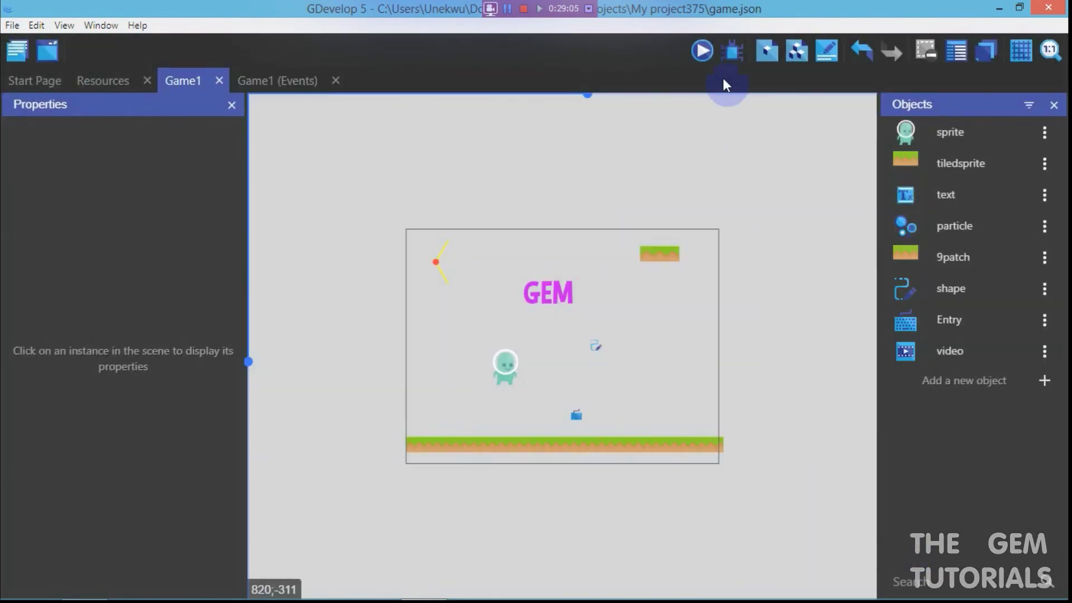
Preview the scene, move the sprite character up to the floating platform to test dragging, and close the preview
left_click(700, 53)
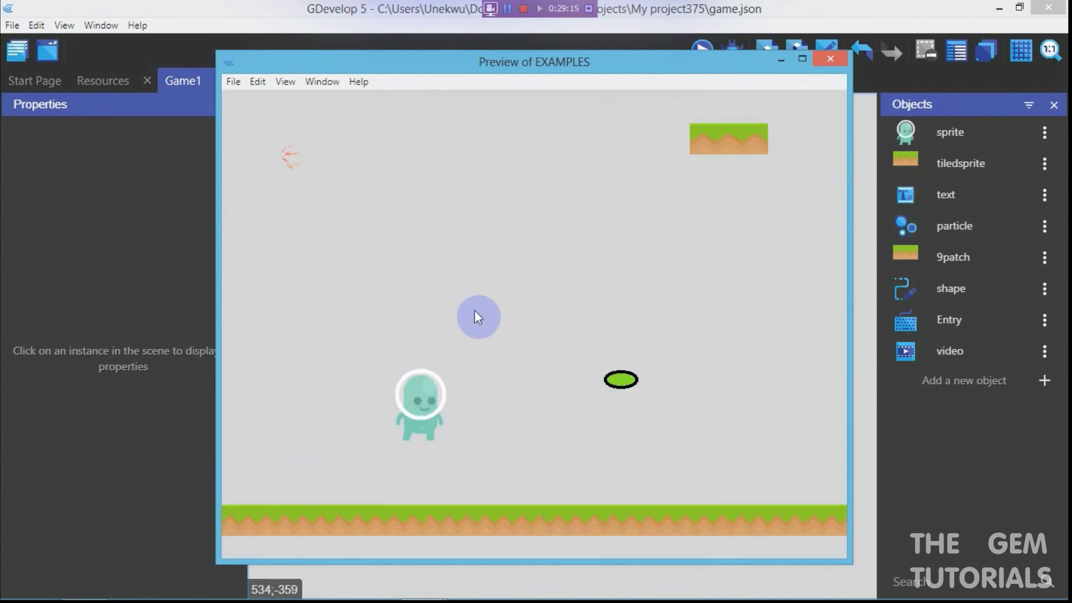
left_click_drag(419, 456, 822, 48)
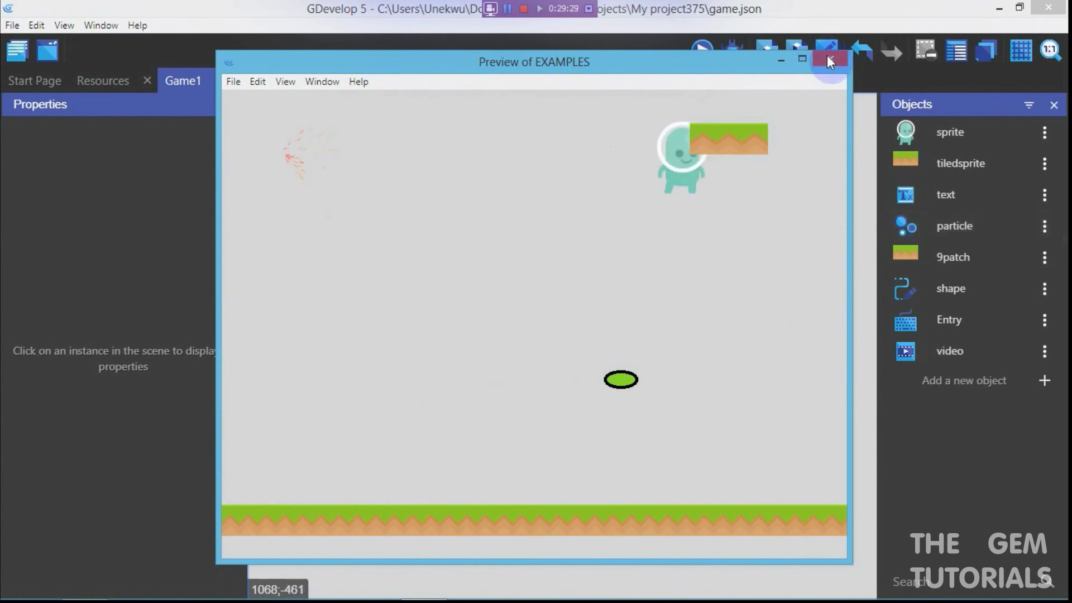
left_click(828, 57)
Reopen the sprite object's behaviors and remove the Draggable behavior
left_click(1043, 133)
left_click(1015, 162)
left_click(749, 204)
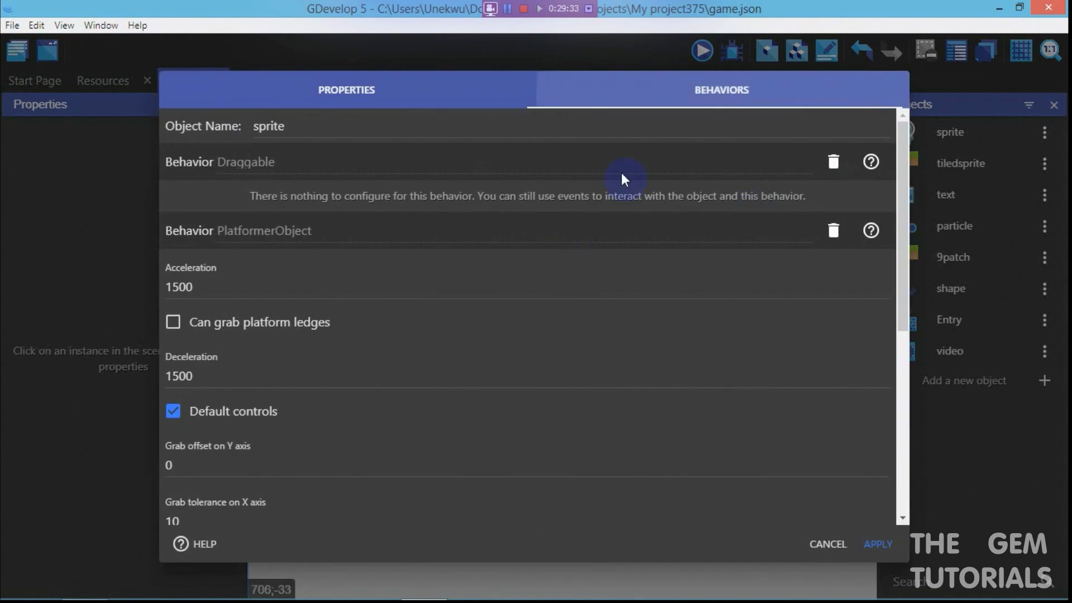
left_click(831, 161)
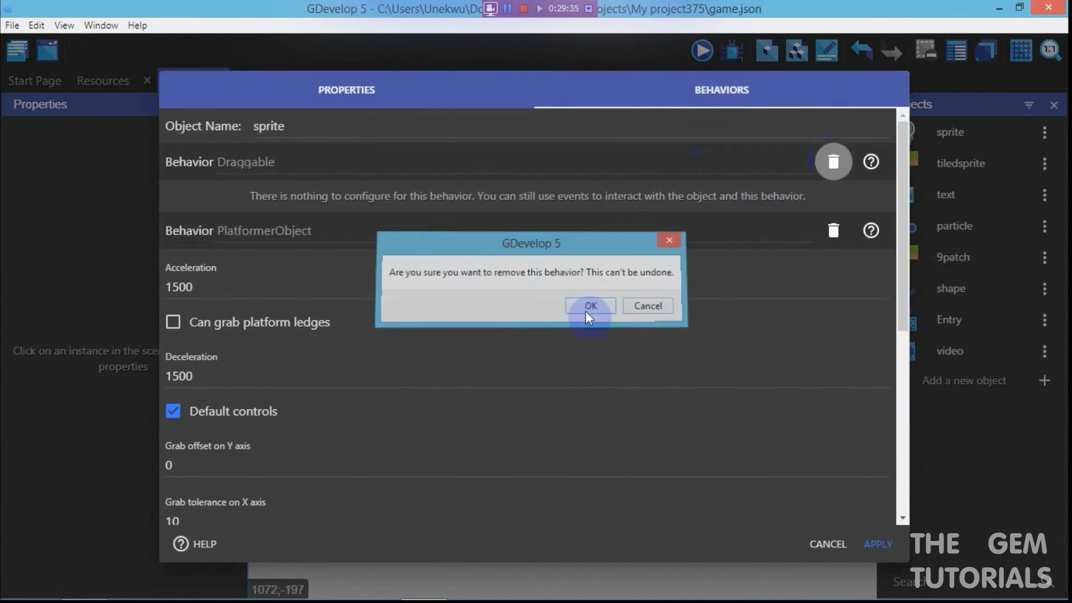
left_click(587, 306)
Add the Anchor behavior to the sprite object
left_click_drag(903, 352, 896, 490)
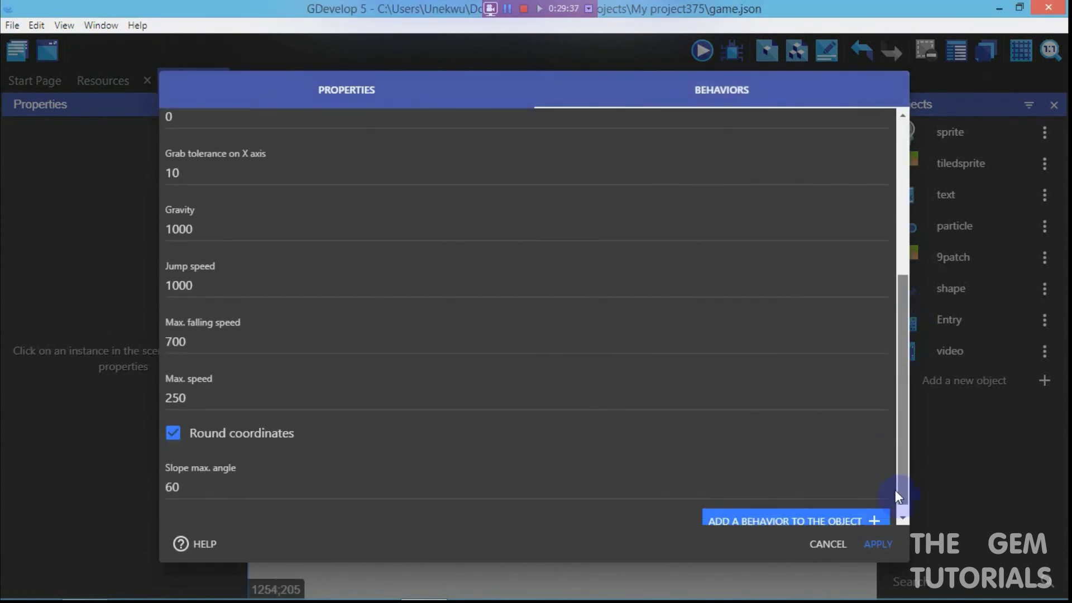
left_click(857, 505)
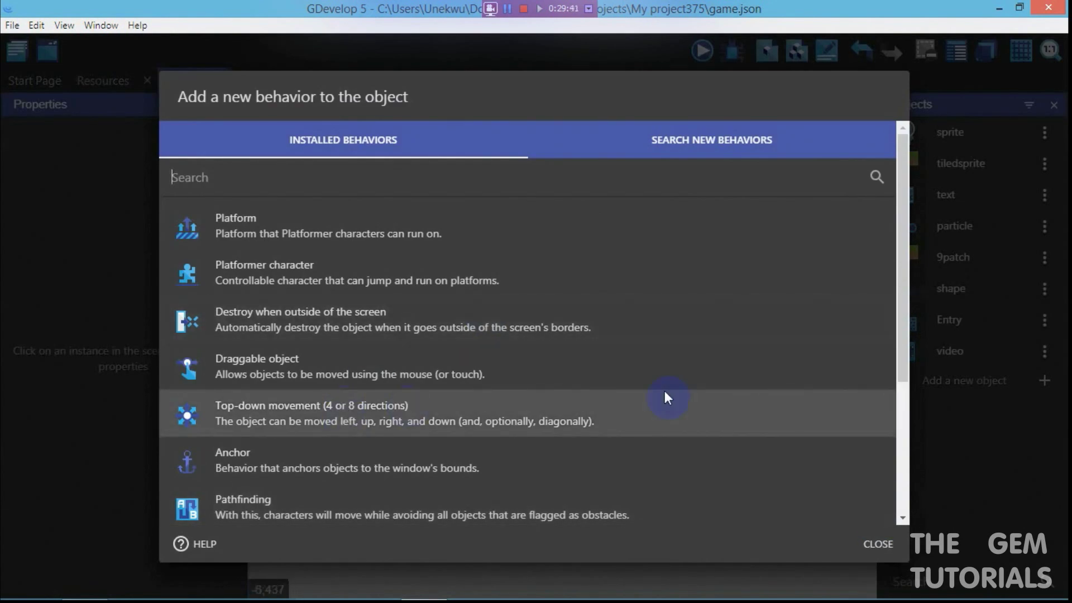
left_click_drag(909, 299, 903, 334)
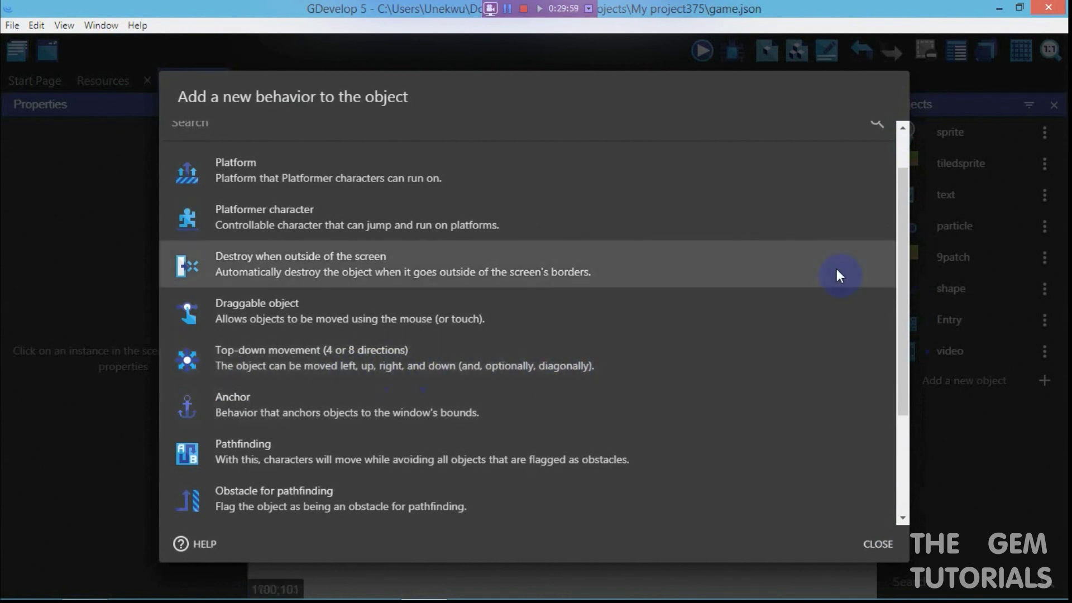
left_click_drag(905, 263, 900, 309)
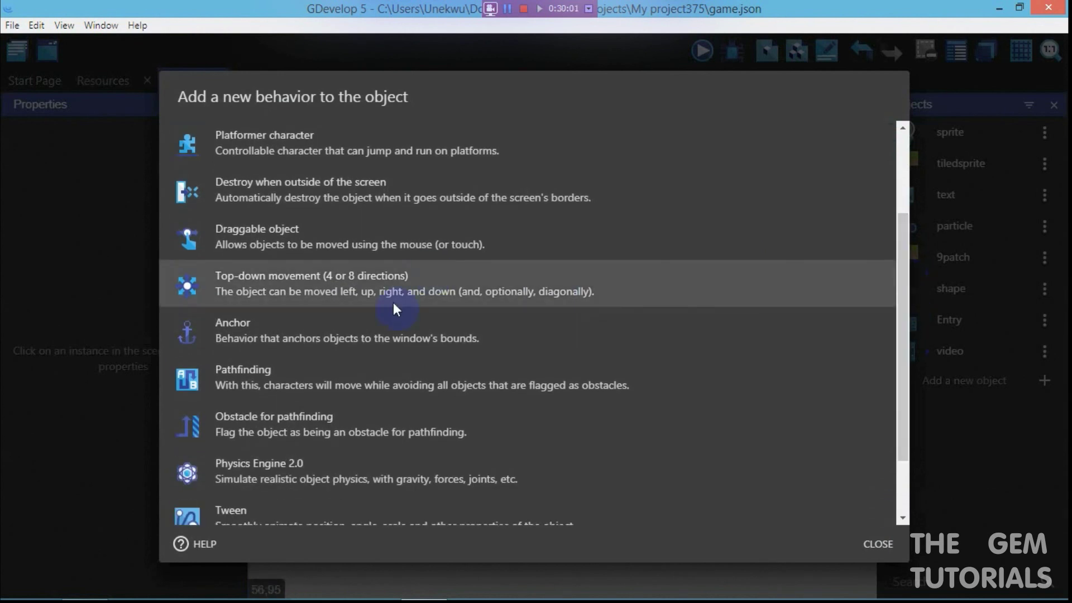
left_click(354, 325)
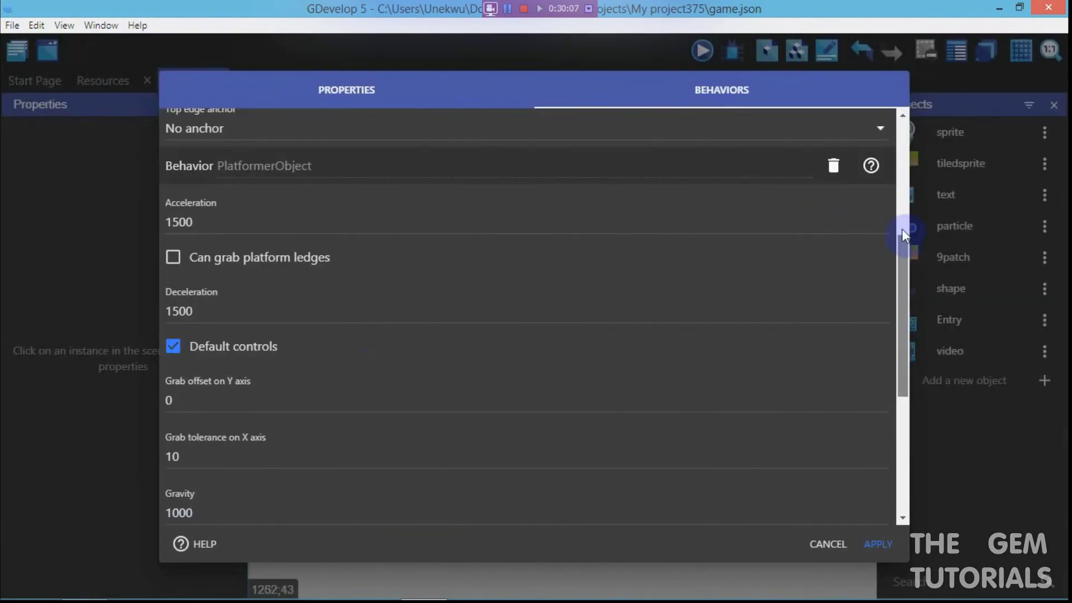
Set the Anchor behavior's bottom edge anchor to "Window top" and remove the Anchor behavior from the sprite
left_click_drag(902, 229, 904, 128)
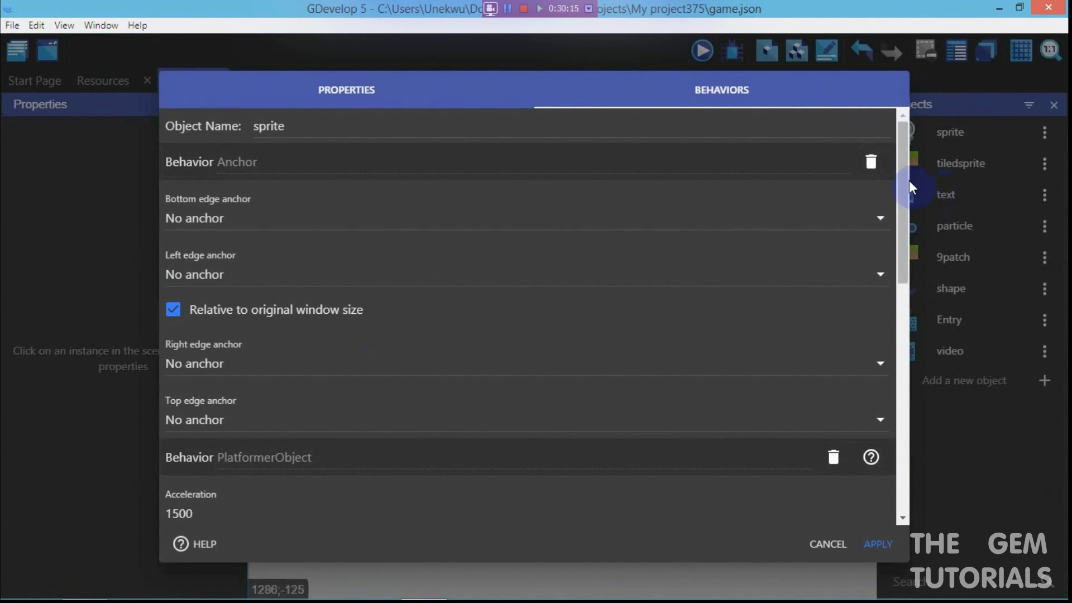
left_click_drag(902, 172, 909, 106)
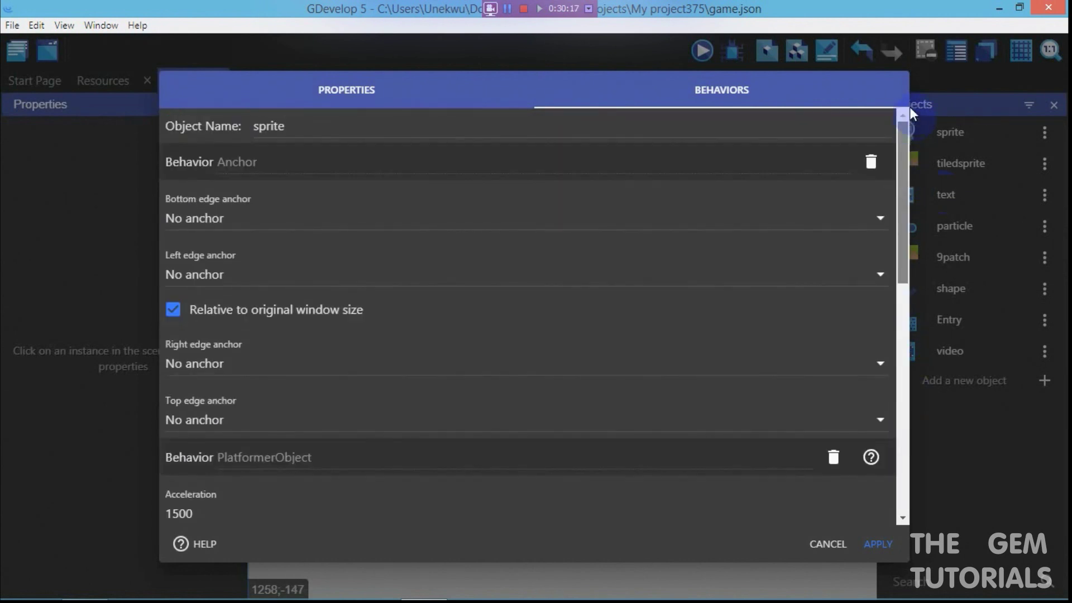
left_click(316, 223)
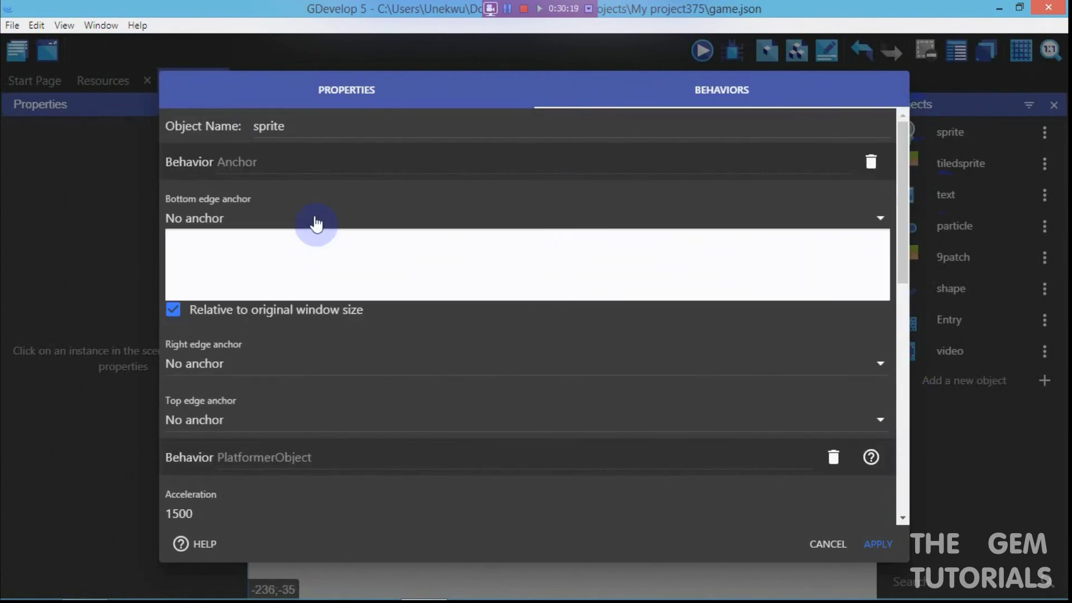
left_click(313, 257)
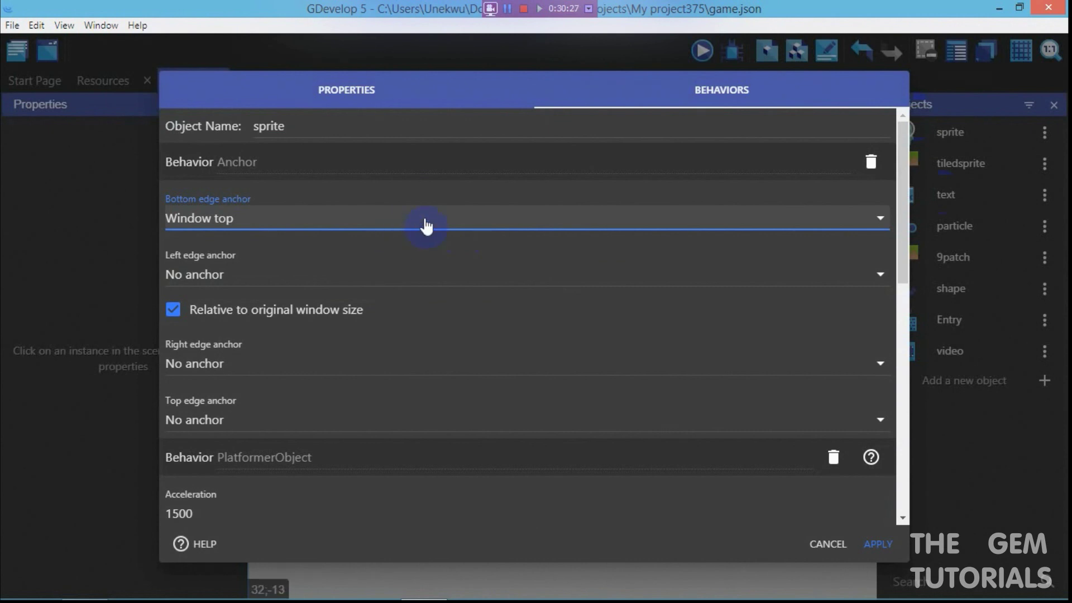
left_click(872, 163)
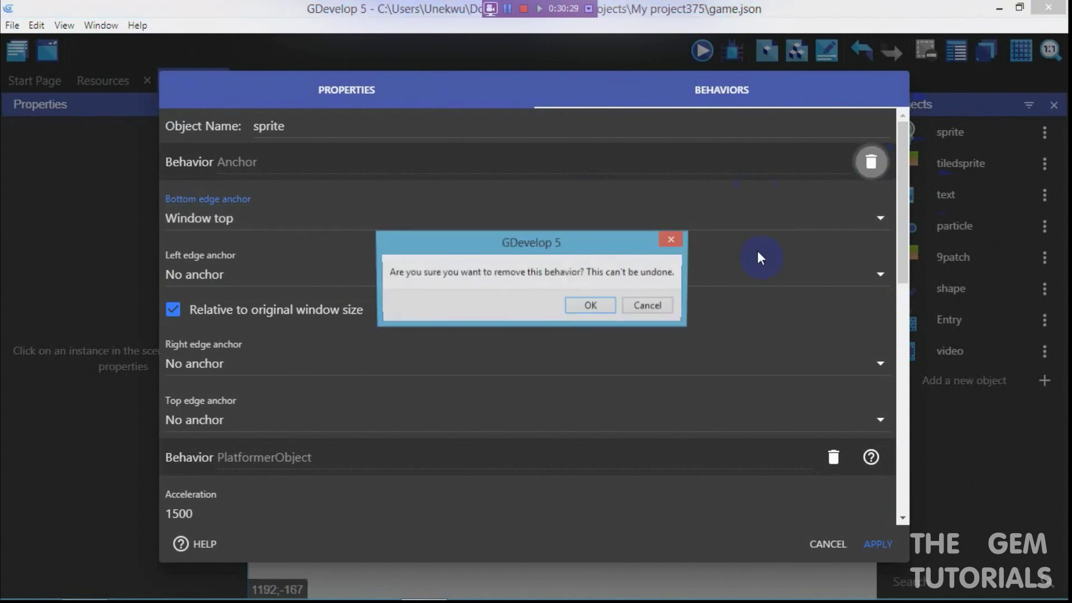
left_click(601, 307)
Add the Physics Engine 2.0 behavior to the sprite object
left_click_drag(904, 327, 909, 510)
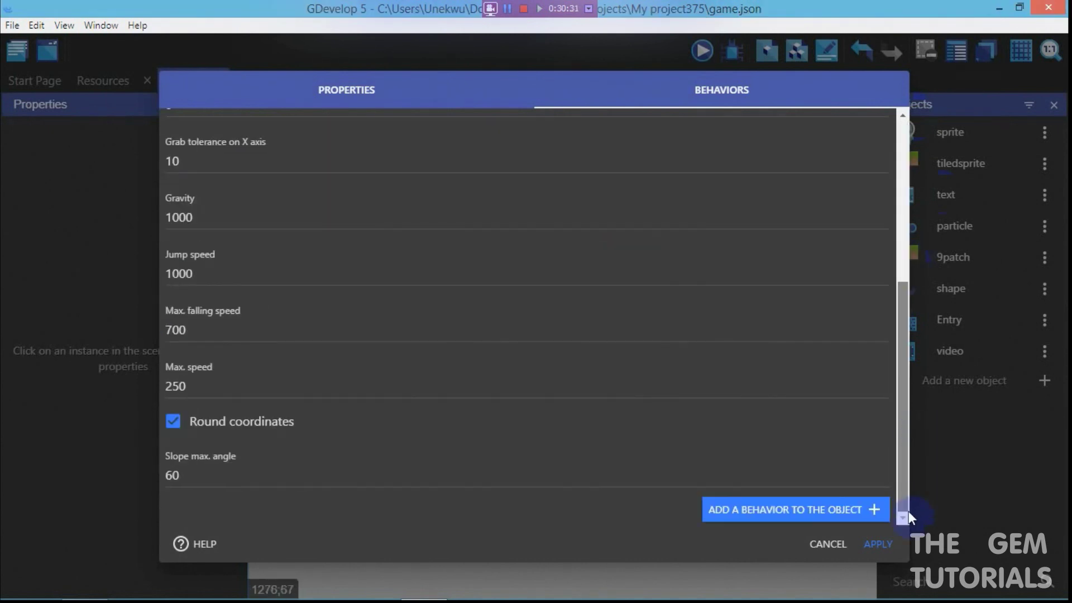
left_click(859, 507)
scroll(883, 406, "down", 4)
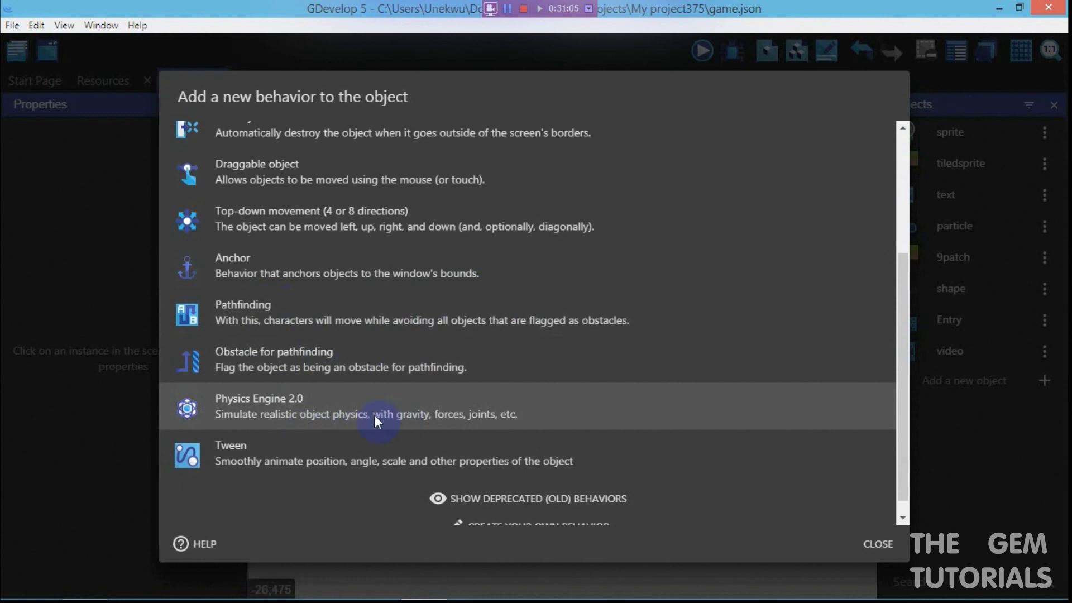
left_click(465, 409)
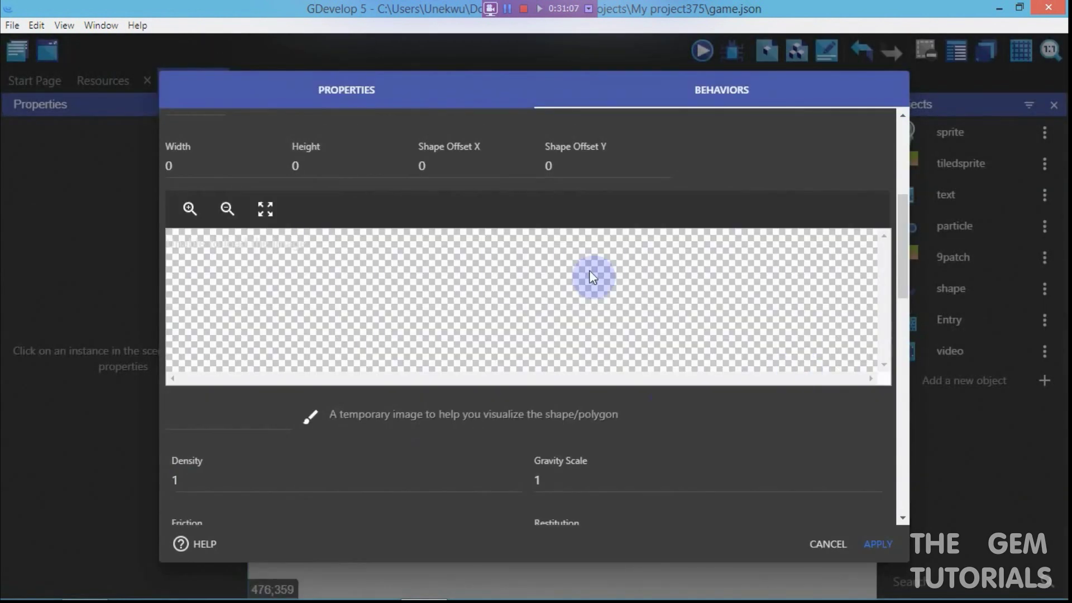
Examine the Physics2 behavior's body type and shape choices, along with its density, friction, damping, layer and mask settings
left_click_drag(898, 214, 910, 129)
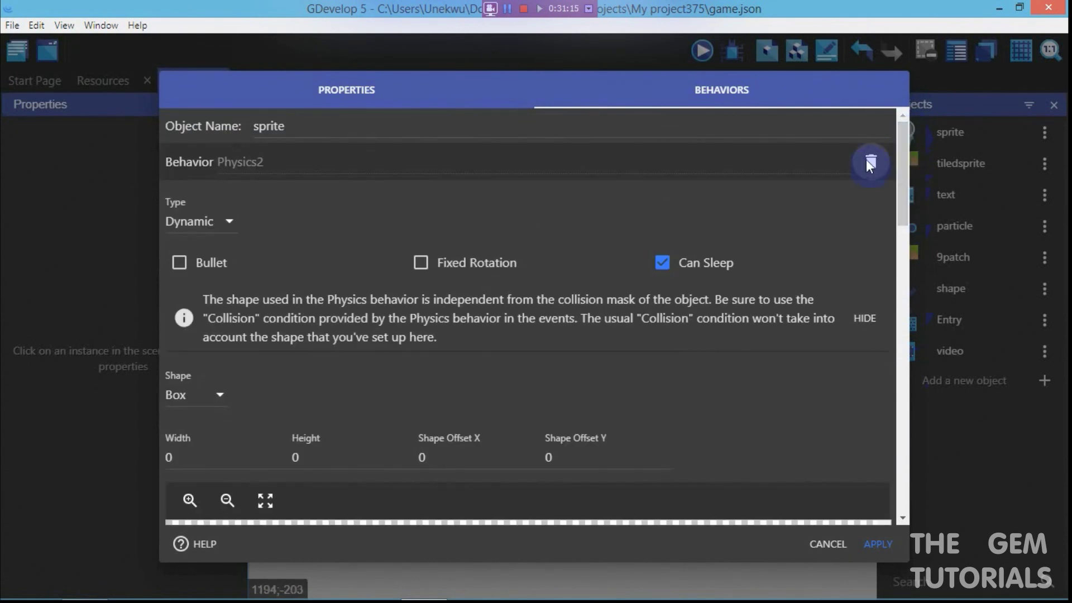
left_click_drag(903, 172, 902, 181)
left_click(192, 183)
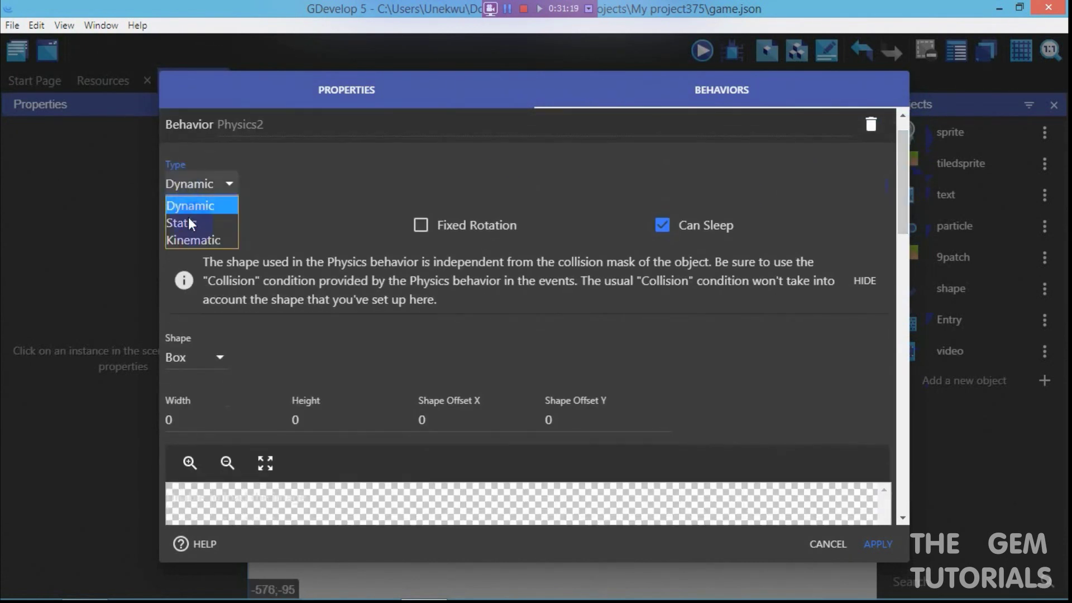
left_click(317, 176)
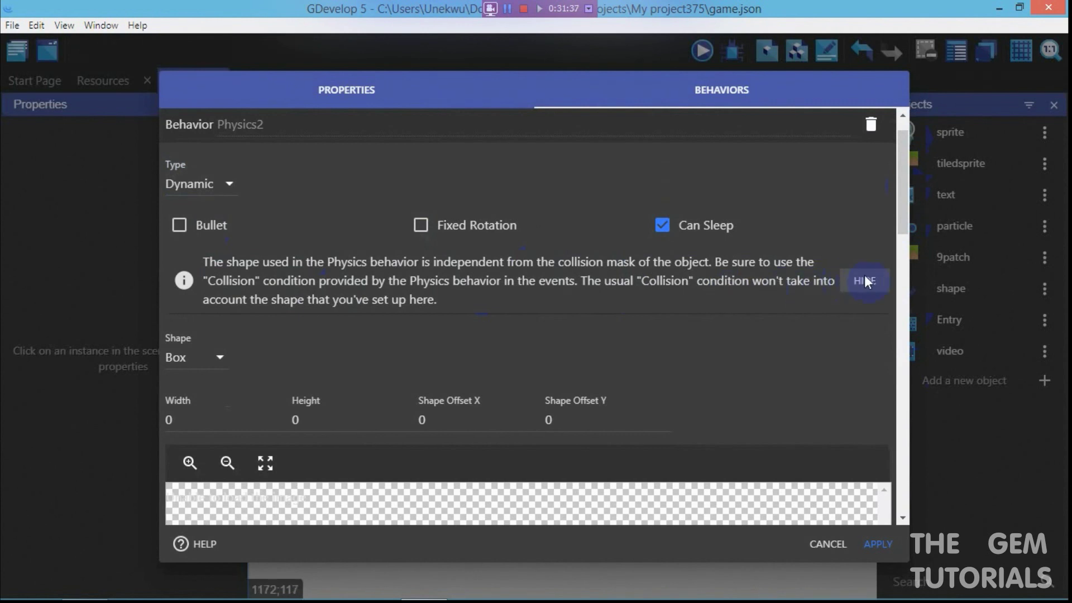
left_click_drag(902, 217, 903, 273)
left_click(214, 138)
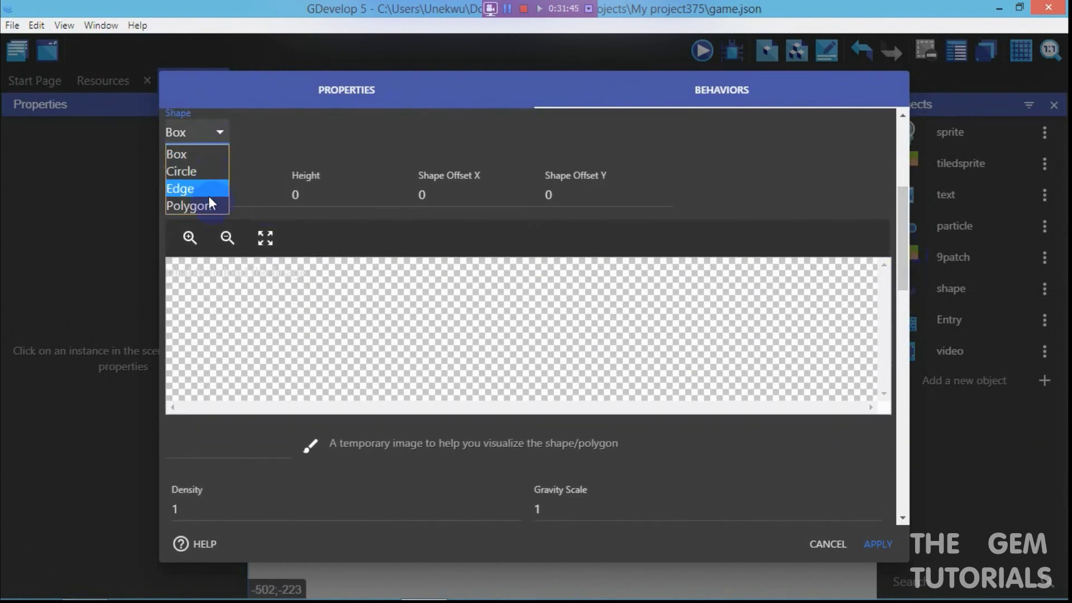
left_click(526, 129)
left_click_drag(900, 248, 902, 309)
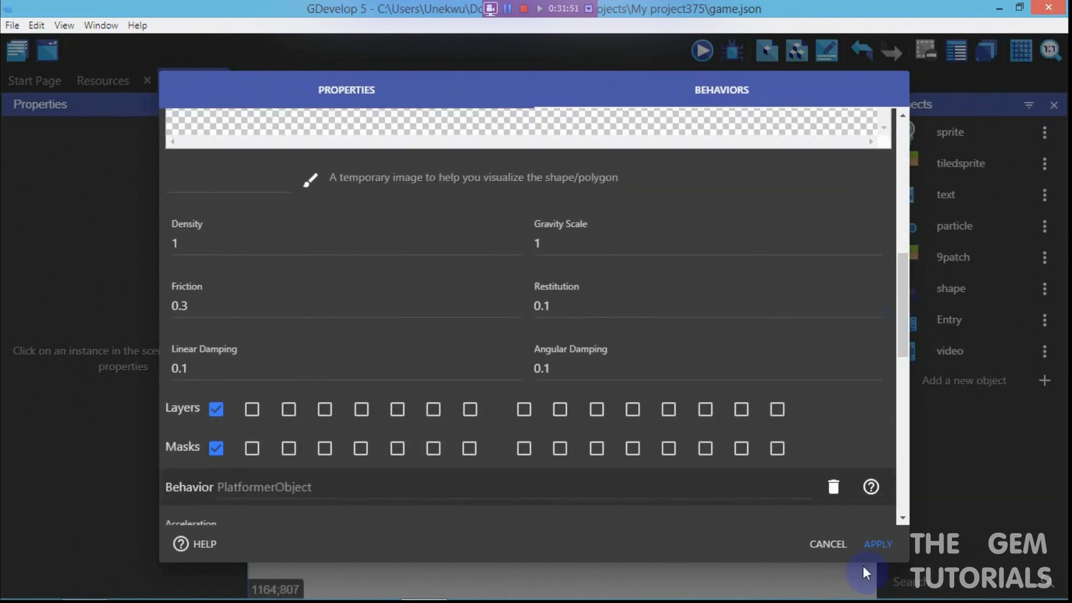
Remove the Physics2 behavior from the sprite object
left_click_drag(905, 267, 905, 166)
left_click(871, 162)
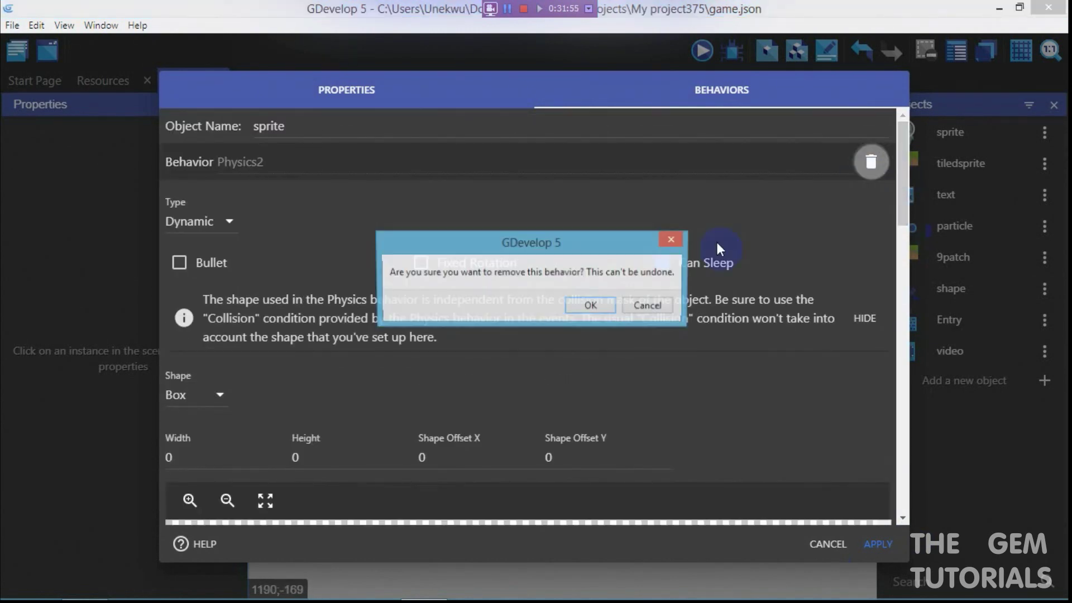
left_click(605, 305)
Bring up the installed behaviors available for the sprite and reveal the deprecated ones
left_click_drag(903, 302, 900, 491)
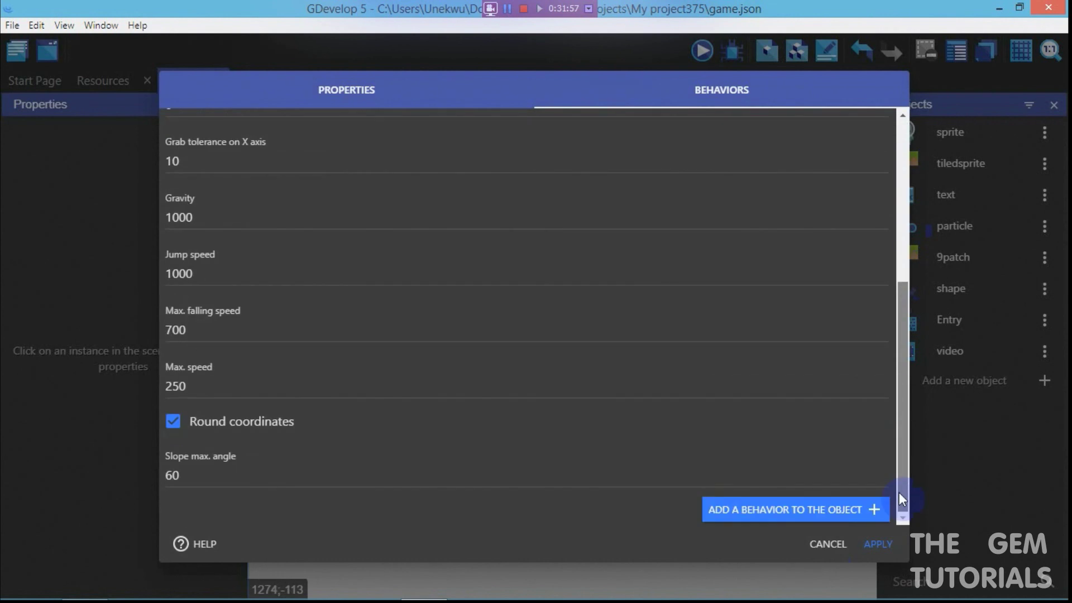
left_click(843, 510)
left_click_drag(901, 357, 905, 520)
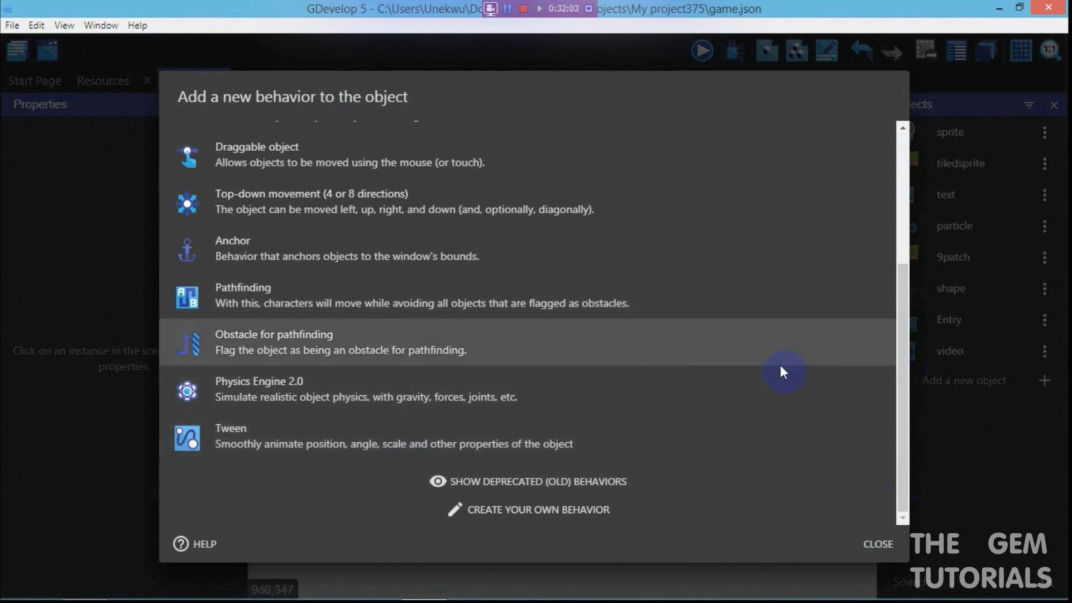
left_click(576, 480)
scroll(907, 403, "down", 2)
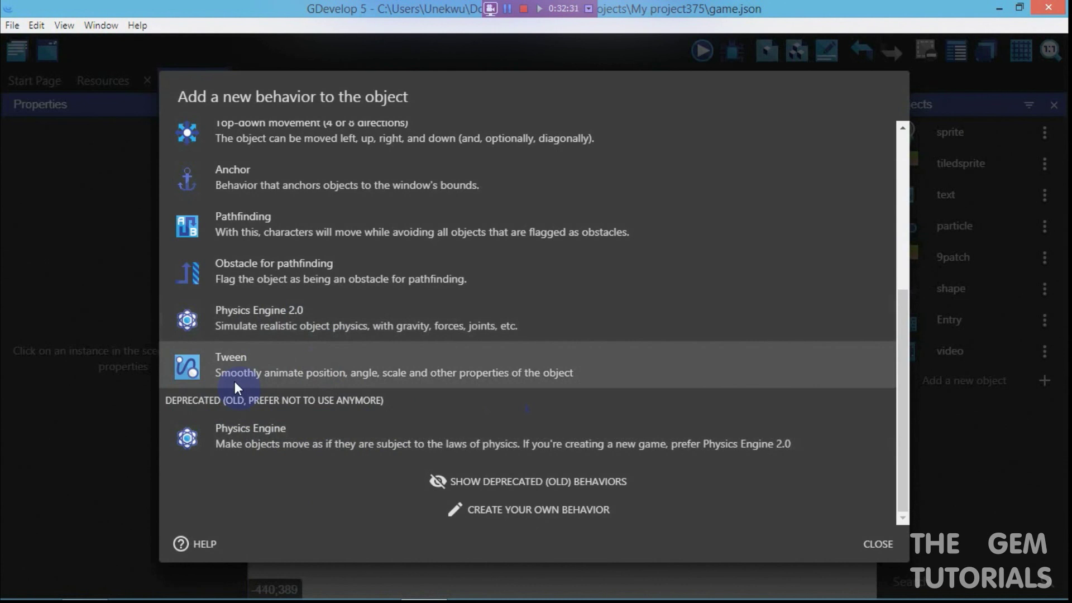
Add the Tween behavior to the sprite object and apply the changes
left_click(250, 362)
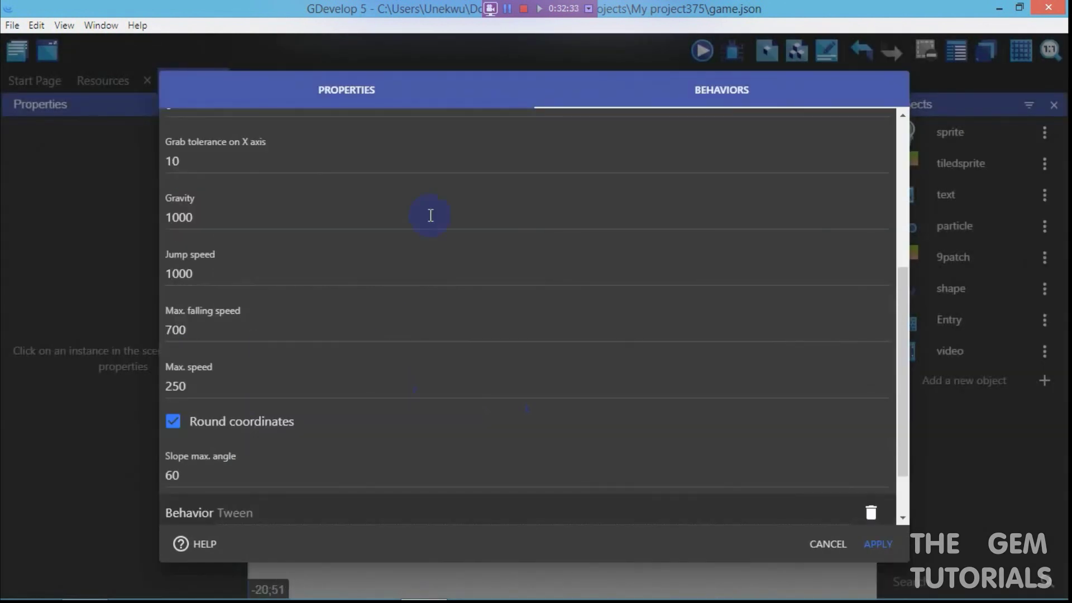
left_click_drag(901, 304, 905, 423)
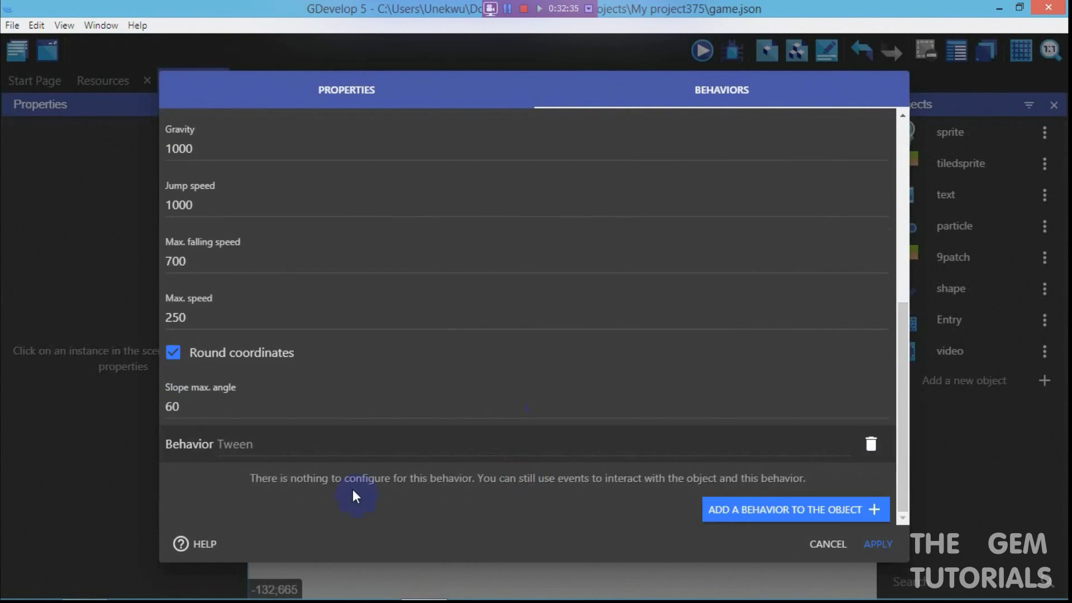
left_click(879, 545)
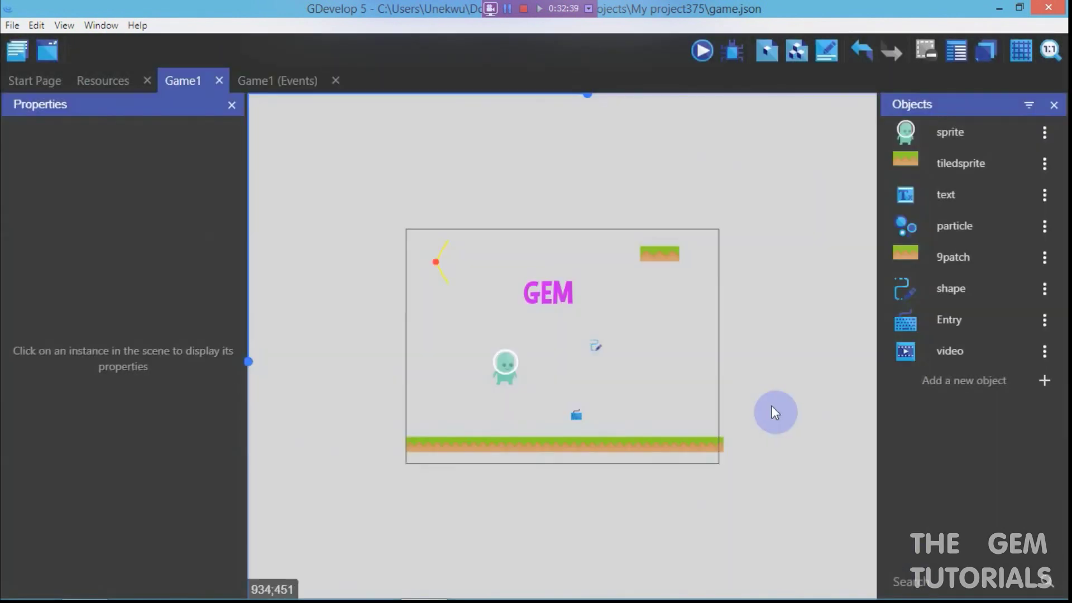
Remove the Tween behavior from the sprite object and apply the change
left_click(1044, 133)
left_click(1011, 156)
left_click(780, 189)
scroll(889, 397, "down", 6)
left_click(830, 405)
left_click(870, 443)
left_click(590, 305)
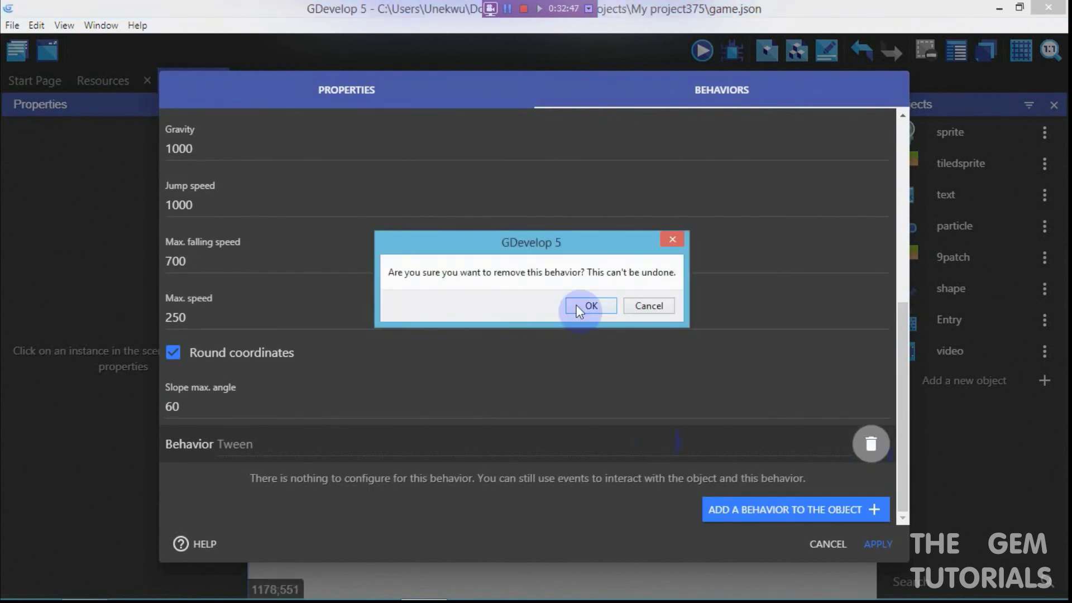
left_click(876, 543)
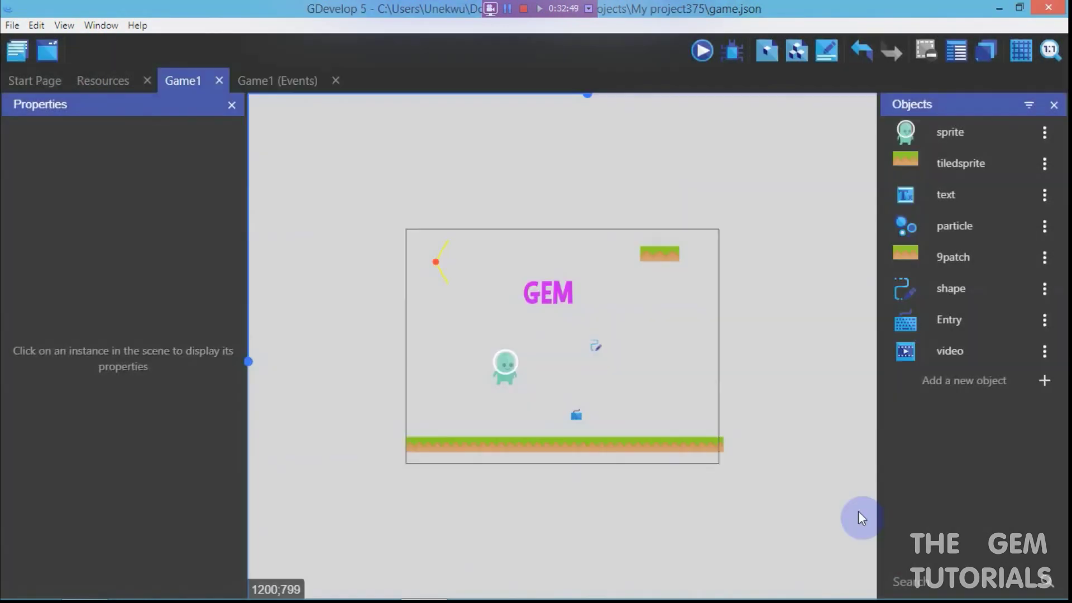
Create a new sprite object and add an animation using the winged black fly image
left_click(996, 382)
left_click(445, 165)
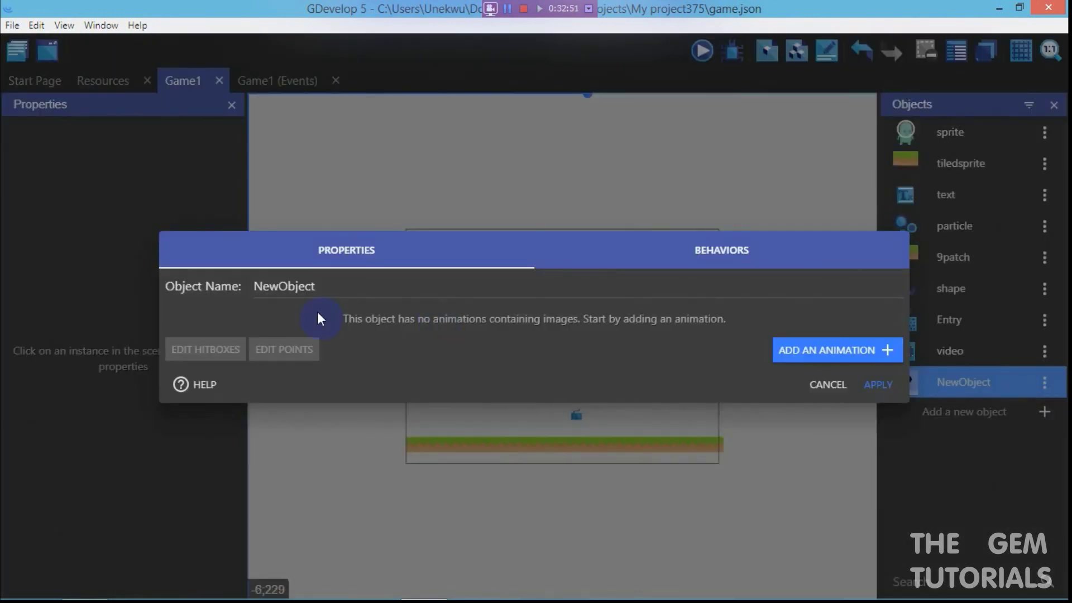
left_click(783, 359)
left_click(209, 349)
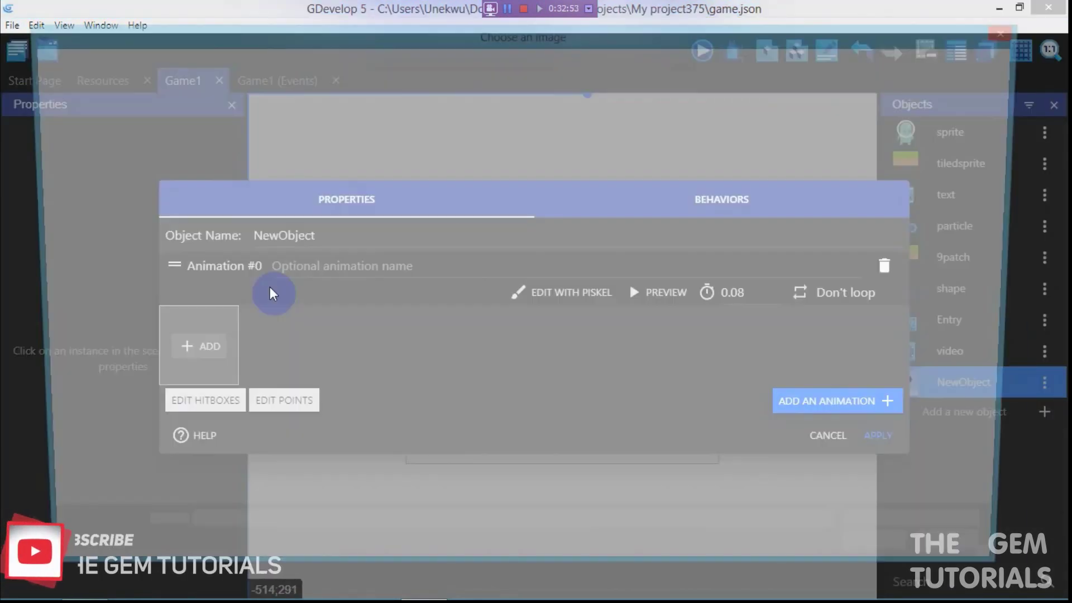
left_click(712, 259)
double_click(710, 257)
Name the new object tween, apply it, and place an instance at about 658;377 in the scene
double_click(369, 245)
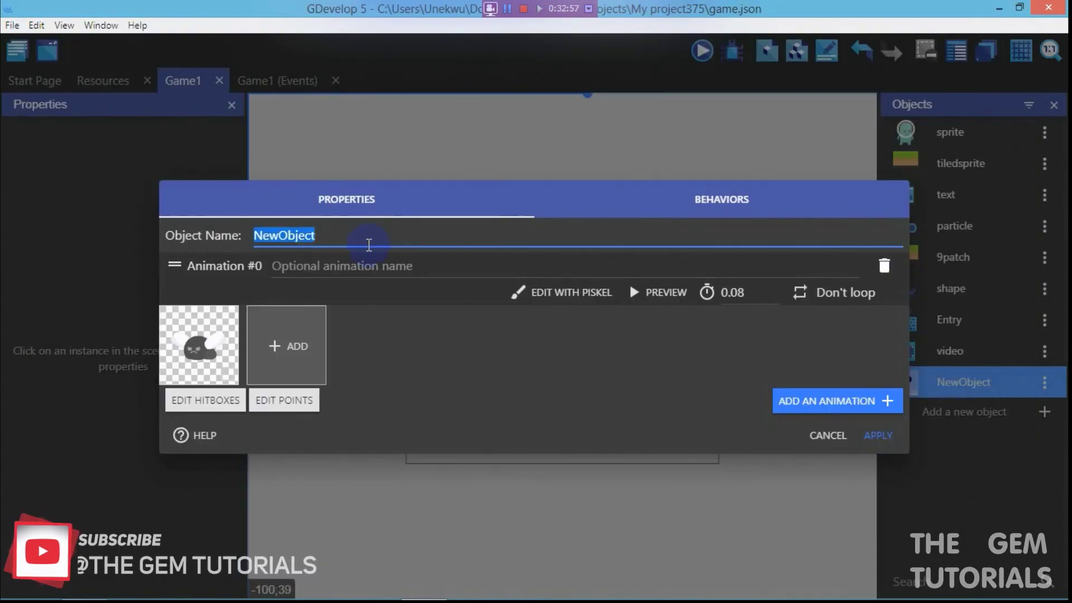
type("tw")
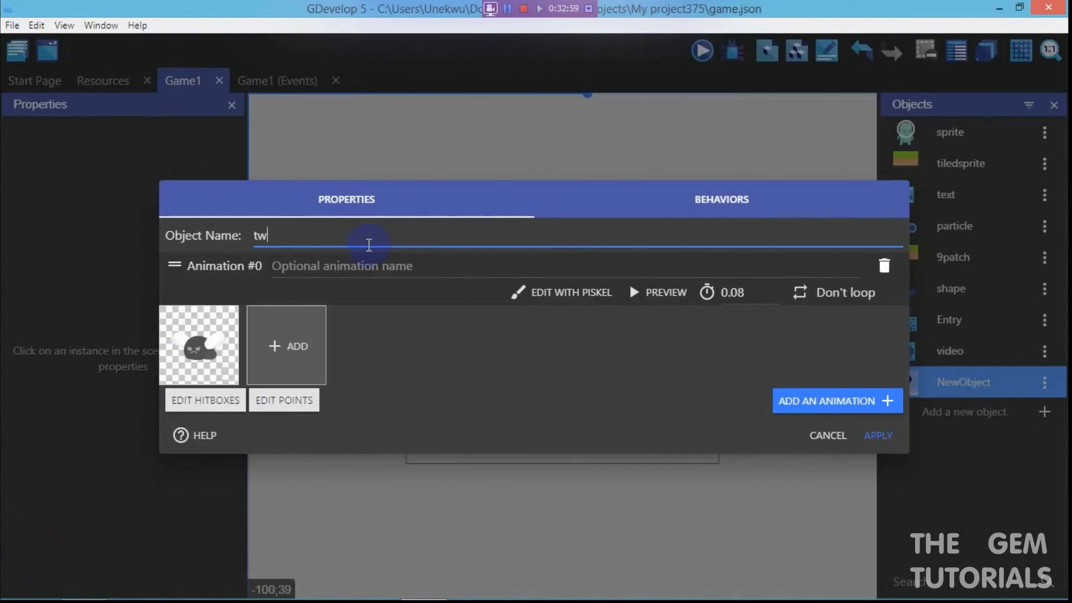
type("een")
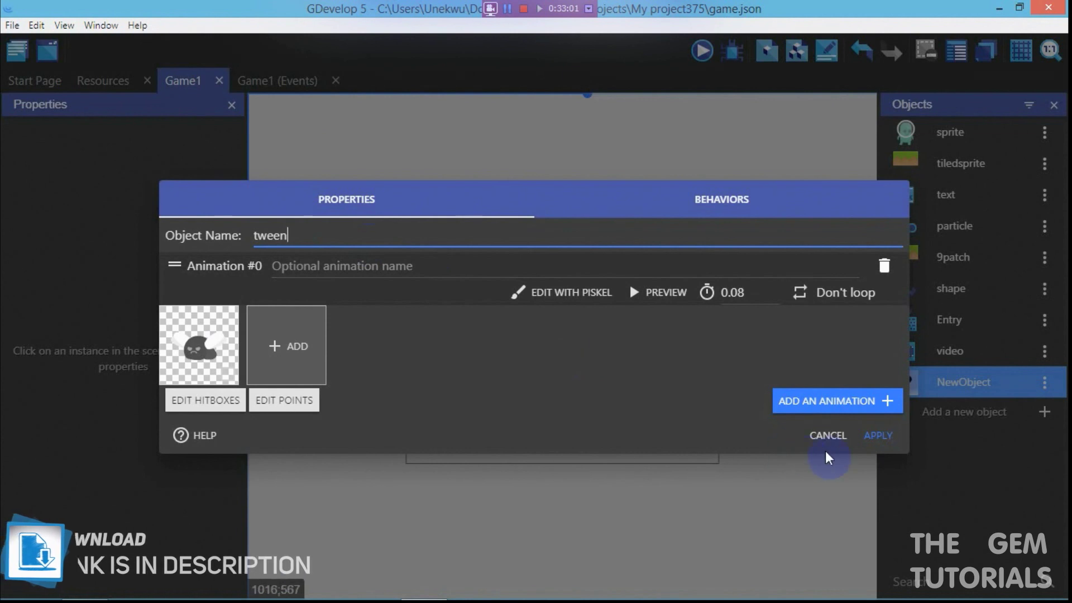
left_click(878, 435)
left_click_drag(948, 383, 676, 387)
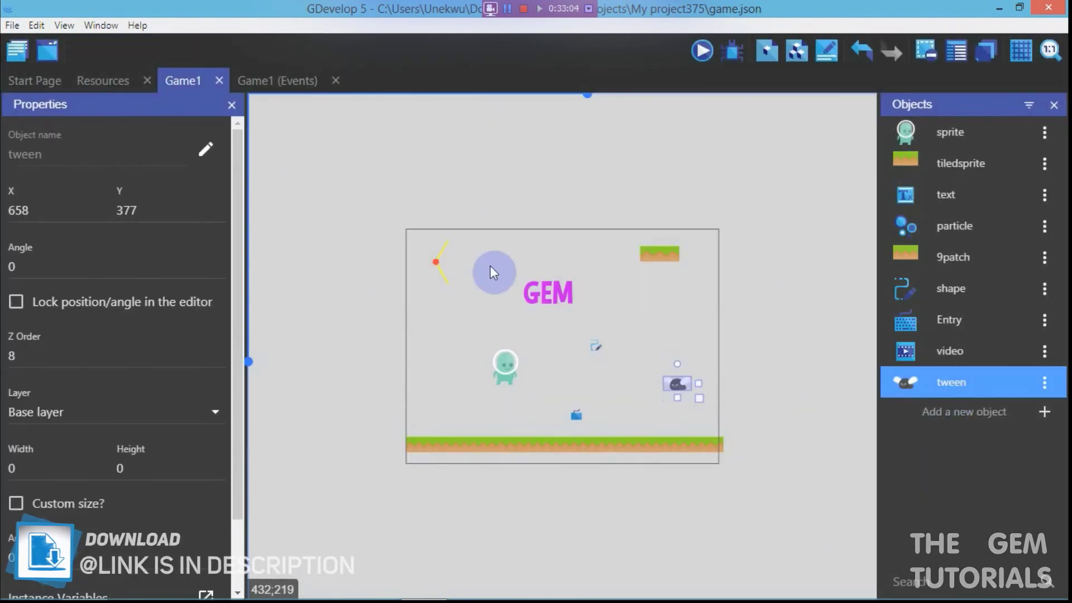
Add a new event to the Game1 events with the condition "At the beginning of the scene"
left_click(276, 80)
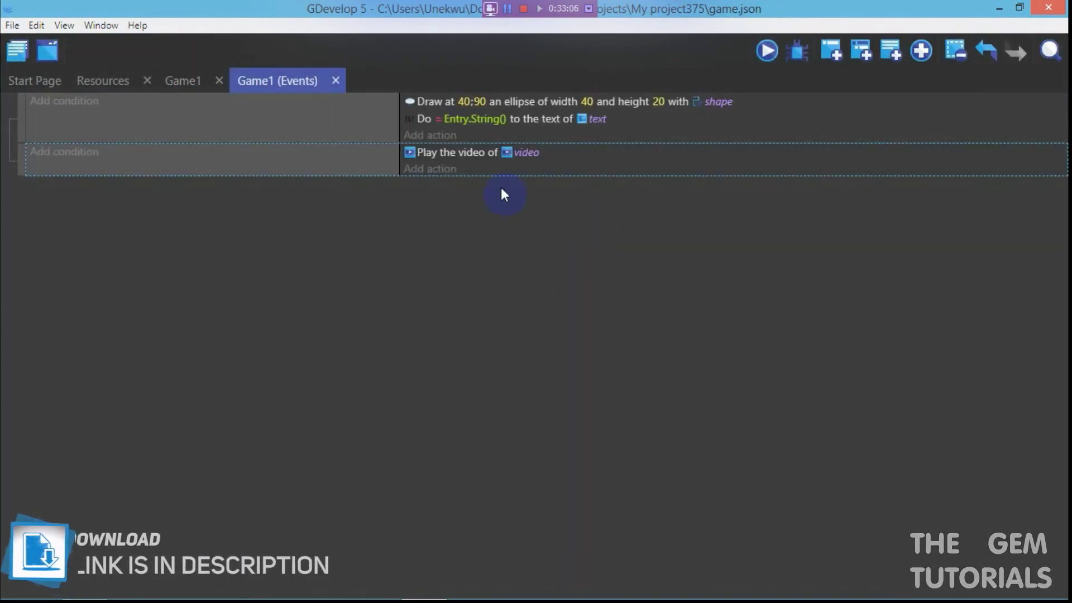
left_click(829, 49)
left_click(82, 187)
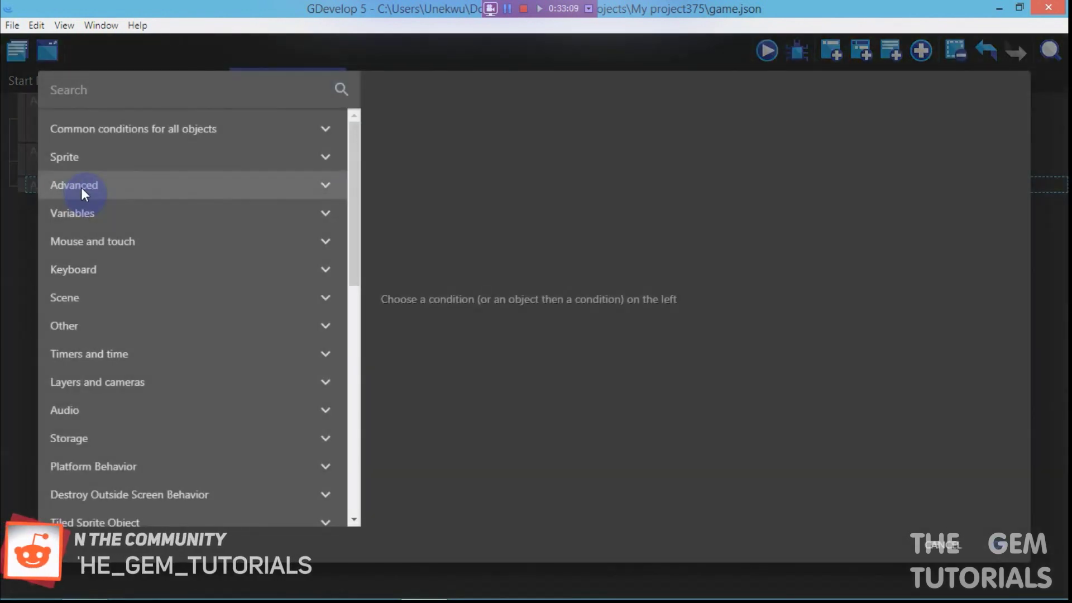
type("beg")
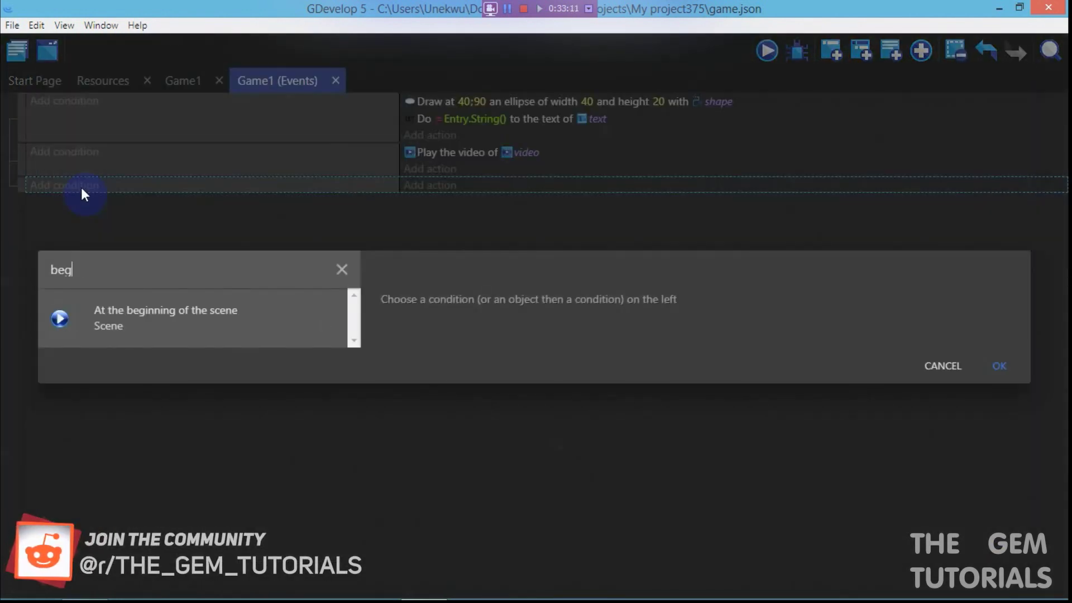
left_click(203, 310)
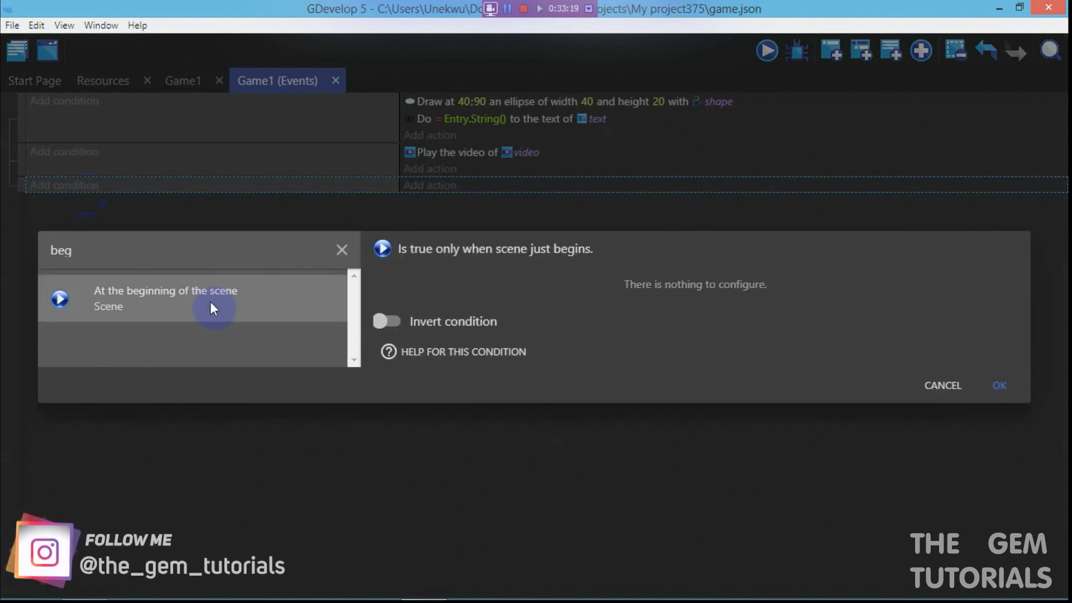
left_click(994, 385)
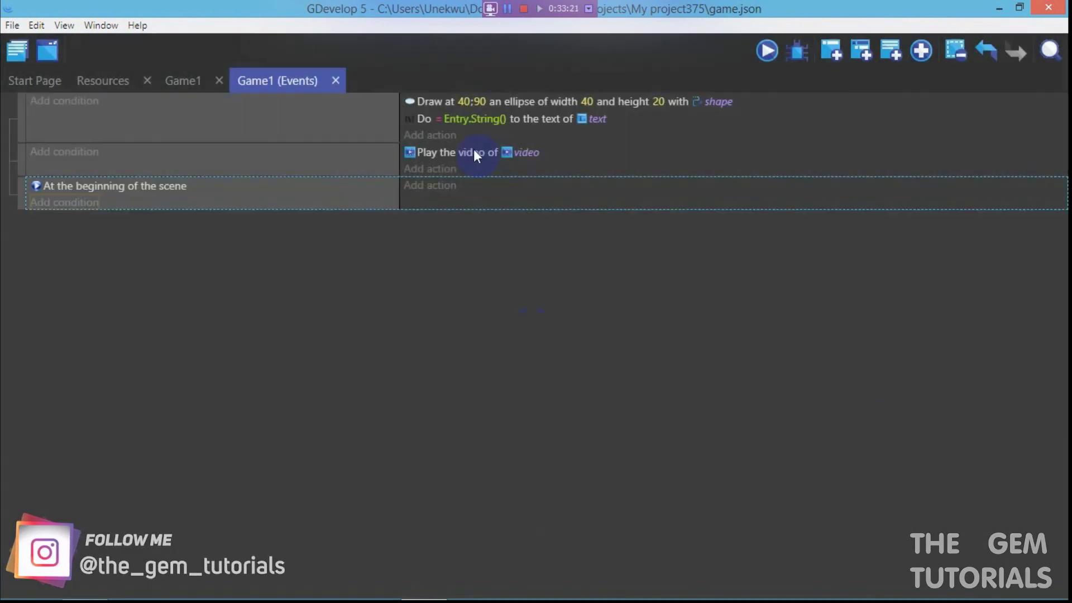
Search the new event's available actions for "tween" and examine the Tween animation actions
left_click(441, 188)
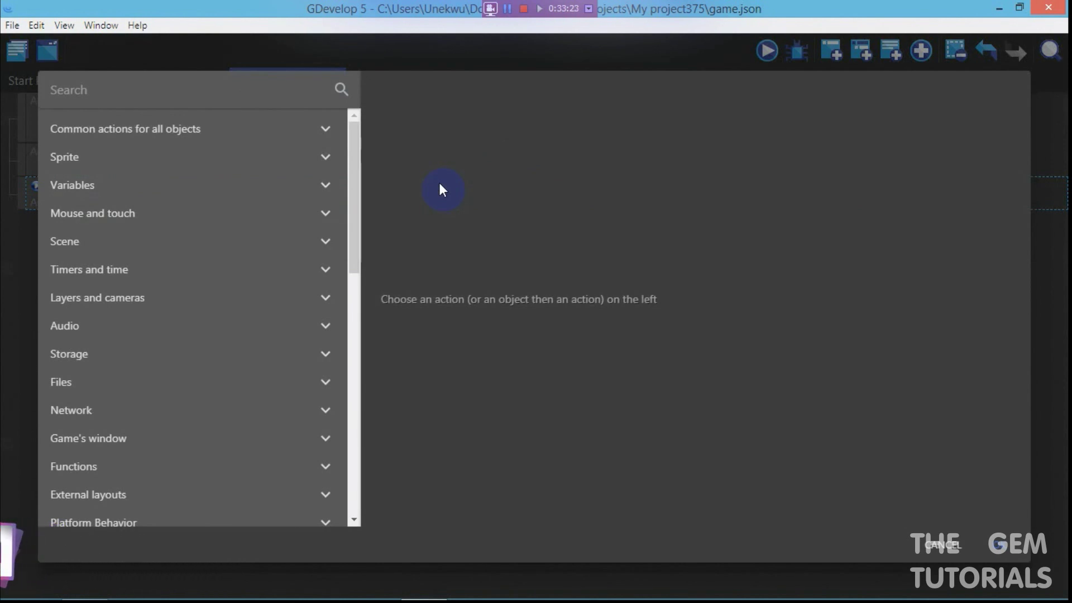
type("tween")
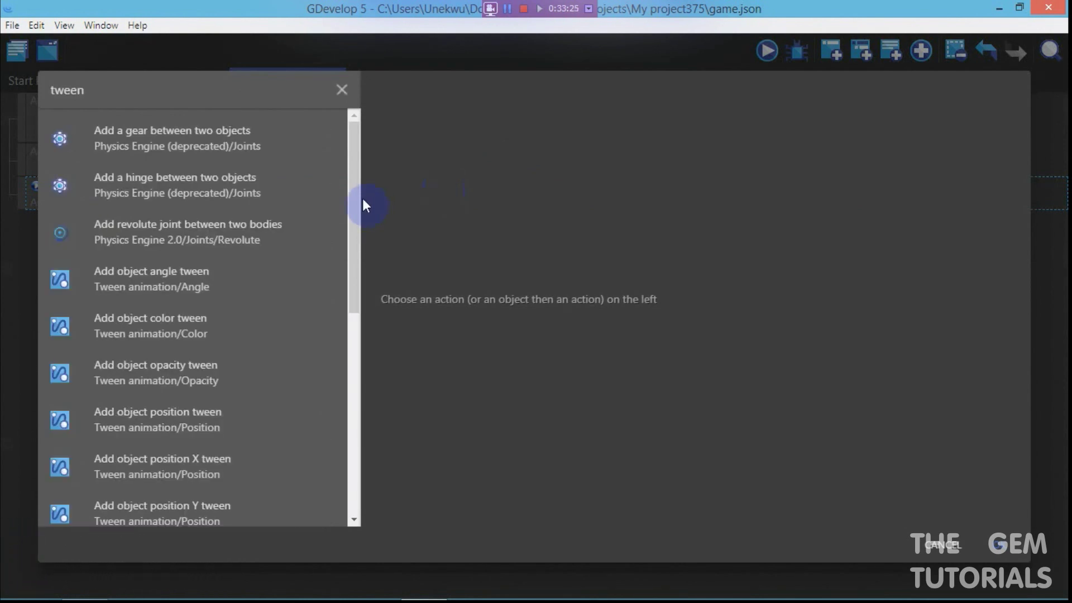
scroll(353, 211, "down", 1)
left_click_drag(351, 206, 350, 236)
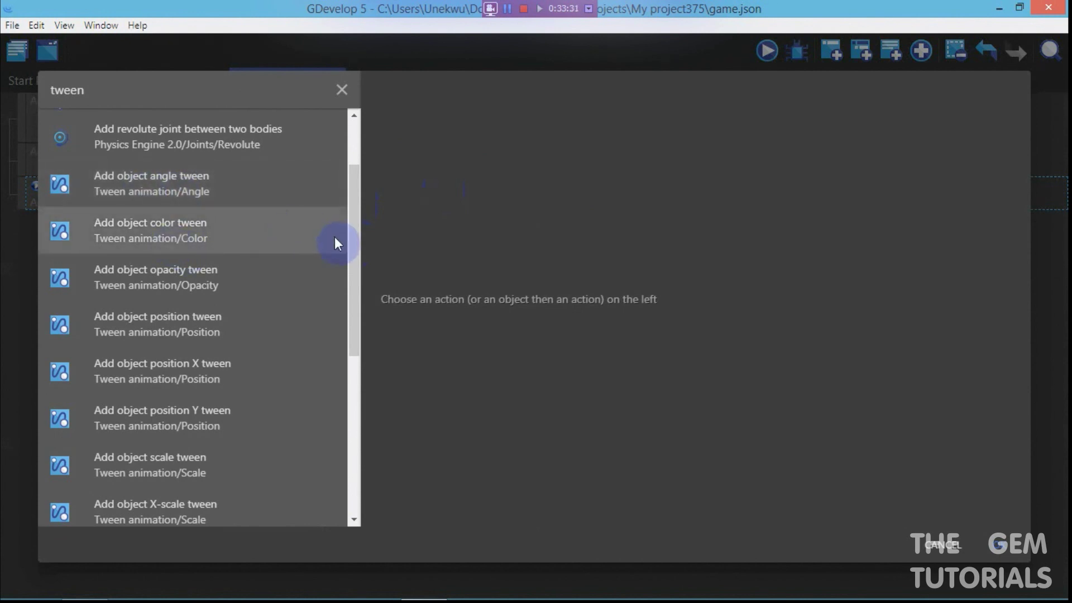
scroll(359, 240, "down", 2)
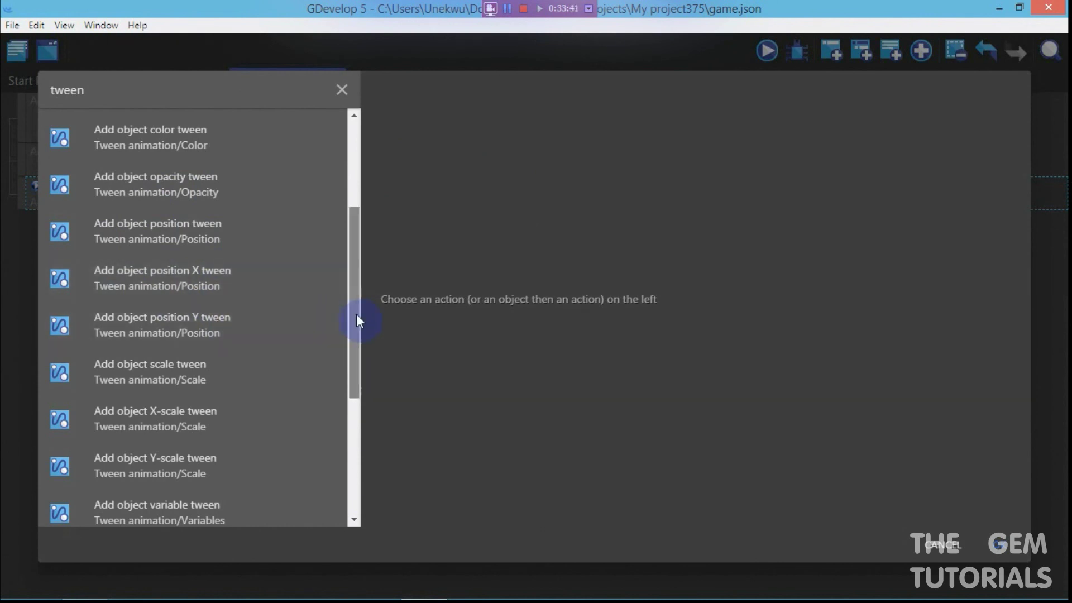
left_click_drag(356, 318, 356, 359)
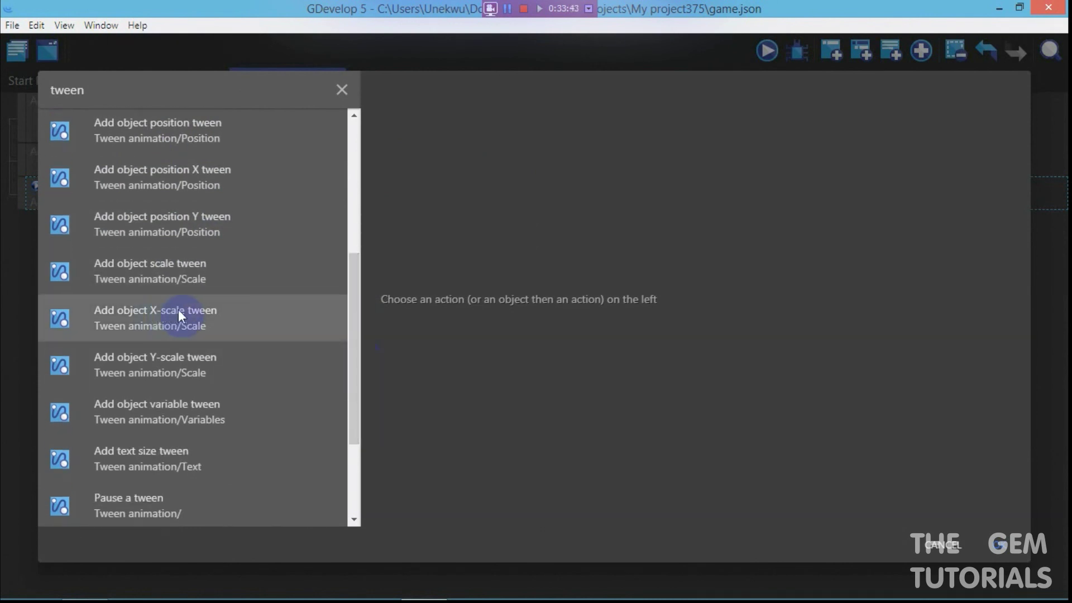
left_click_drag(354, 353, 354, 384)
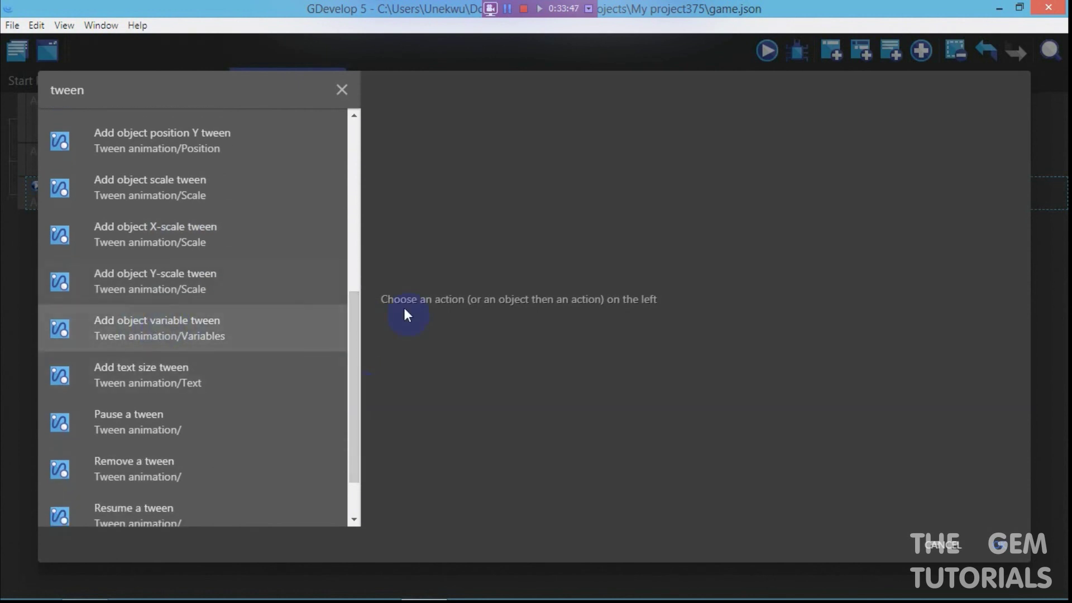
left_click_drag(354, 389, 356, 417)
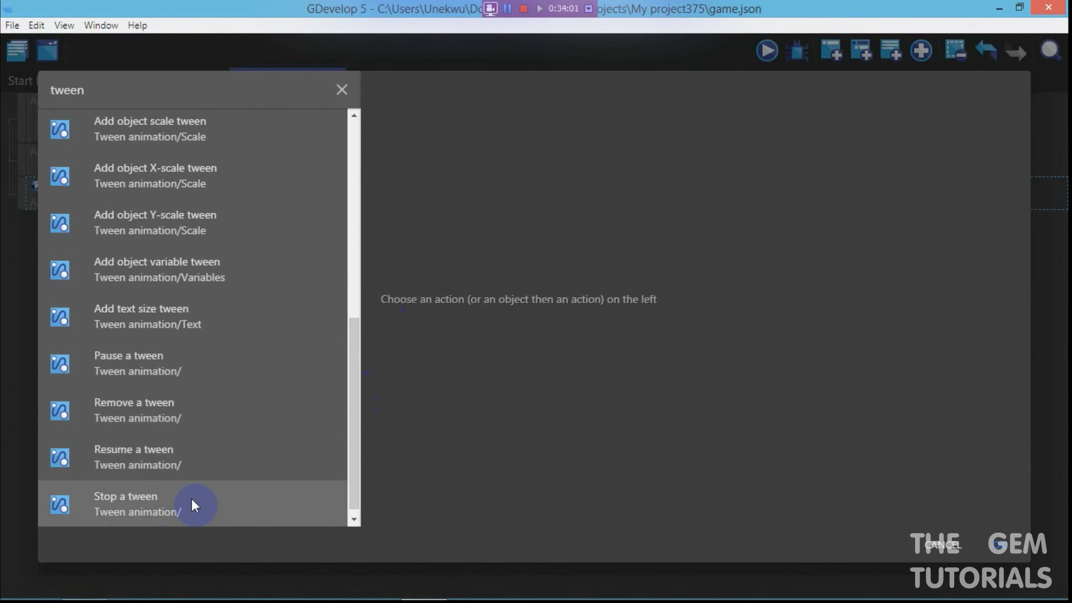
left_click_drag(349, 393, 357, 170)
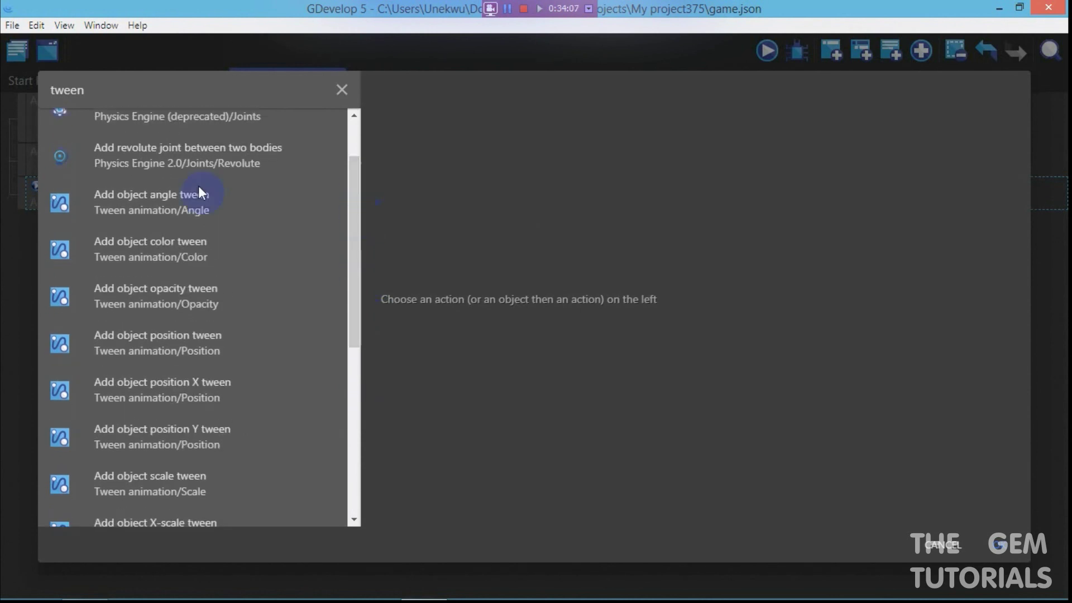
Add an "Add object angle tween" action for the tween object, leaving its remaining parameters empty
left_click(182, 192)
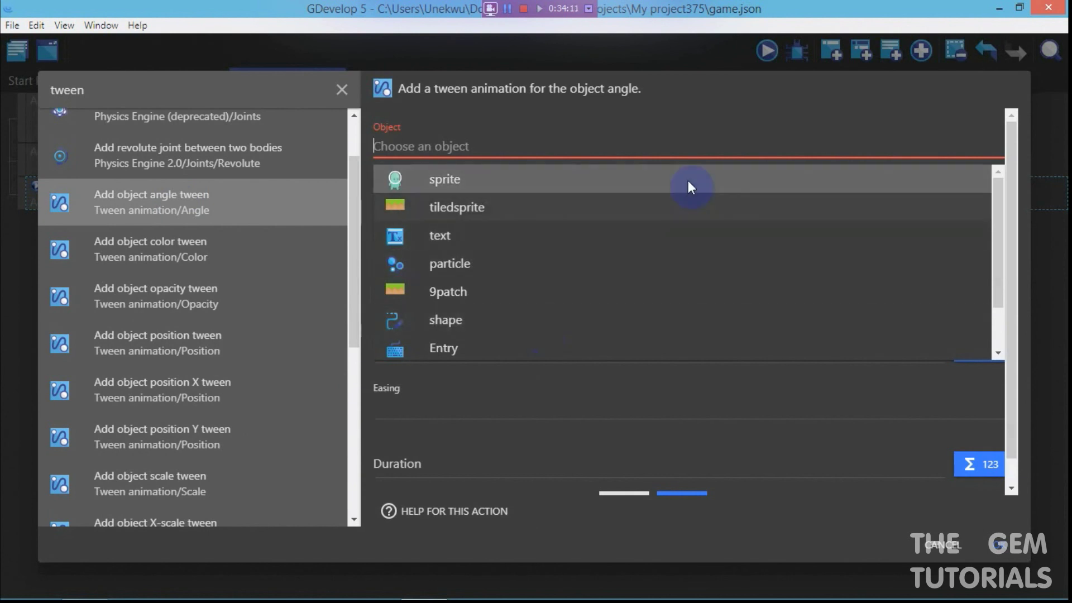
scroll(596, 302, "down", 1)
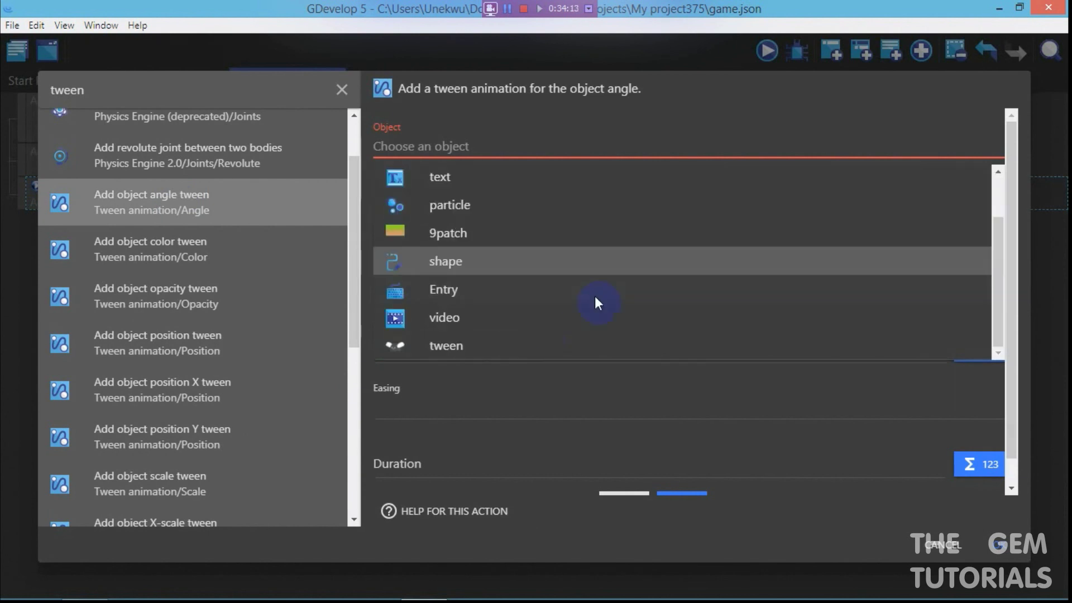
left_click(569, 350)
left_click(514, 212)
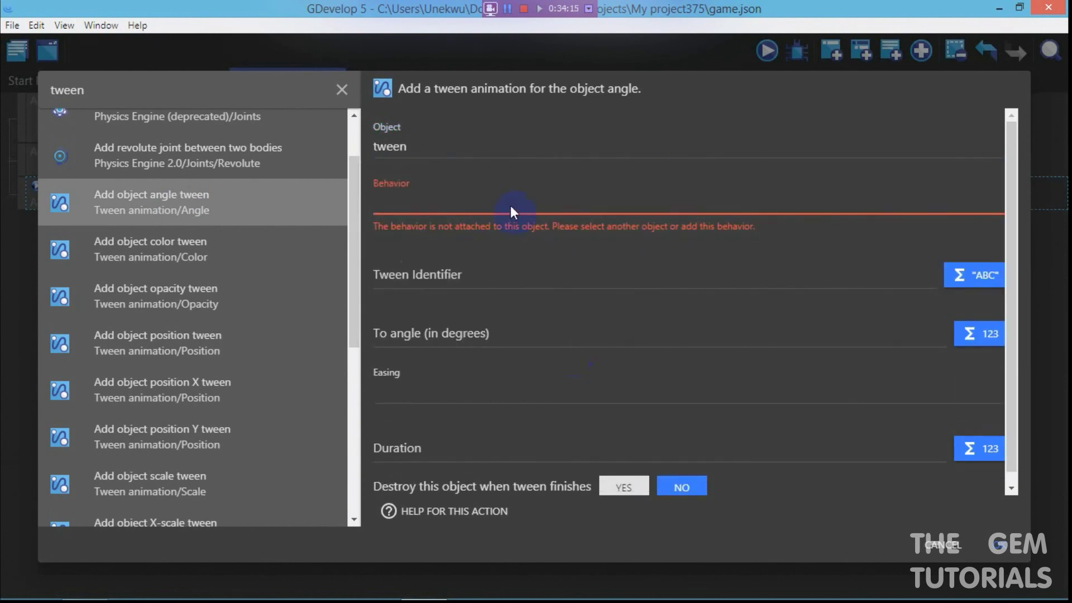
left_click(985, 545)
Return to the Game1 scene and open the tween object for editing from its instance
left_click(195, 74)
right_click(676, 385)
left_click(725, 428)
left_click(709, 413)
right_click(677, 384)
left_click(722, 414)
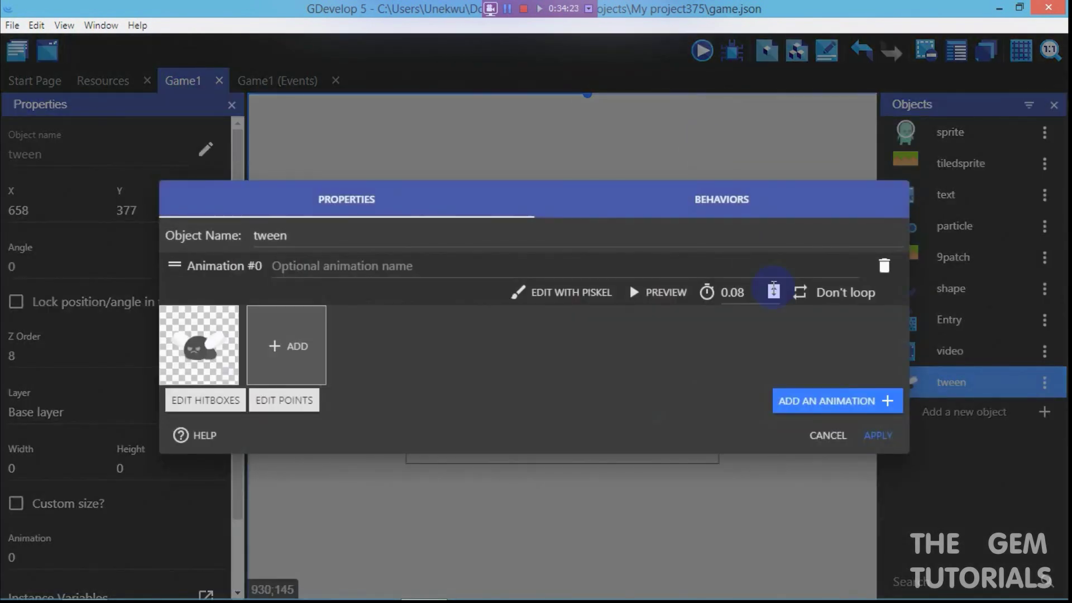
Add the installed Tween behavior to the tween object and apply the change
left_click(755, 208)
left_click(818, 335)
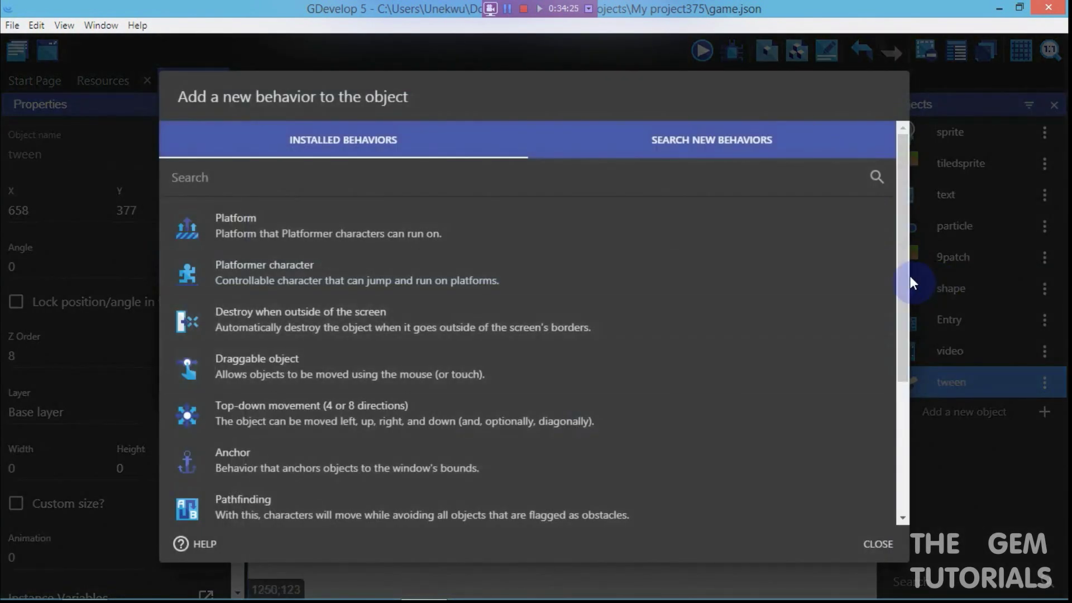
scroll(906, 421, "down", 4)
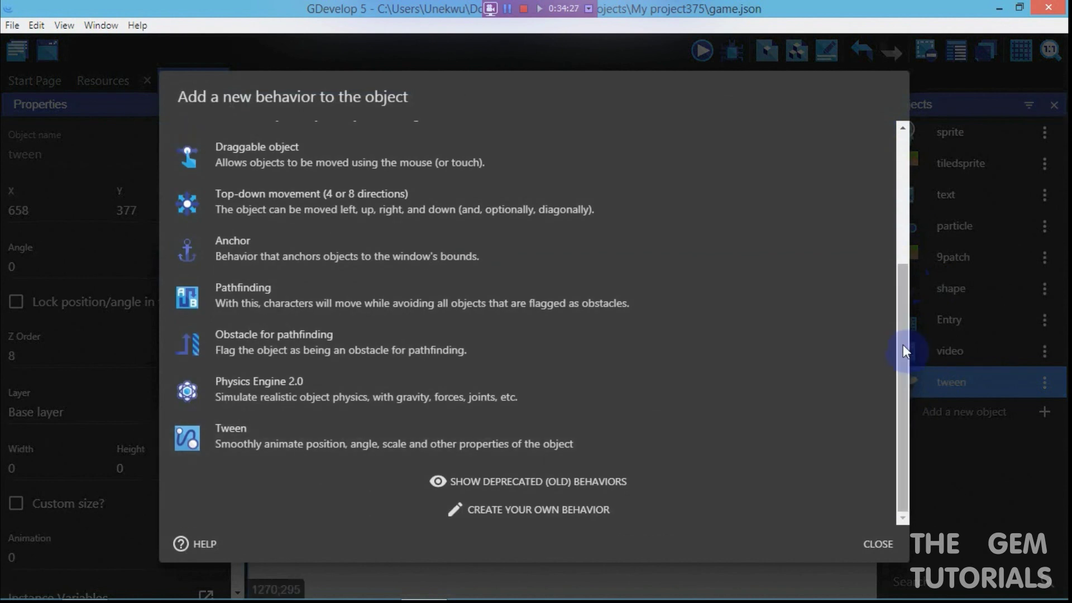
scroll(902, 344, "up", 5)
left_click(768, 140)
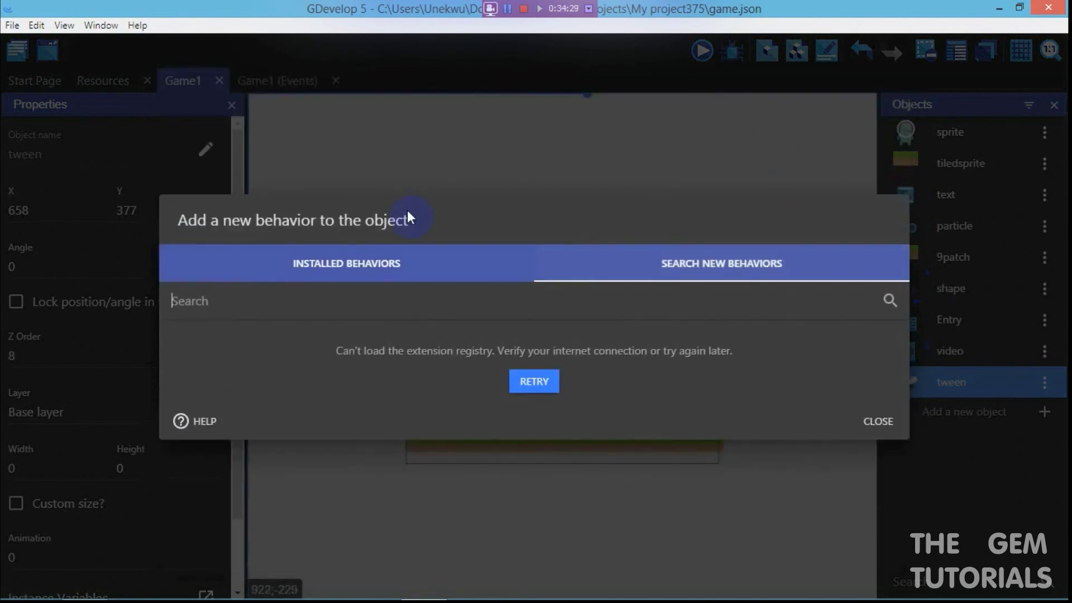
left_click(370, 266)
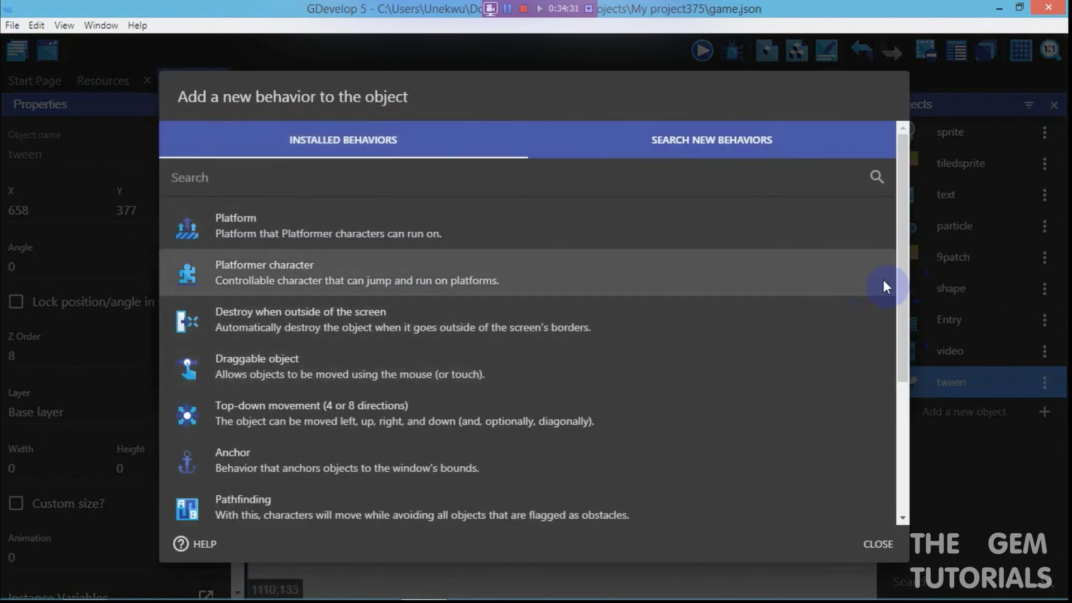
scroll(907, 363, "down", 4)
left_click(428, 440)
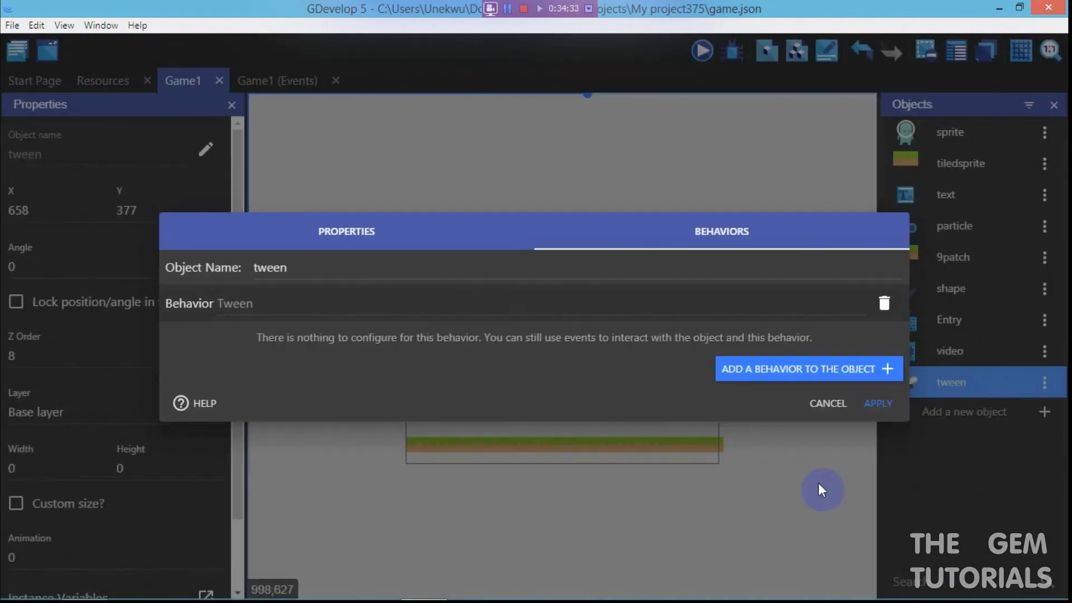
left_click(890, 401)
Complete the tween object's angle tween action with identifier "1", a 90 degree target, "linear" easing and a duration of 3
left_click(283, 80)
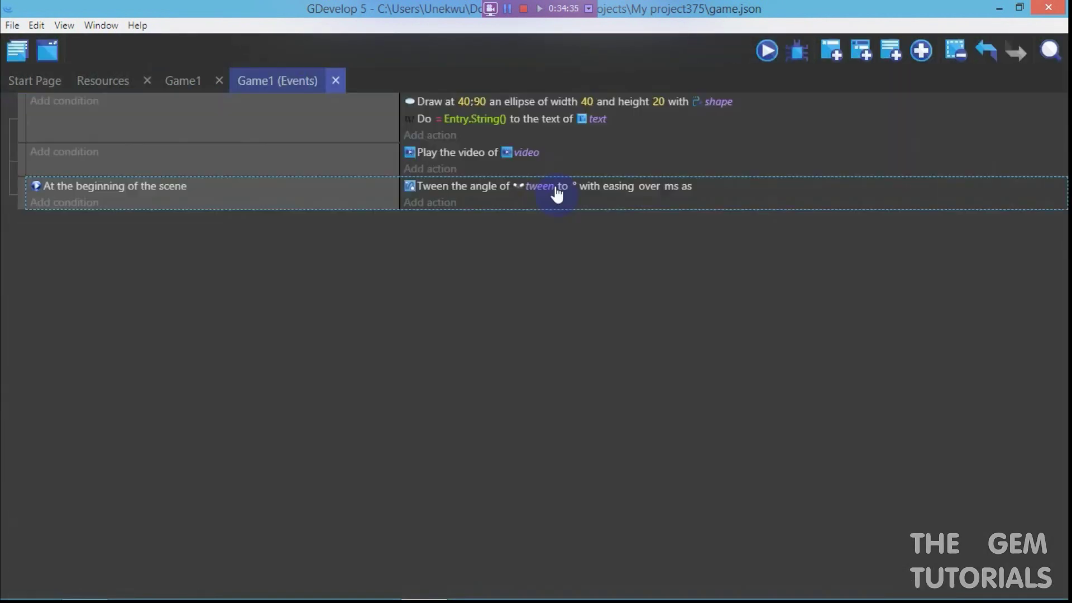
double_click(463, 190)
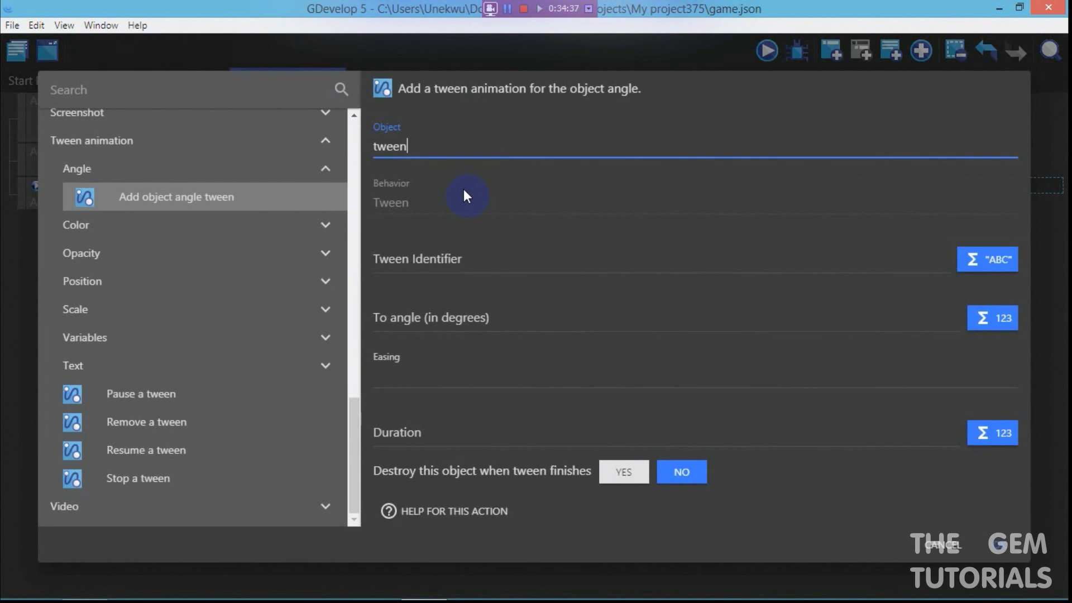
left_click(497, 255)
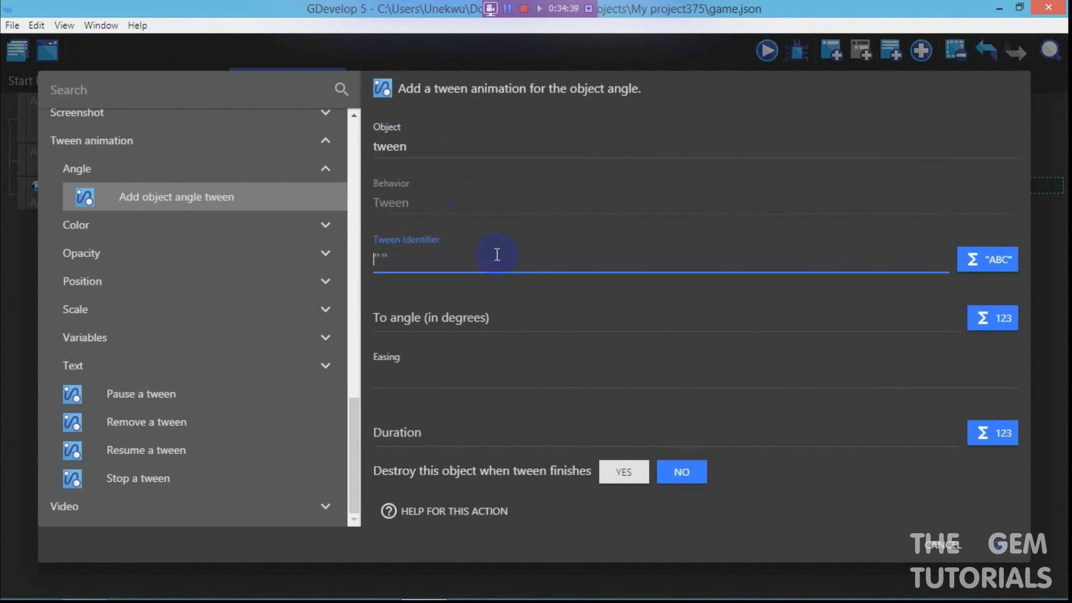
type("\"1\"")
left_click(465, 318)
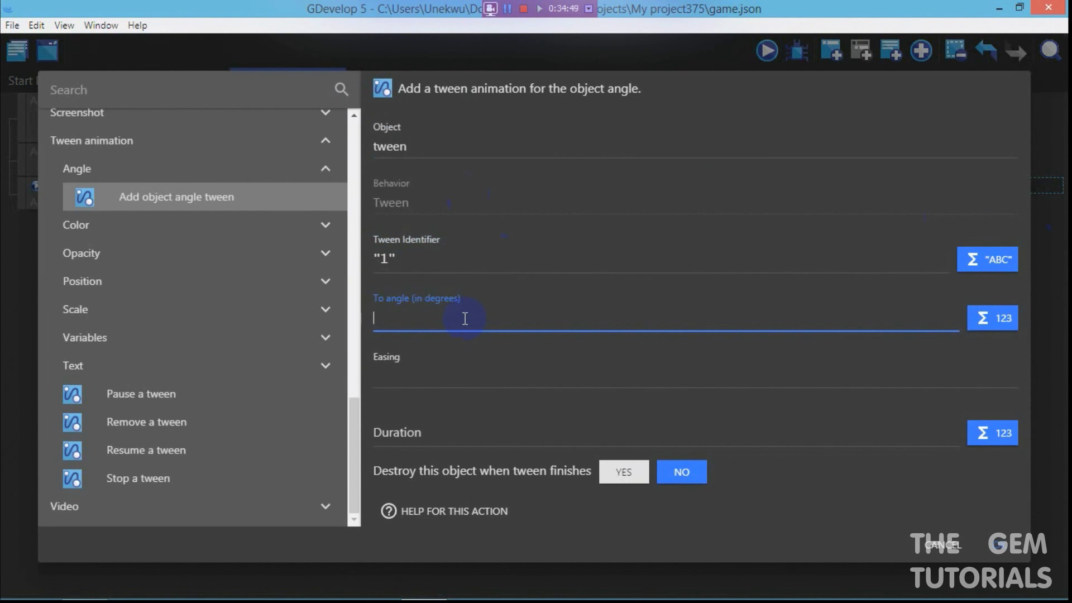
type("90")
left_click(450, 378)
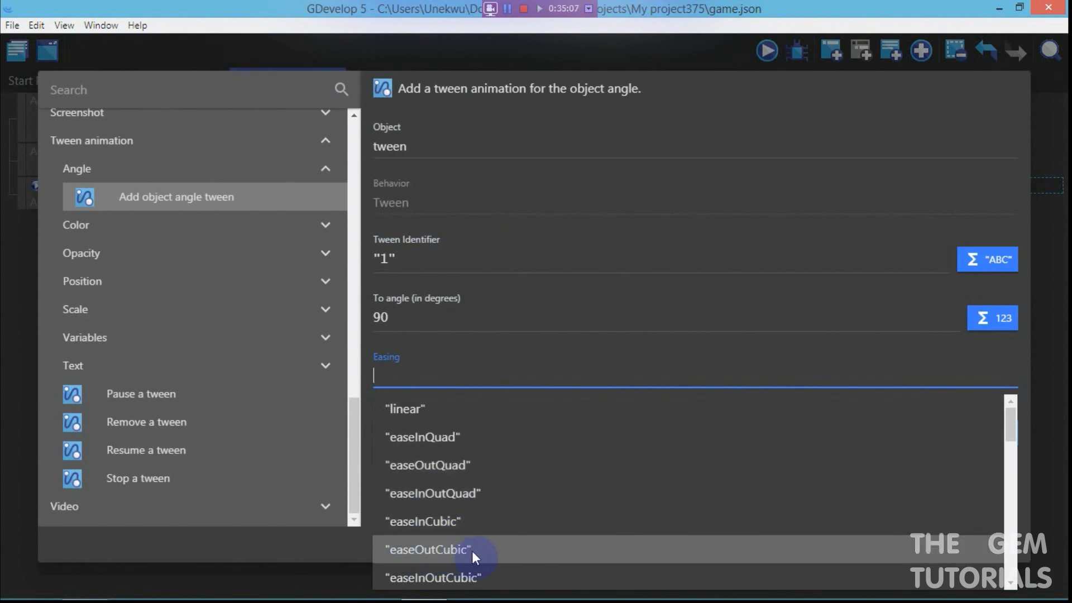
left_click(431, 406)
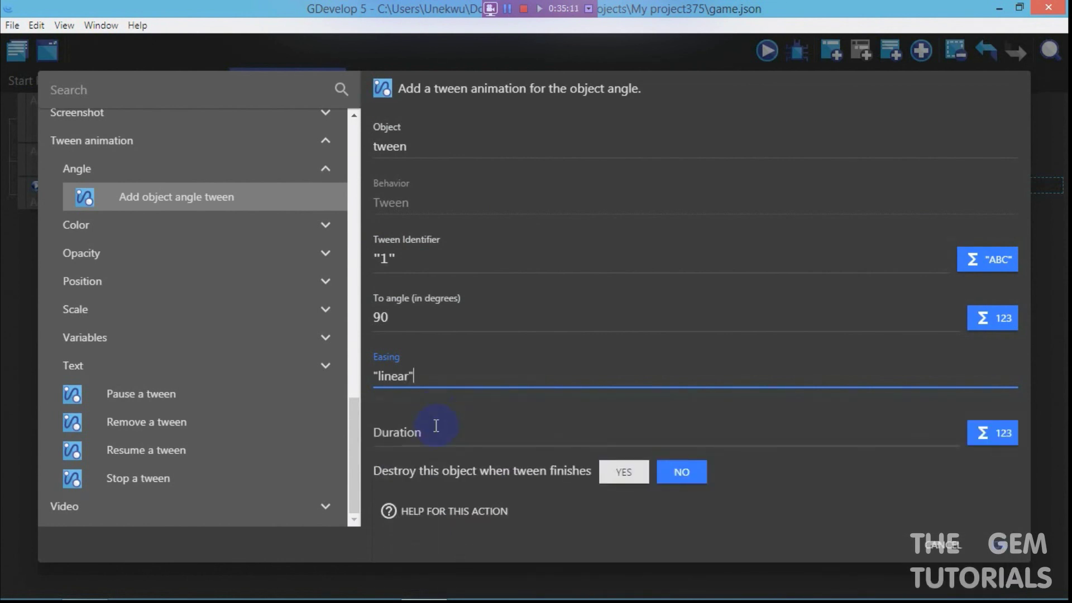
left_click(436, 427)
type("3")
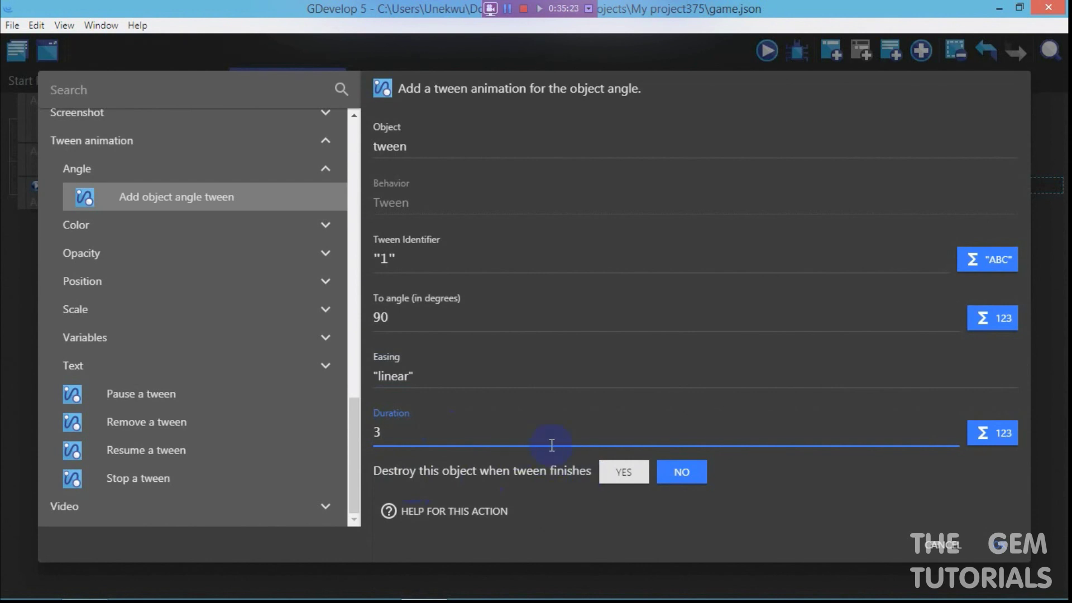
left_click(1001, 543)
Preview the Game1 scene, examine the tween object's rotation, and close the preview
left_click(187, 78)
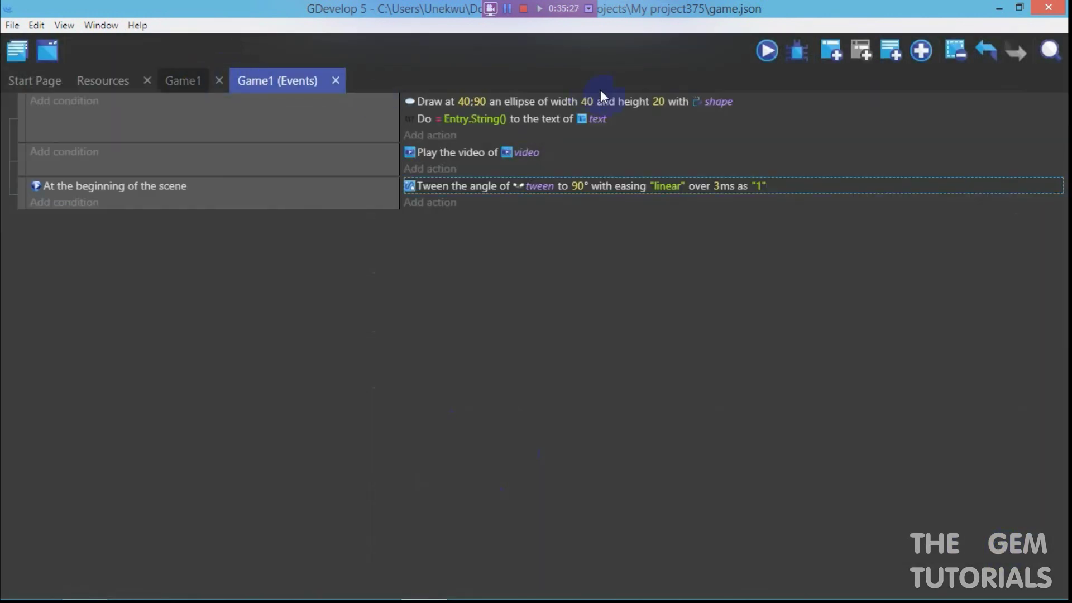
left_click(702, 51)
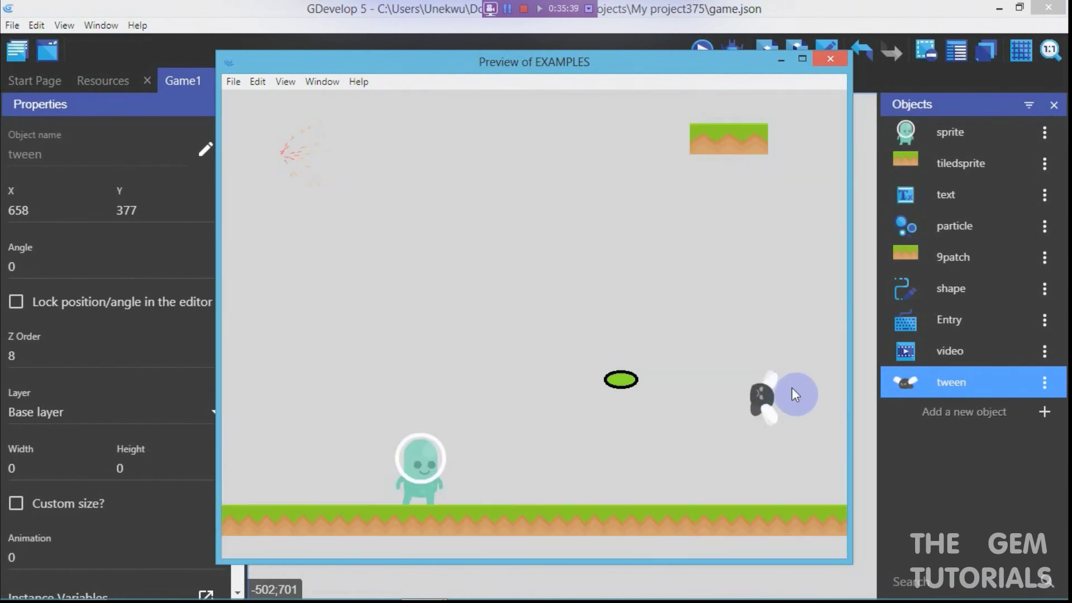
left_click_drag(749, 71, 447, 95)
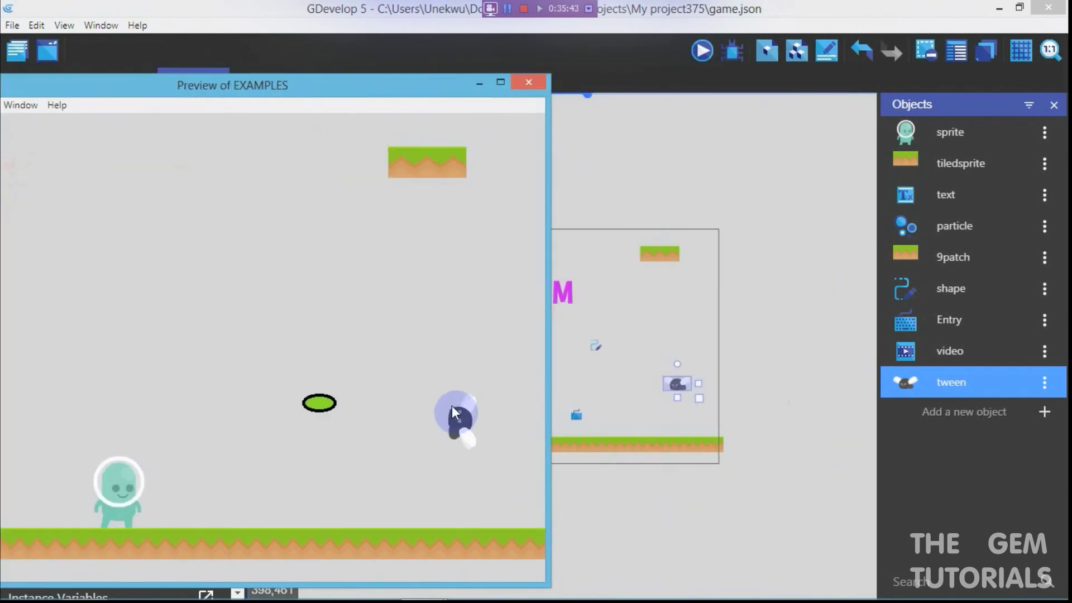
left_click(530, 81)
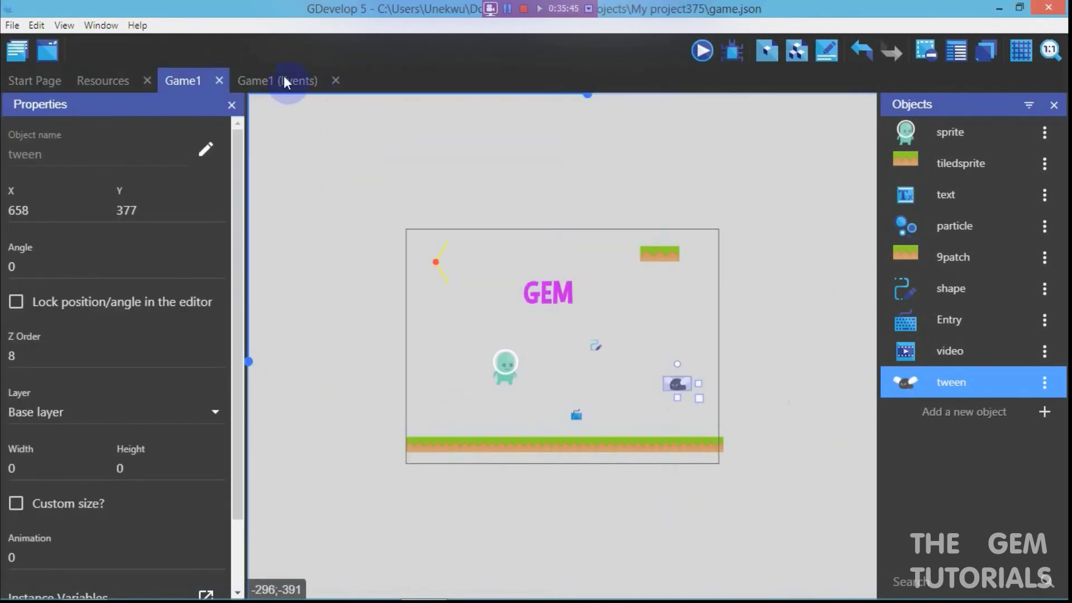
Set the angle tween action's target angle to 180 degrees and check the rotation in a scene preview
left_click(306, 79)
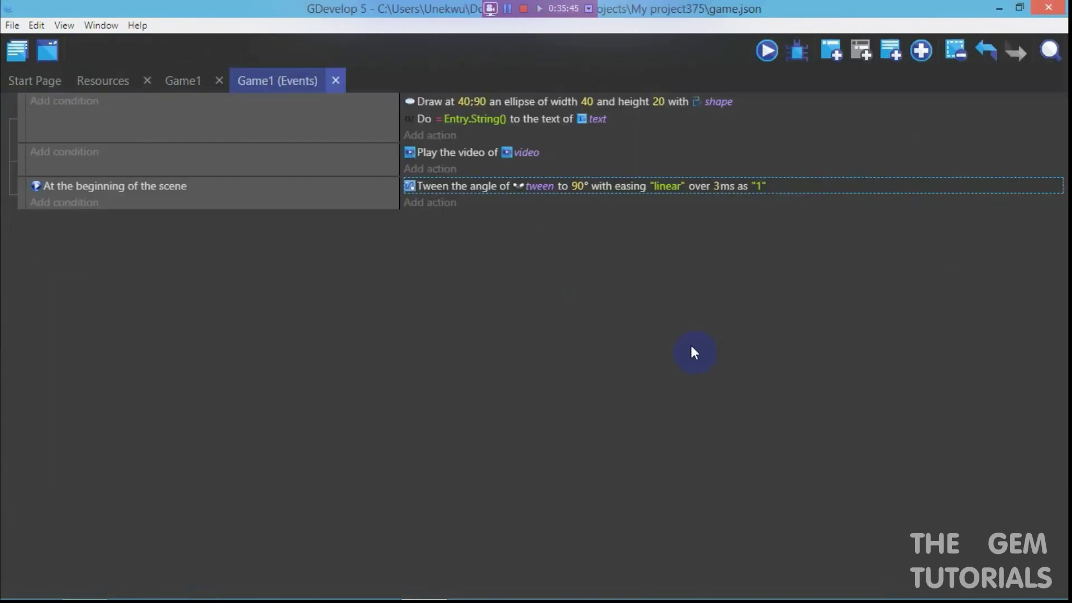
double_click(612, 186)
double_click(441, 309)
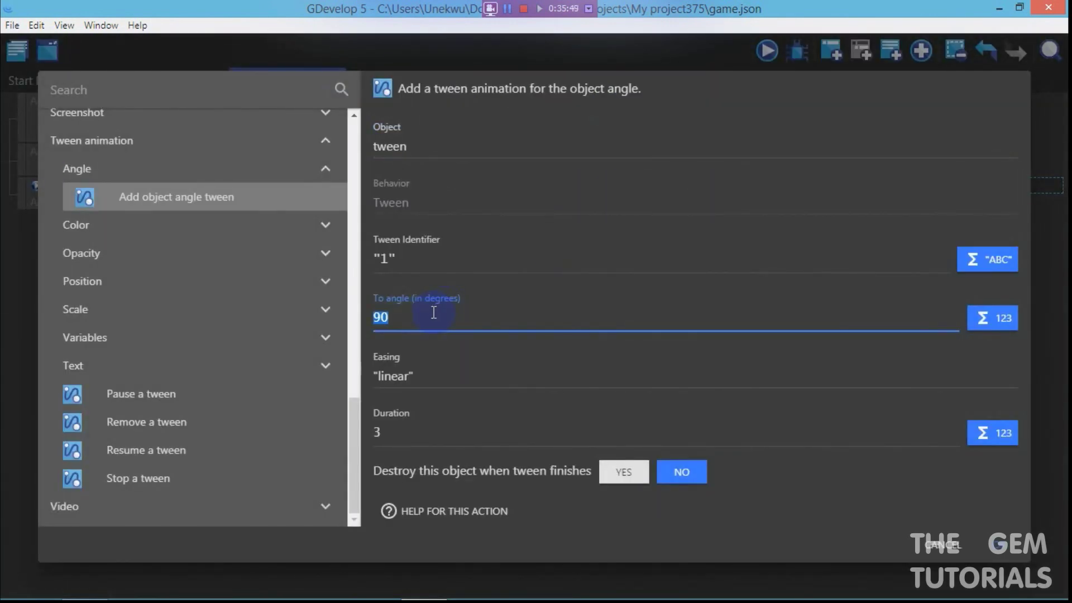
key("BackSpace")
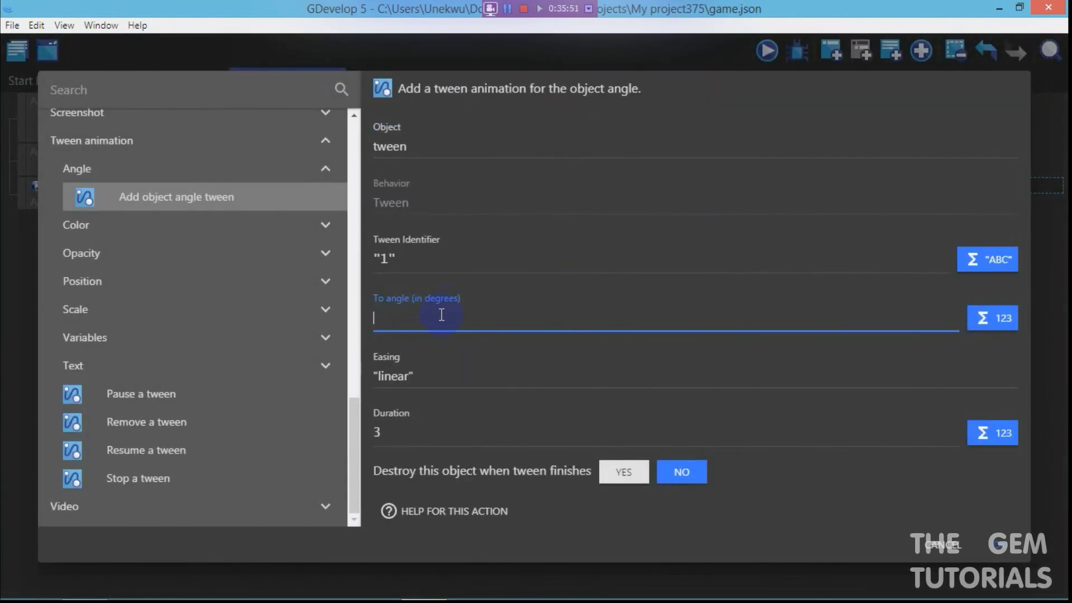
type("180")
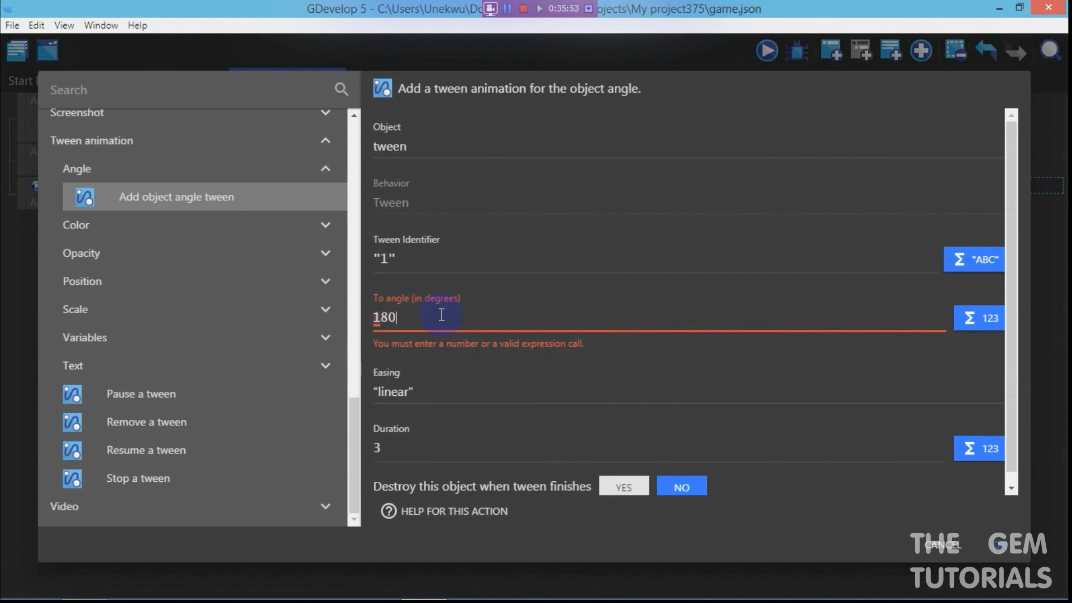
left_click(998, 544)
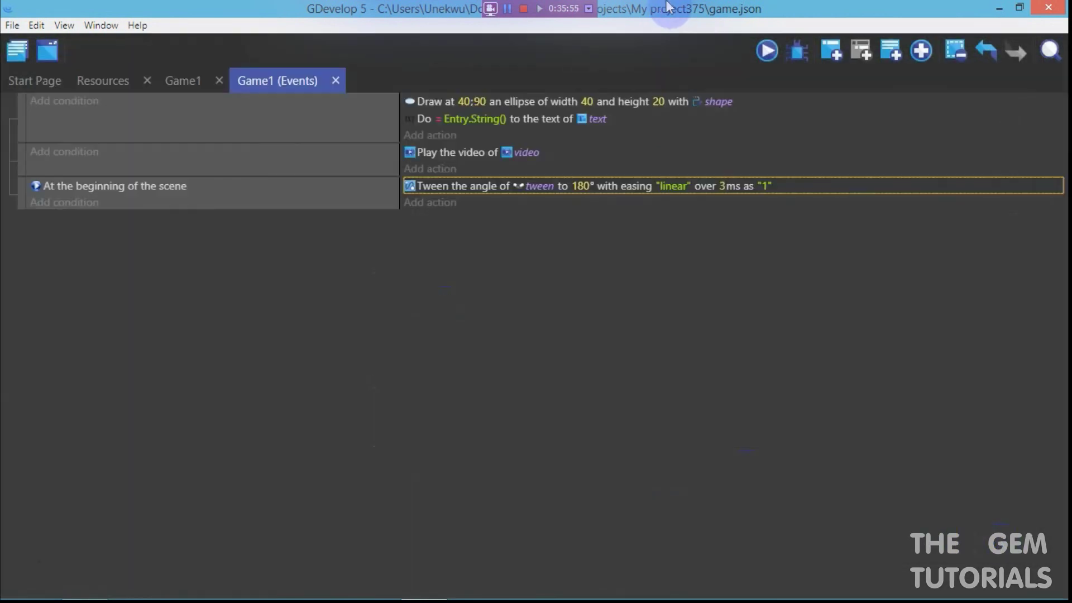
left_click(776, 52)
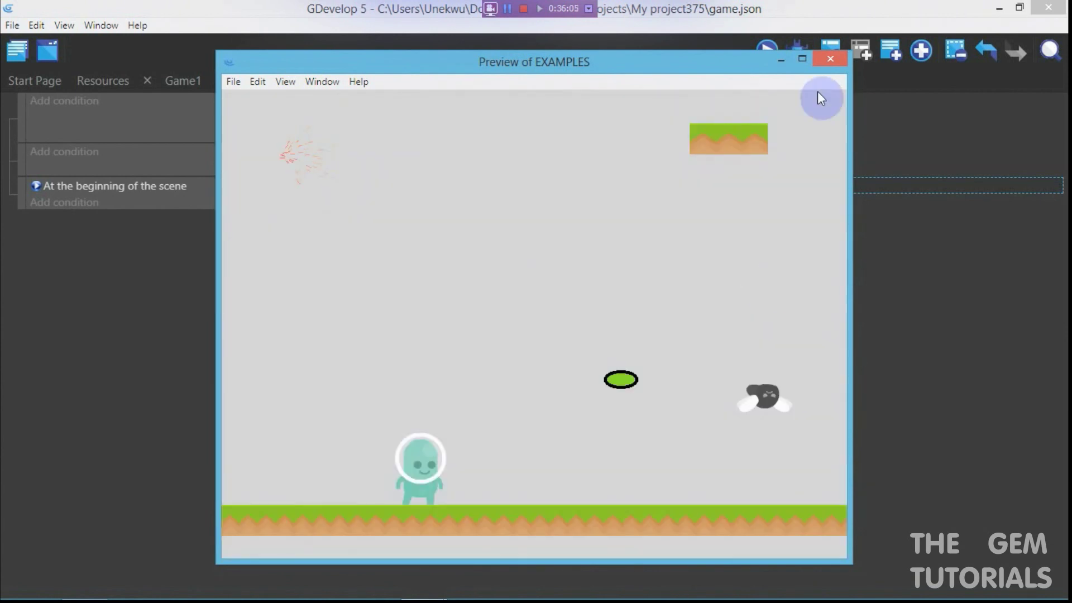
left_click(829, 59)
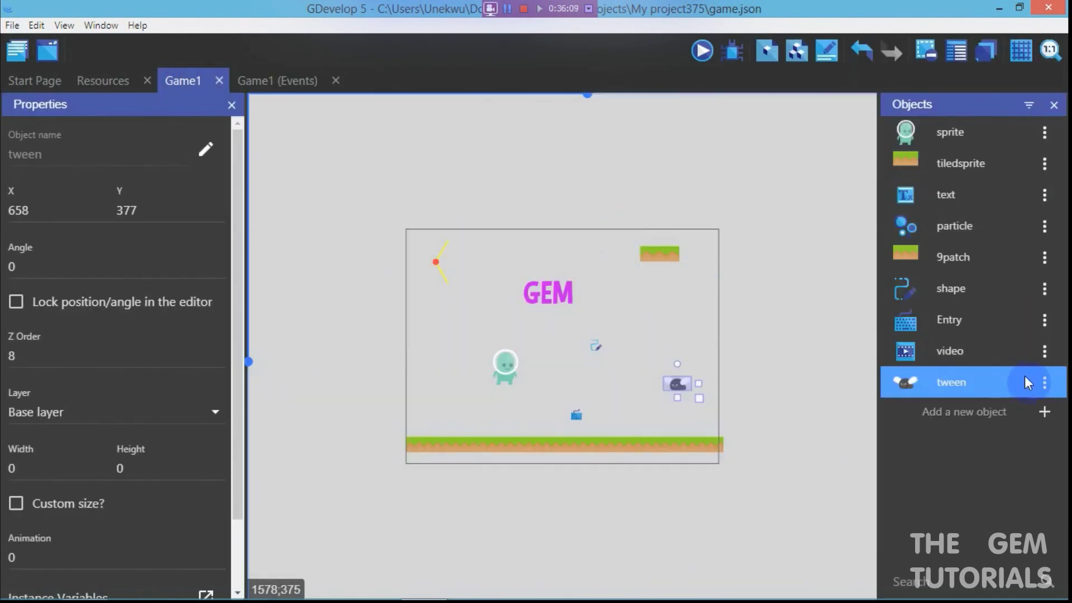
Examine the tween object's behaviors and the installed and new behaviors that can be added to it
left_click(1044, 383)
left_click(981, 175)
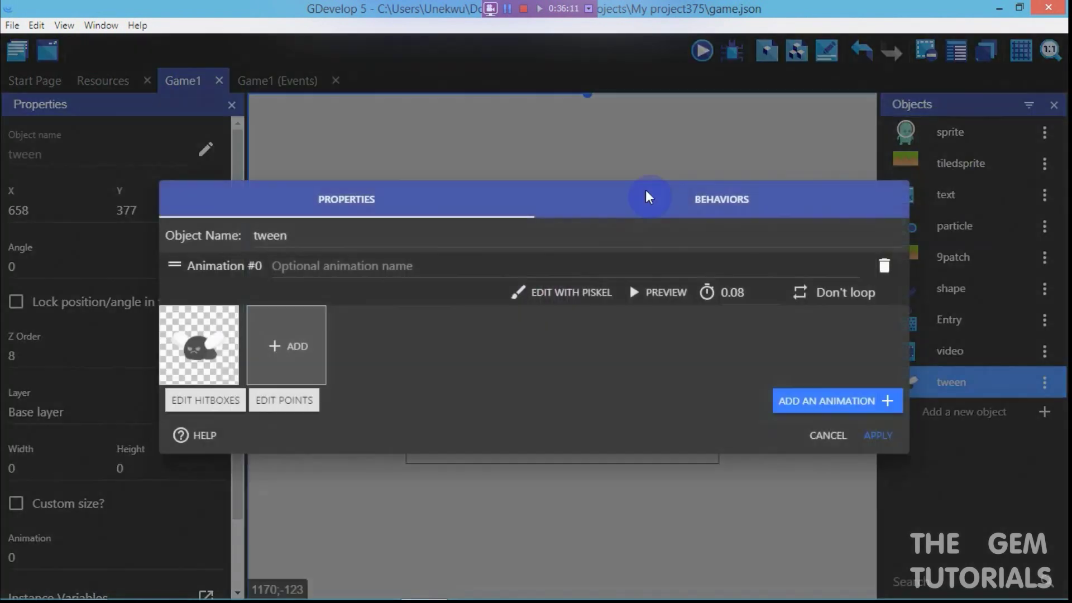
left_click(724, 201)
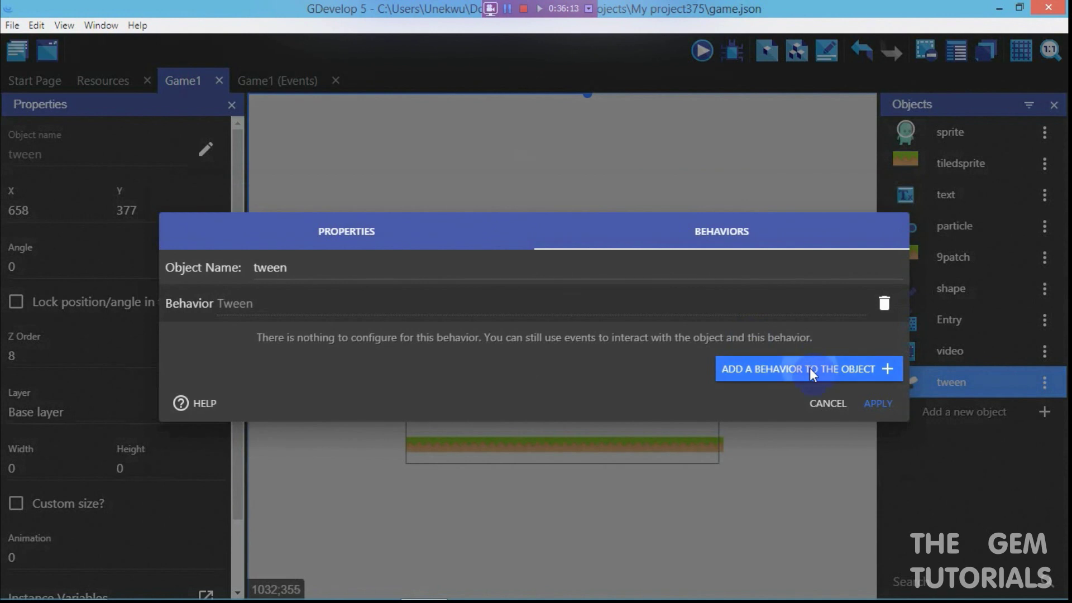
left_click(745, 368)
left_click(742, 136)
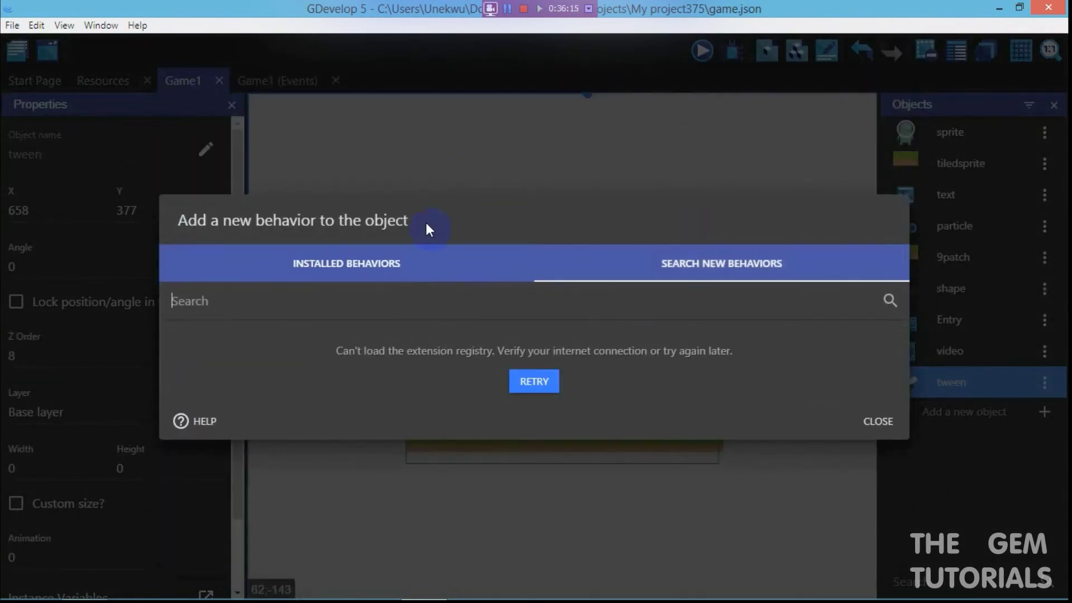
left_click(380, 273)
left_click(893, 550)
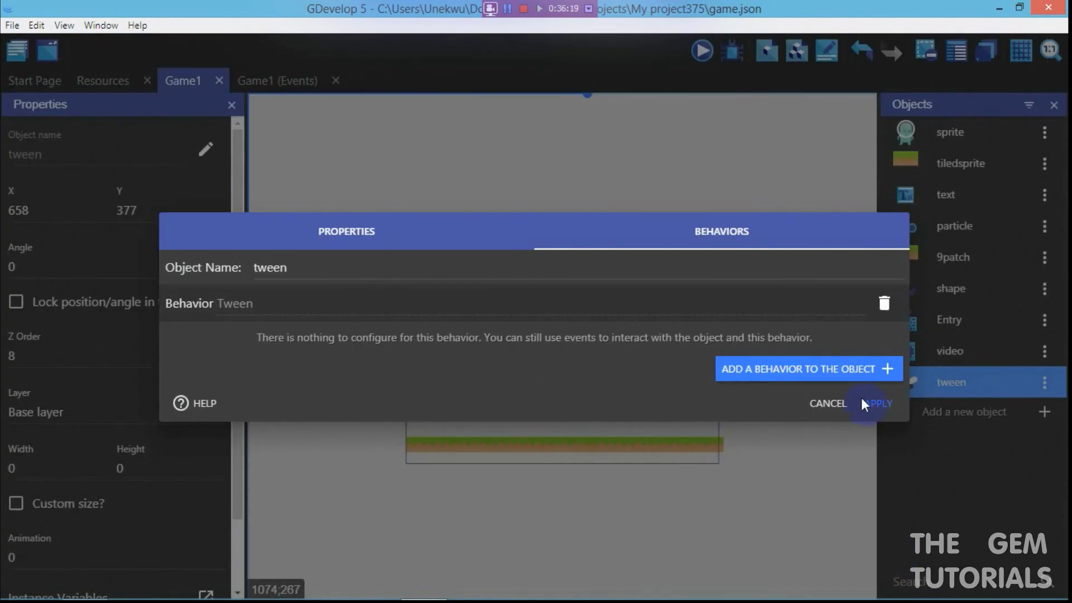
left_click(879, 407)
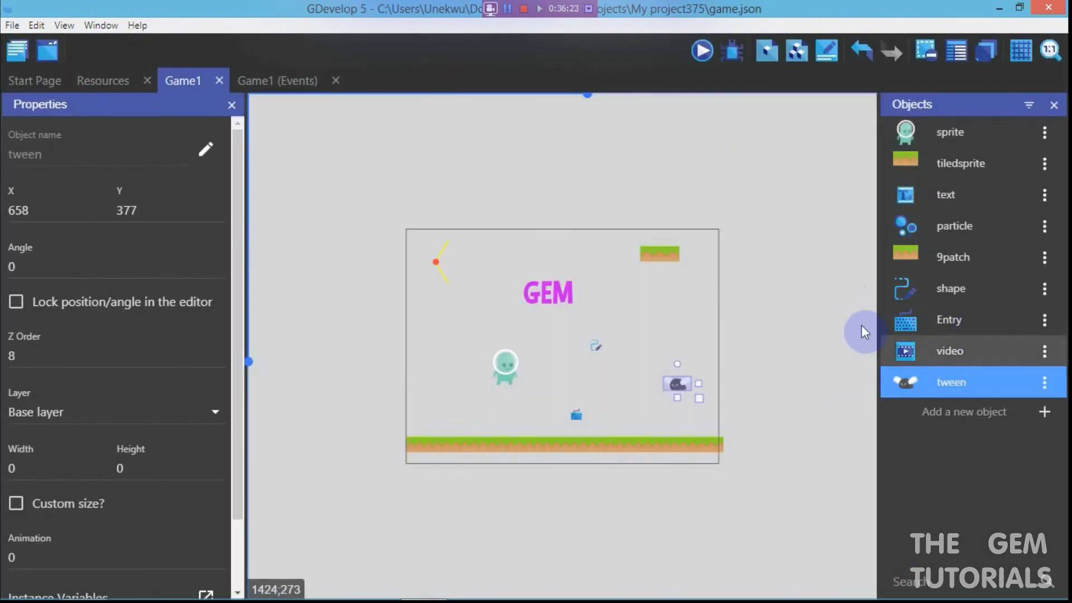
Open the Game1 scene's properties and set its window title to EXAMPLES
right_click(501, 168)
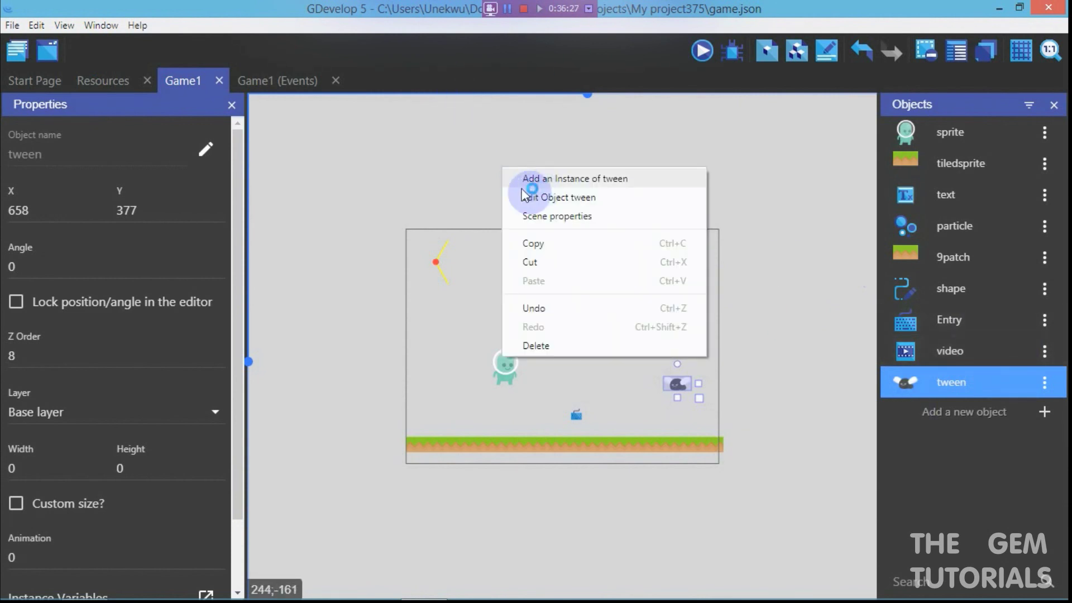
left_click(602, 215)
left_click(431, 221)
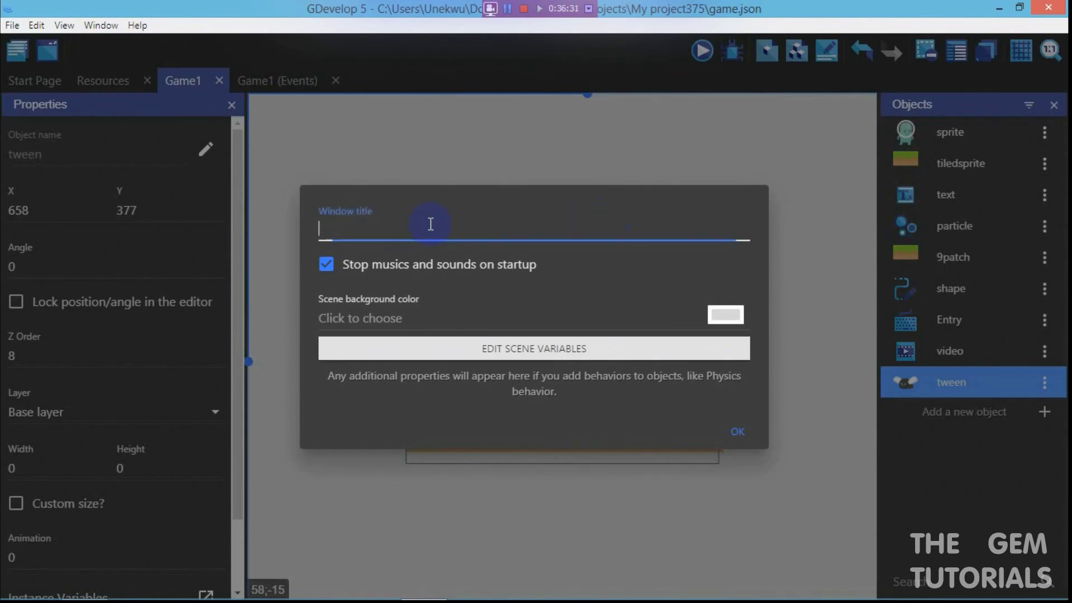
type("EXAMPLES")
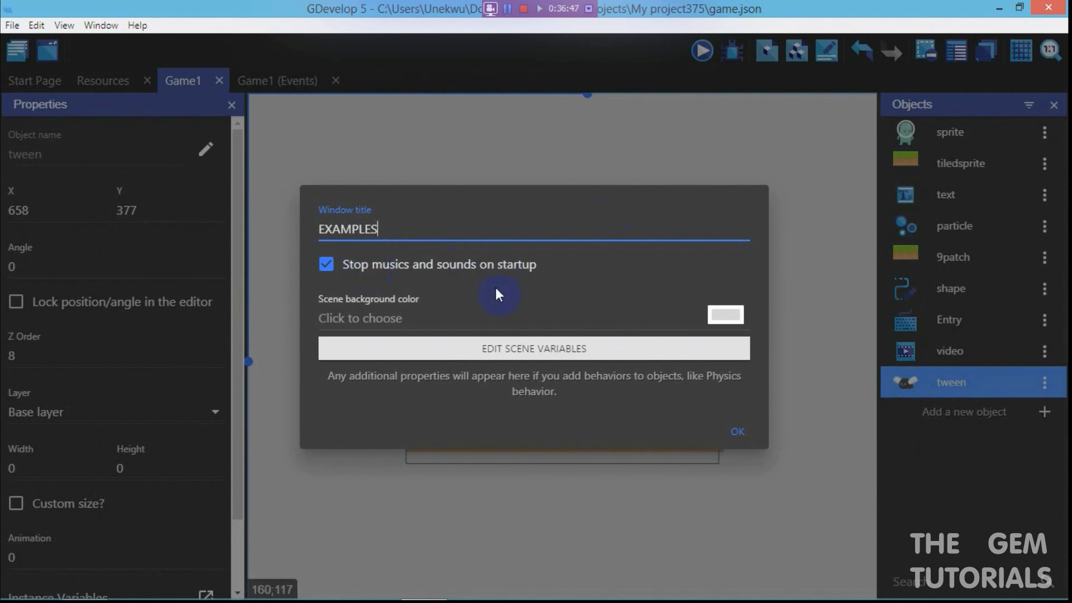
Try several scene background colors, choose the turquoise preset, and confirm the scene properties
left_click(725, 315)
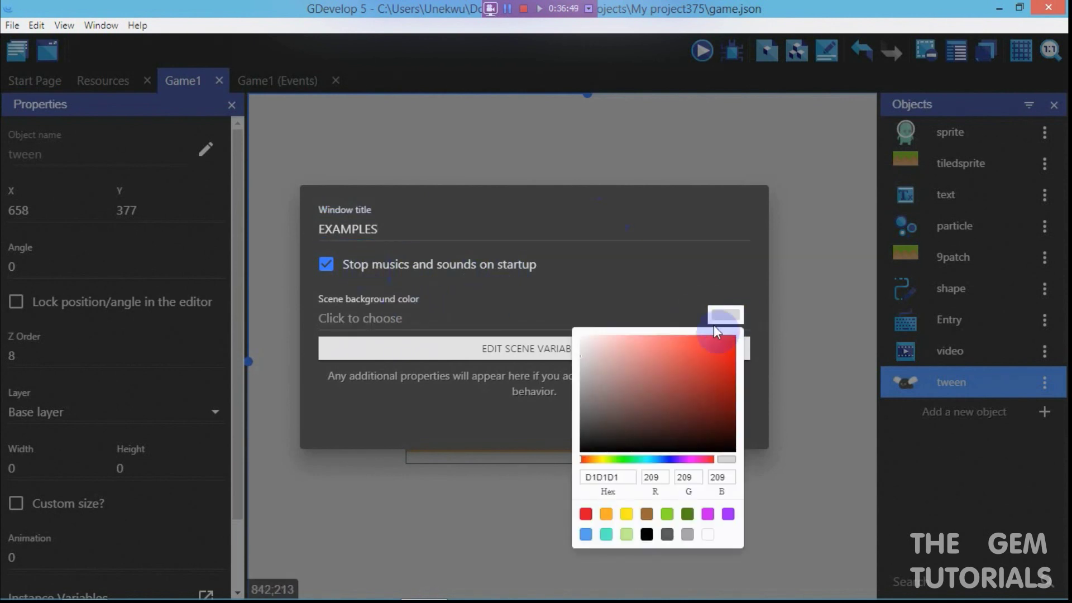
left_click_drag(718, 335, 741, 336)
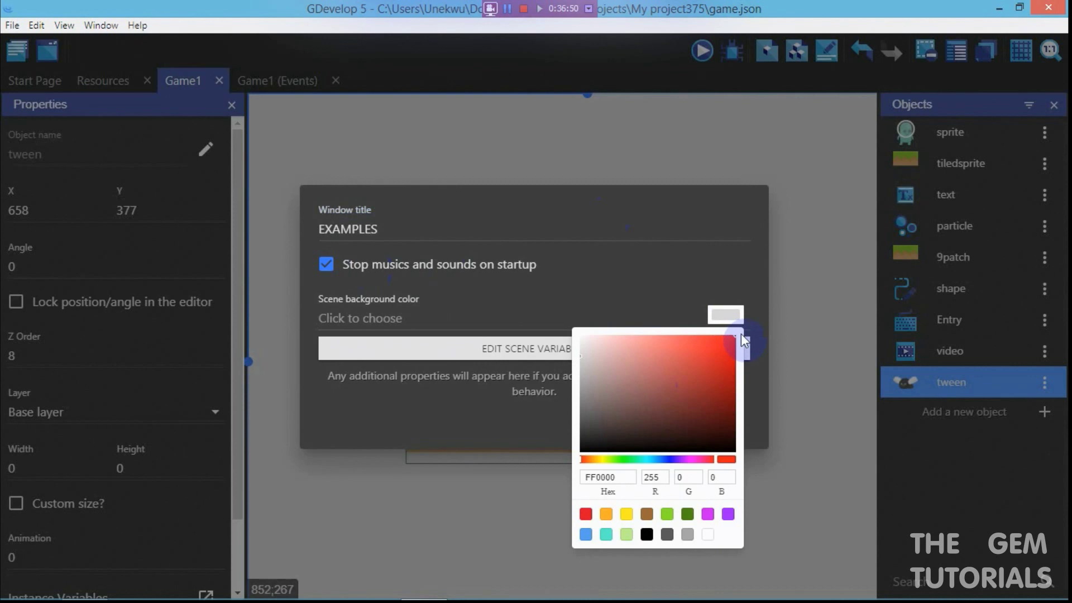
left_click(626, 513)
left_click(688, 535)
left_click(646, 534)
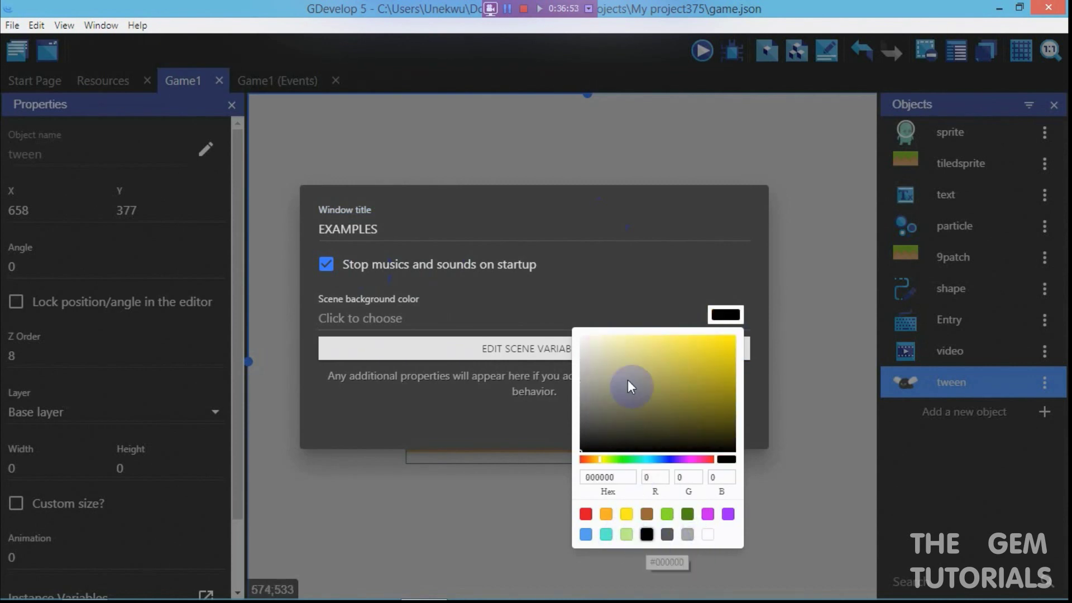
left_click(607, 531)
left_click(610, 280)
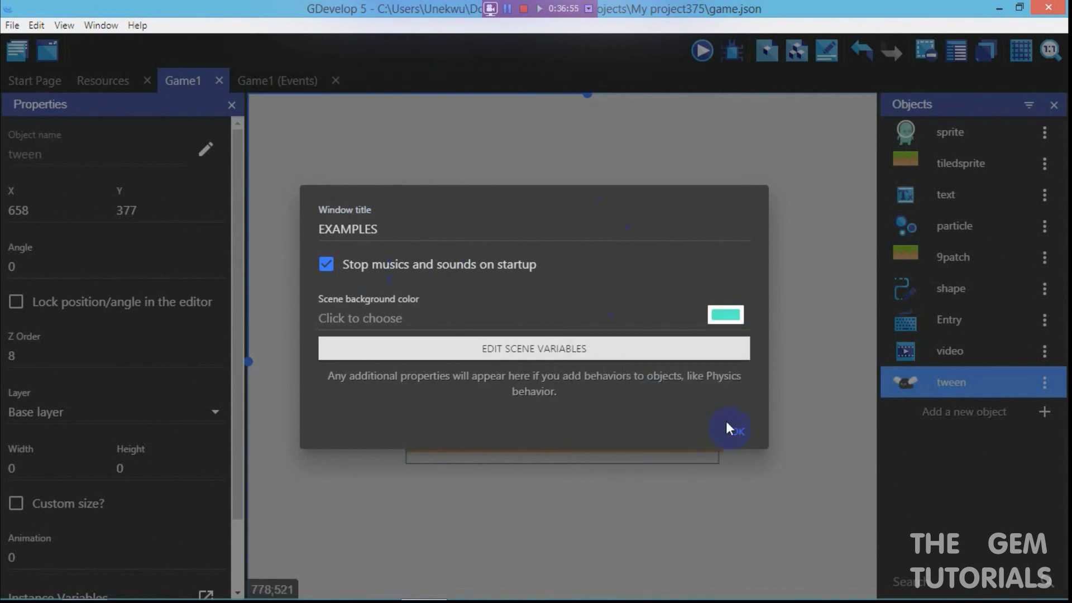
left_click(735, 433)
left_click(797, 443)
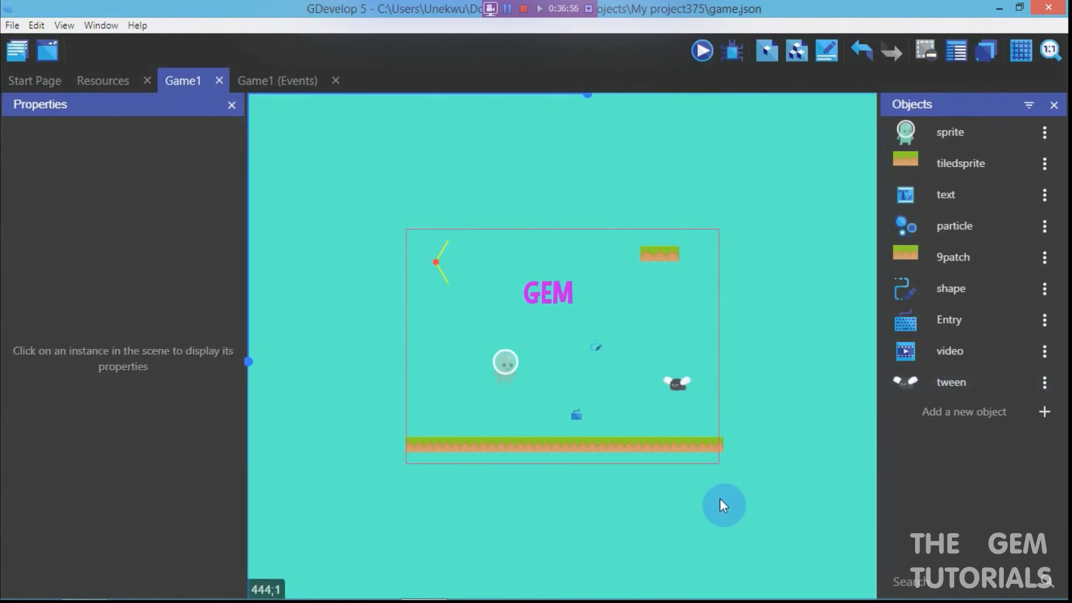
Review the Game1 scene's properties again and close them
right_click(767, 352)
left_click(789, 381)
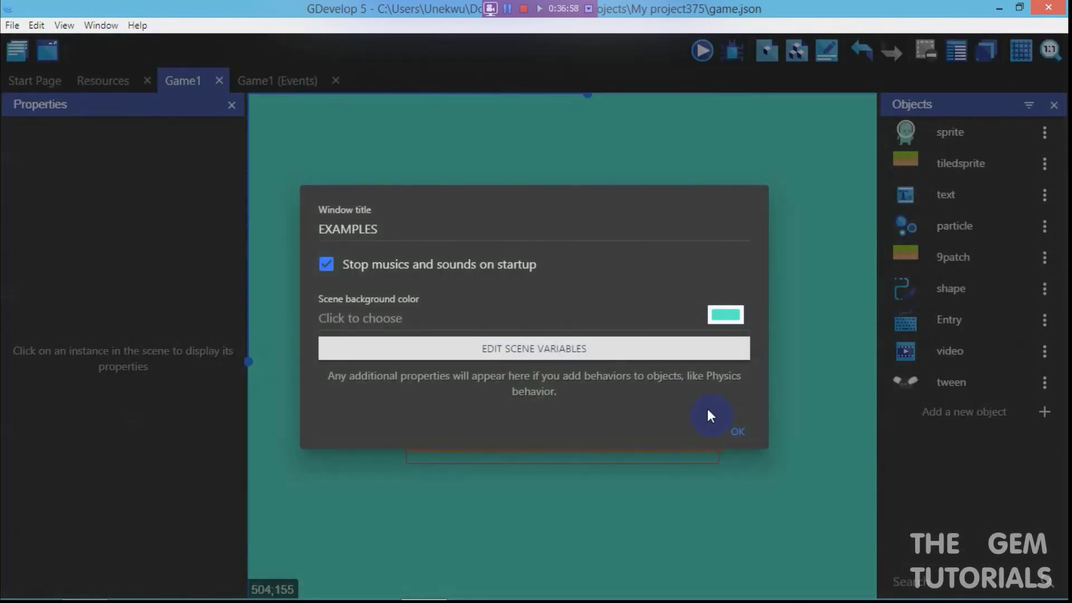
left_click(741, 432)
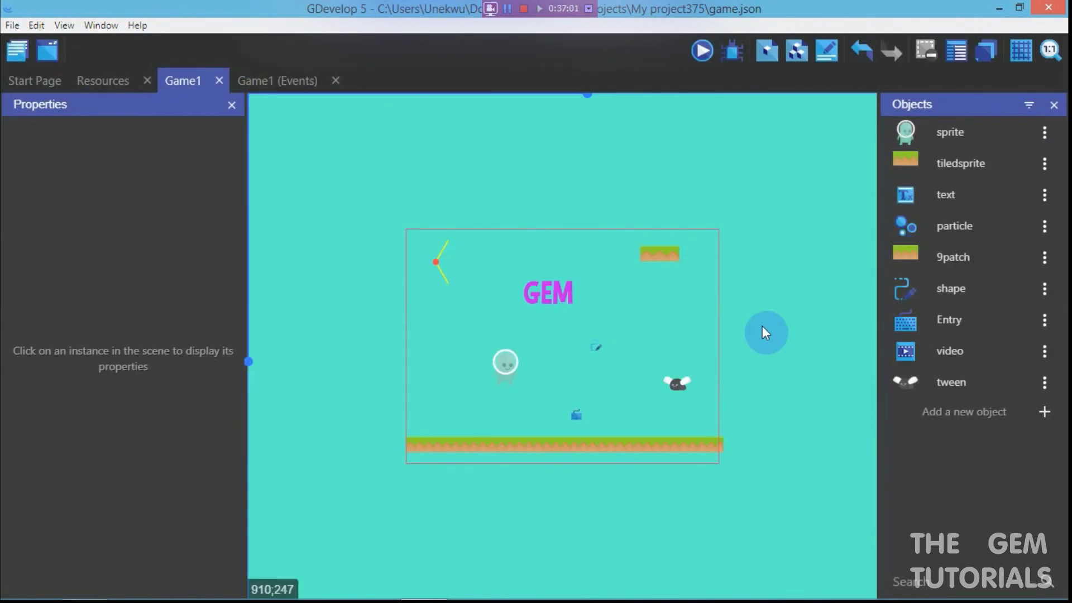
Close the Game1 scene and its events editor, and open the project manager
left_click(219, 81)
left_click(262, 81)
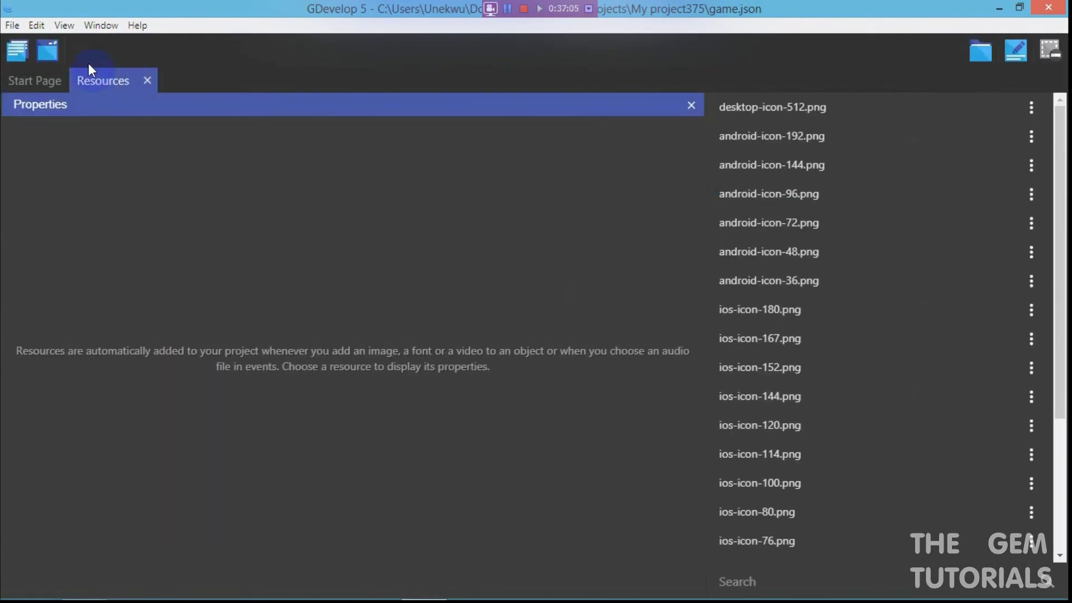
left_click(20, 58)
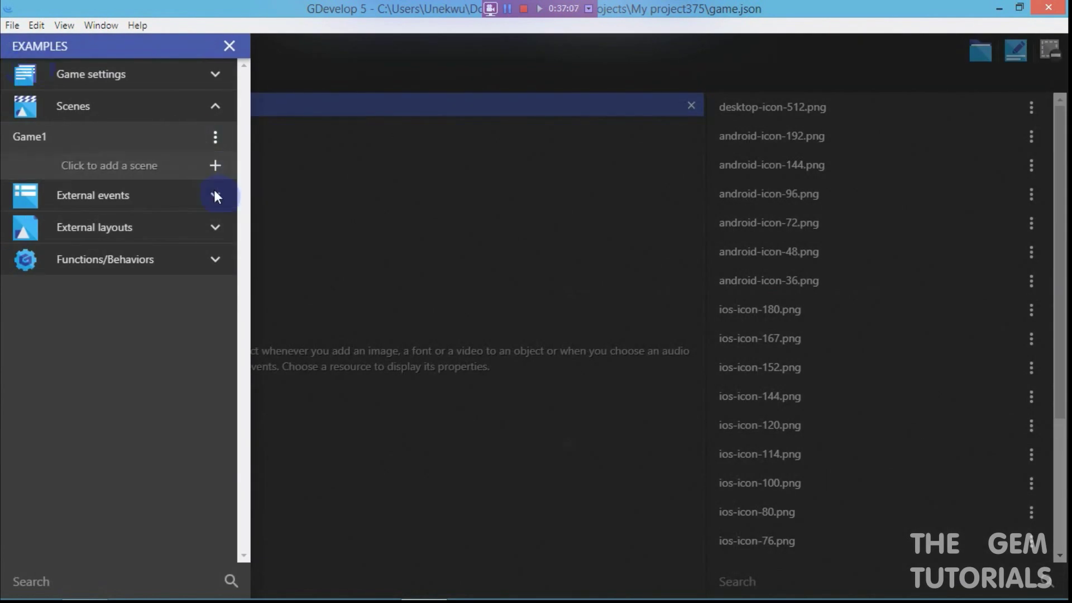
Add new external events to the project and open them for editing
left_click(214, 196)
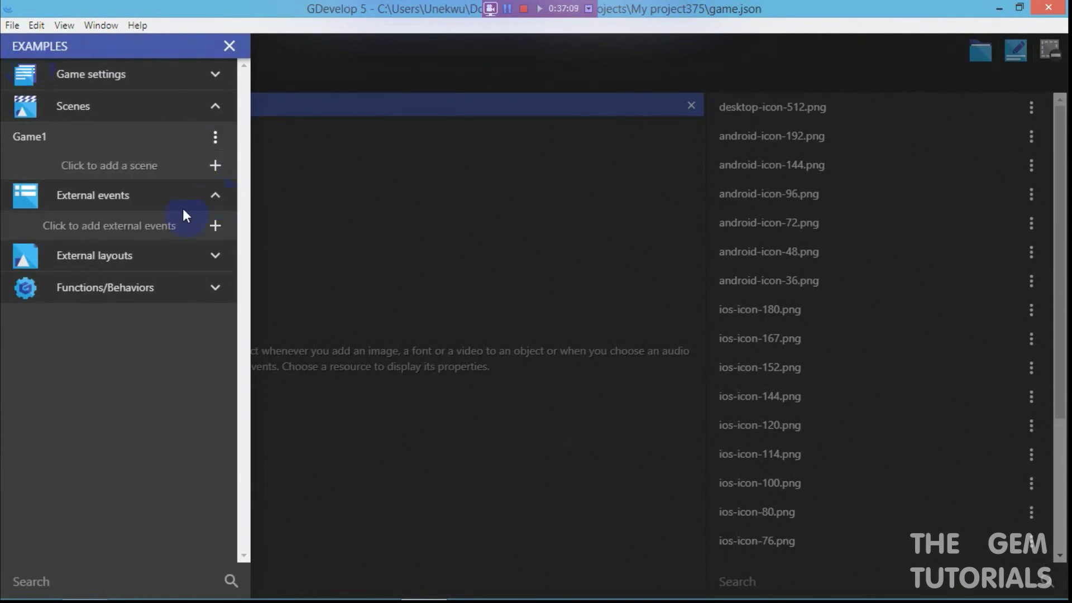
left_click(163, 224)
left_click(167, 229)
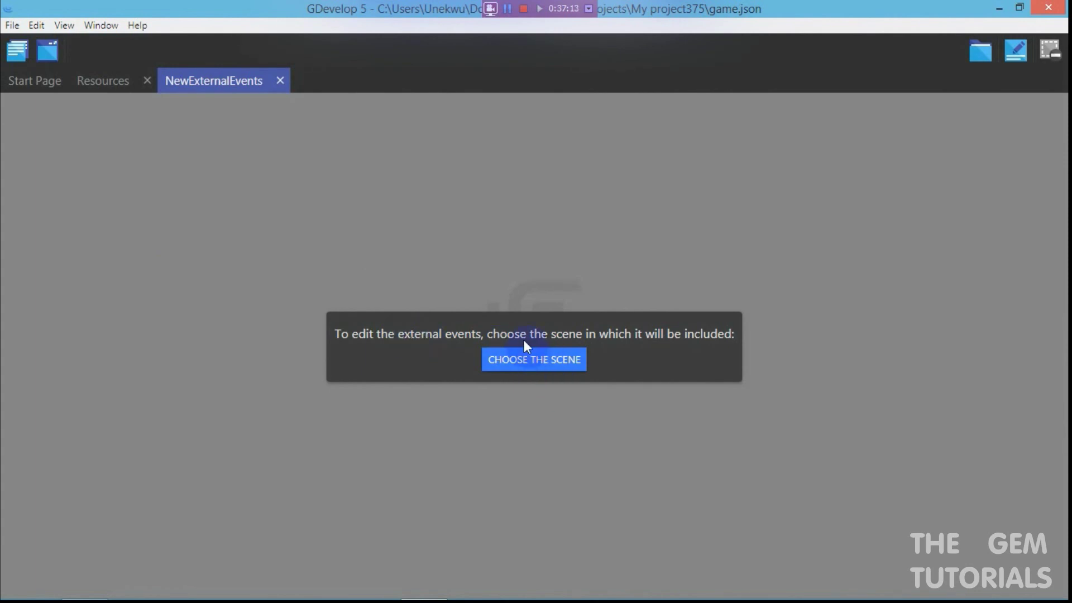
left_click(106, 81)
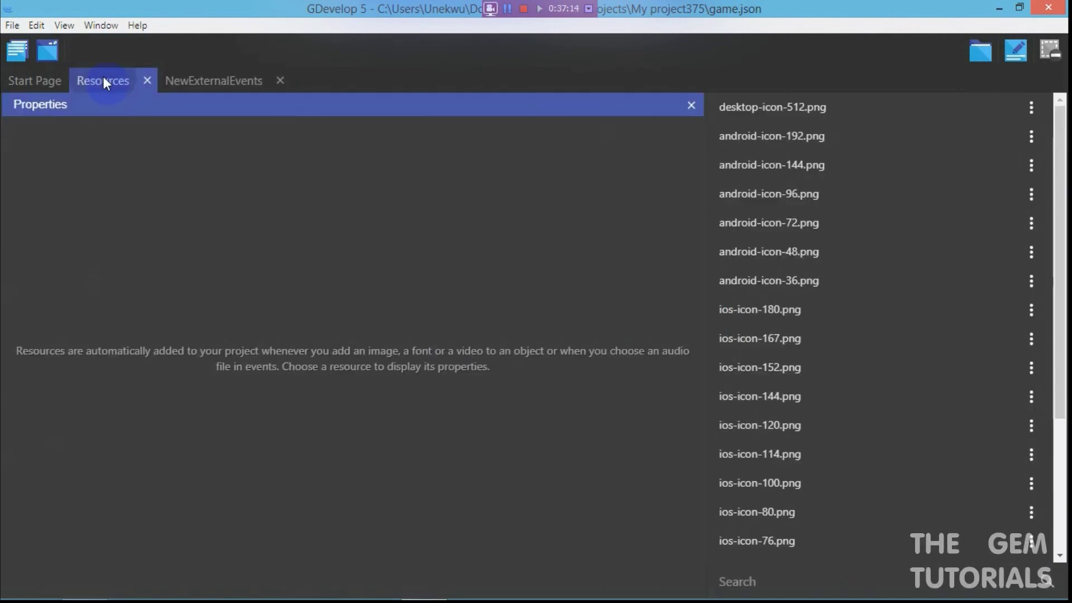
left_click(18, 50)
left_click(229, 48)
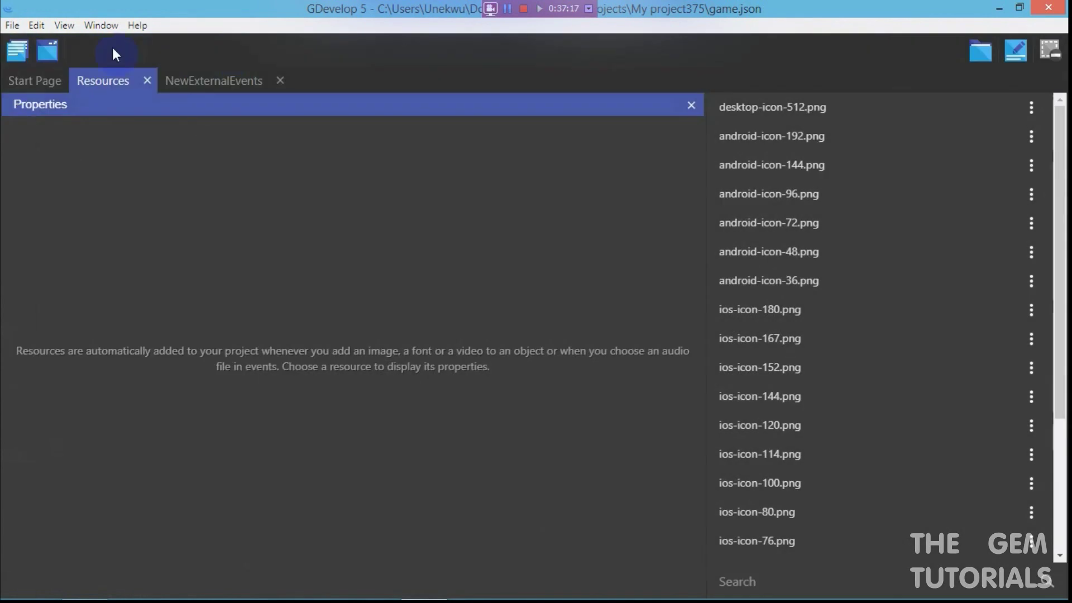
left_click(21, 48)
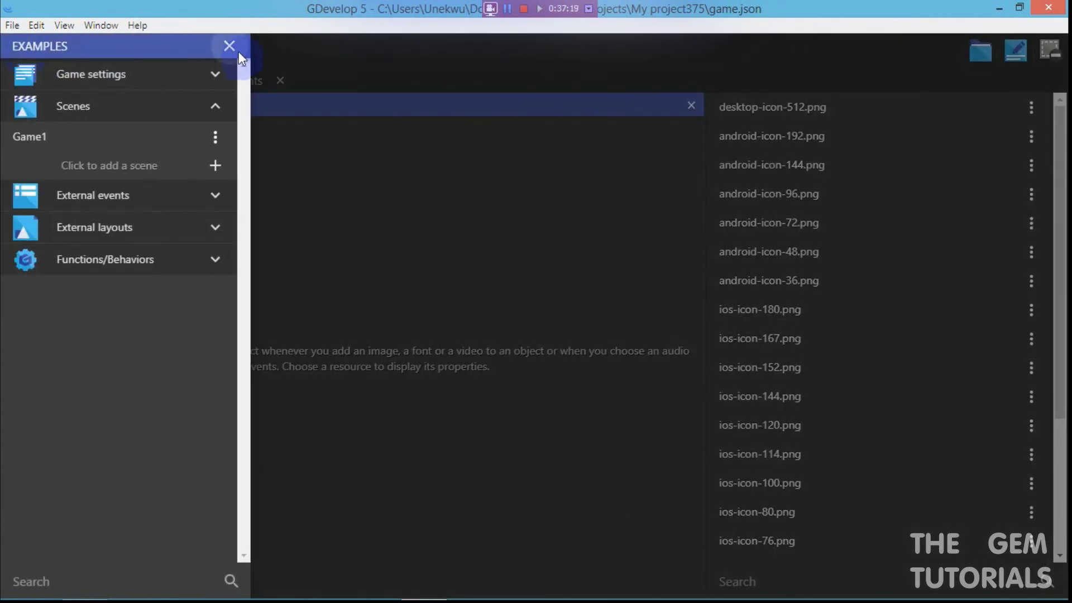
left_click(239, 51)
left_click(238, 79)
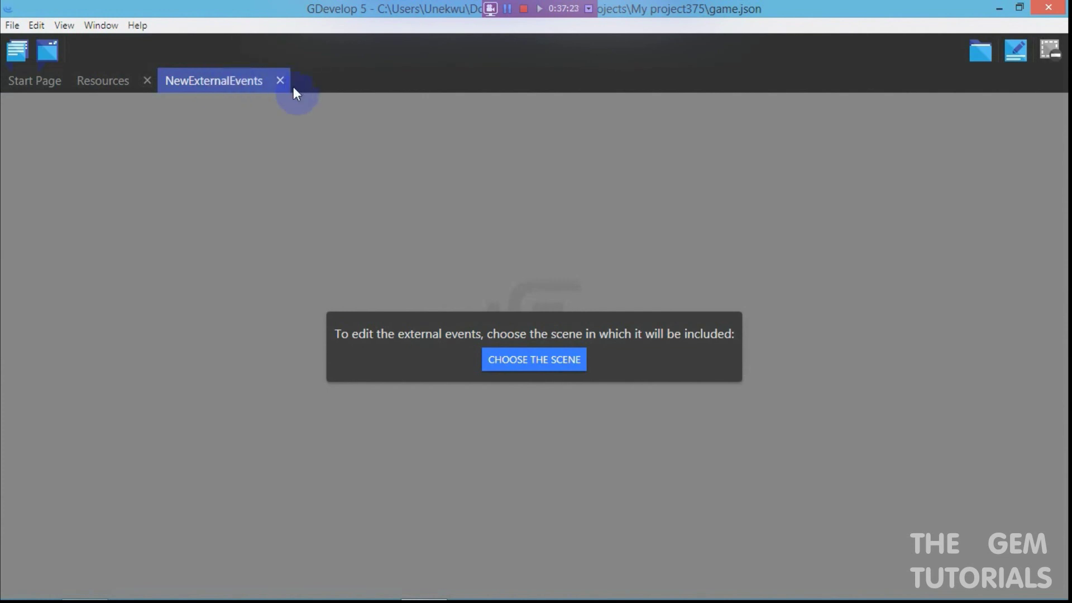
Associate the external events with the Game1 scene and add an empty event to them
left_click(542, 349)
left_click(361, 335)
left_click(728, 368)
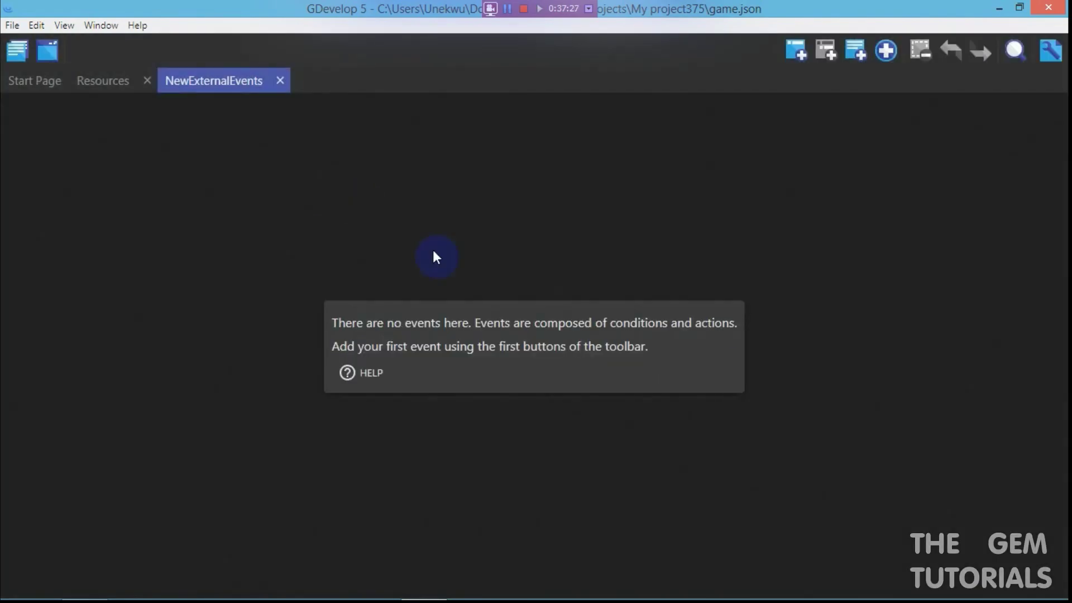
left_click(789, 58)
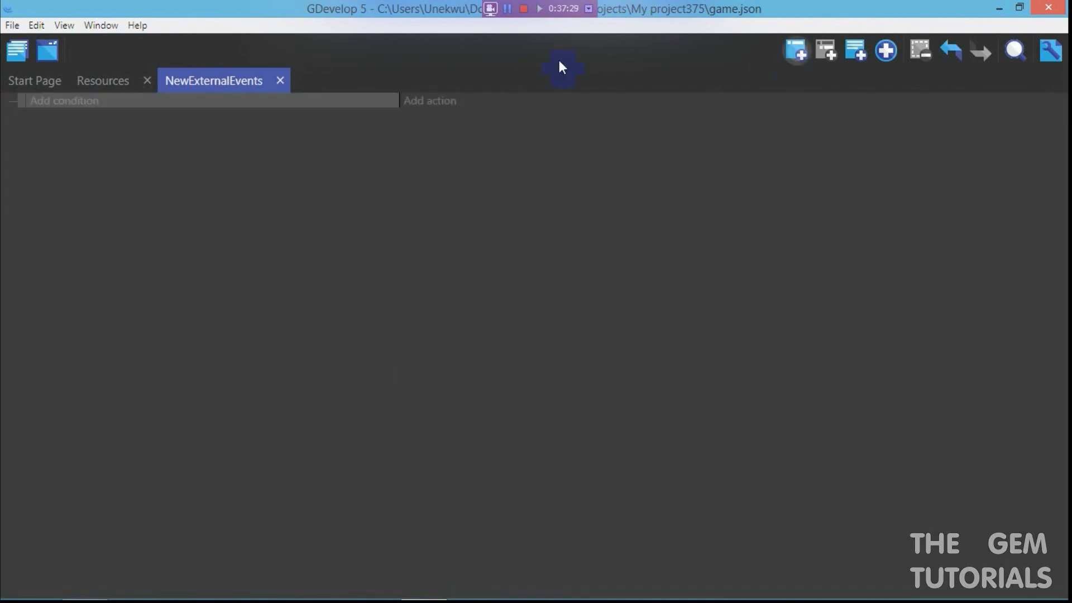
Reopen the Game1 scene from the project manager and show its events sheet
left_click(18, 51)
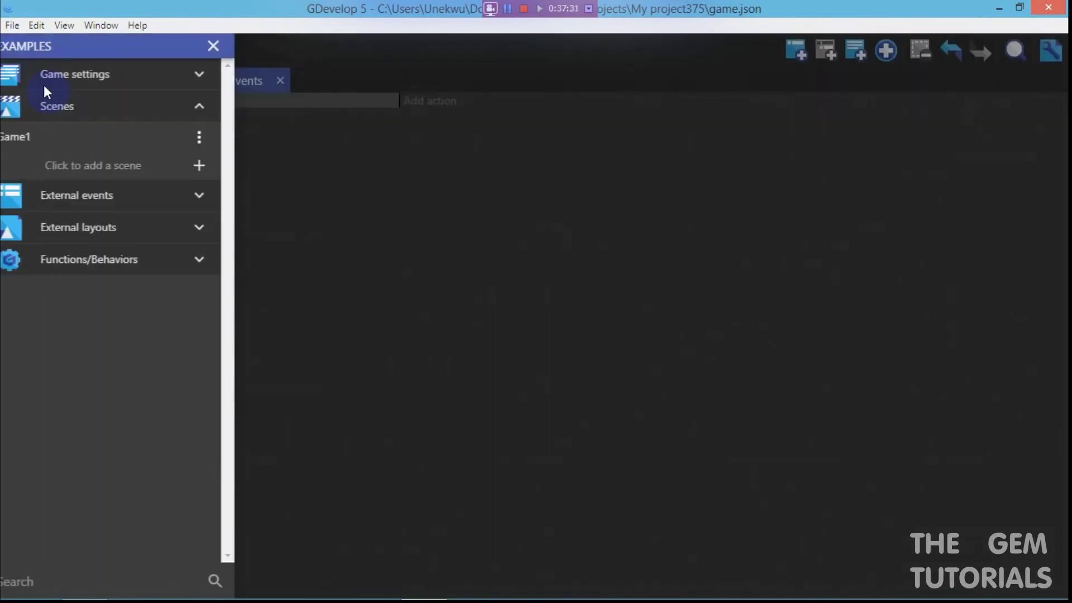
left_click(300, 85)
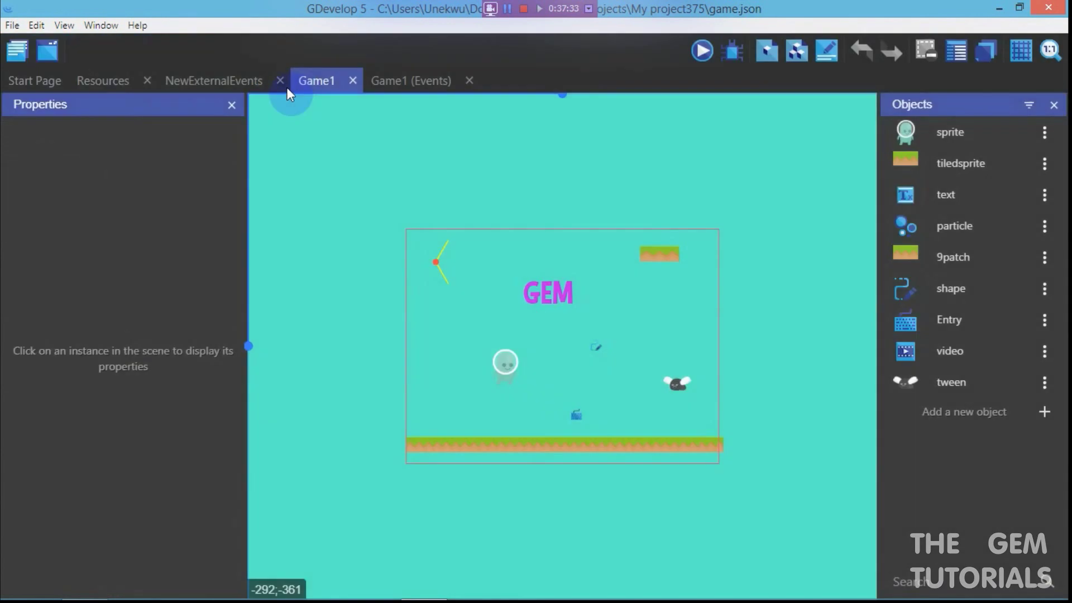
left_click(407, 83)
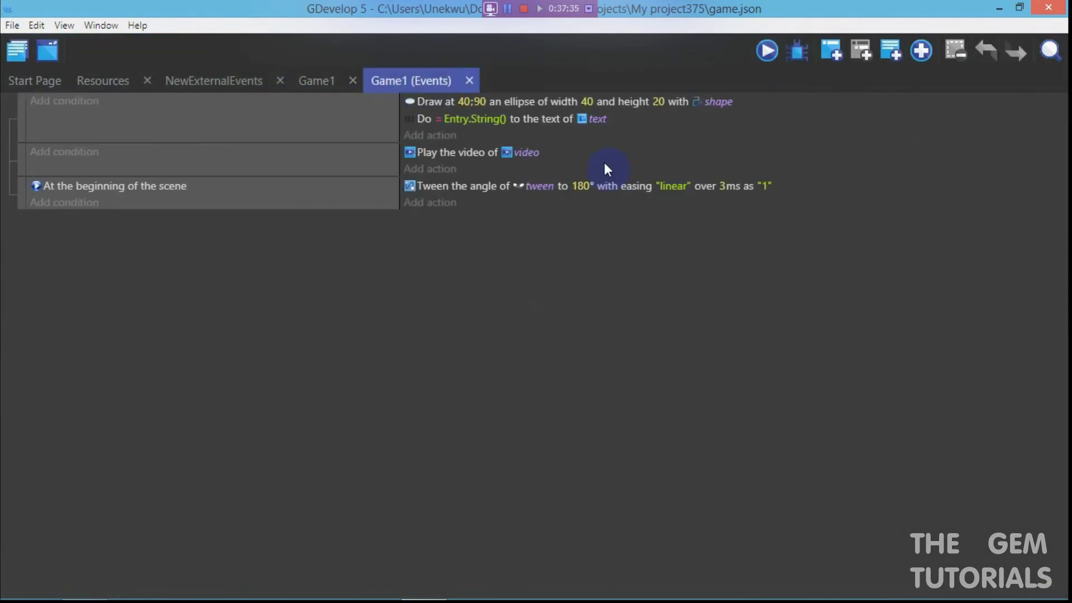
Add an empty event and a link event below the tween event in Game1's events
left_click(540, 207)
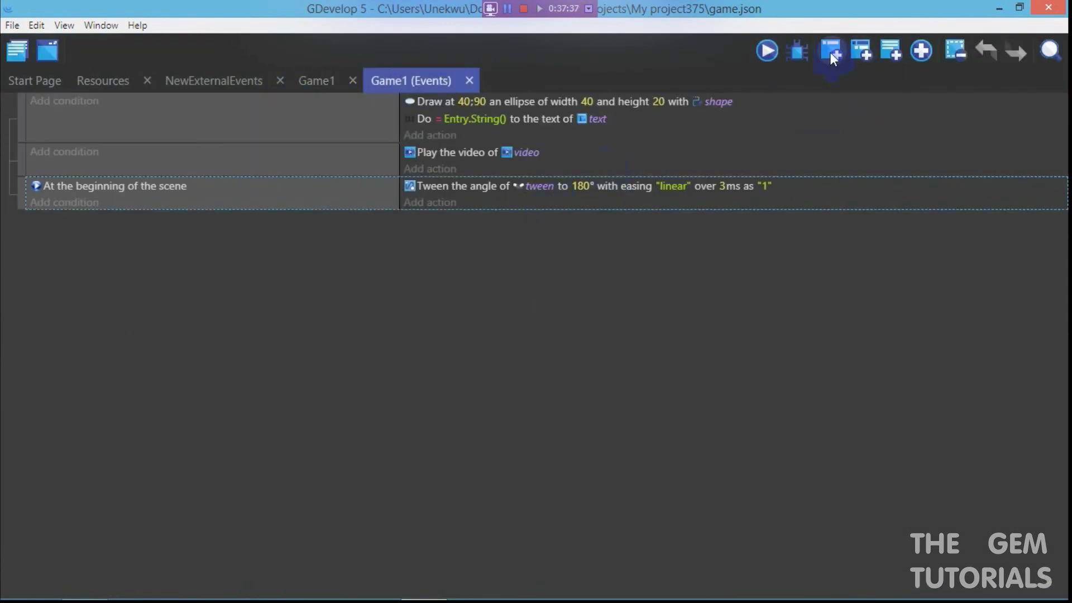
left_click(829, 51)
left_click(919, 51)
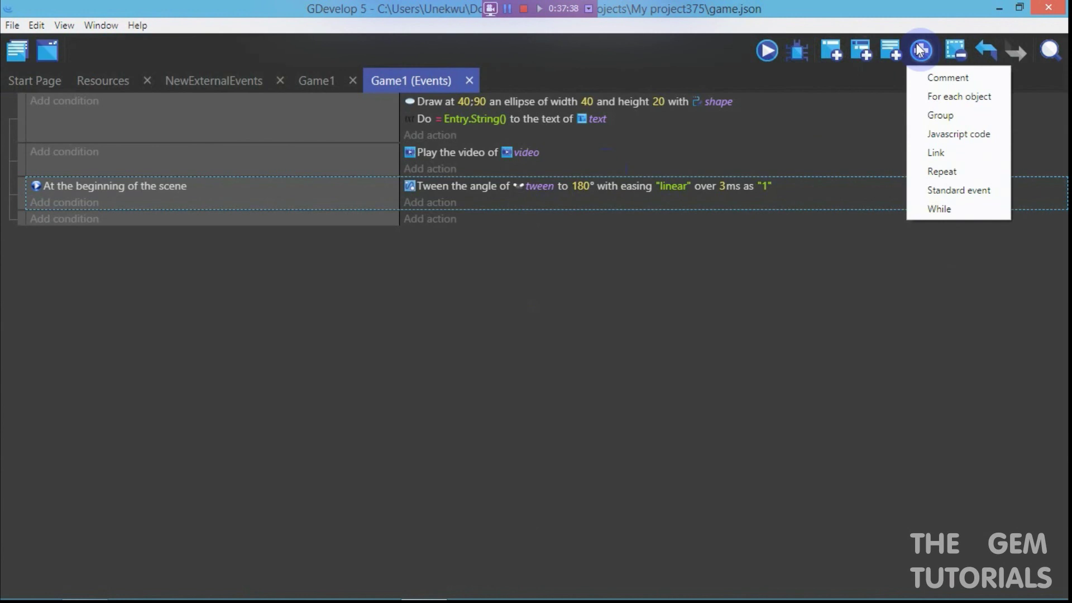
left_click(944, 147)
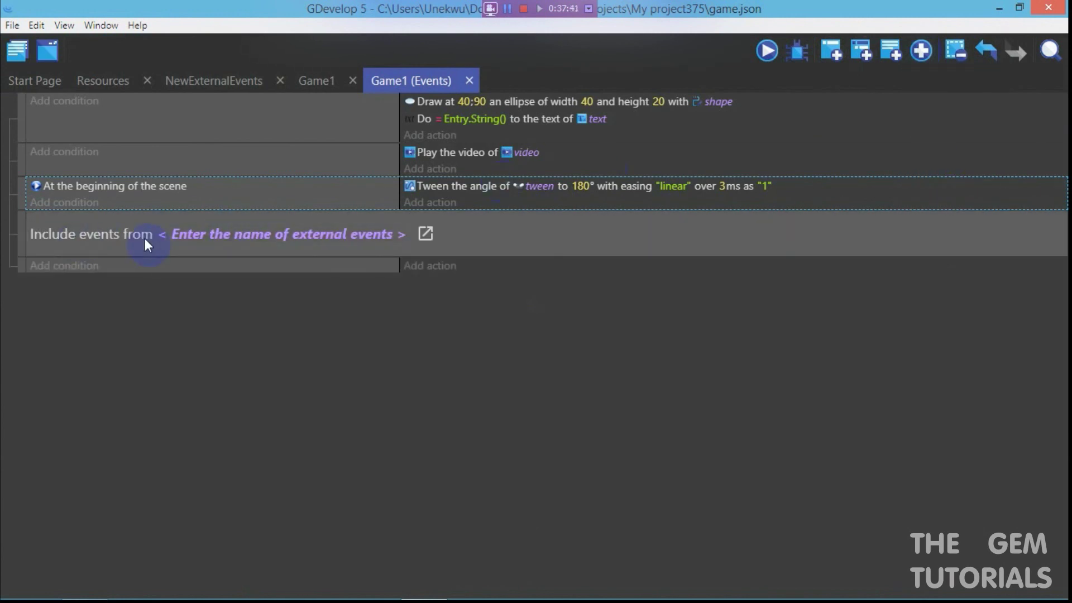
Set the link event to include NewExternalEvents, then check that external events sheet and return to Game1's events
left_click(230, 234)
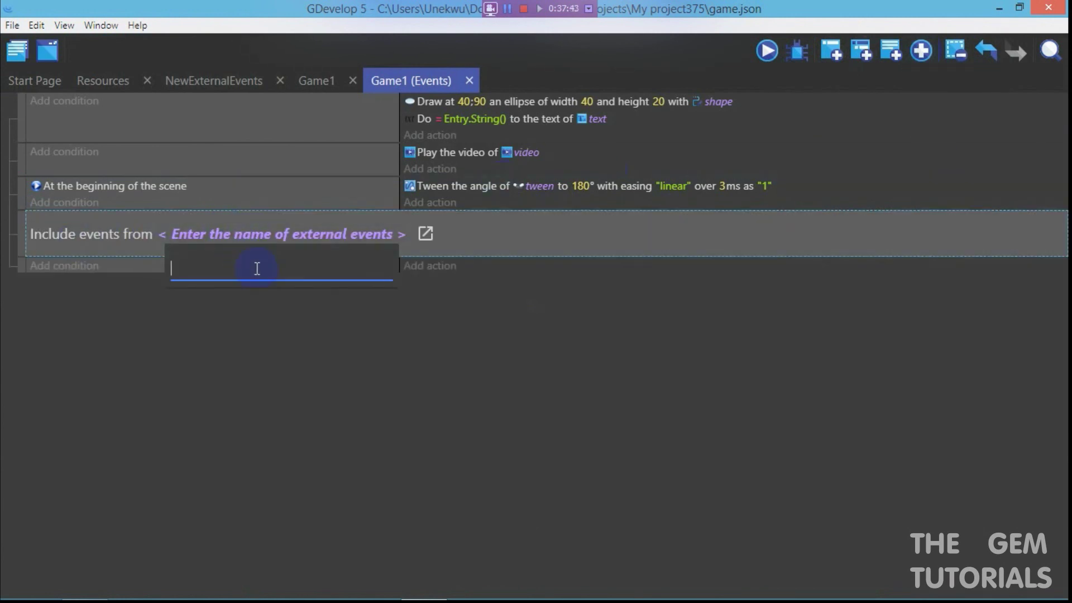
type("NEW")
left_click(268, 301)
key("Return")
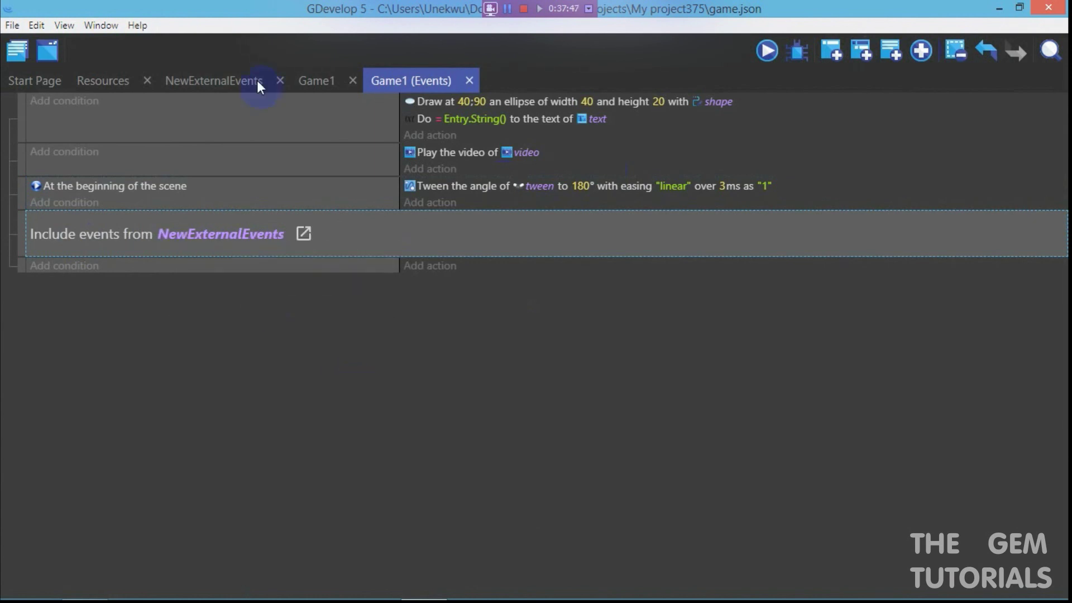
left_click(235, 78)
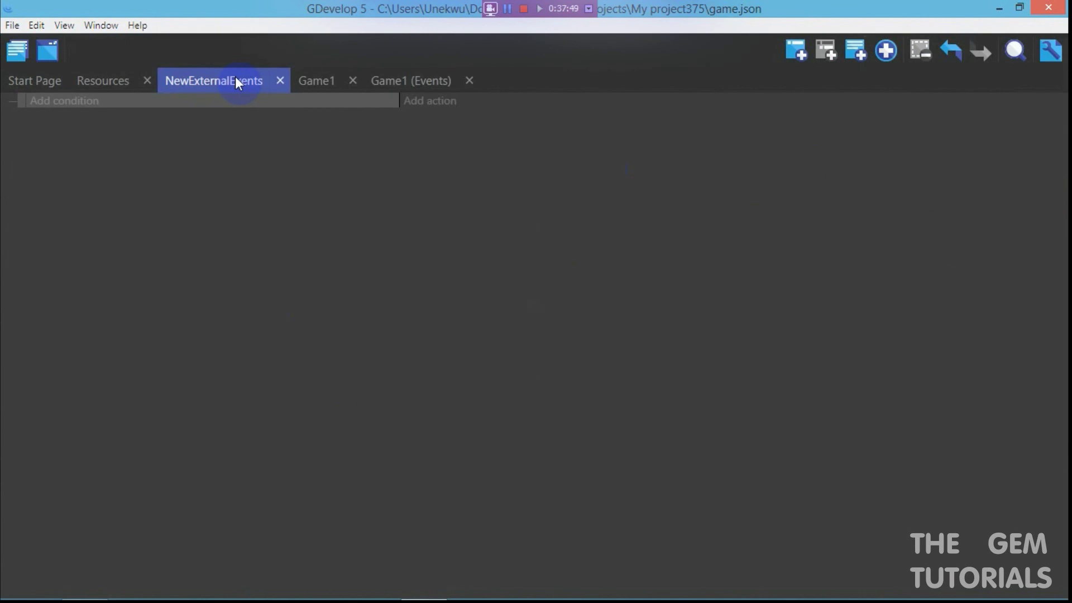
left_click(387, 71)
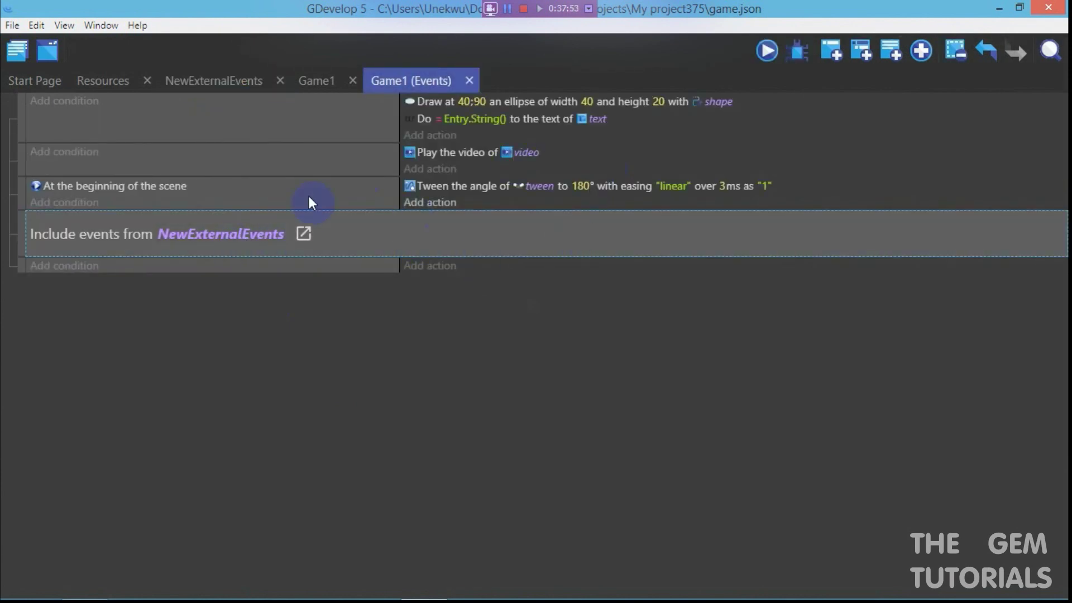
Add a new external layout to the project, open it and associate it with the Game1 scene
left_click(17, 51)
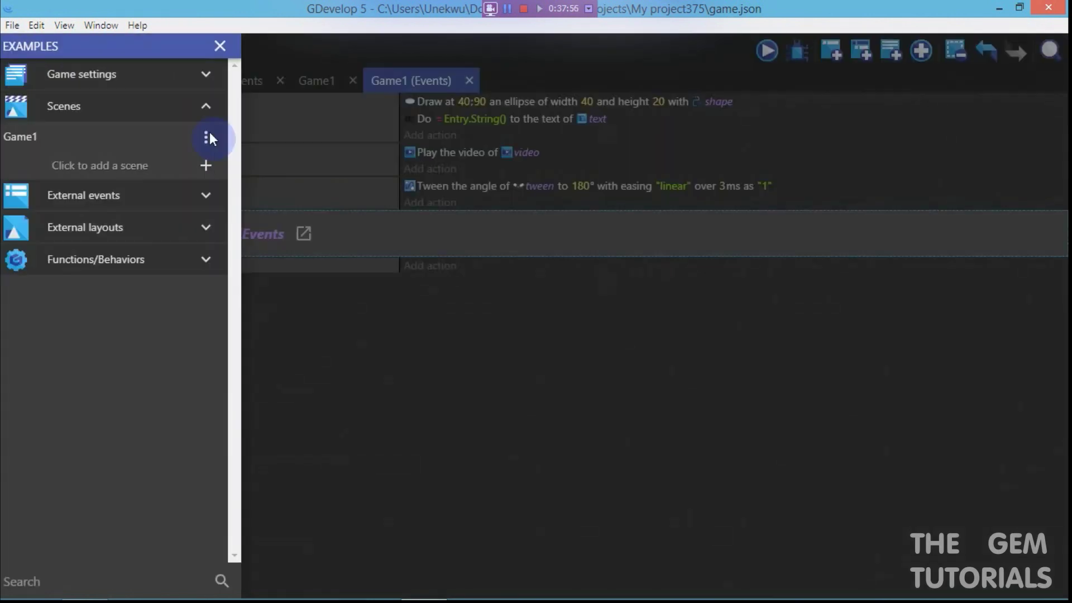
left_click(174, 229)
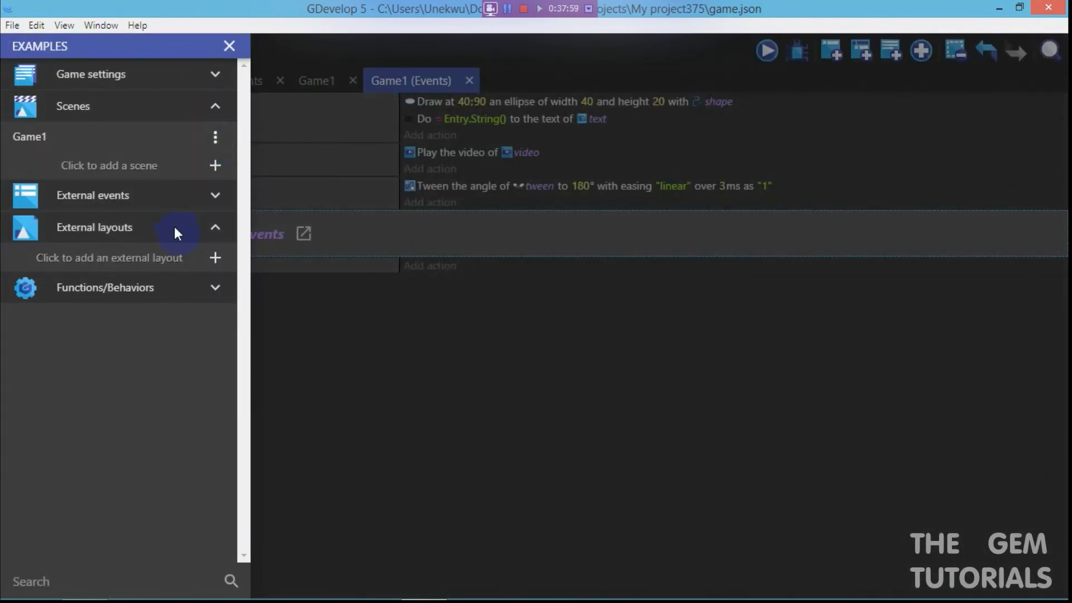
left_click(183, 258)
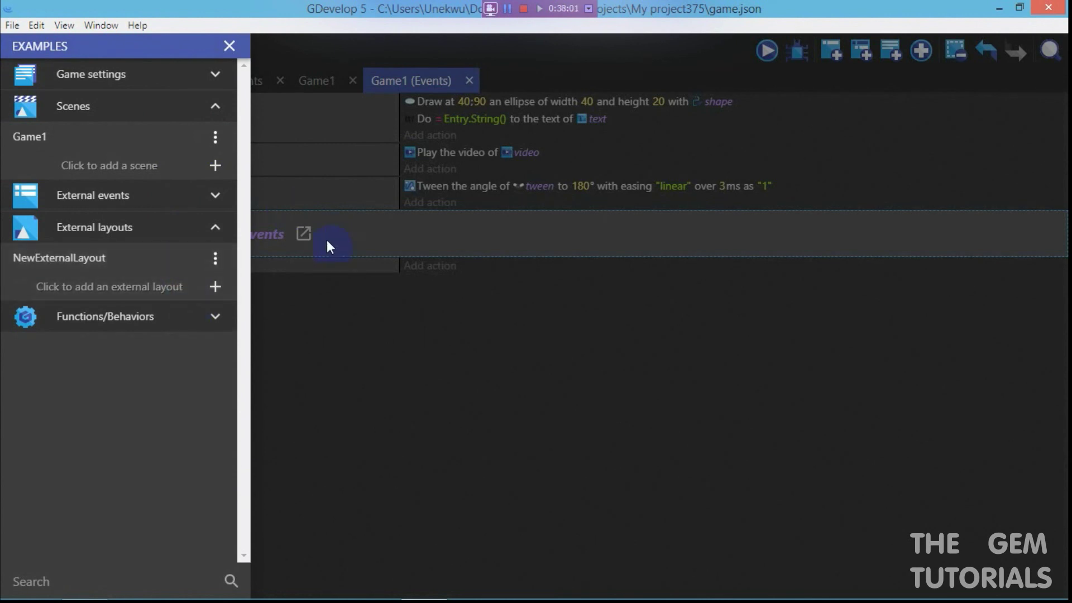
left_click(173, 258)
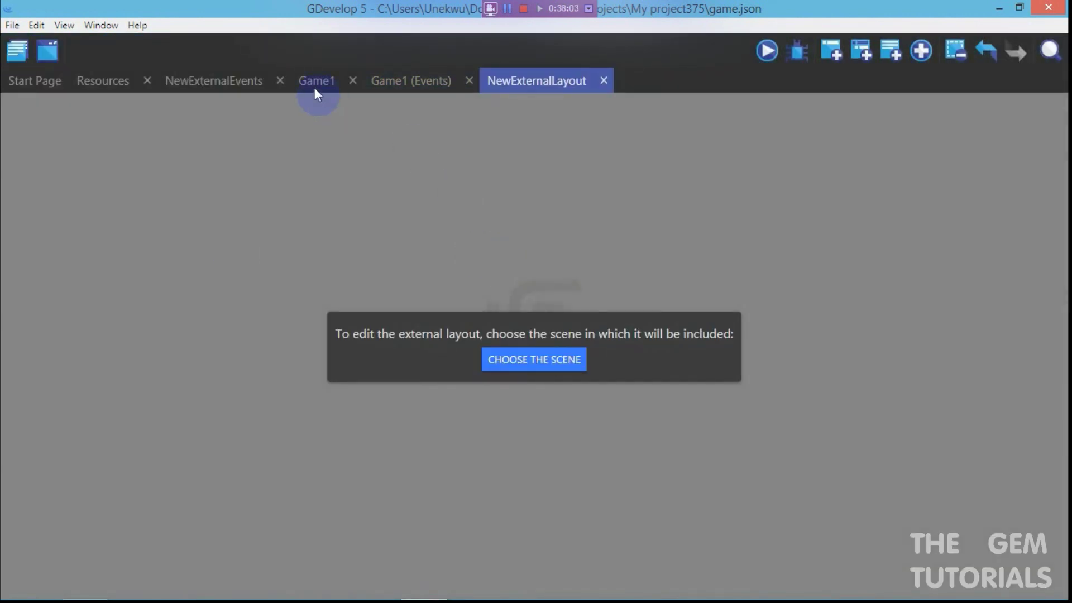
left_click(541, 356)
left_click(384, 325)
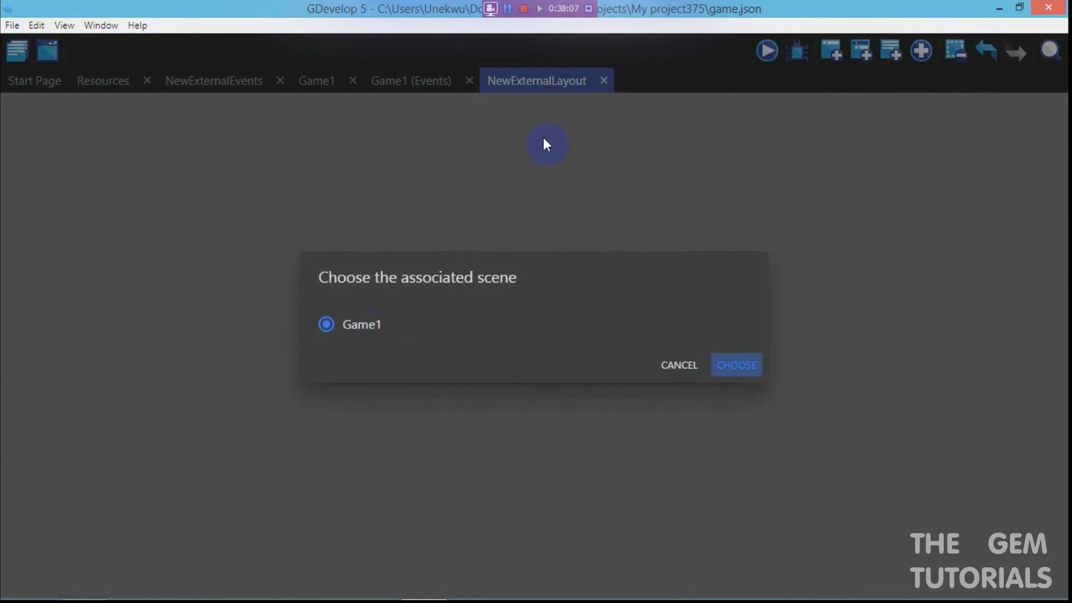
left_click(747, 357)
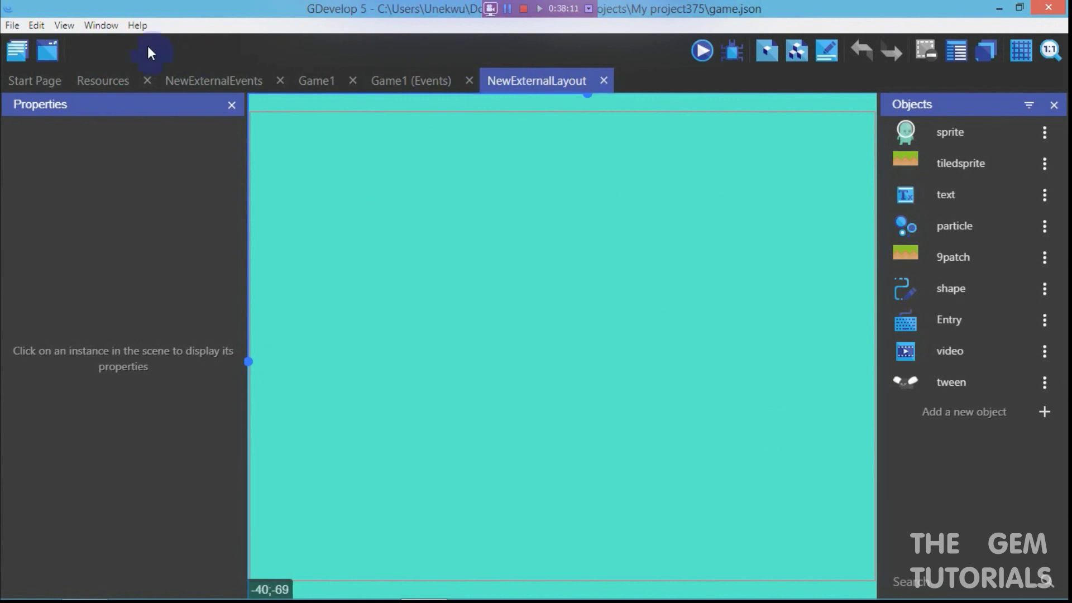
Add a new functions and behaviors extension to the project and open its editor
left_click(14, 51)
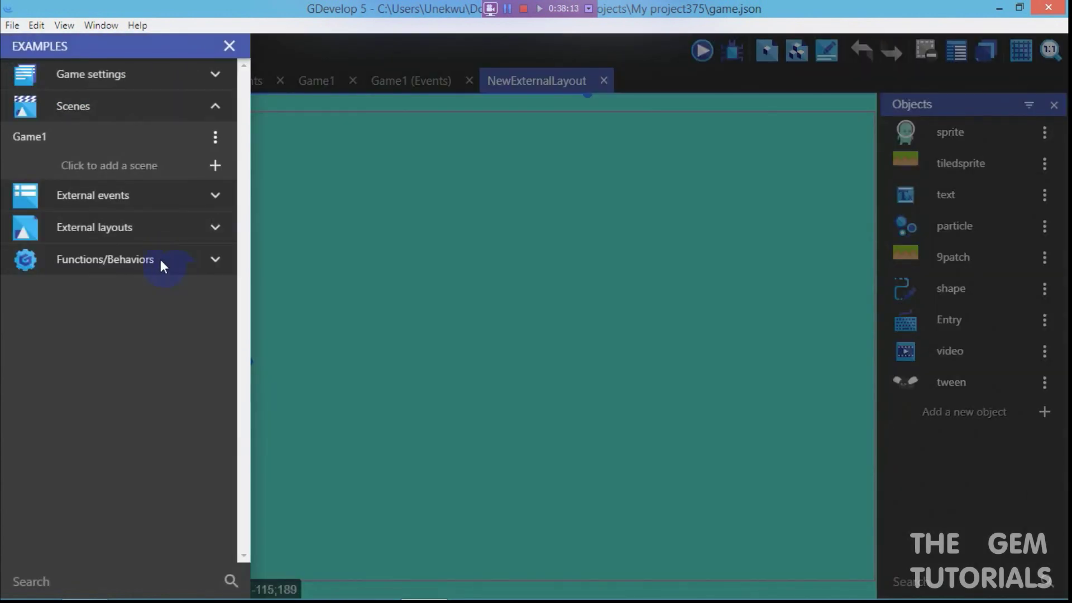
left_click(214, 260)
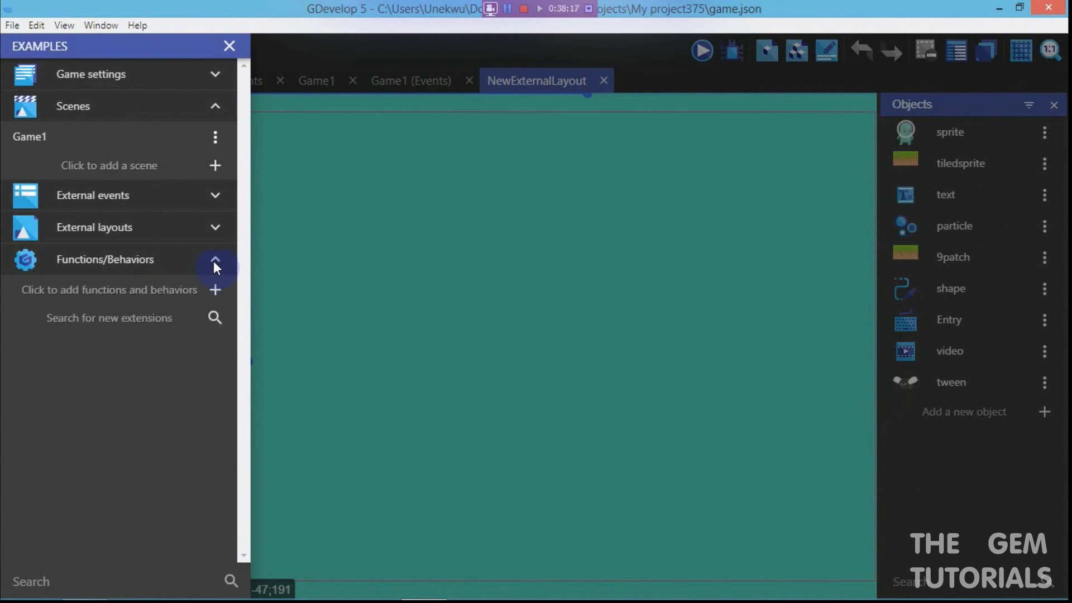
left_click(154, 317)
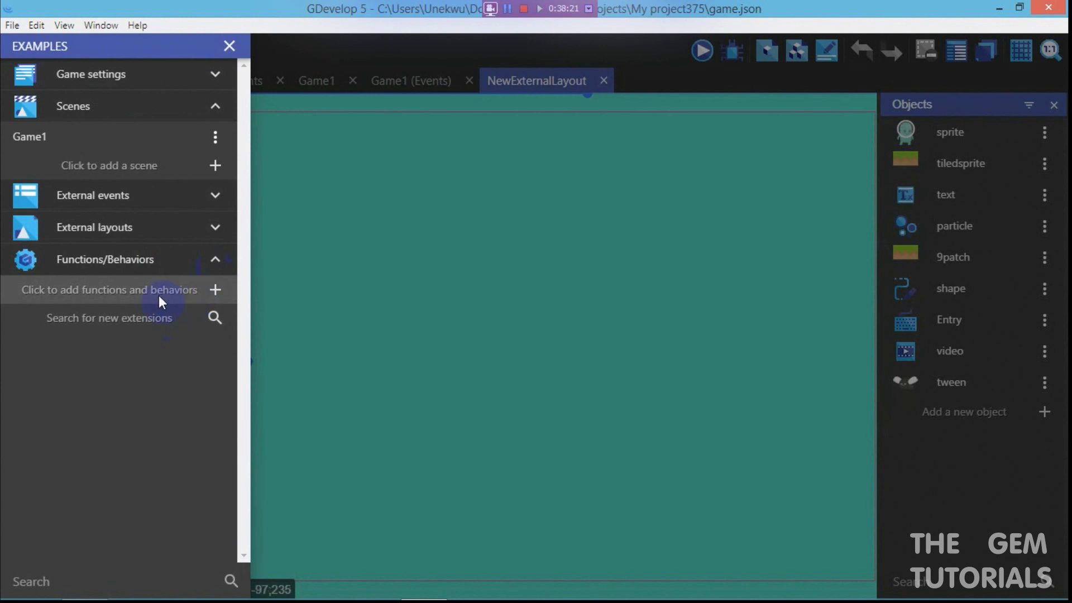
left_click(132, 292)
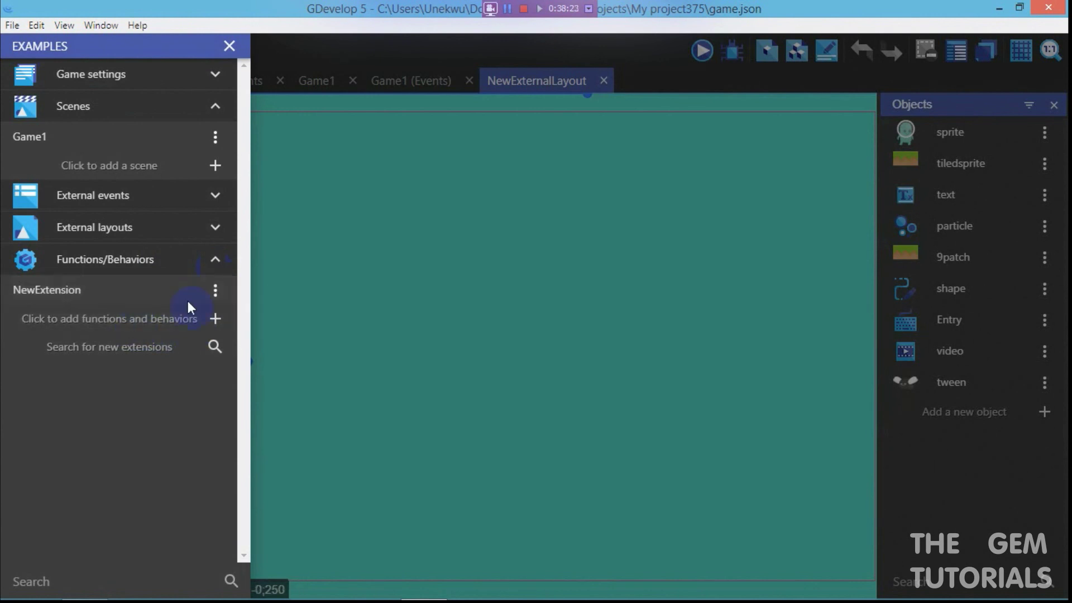
left_click(130, 296)
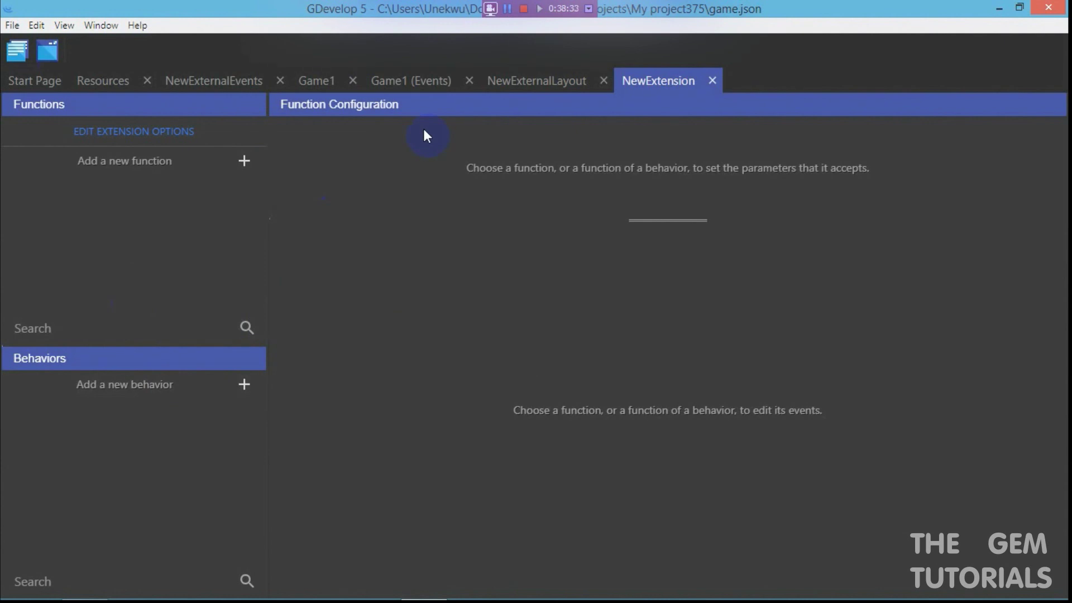
Close the extension editor and open NewExtension again from the project's functions and behaviors
left_click(713, 81)
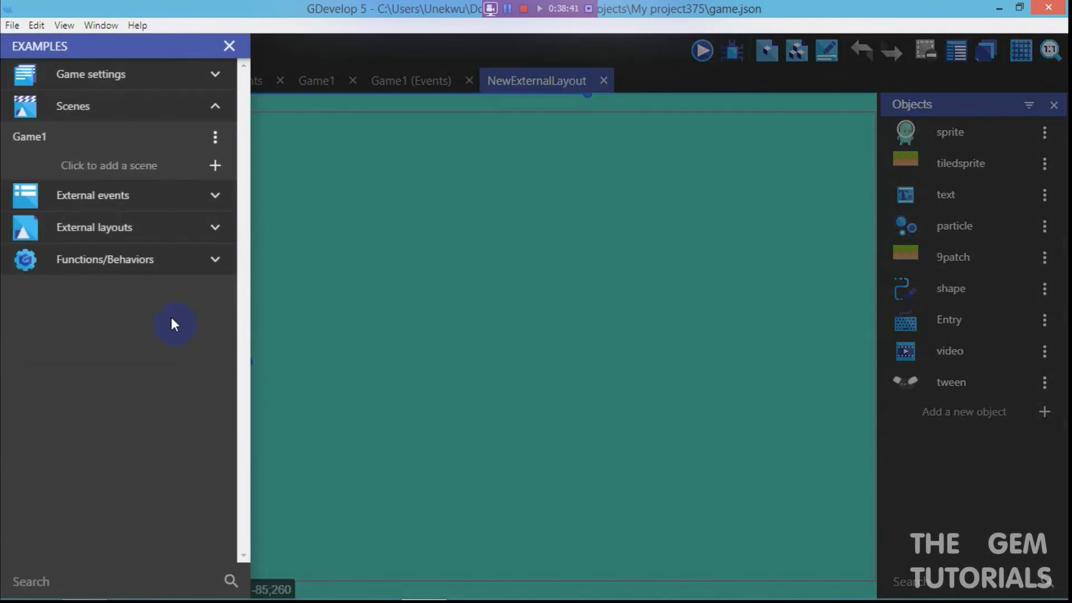
left_click(125, 265)
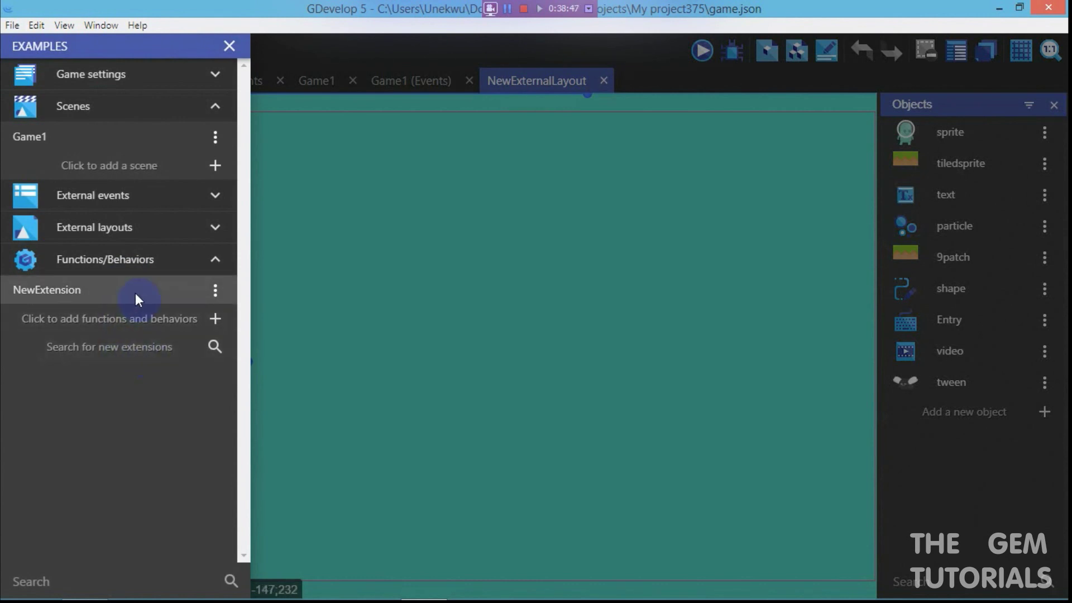
left_click(137, 299)
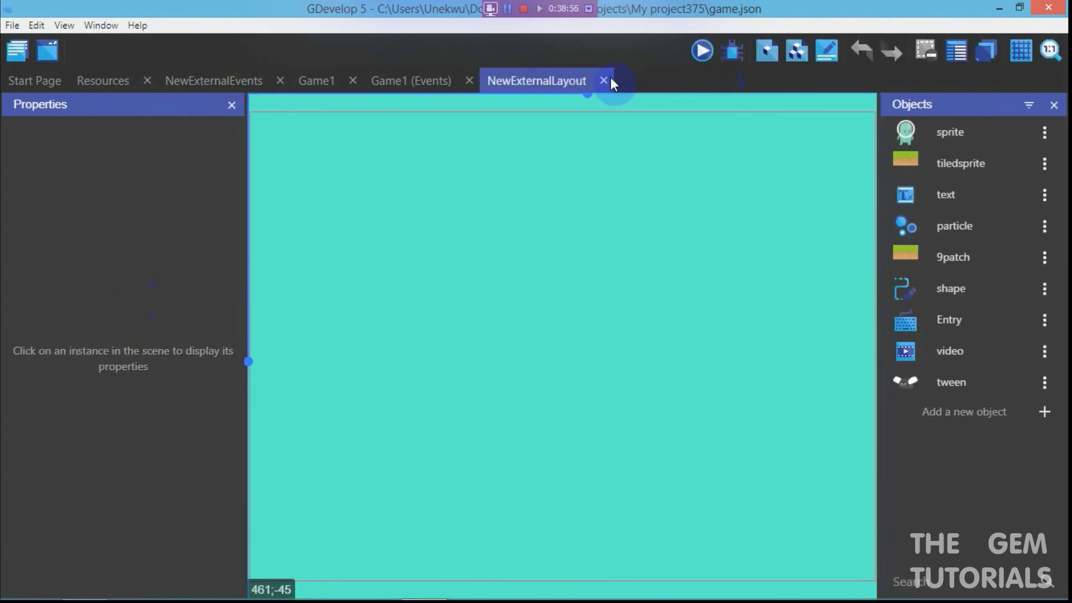
Close the external layout, the Game1 scene and its events, the resources and the external events, leaving only the start page
left_click(611, 77)
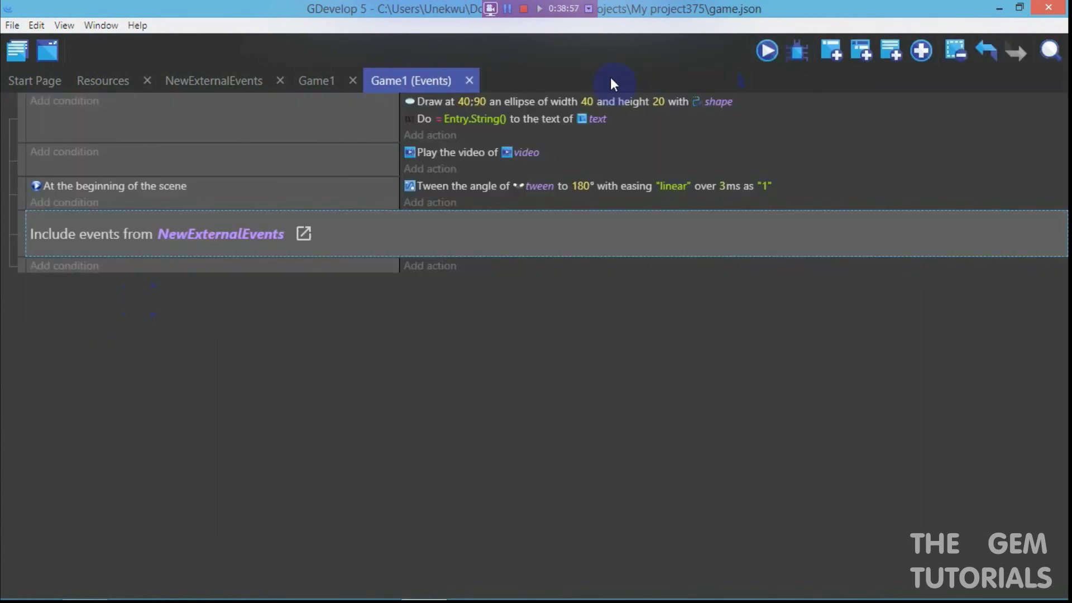
left_click(470, 81)
left_click(353, 80)
left_click(165, 82)
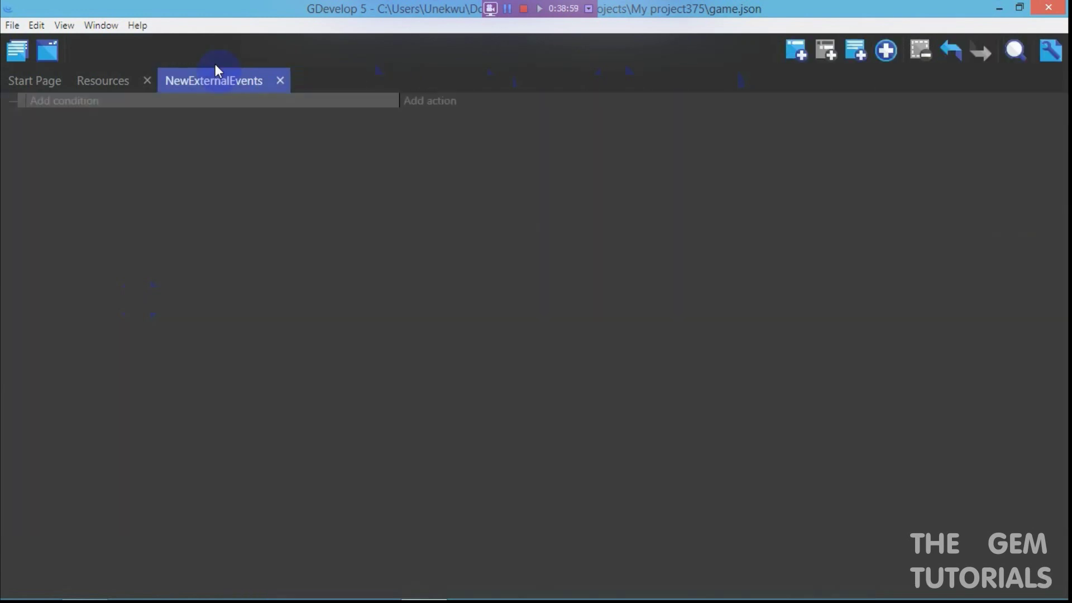
left_click(148, 80)
left_click(194, 79)
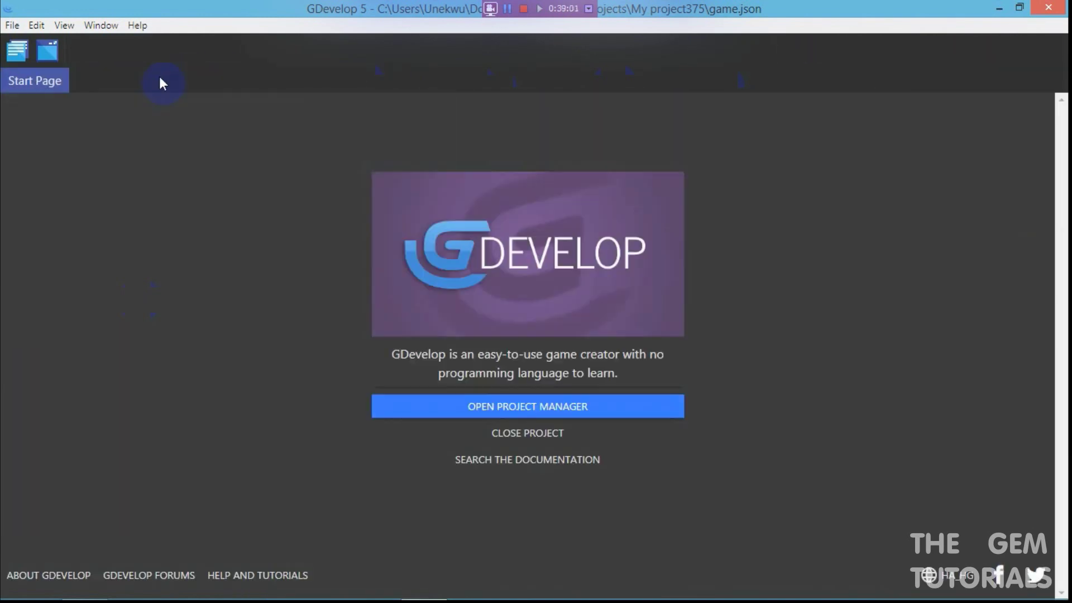
left_click(19, 52)
left_click(230, 46)
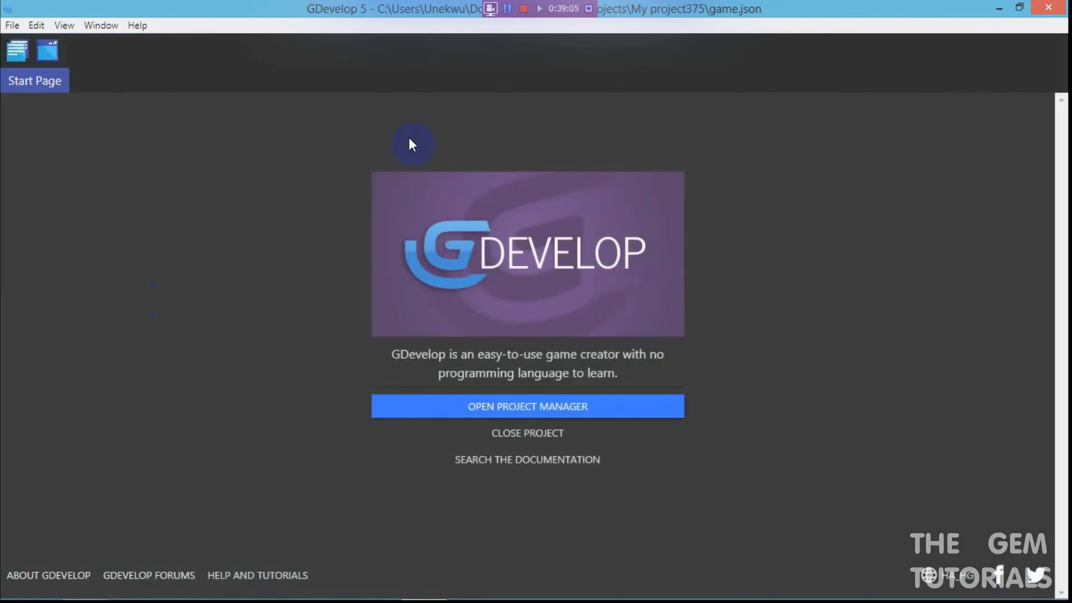